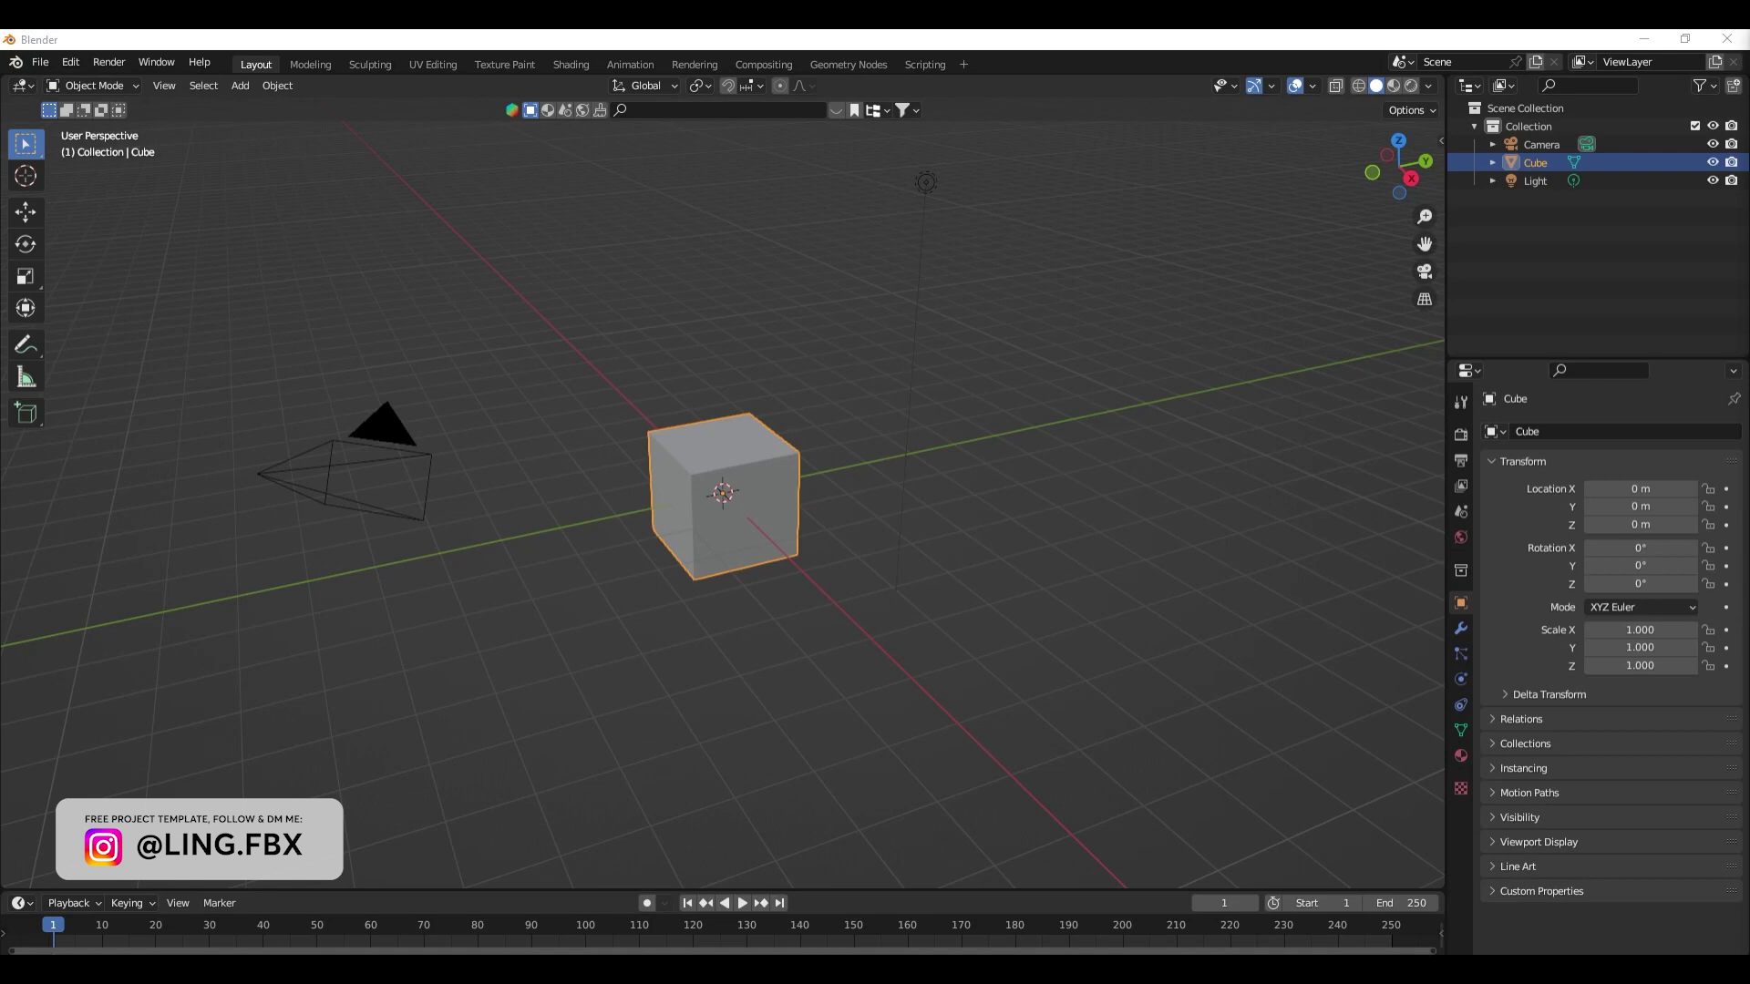
- Open GINGER GIRL.blend with Load UI off, ignoring the script warning
click(40, 62)
click(156, 110)
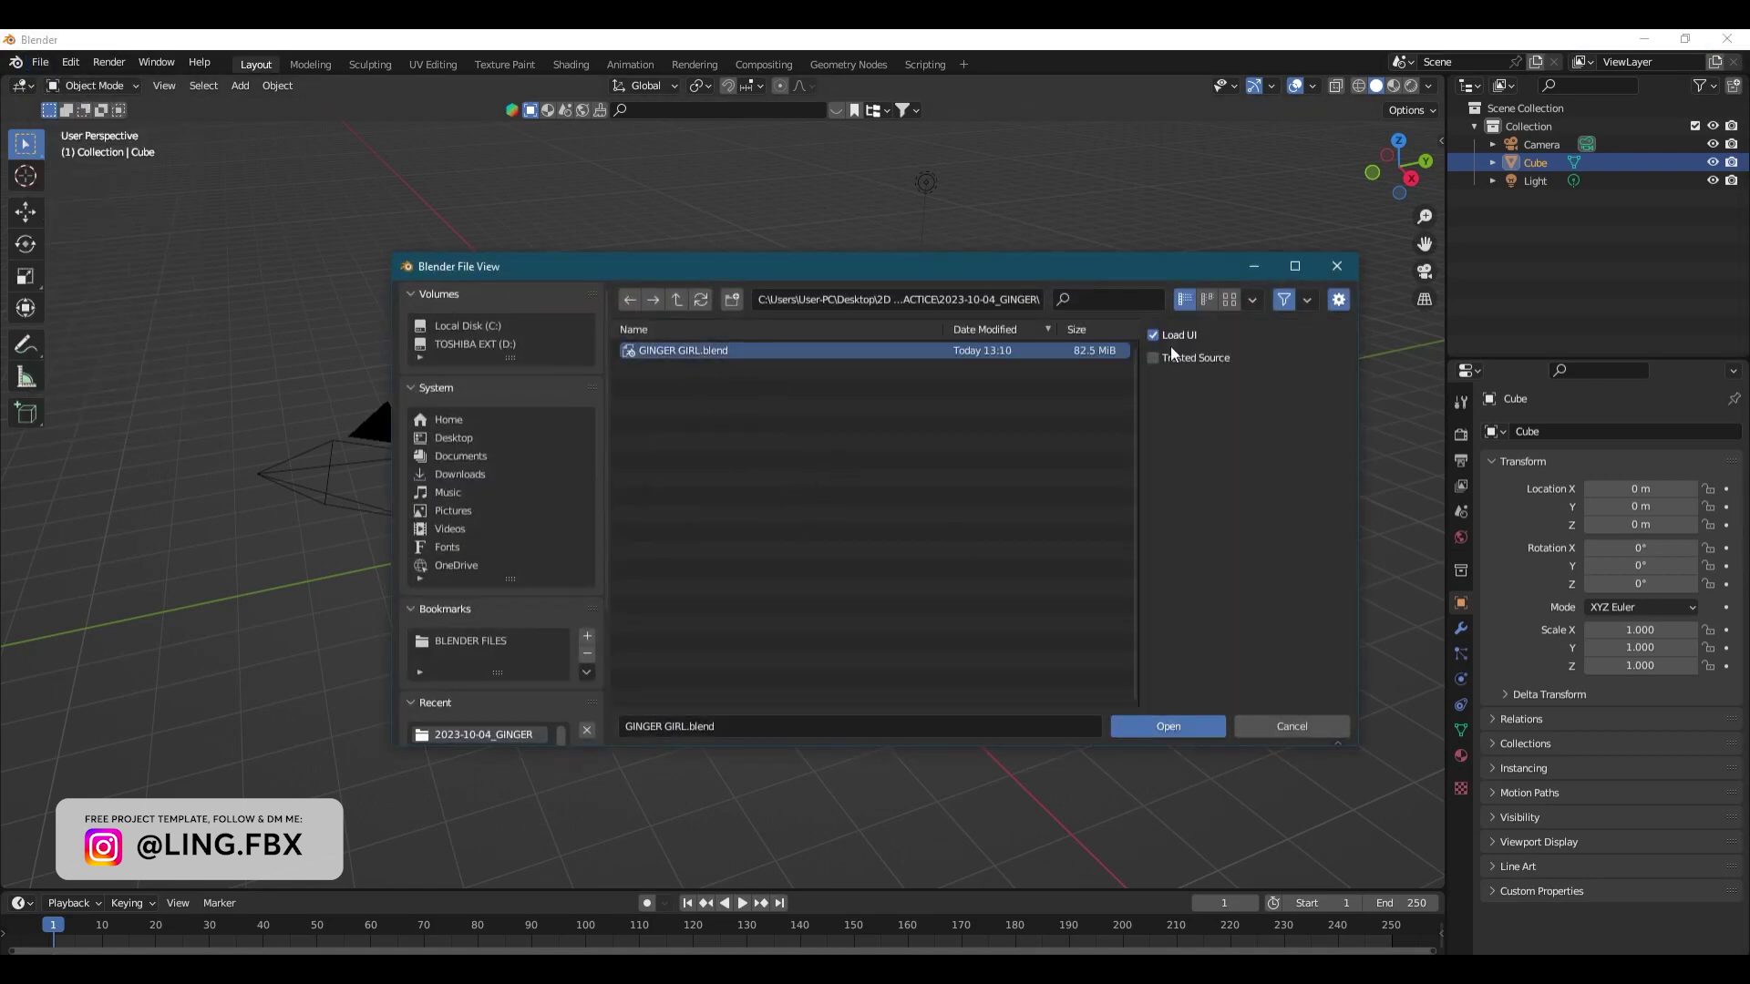
click(1154, 336)
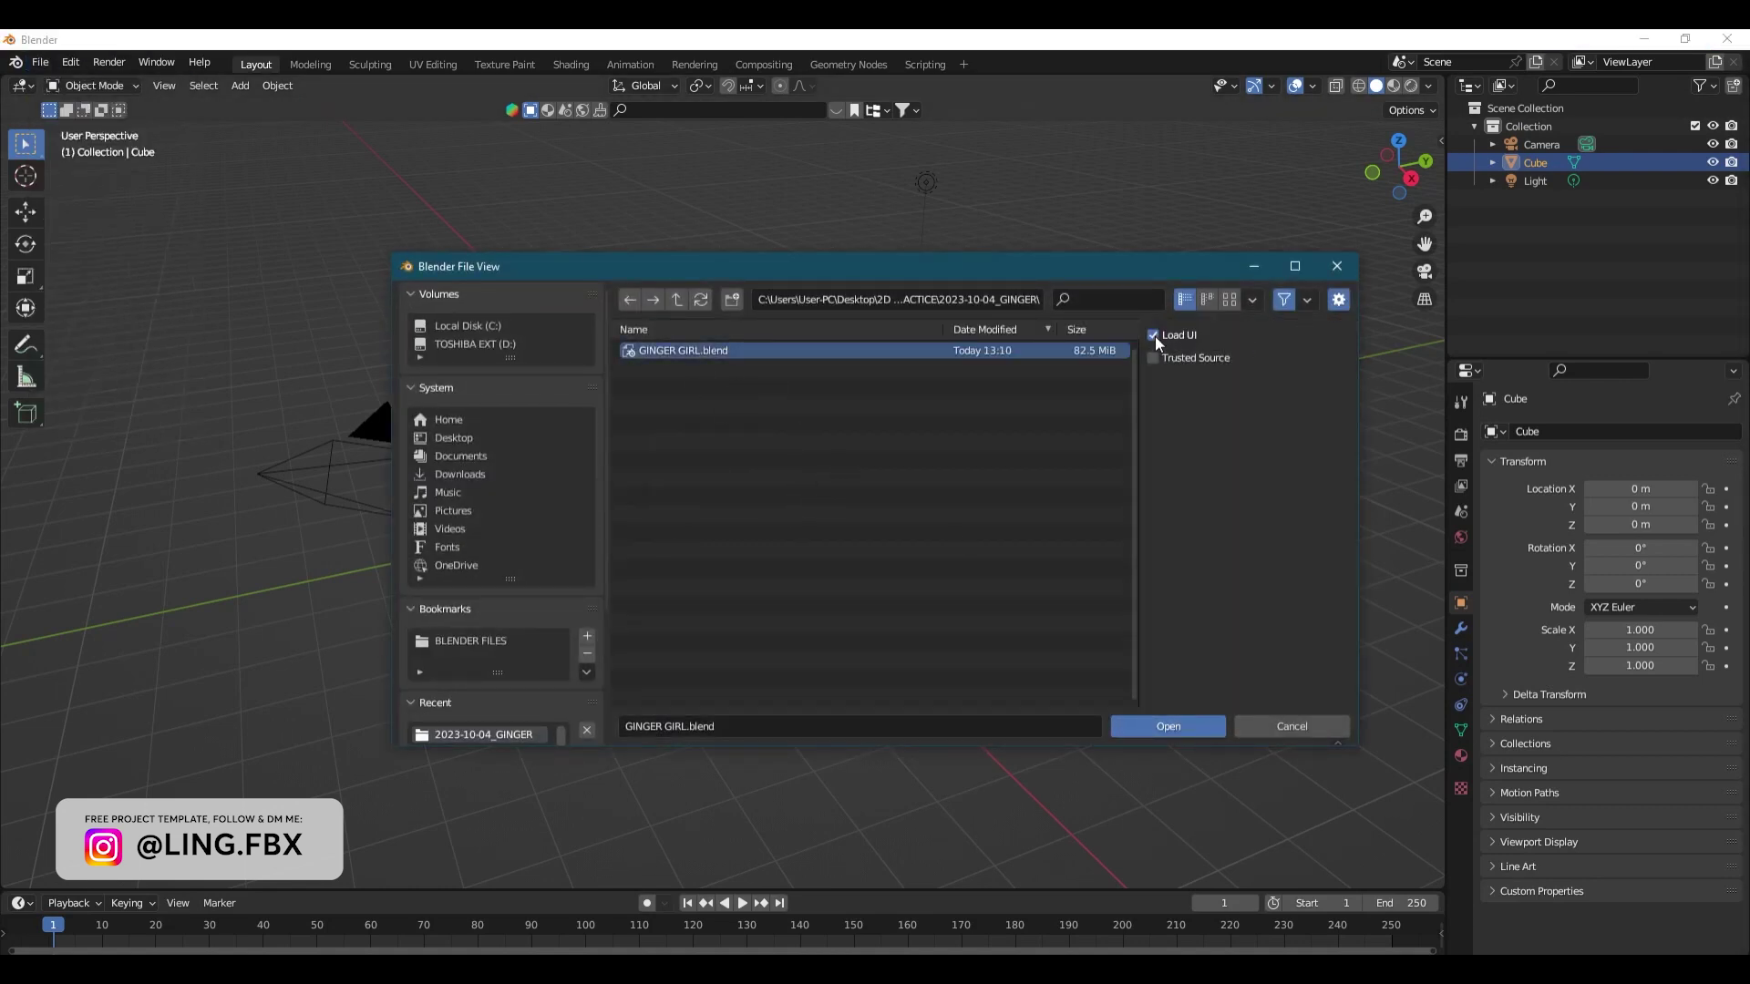
click(1210, 722)
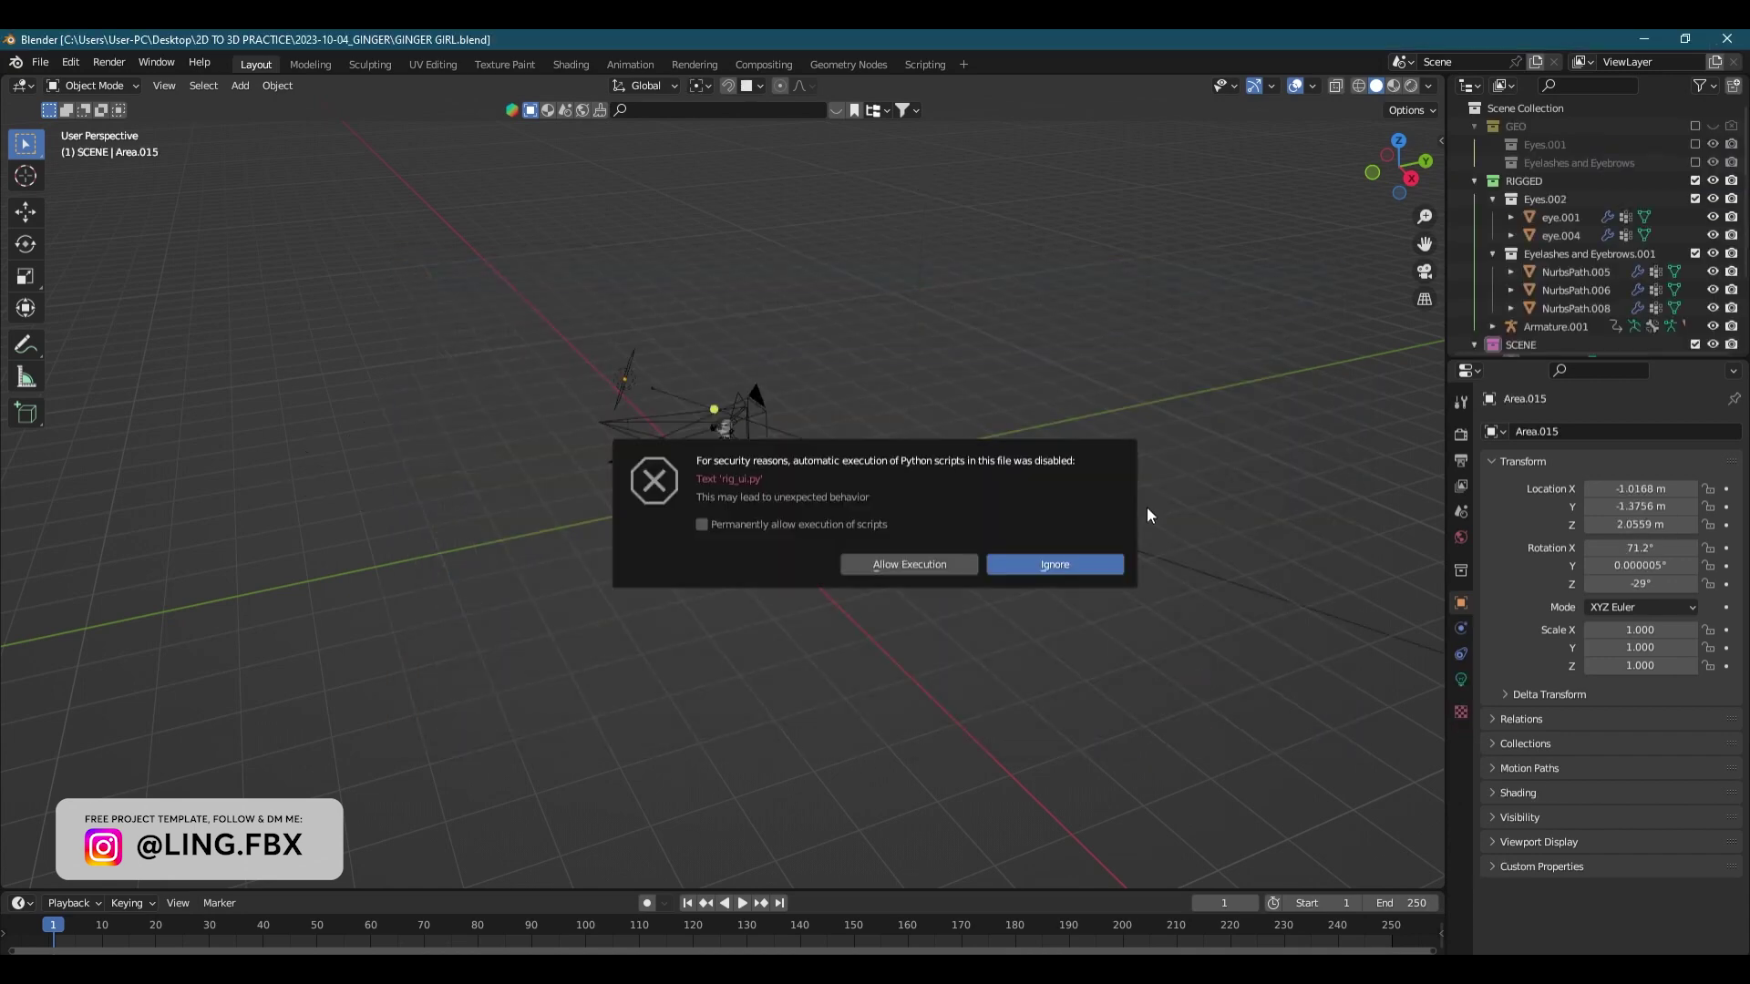
click(1055, 565)
- Inspect the girl's body and look through the scene camera
scroll(750, 364, up, 5)
middle_drag(751, 365, 890, 573)
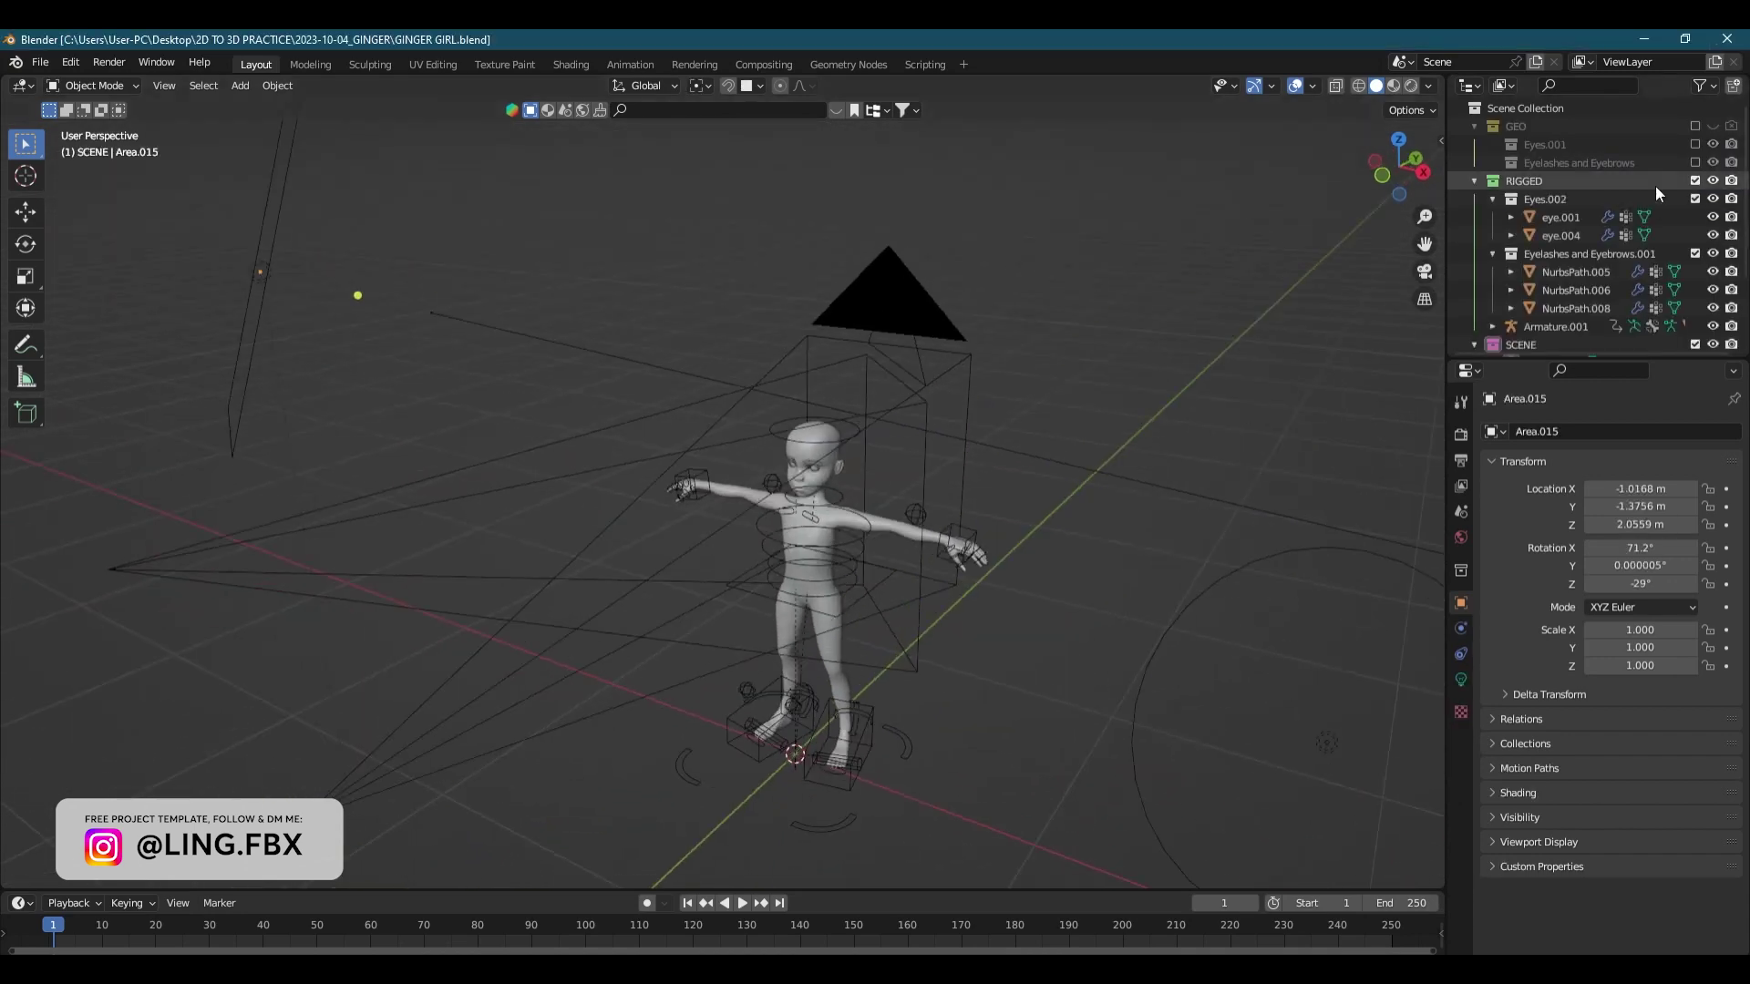
click(833, 516)
middle_drag(833, 516, 861, 419)
click(512, 589)
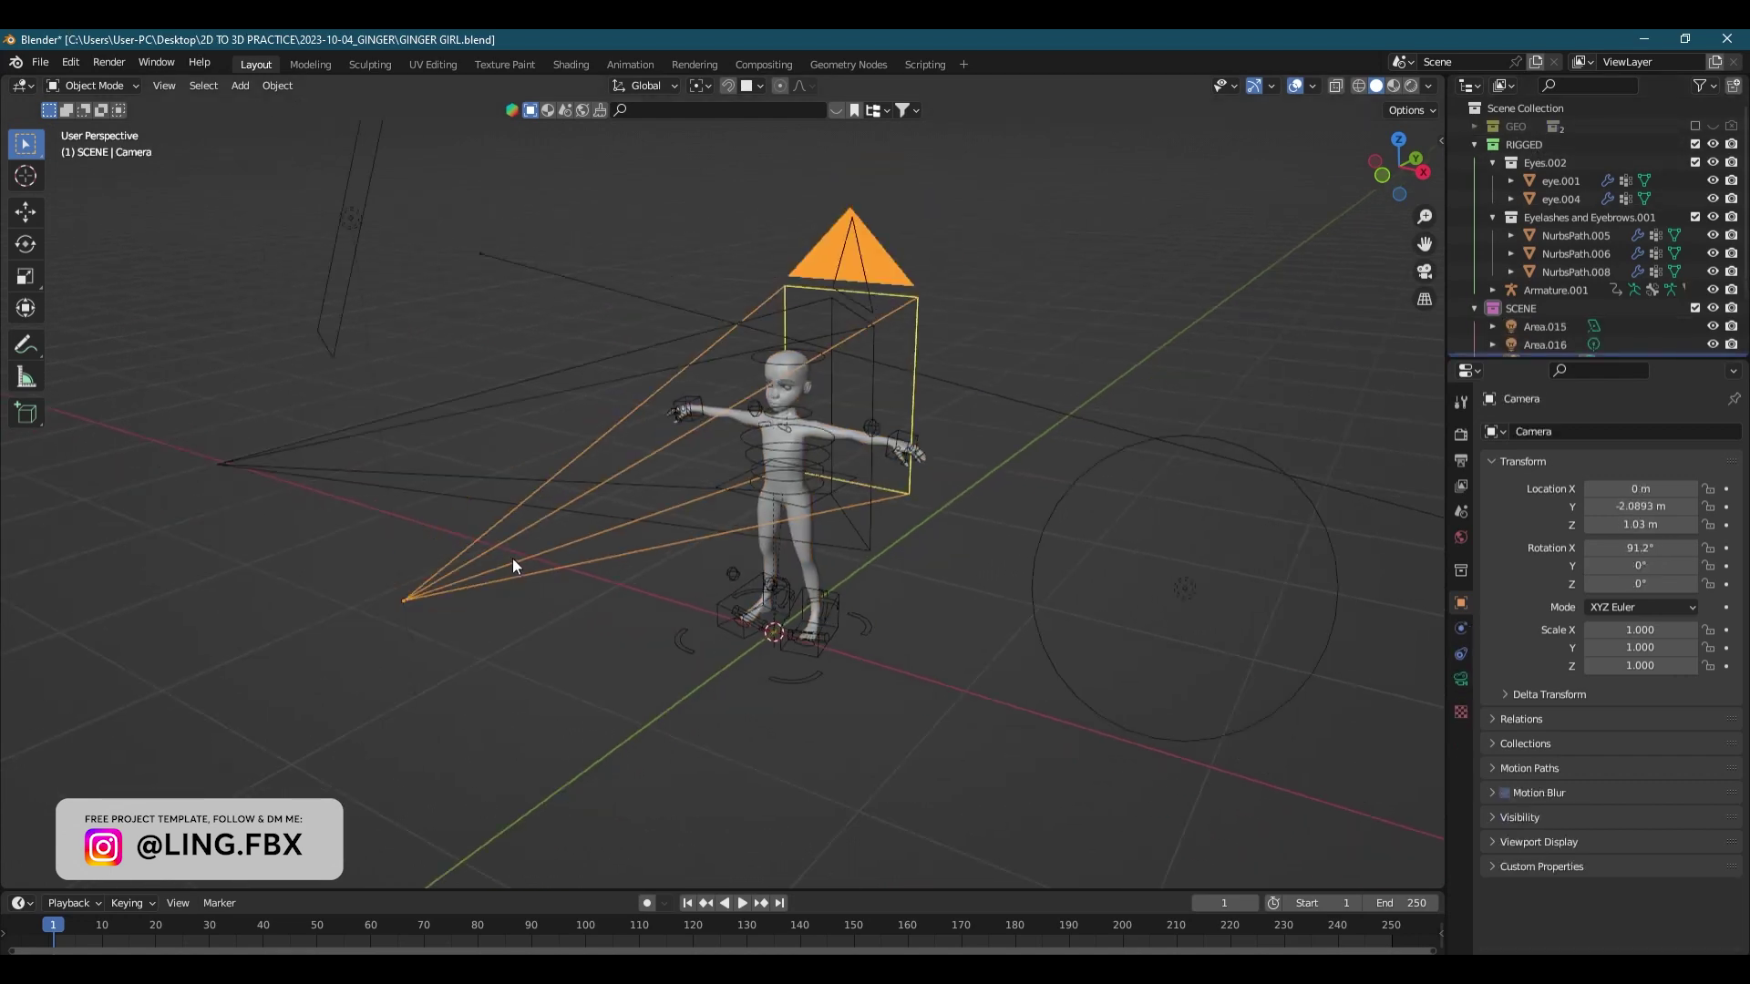
key(KP_0)
middle_drag(845, 496, 831, 515)
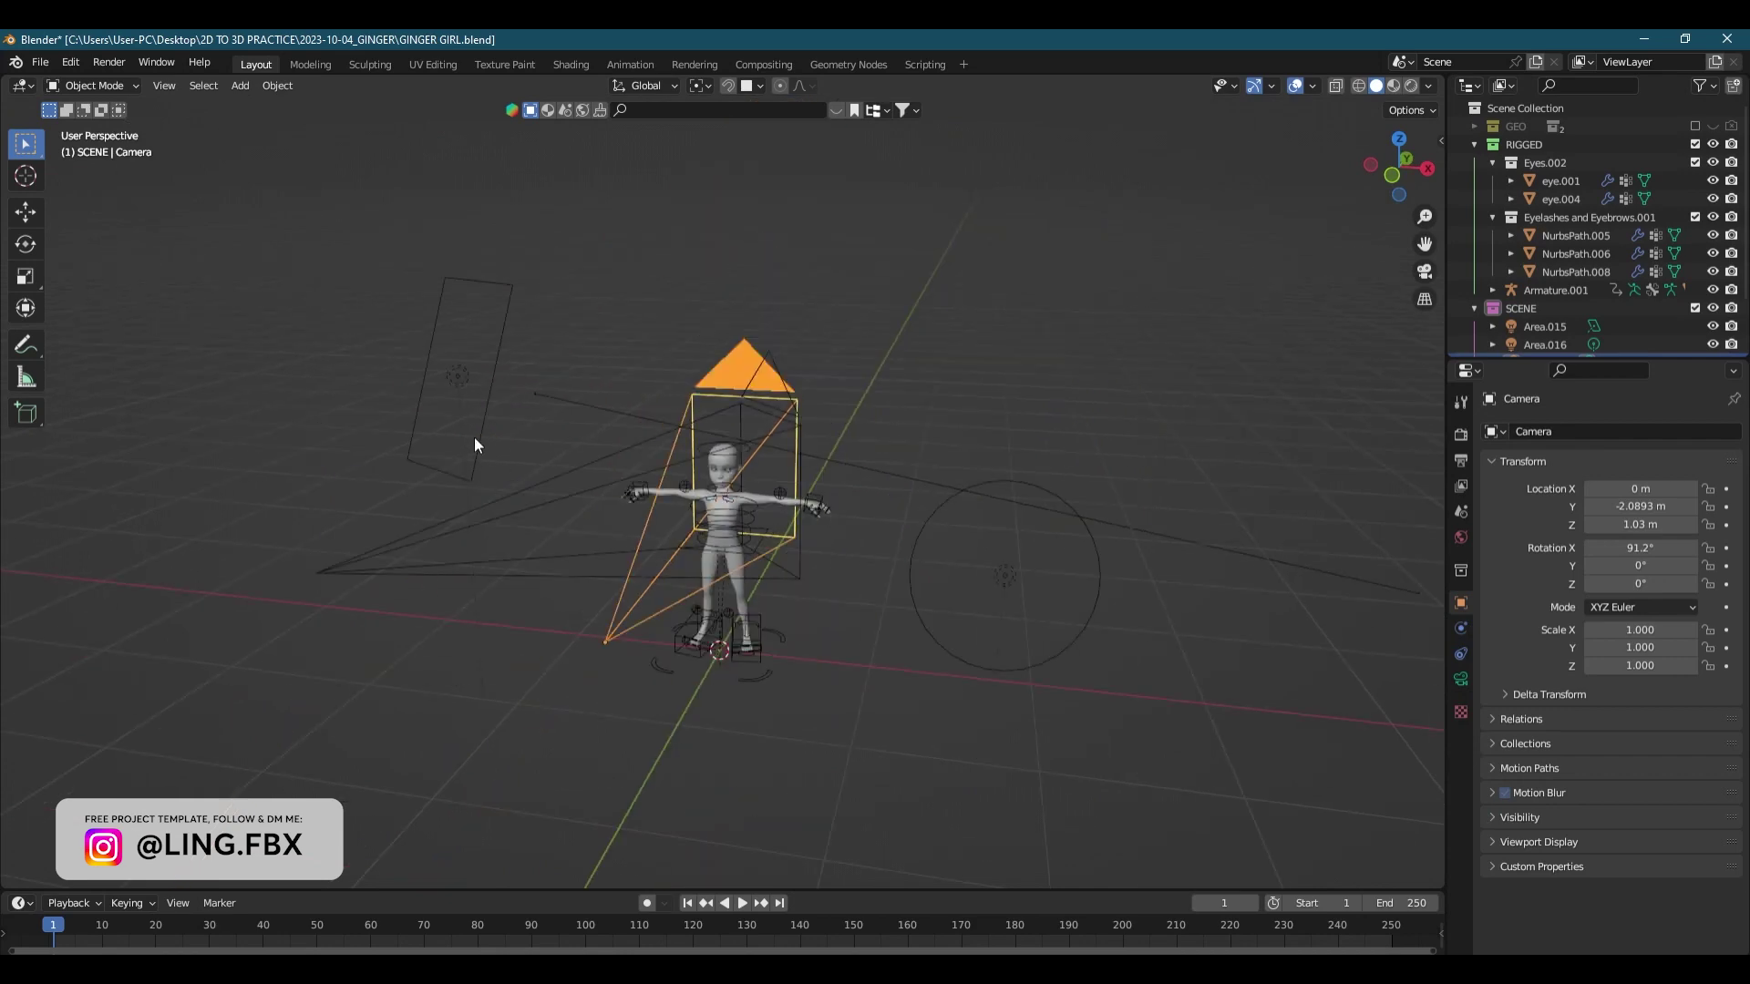
- Inspect the two area lights, the rig Armature.001 and the eye.001 object
click(472, 430)
middle_drag(472, 430, 452, 525)
click(921, 629)
click(1474, 308)
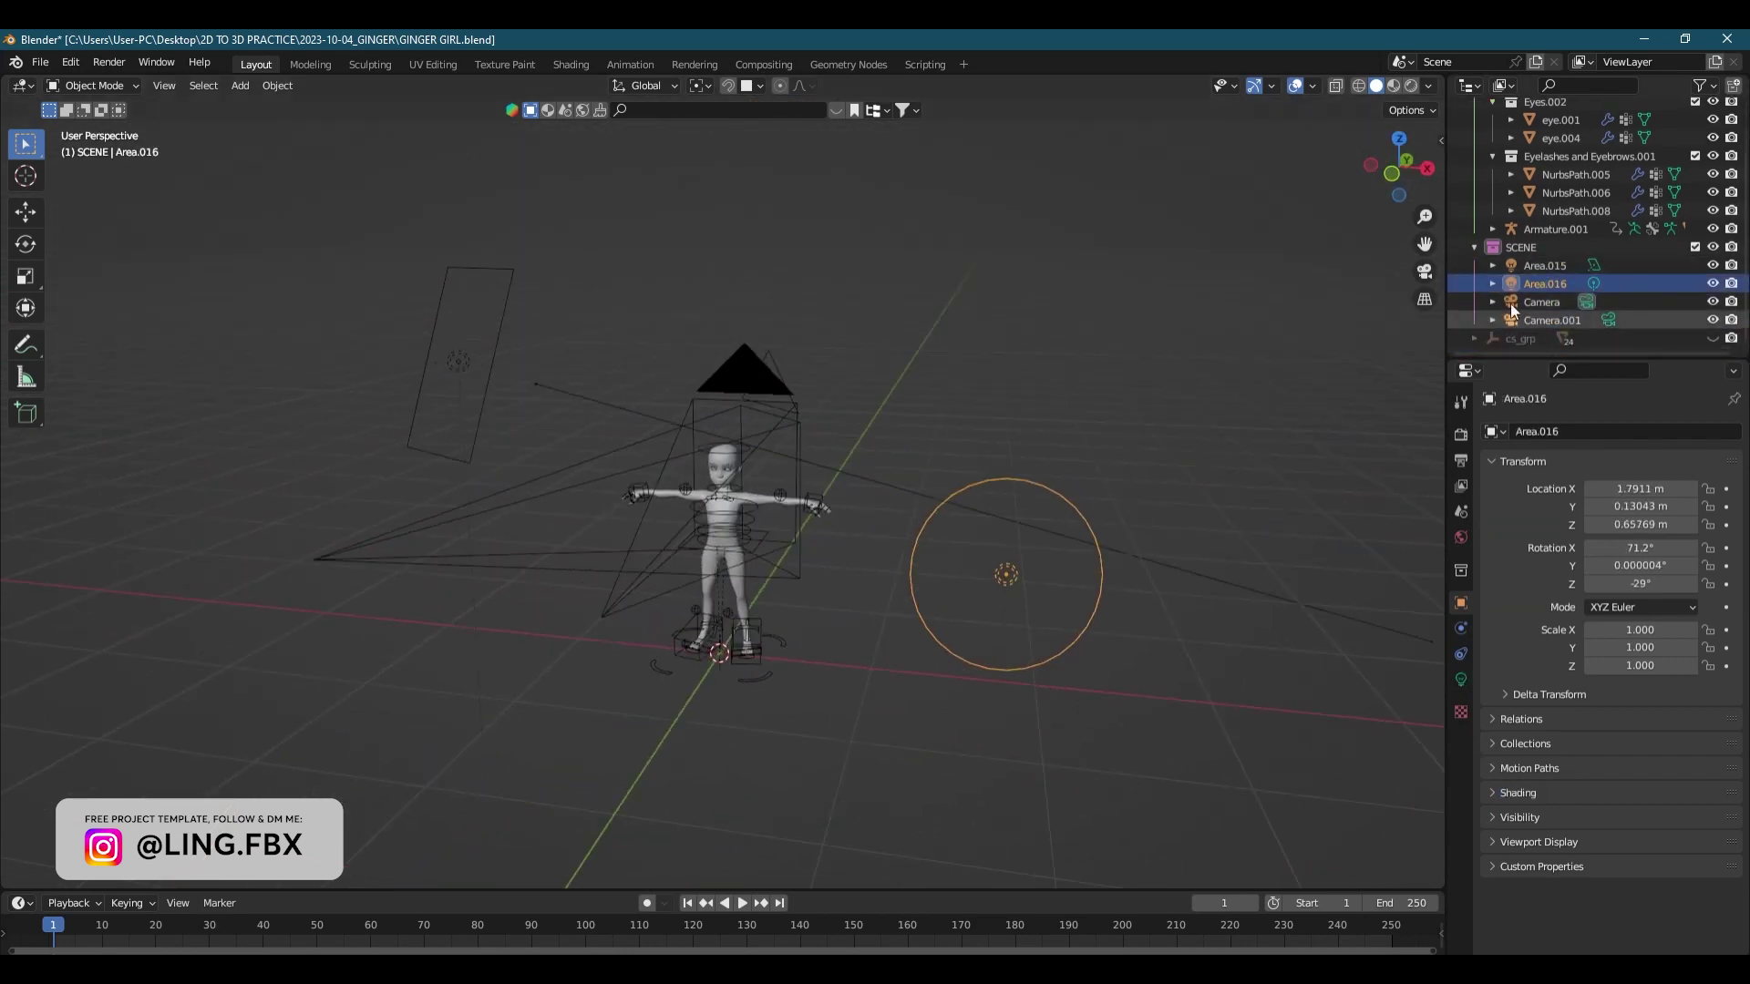
click(1549, 290)
key(KP_Decimal)
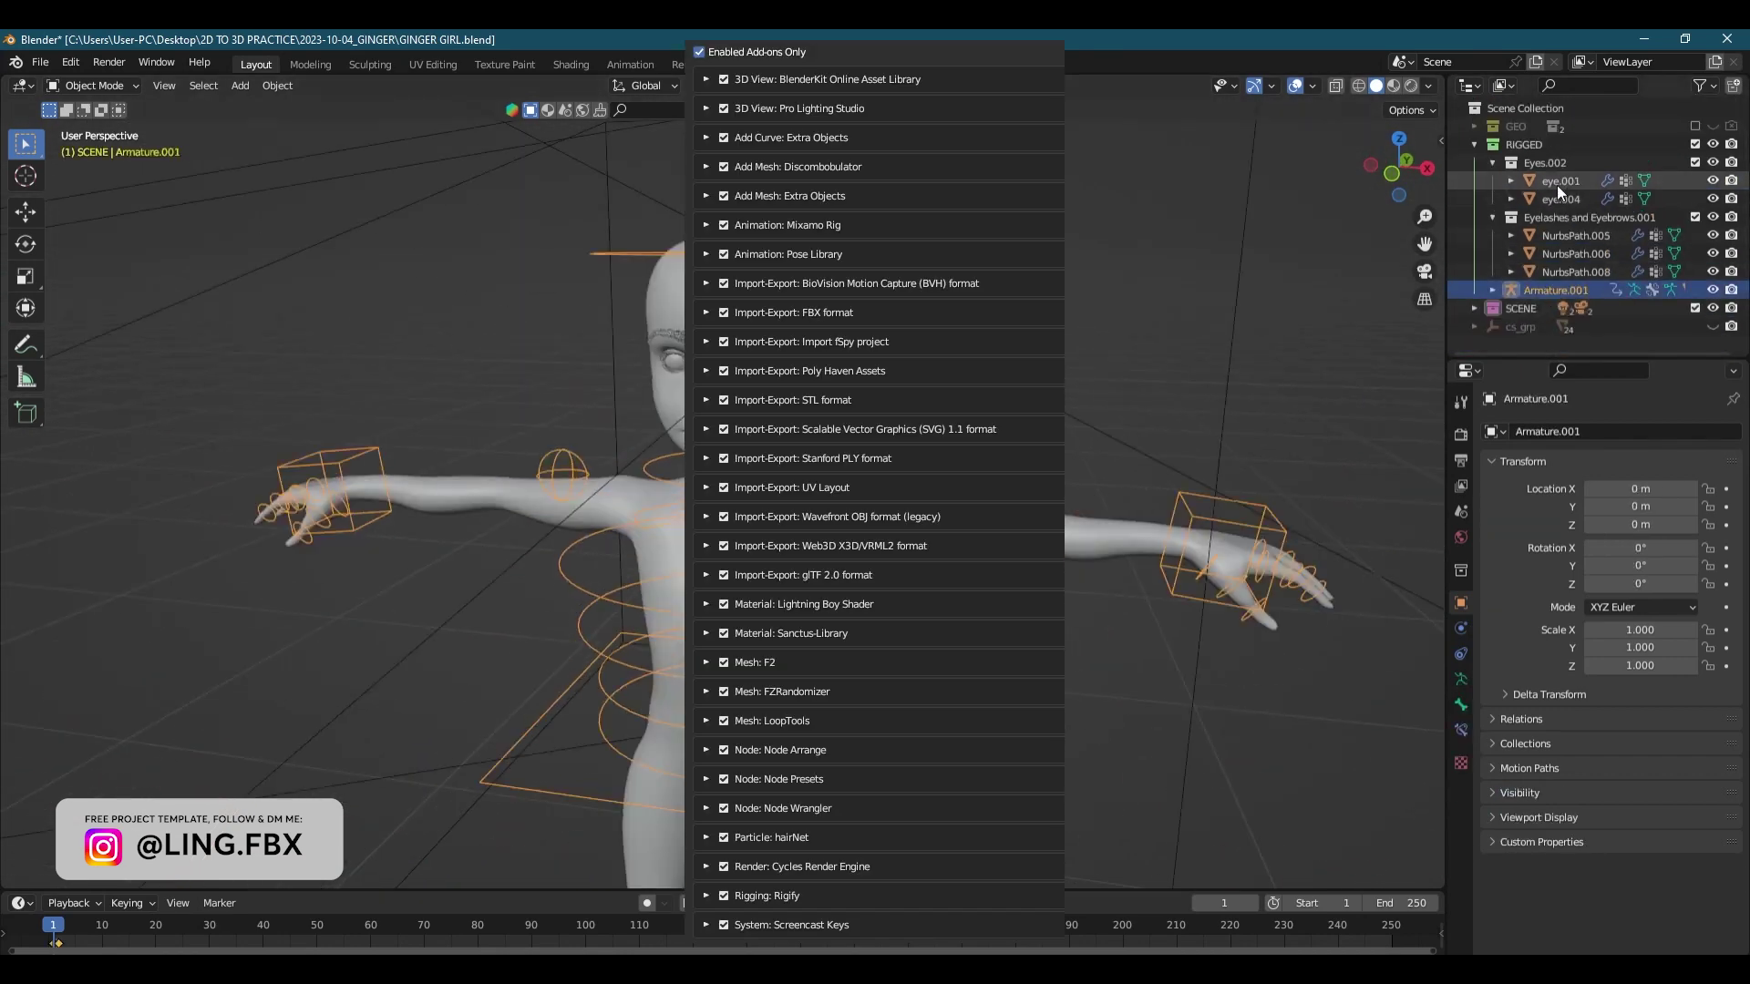
click(1558, 181)
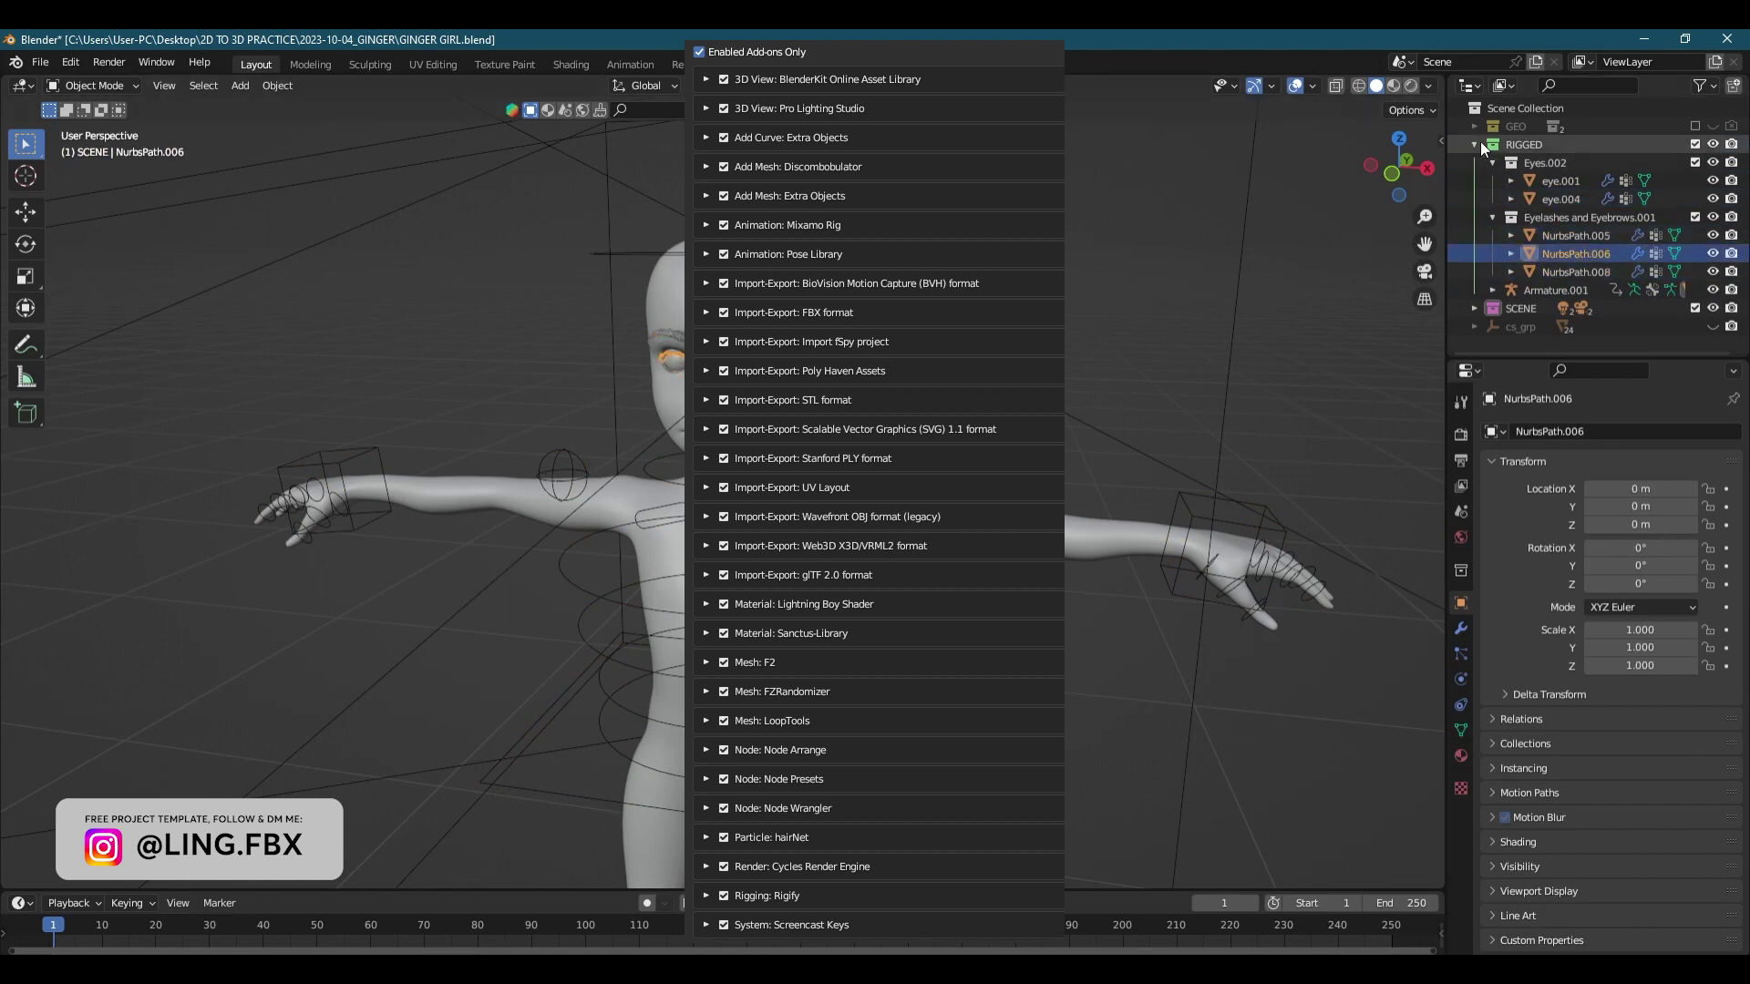
- Exclude the RIGGED collection, include GEO, and hide both Body_Backup objects
click(1696, 144)
click(1696, 126)
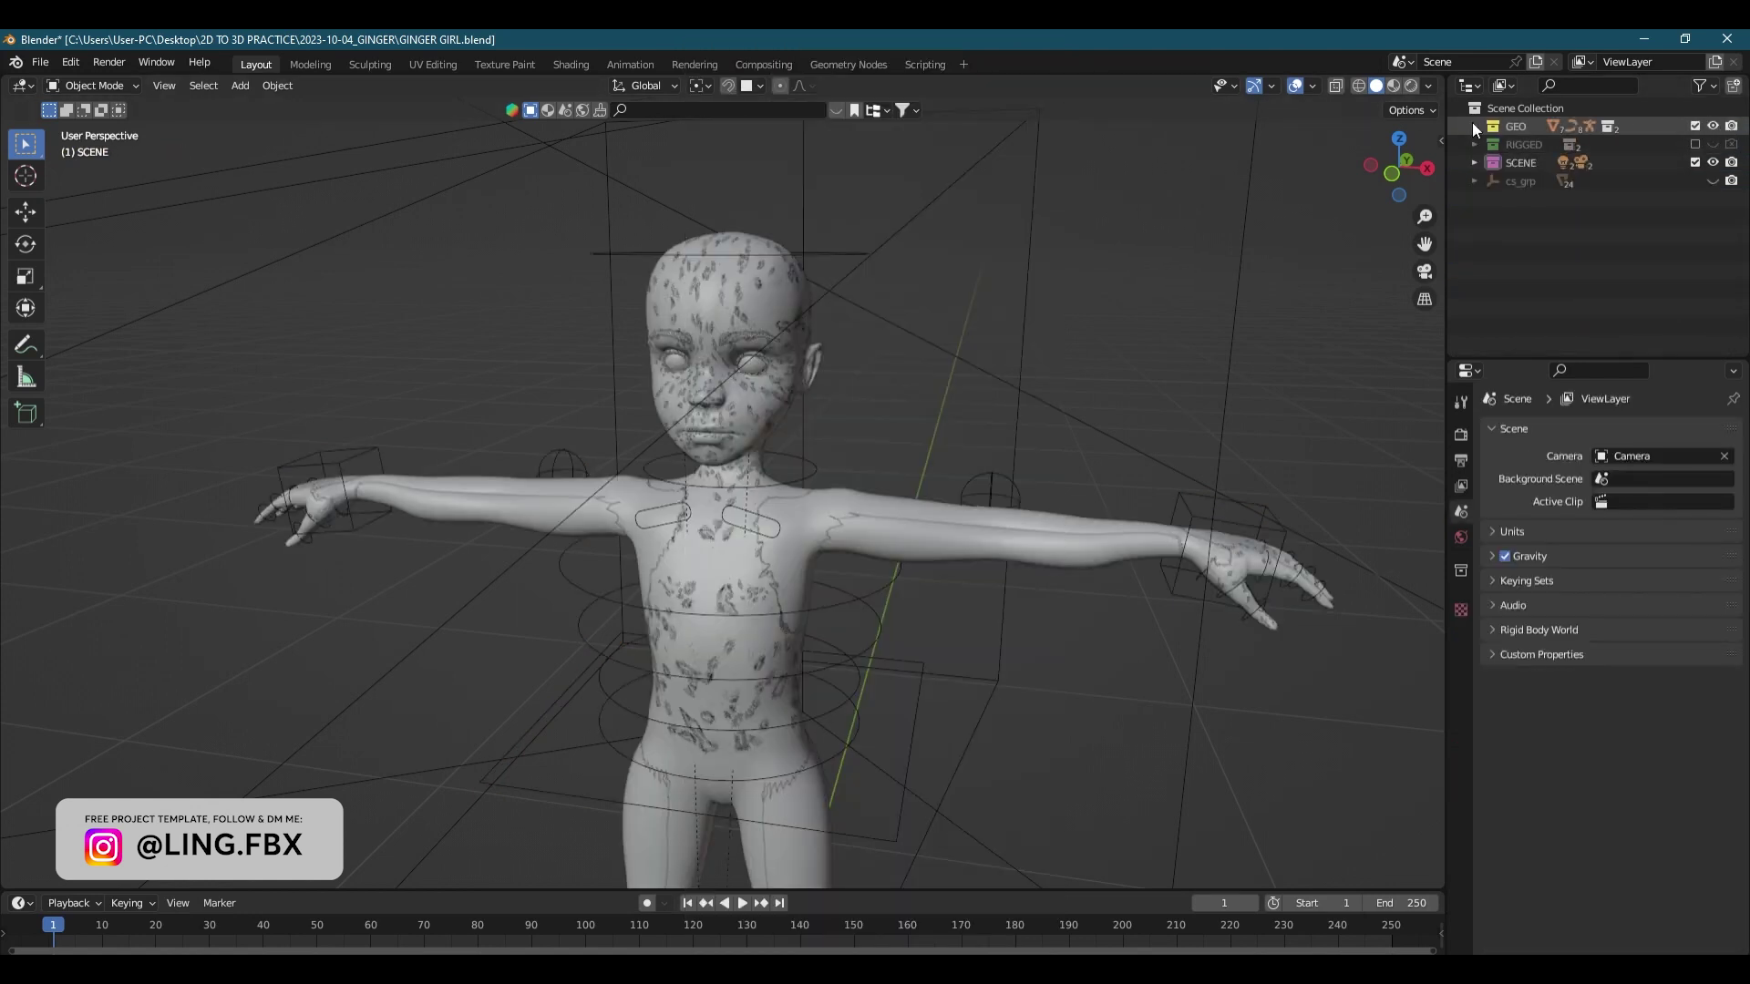
click(1474, 127)
click(1714, 345)
click(1713, 326)
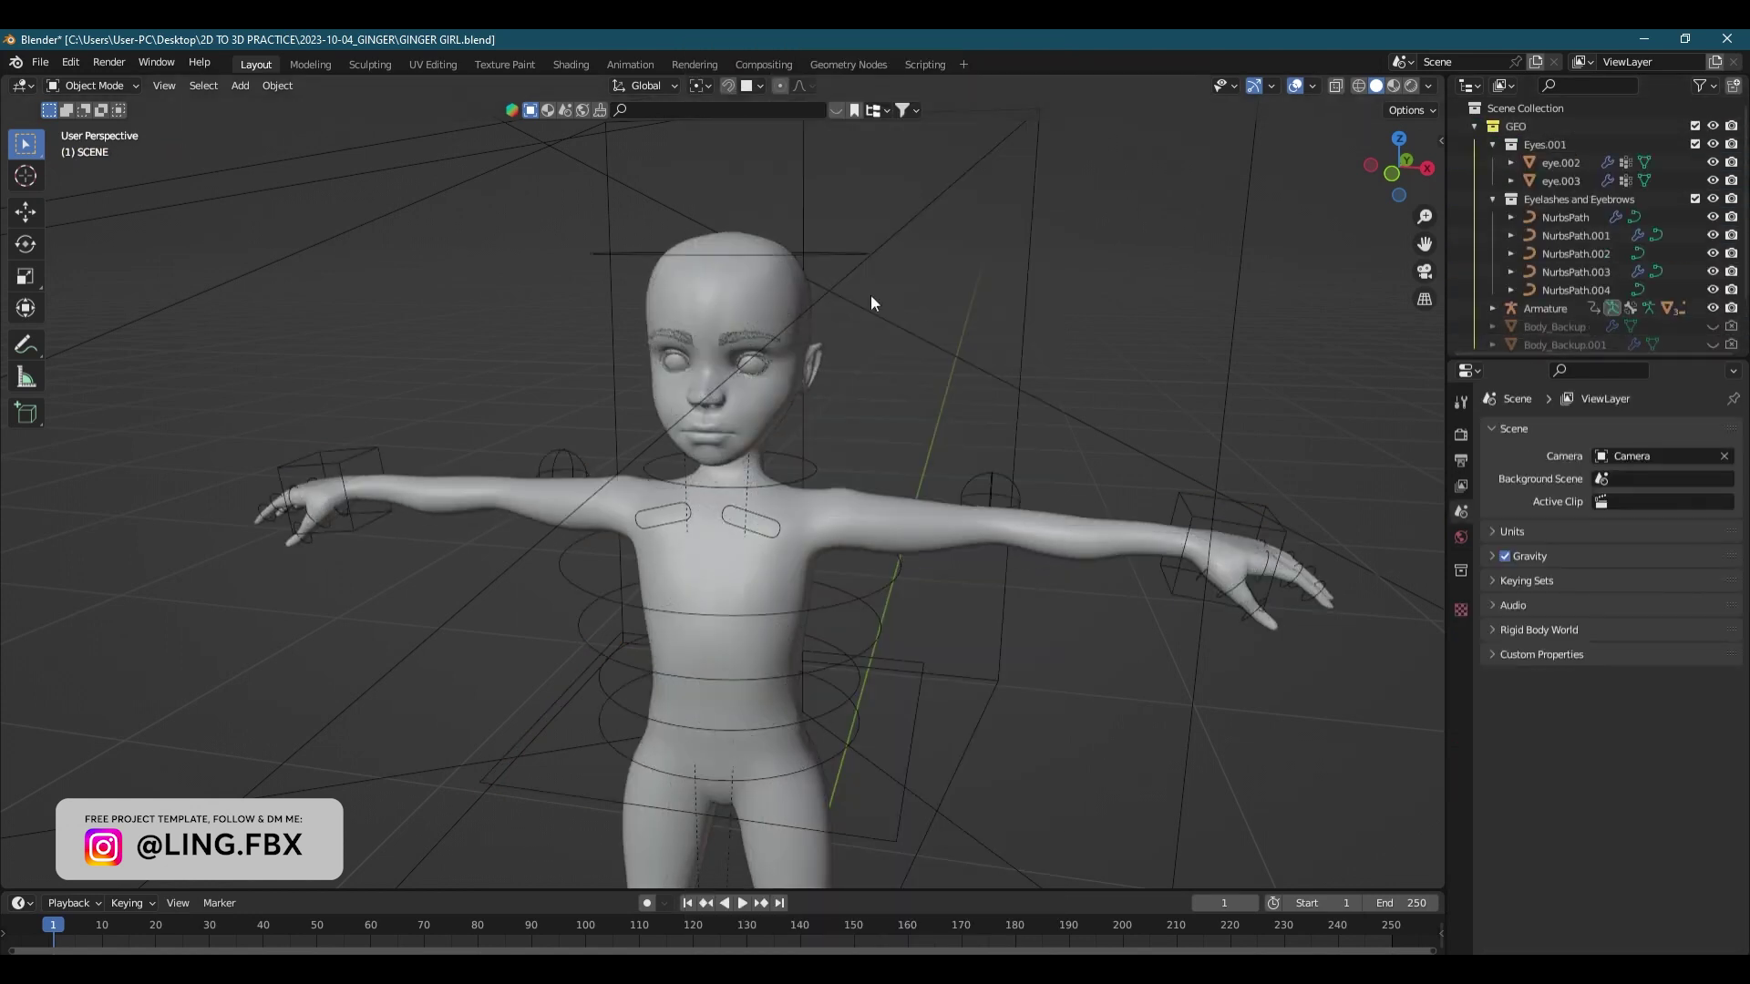
- Select the eyelash curves NurbsPath.001 and NurbsPath.002 and view them from above
scroll(873, 294, up, 3)
click(786, 277)
scroll(786, 277, up, 3)
scroll(716, 306, down, 3)
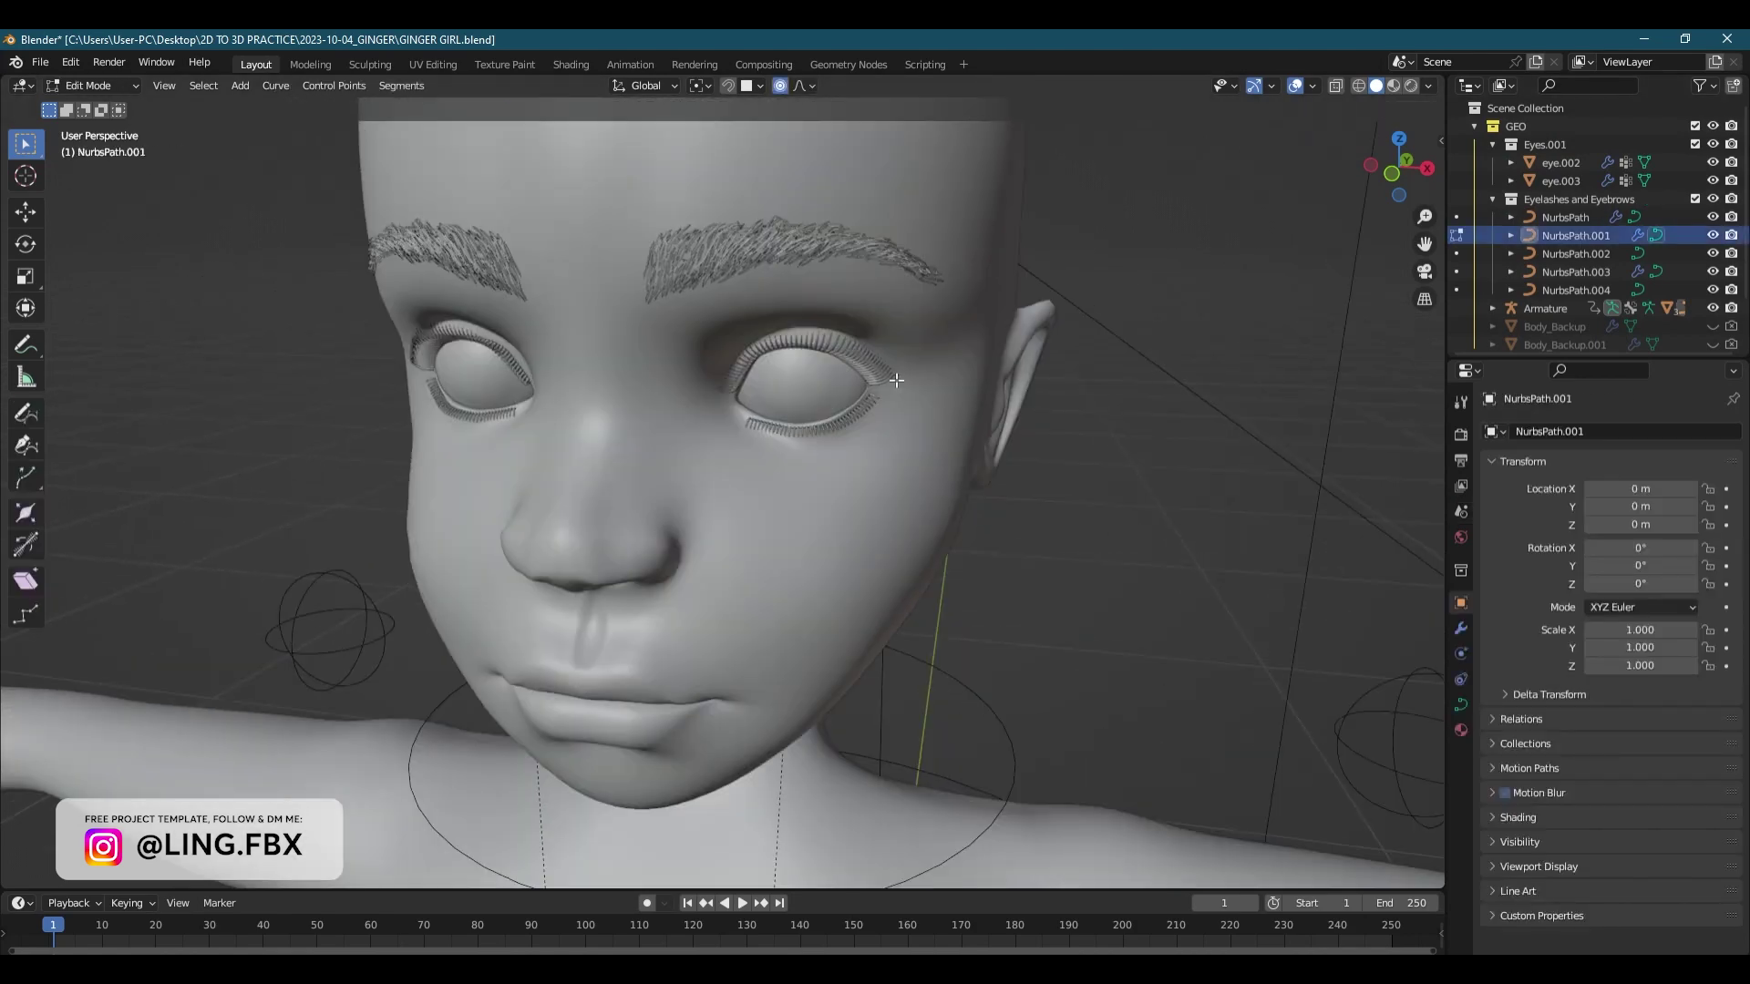
click(1577, 255)
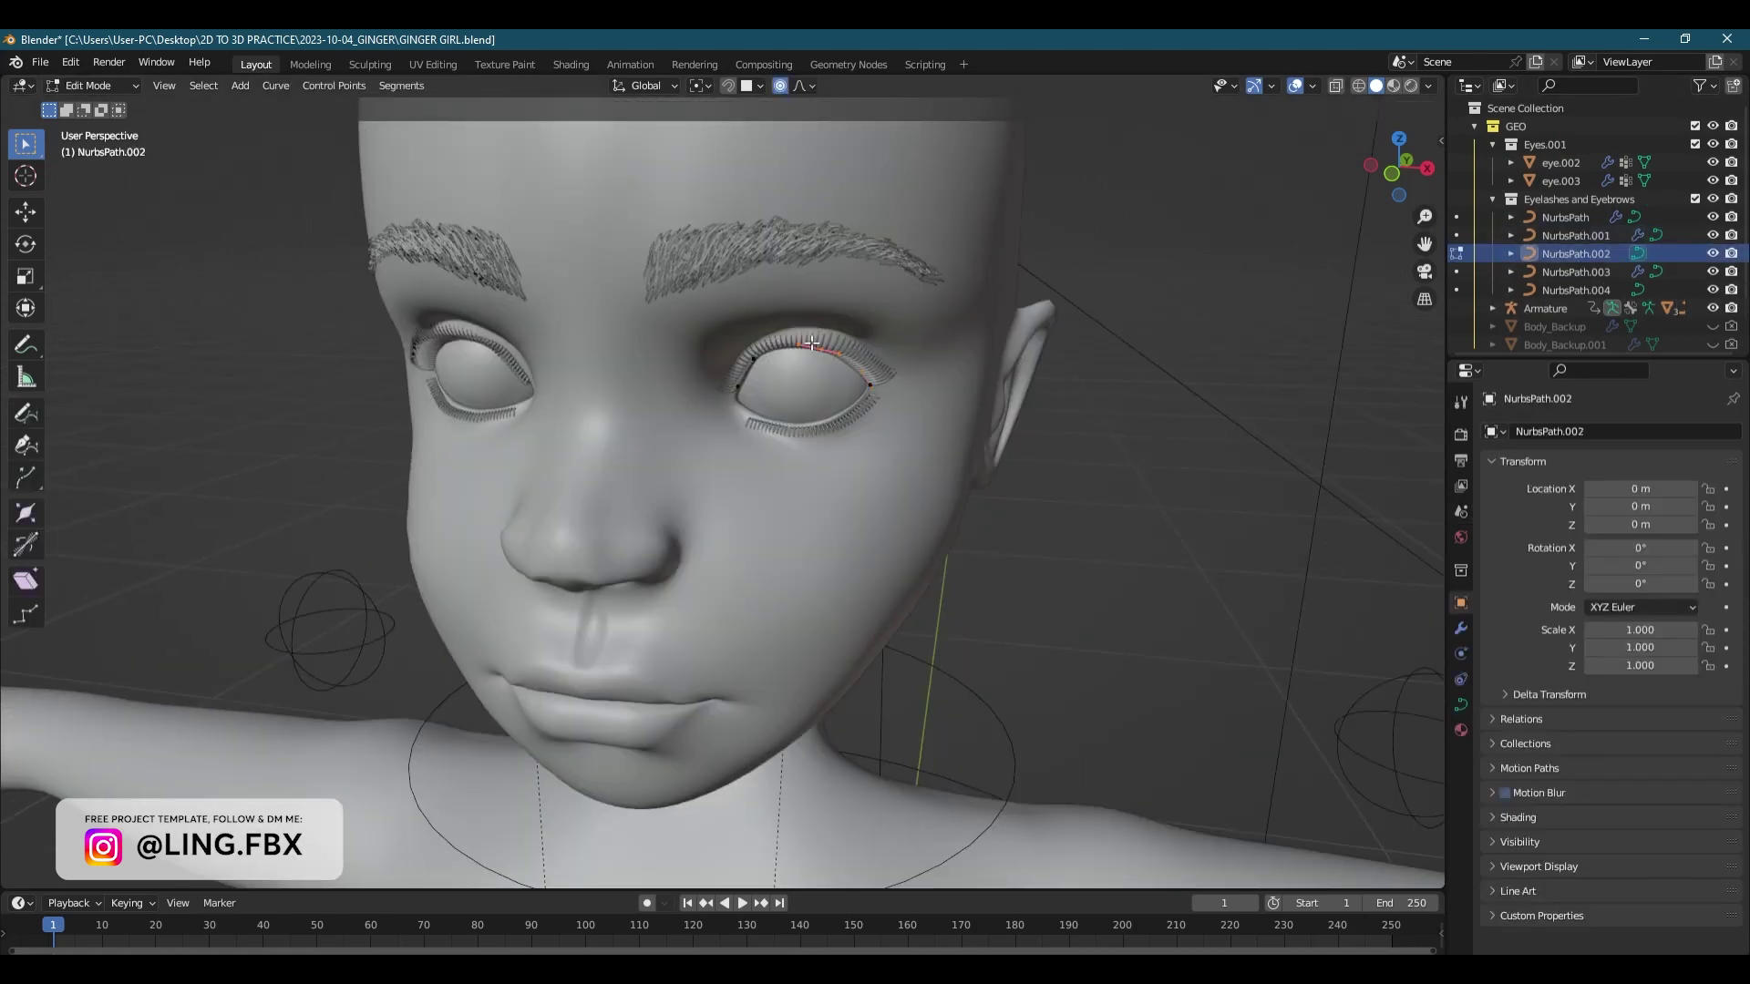
middle_drag(816, 355, 896, 547)
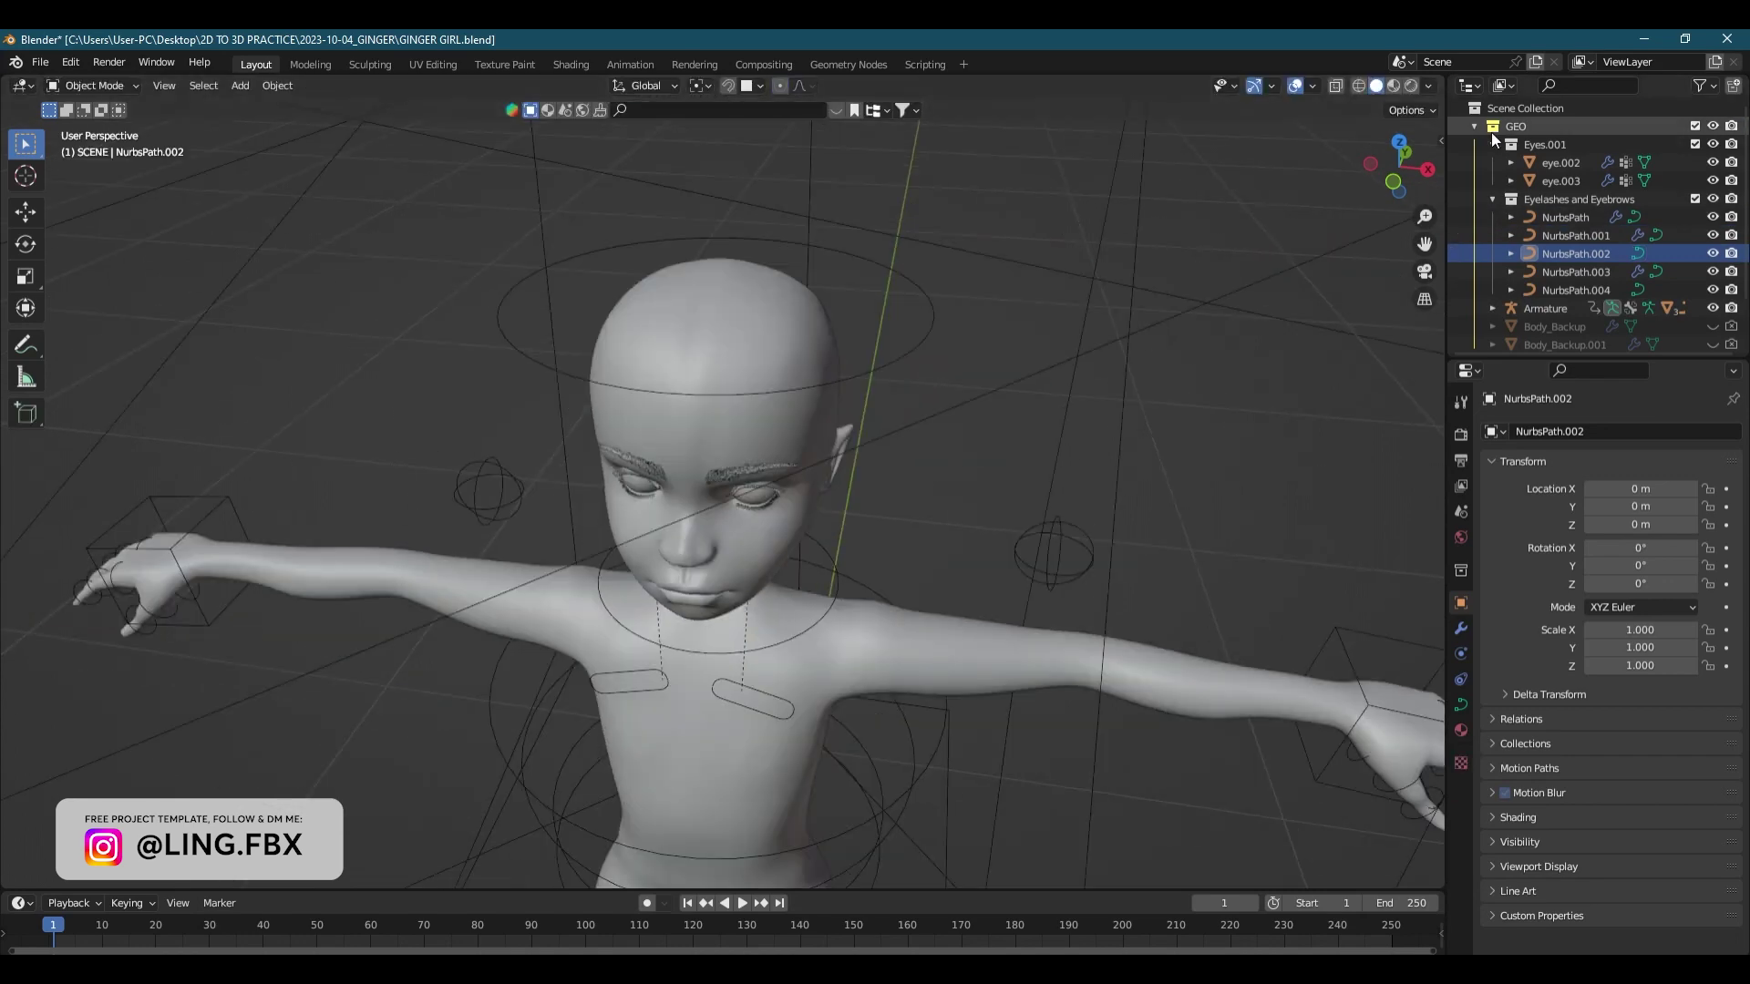
- Exclude GEO, bring back RIGGED, and select the camera from camera view
click(1694, 126)
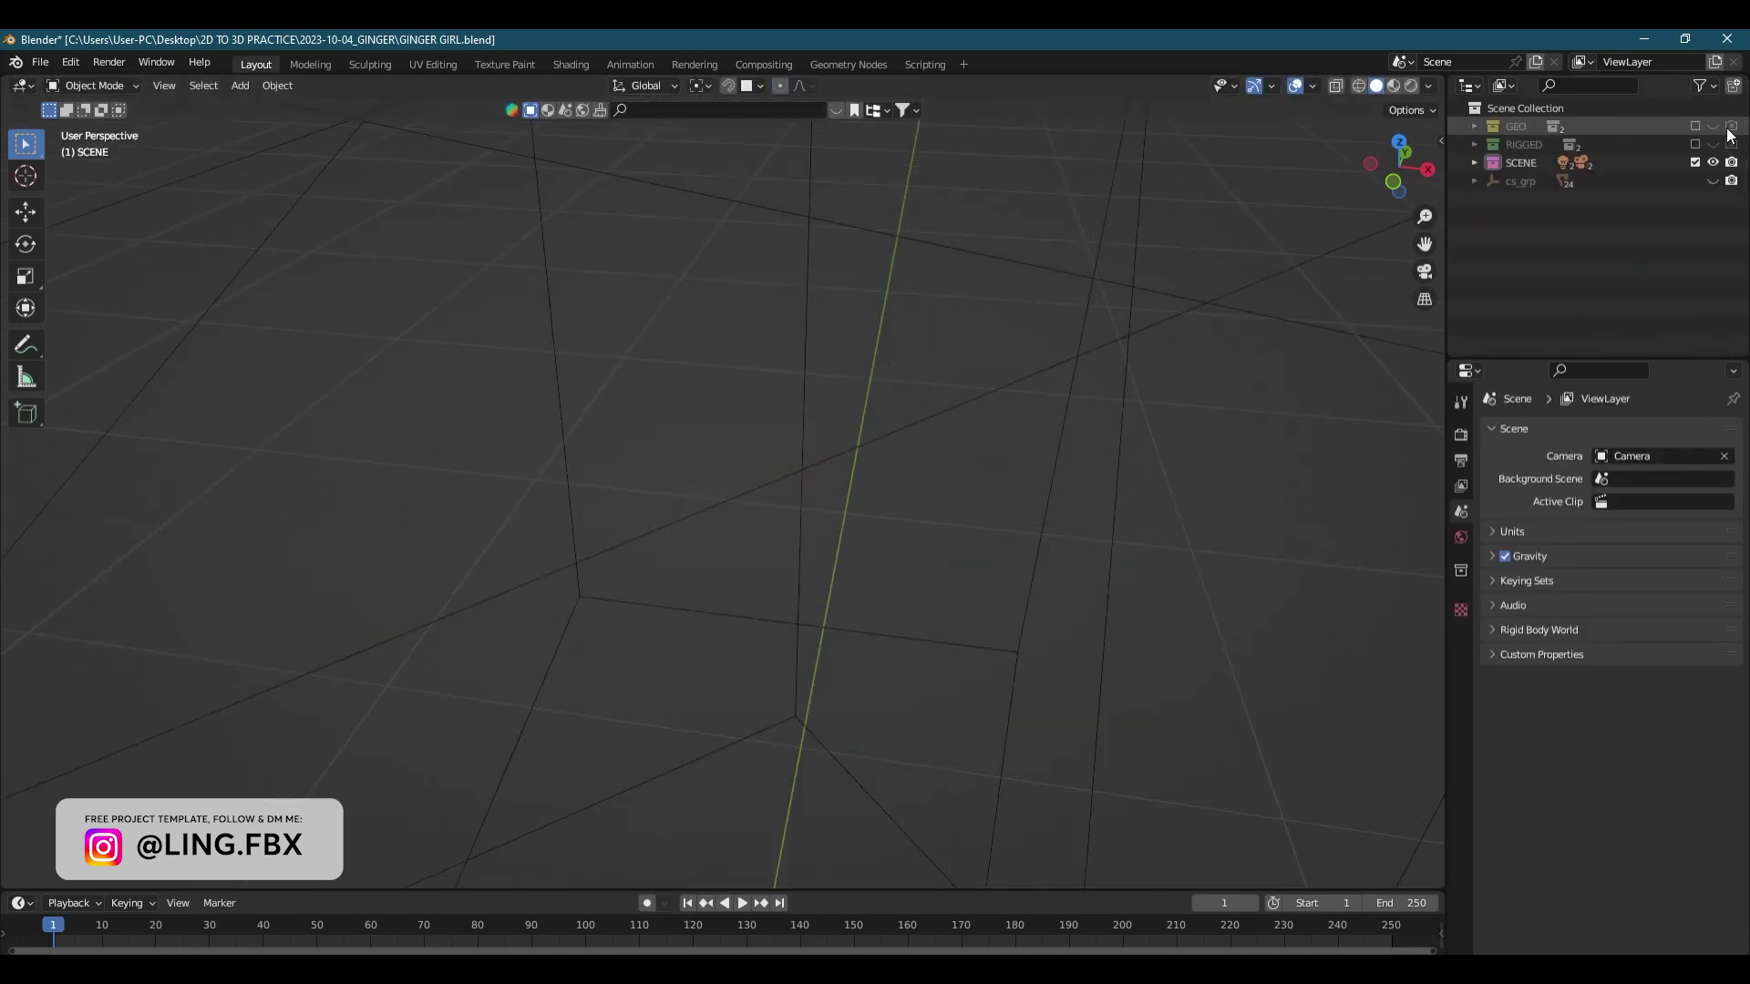
click(1712, 146)
scroll(877, 491, down, 5)
key(KP_0)
click(991, 664)
- Add the red-haired girl PNG as the camera's background image with Frame Method Fit
click(1461, 679)
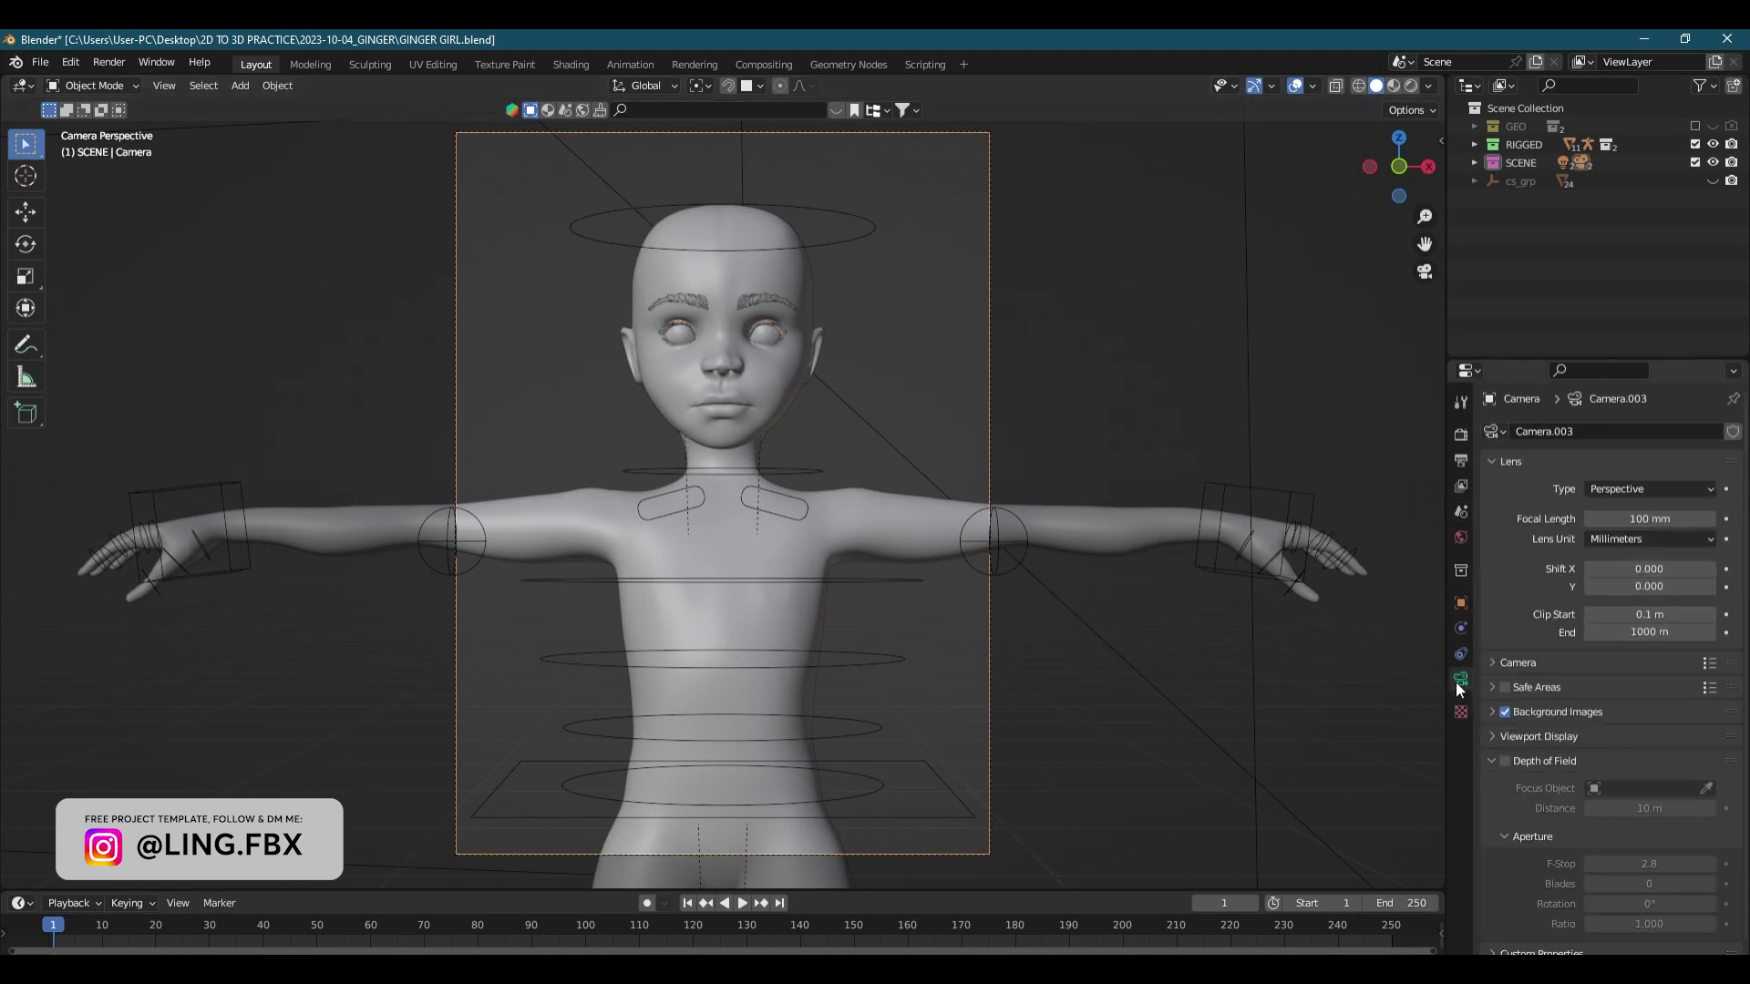
click(1594, 738)
click(1626, 817)
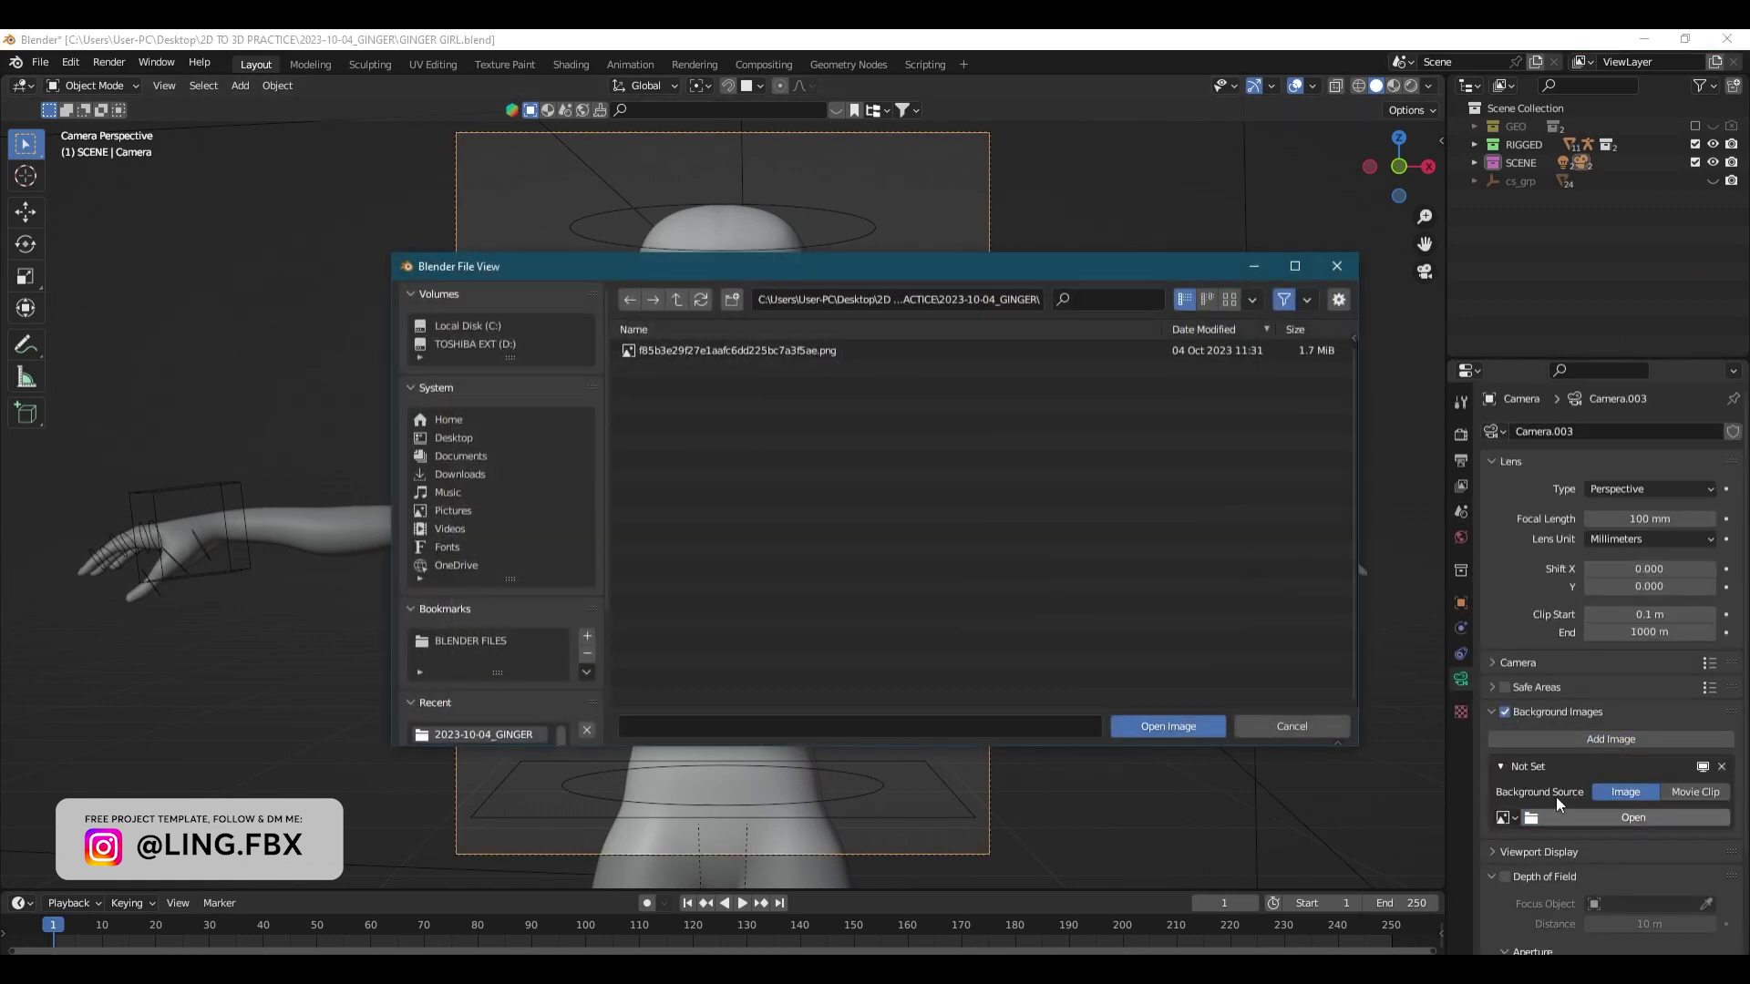
click(1229, 299)
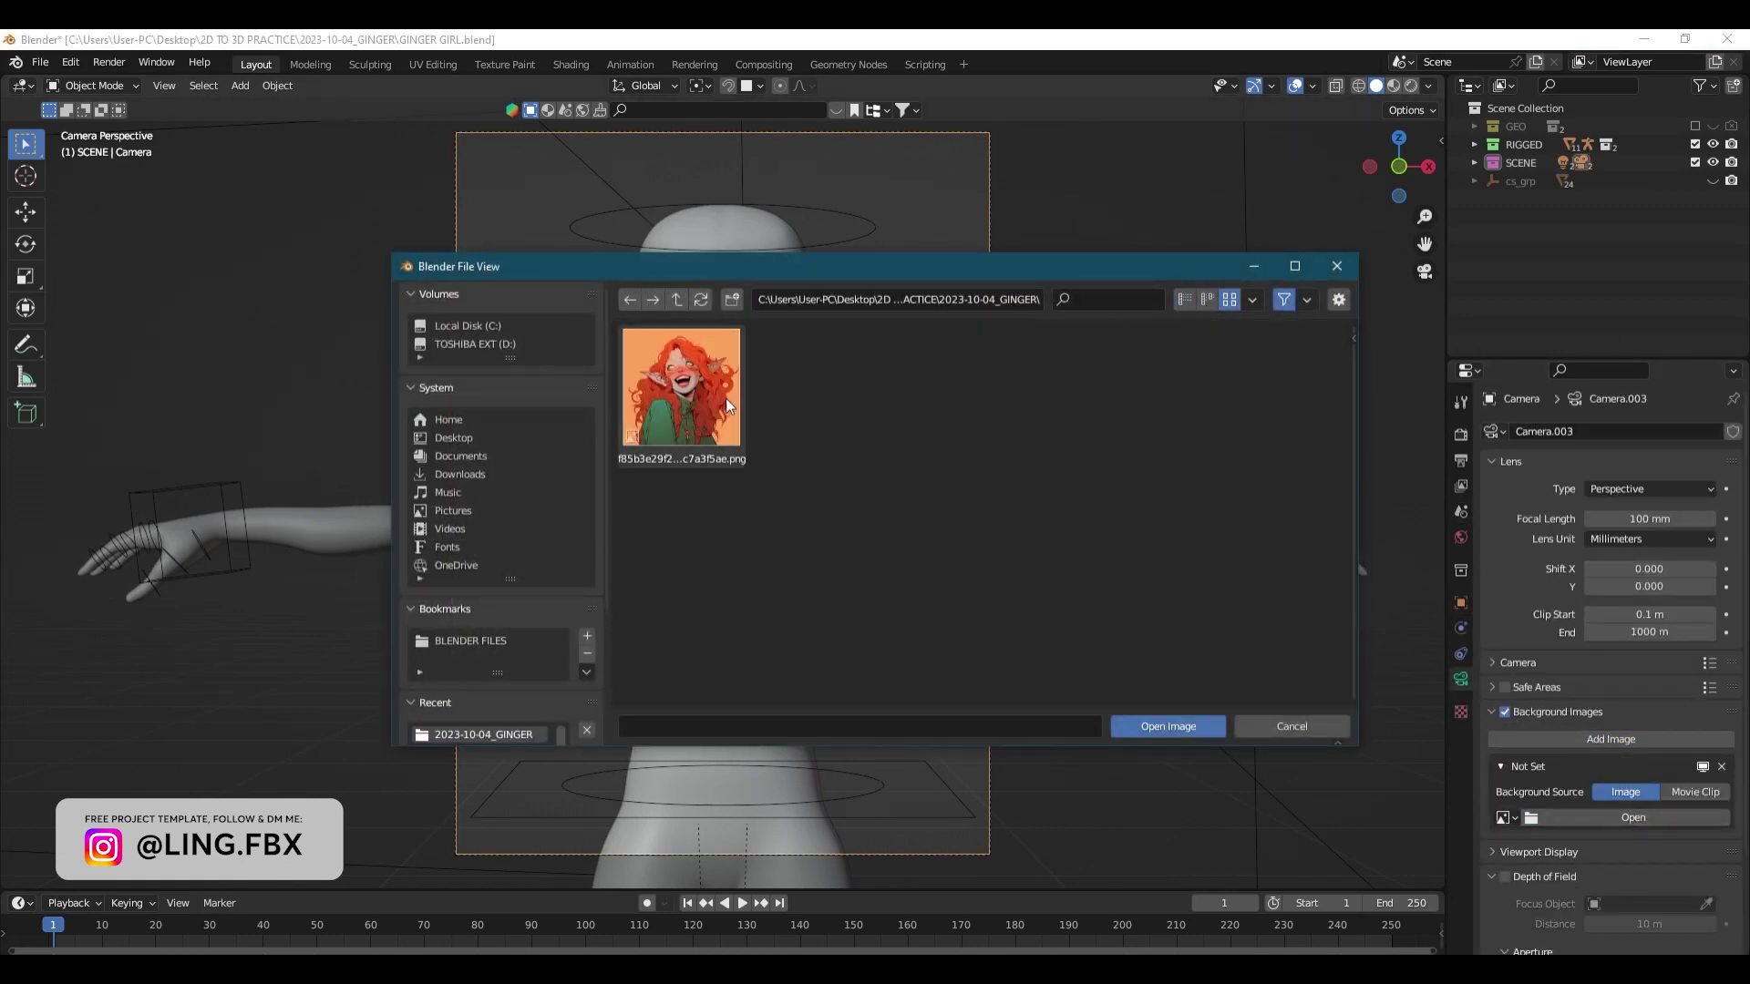
click(1169, 726)
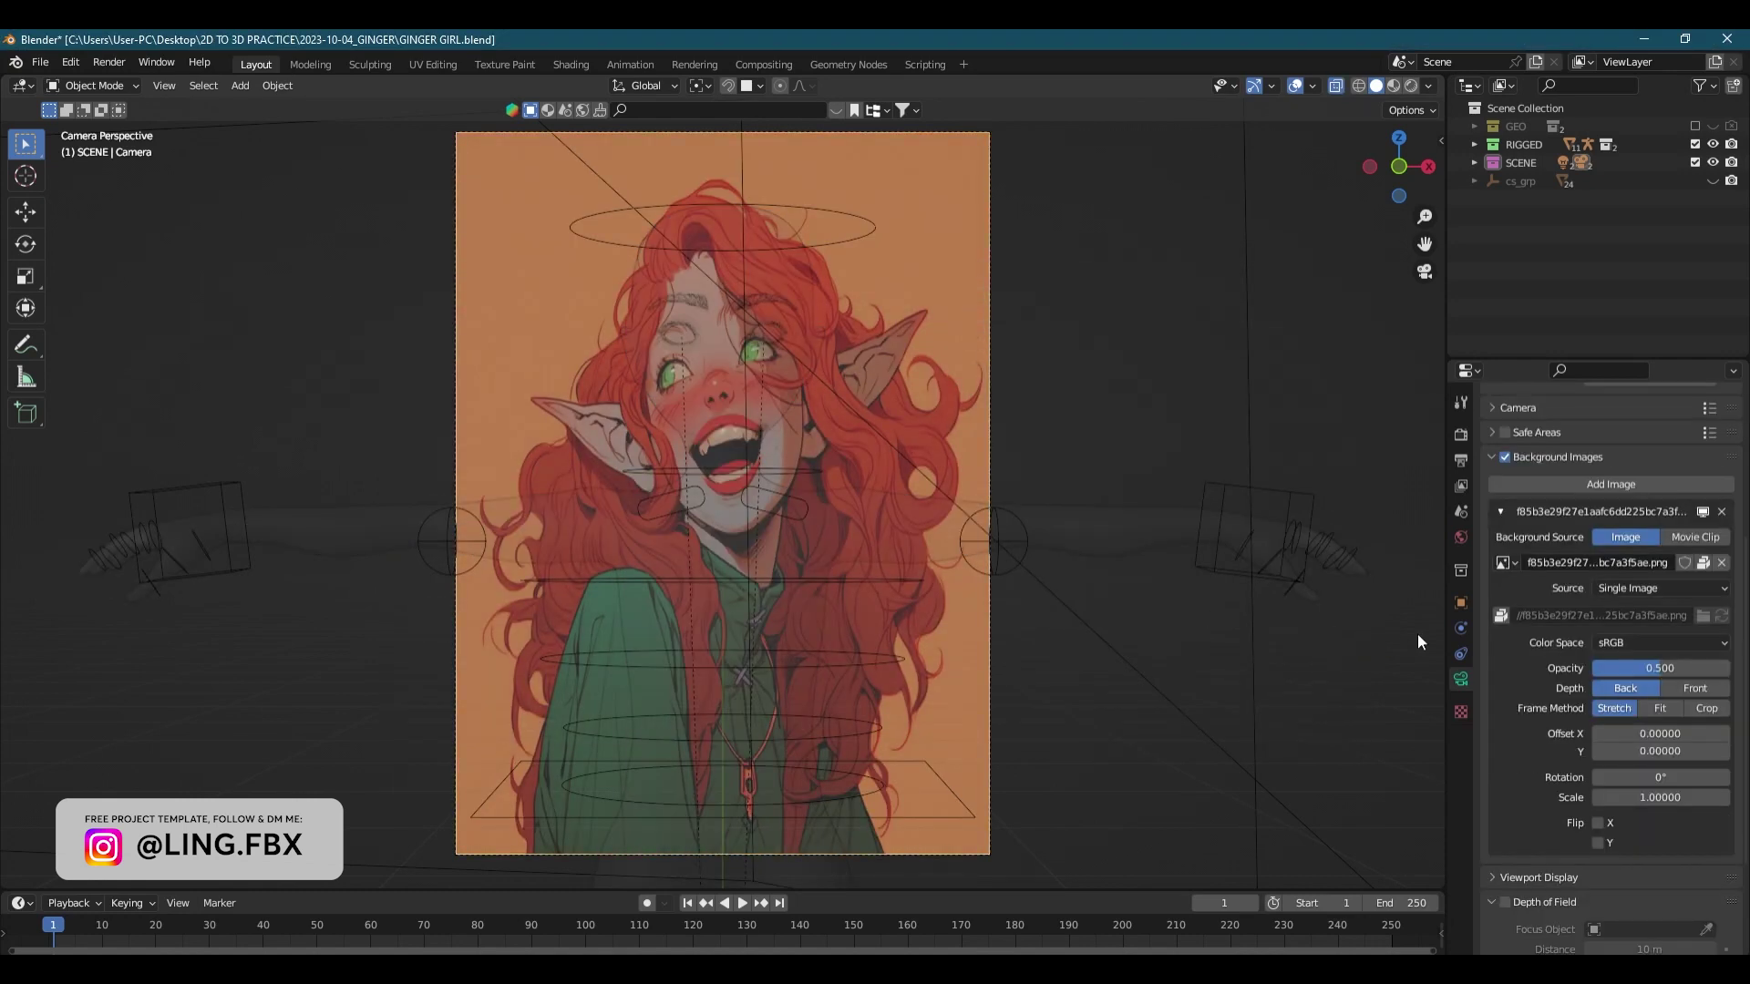
click(1663, 709)
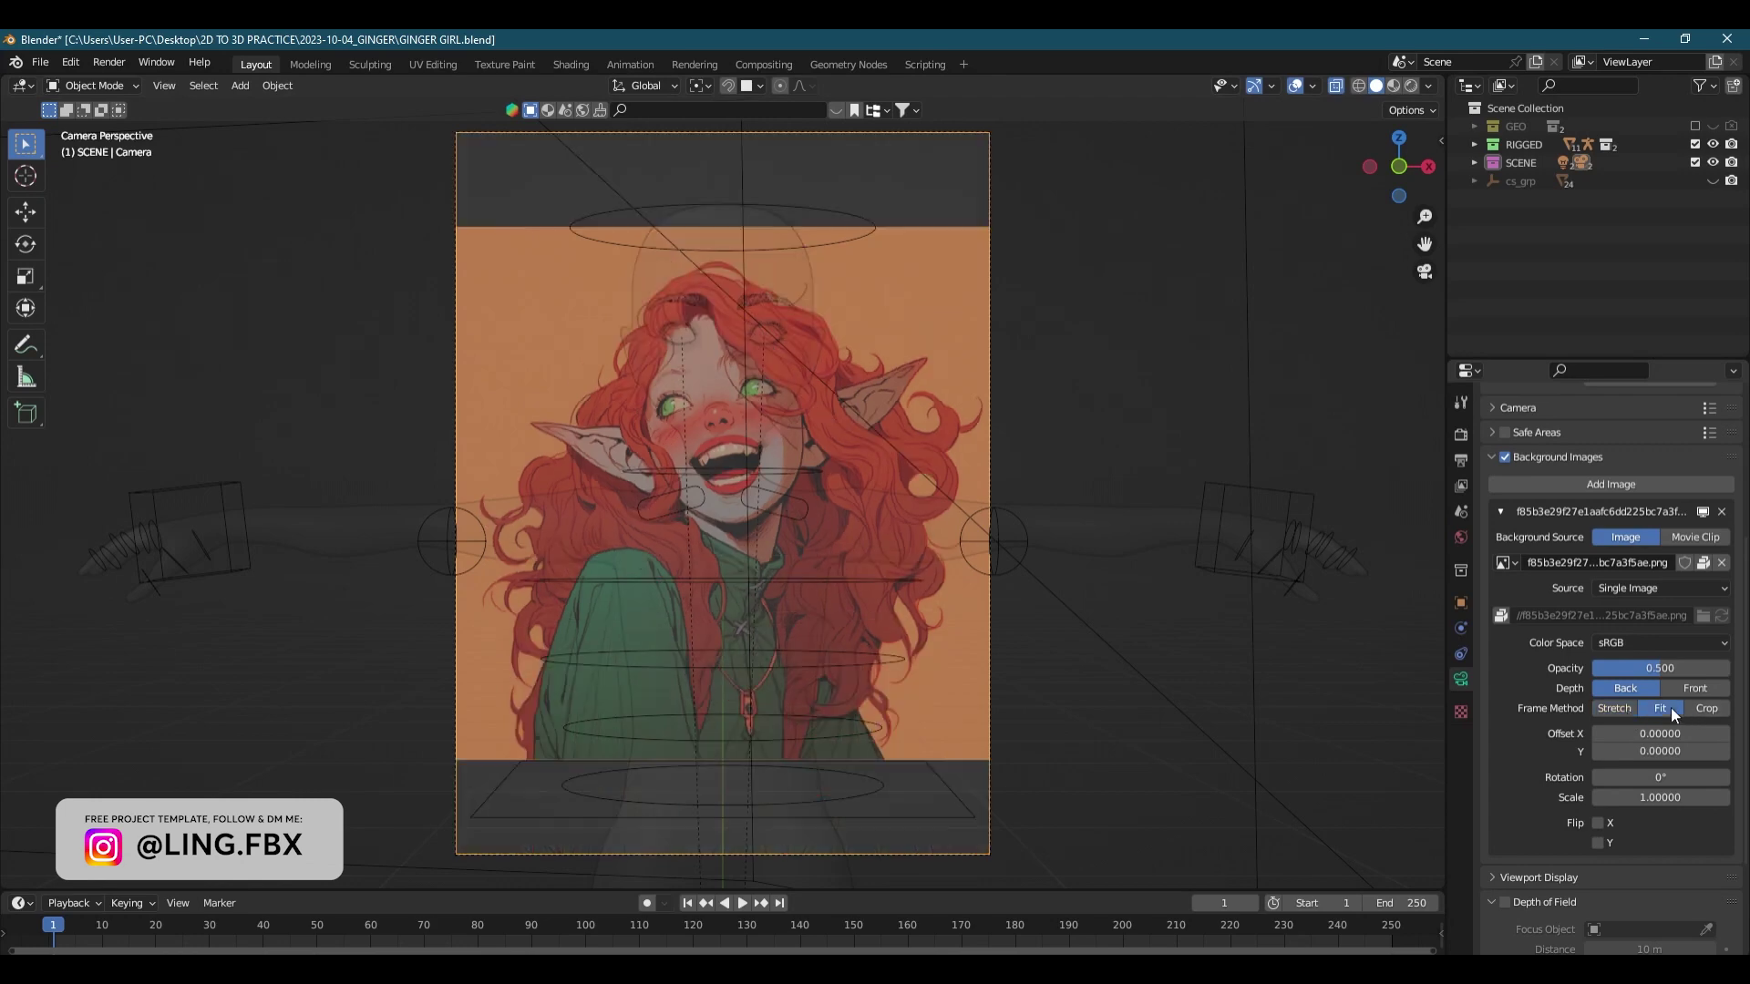
click(1024, 590)
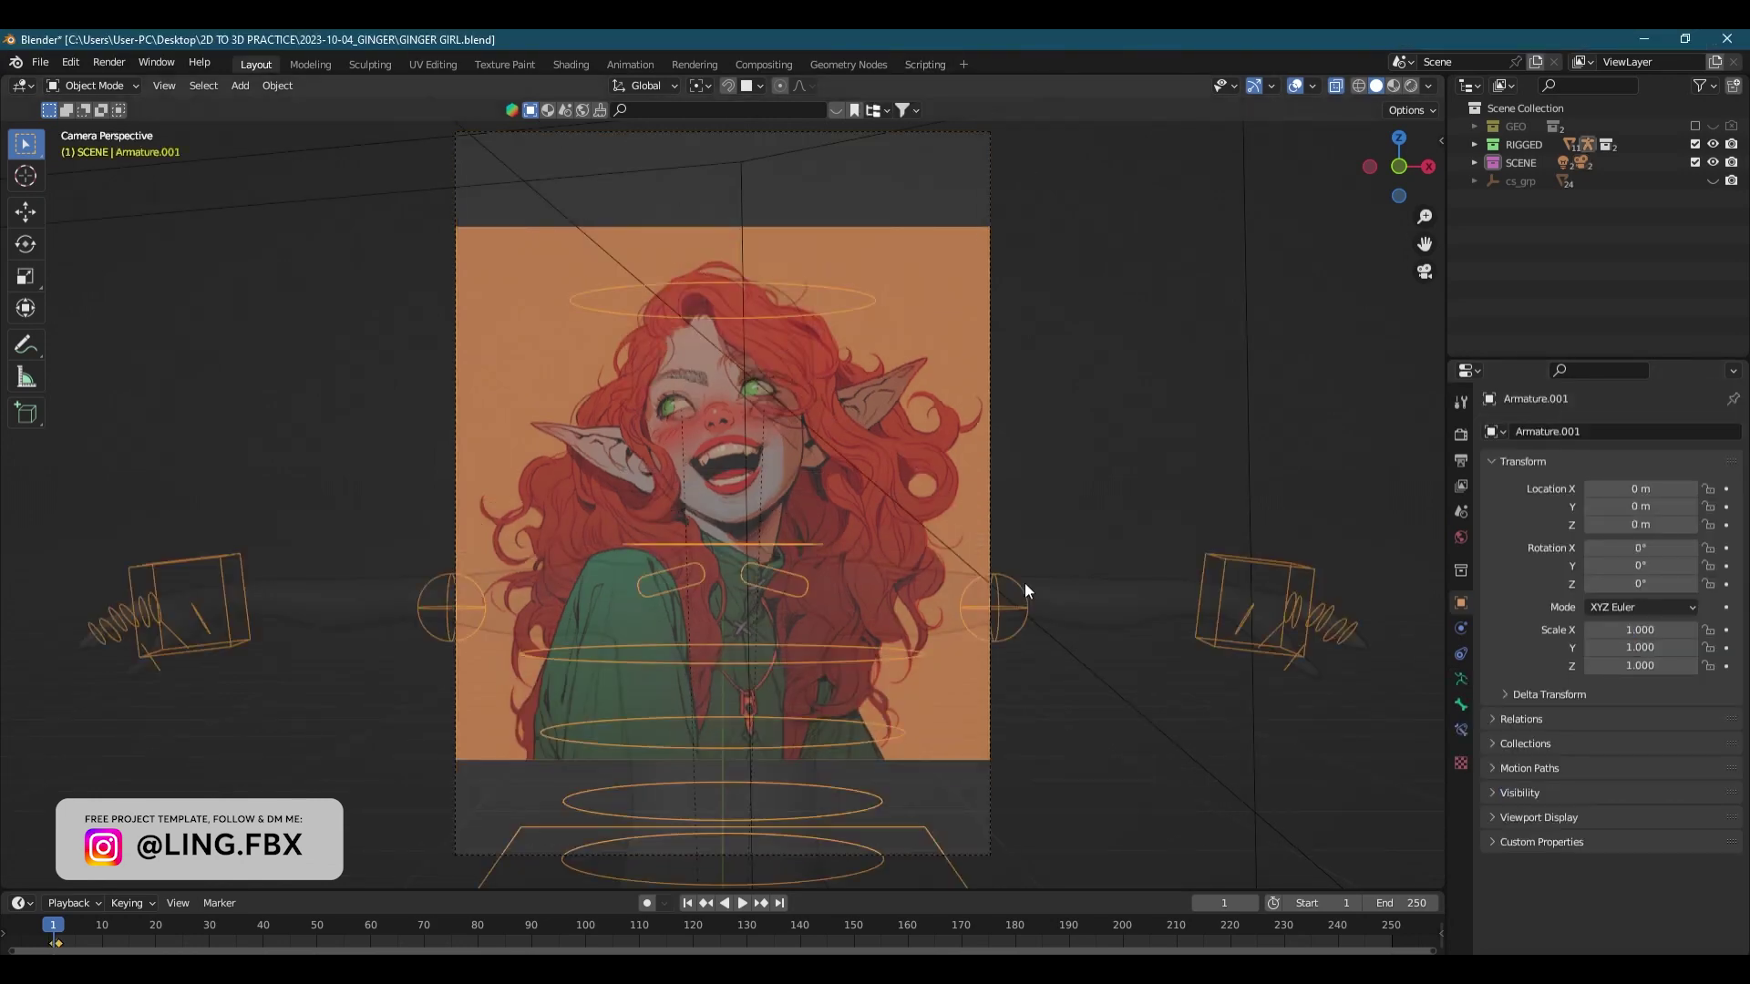
- Put the rig in Pose Mode with Material Preview and a see-through model over the reference
click(116, 85)
click(74, 142)
middle_drag(714, 513, 767, 370)
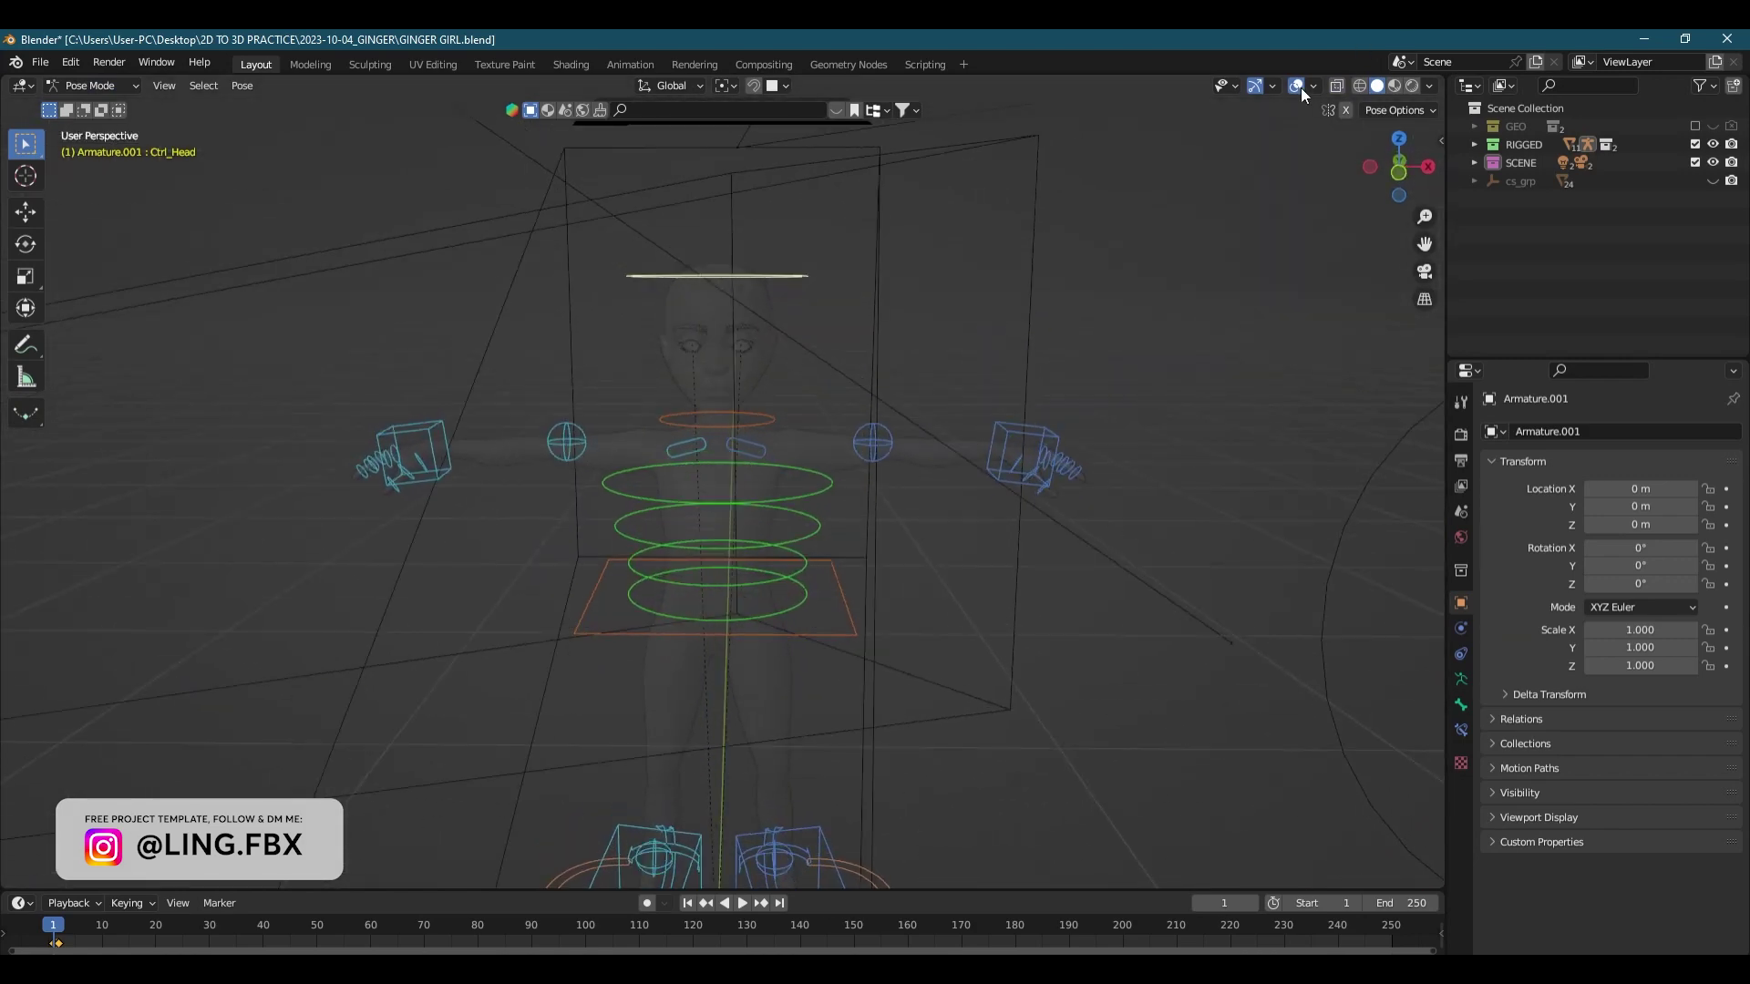
click(1394, 86)
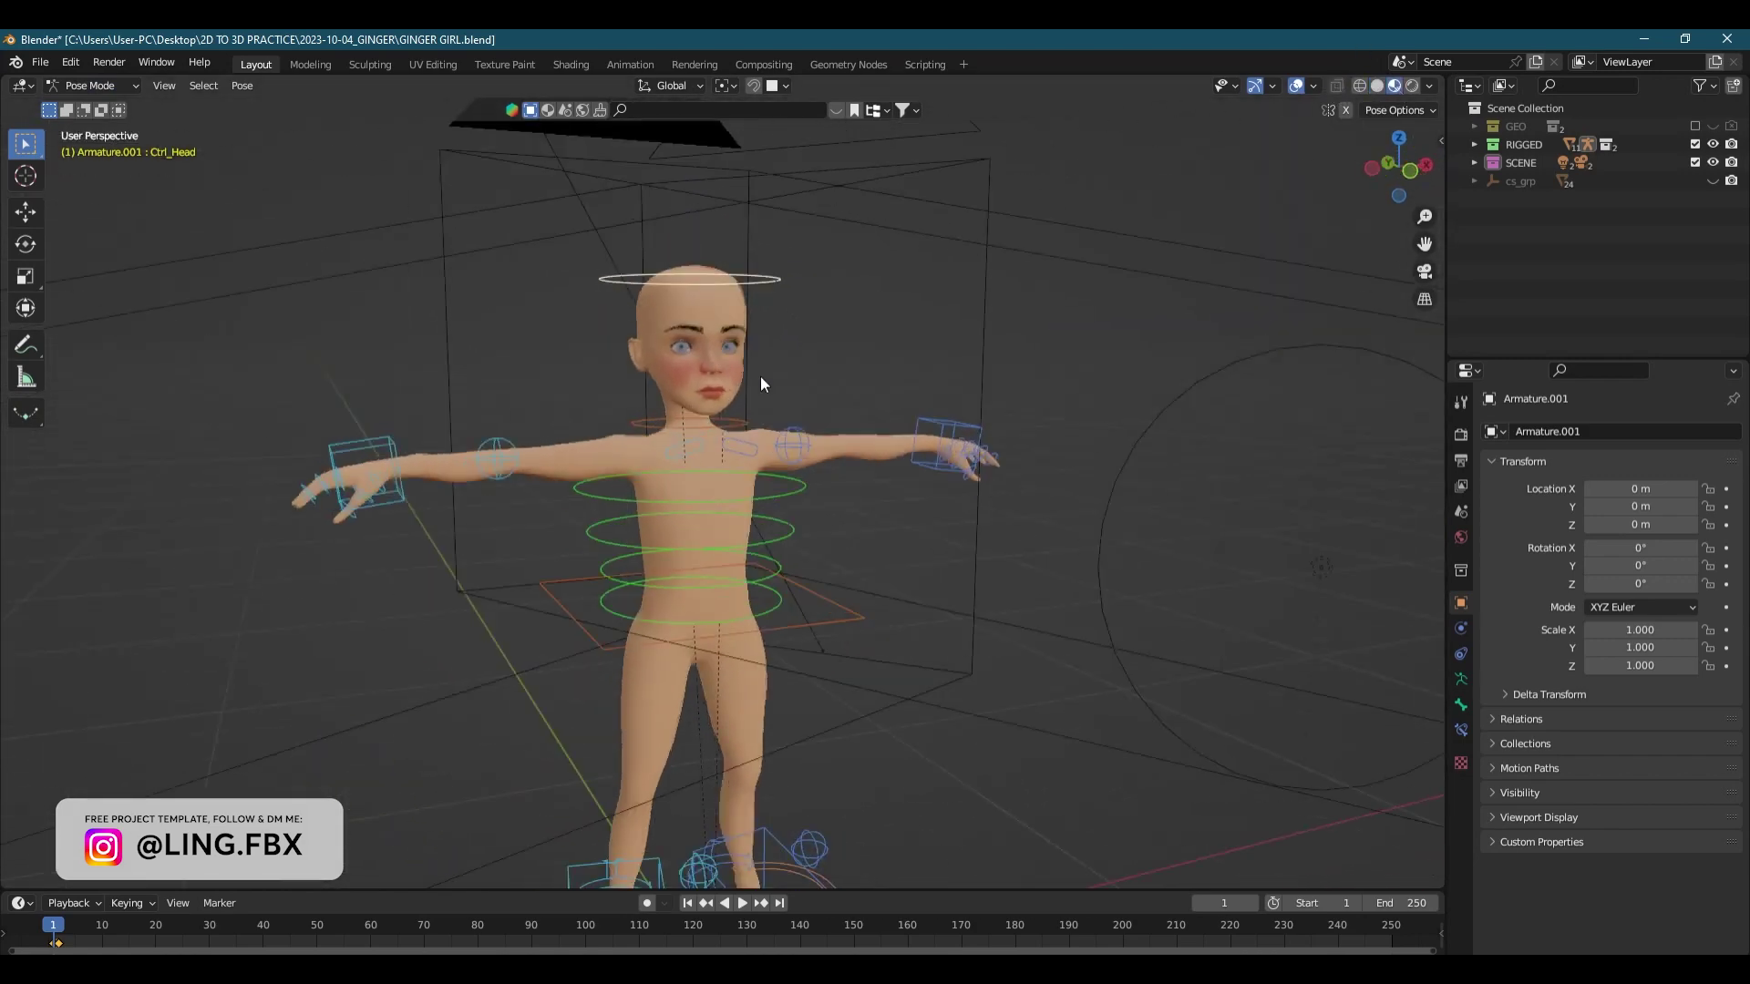
key(KP_0)
scroll(815, 301, up, 2)
click(1429, 86)
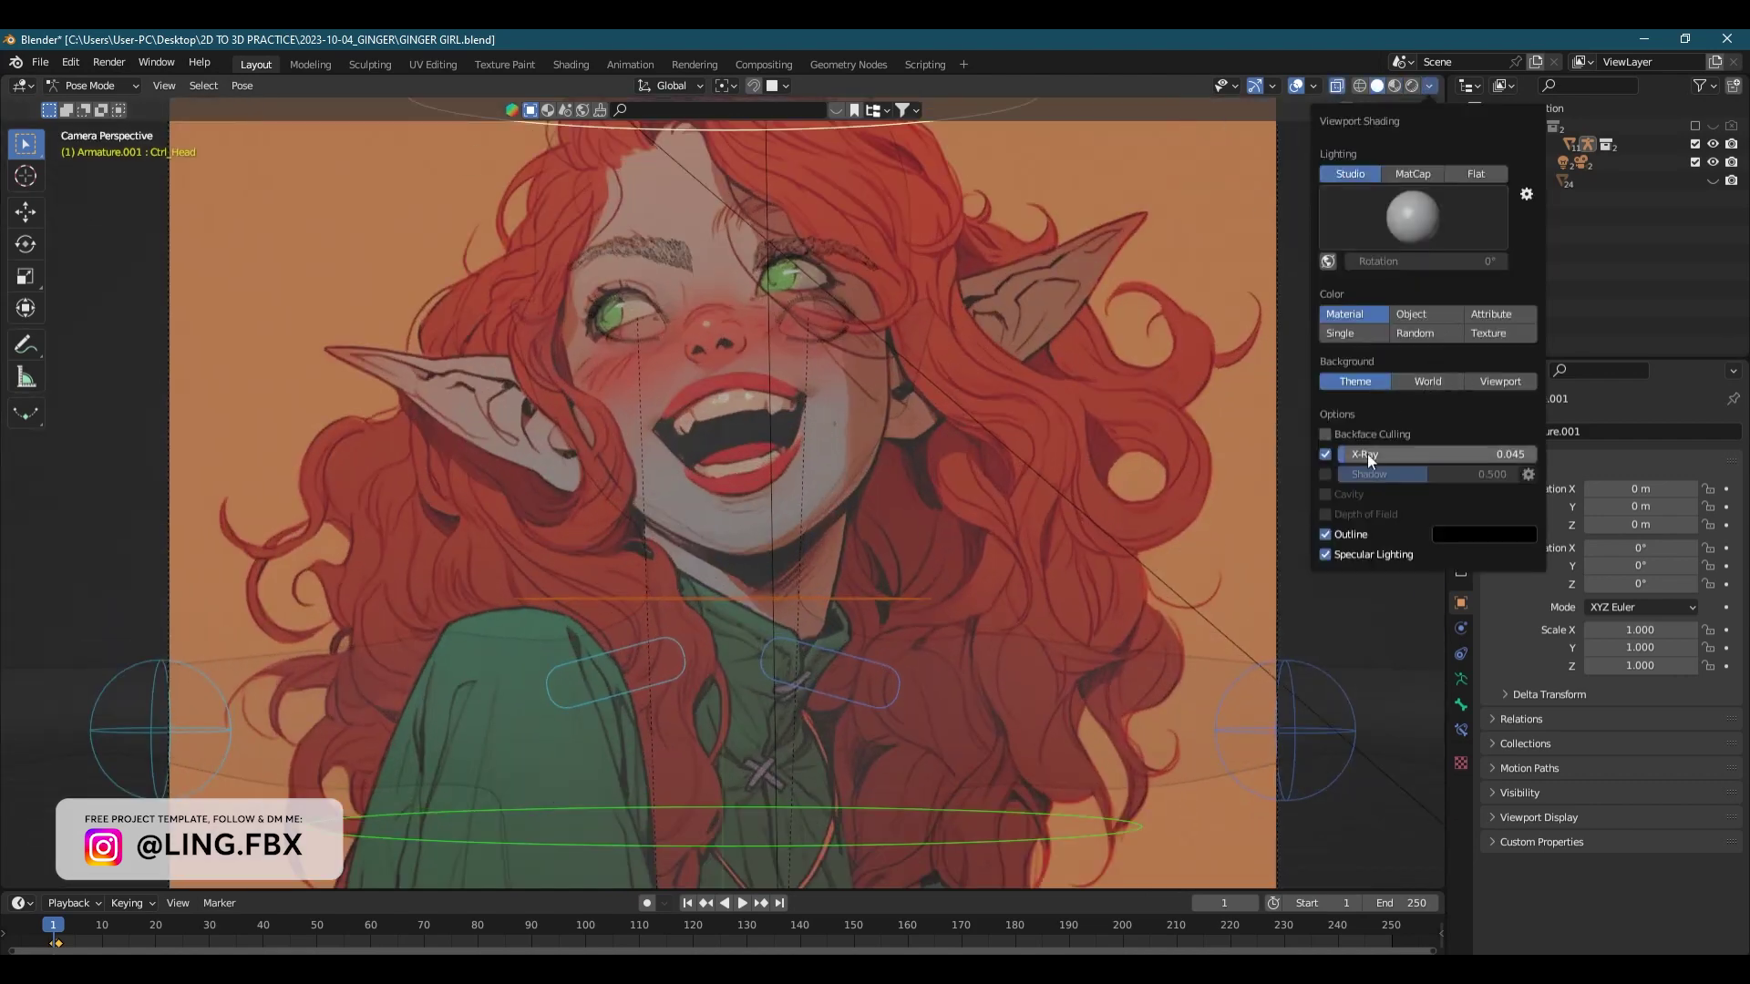
drag(1367, 454, 1405, 454)
scroll(970, 265, down, 1)
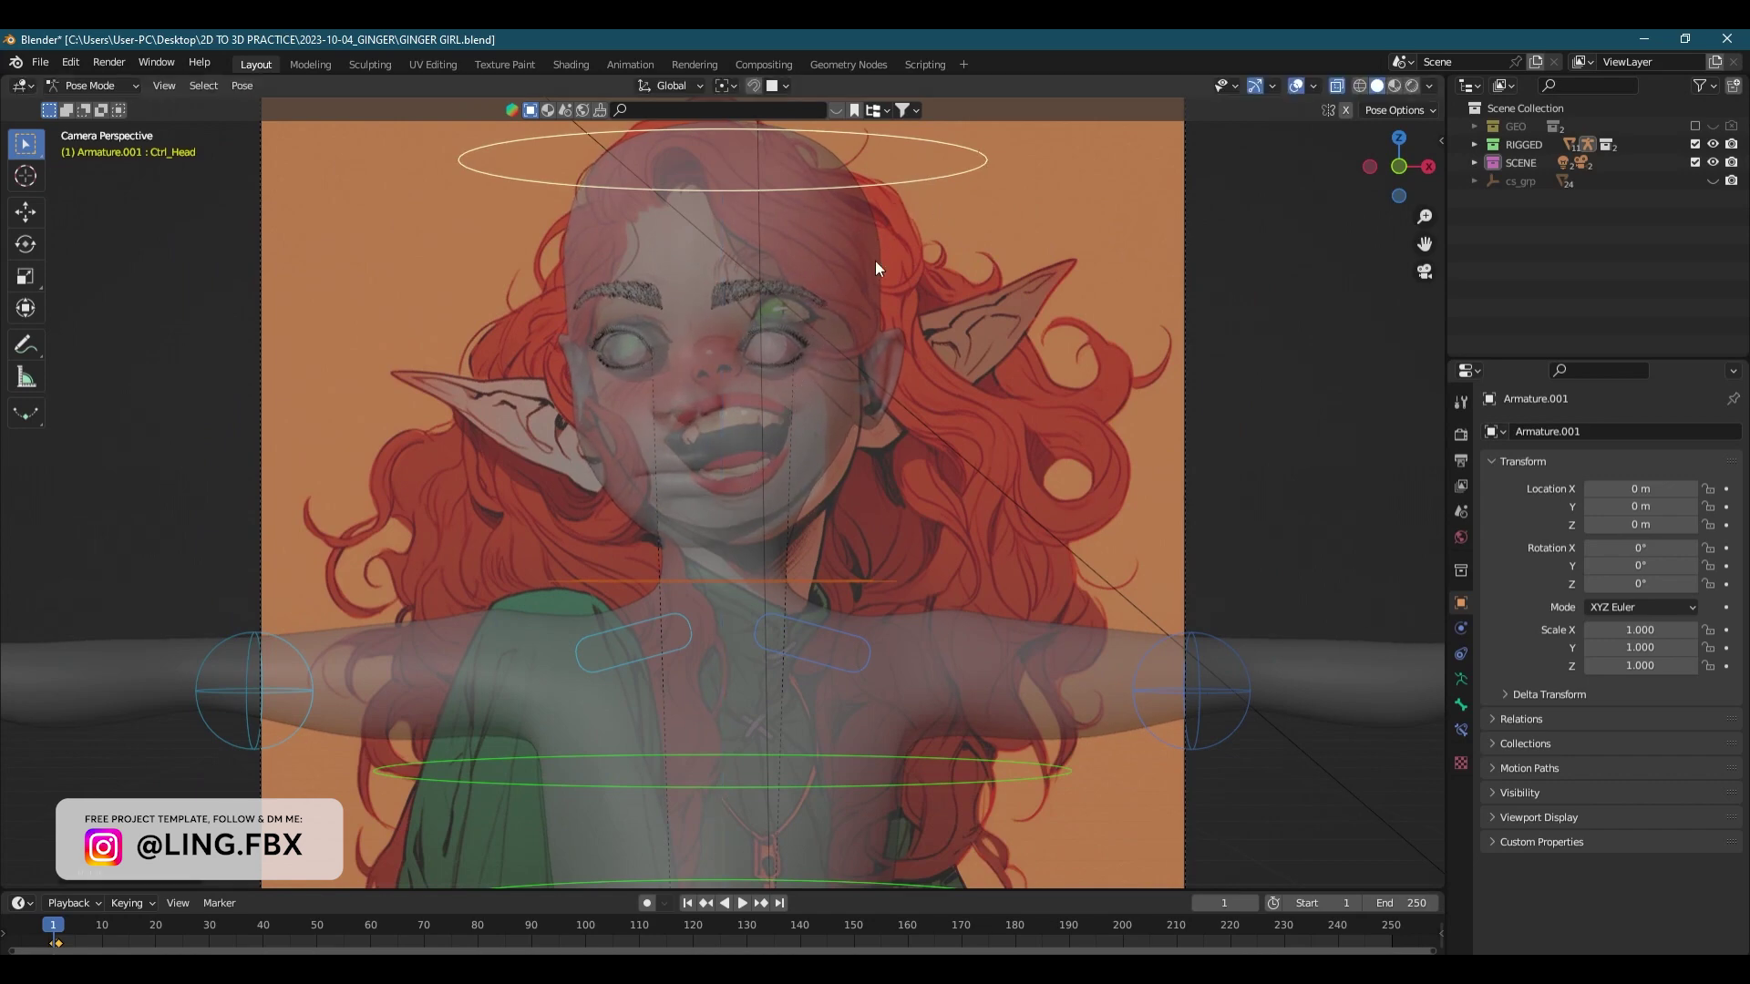
- Rotate the Ctrl_Neck control and move the right hand control down near the legs
click(892, 581)
key(r)
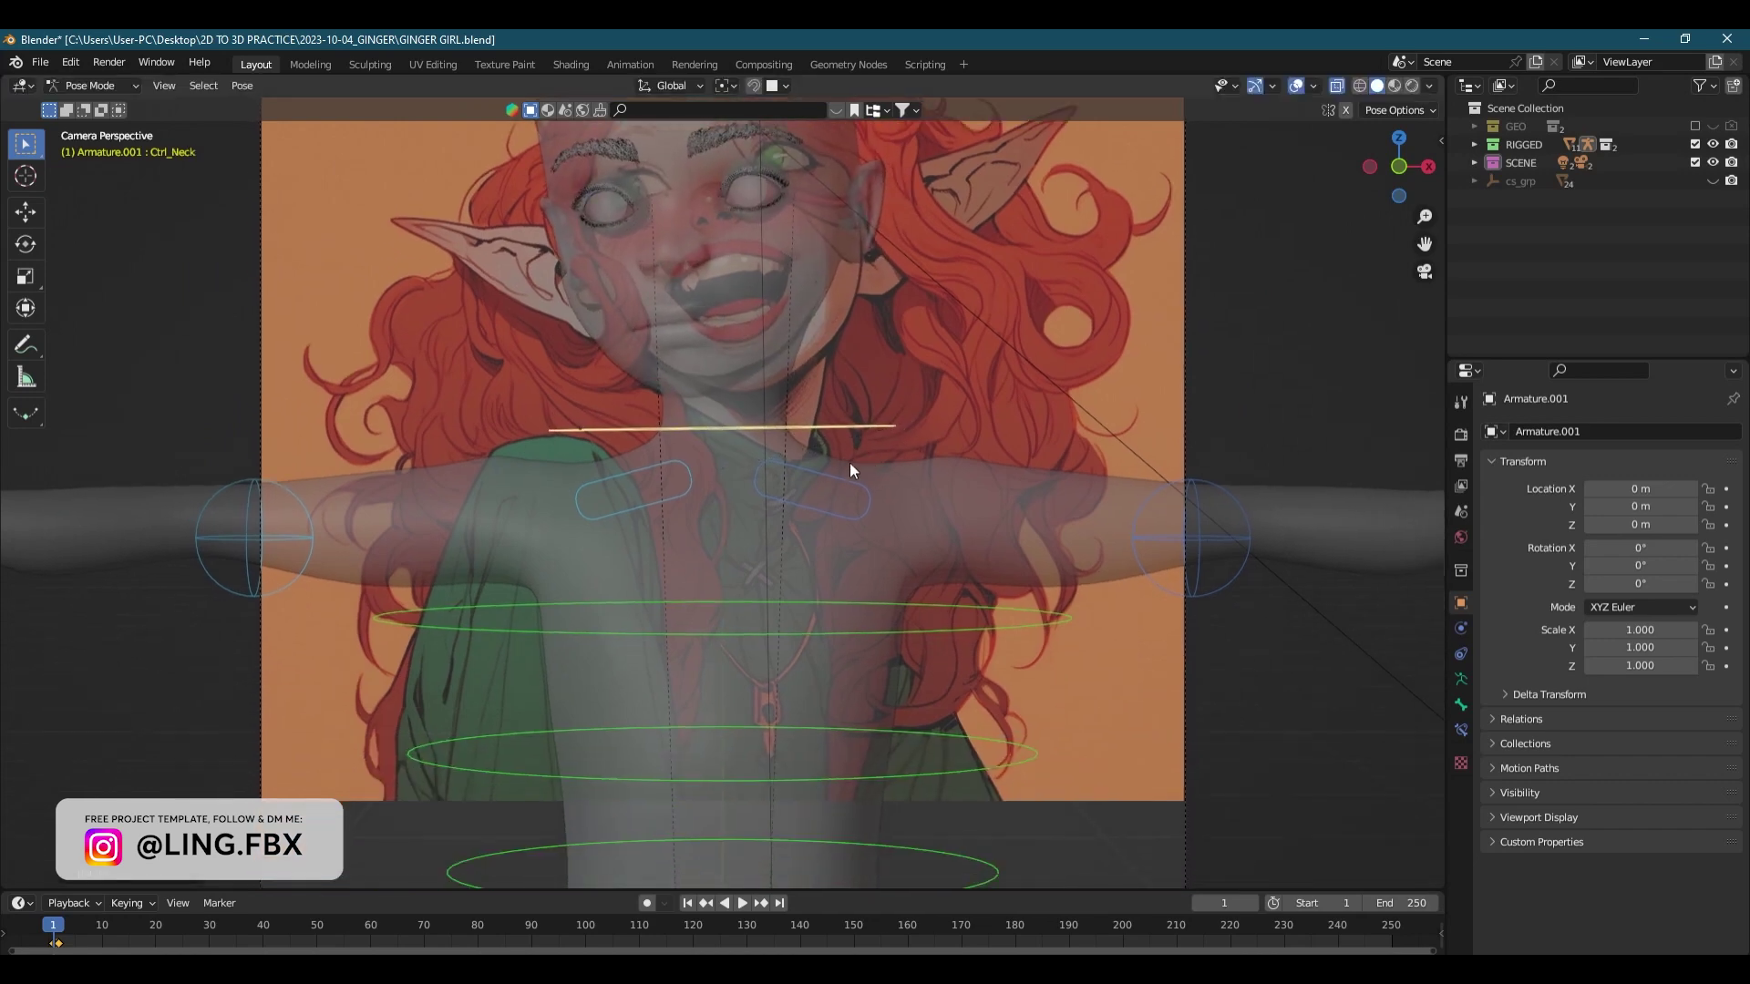
scroll(815, 551, down, 4)
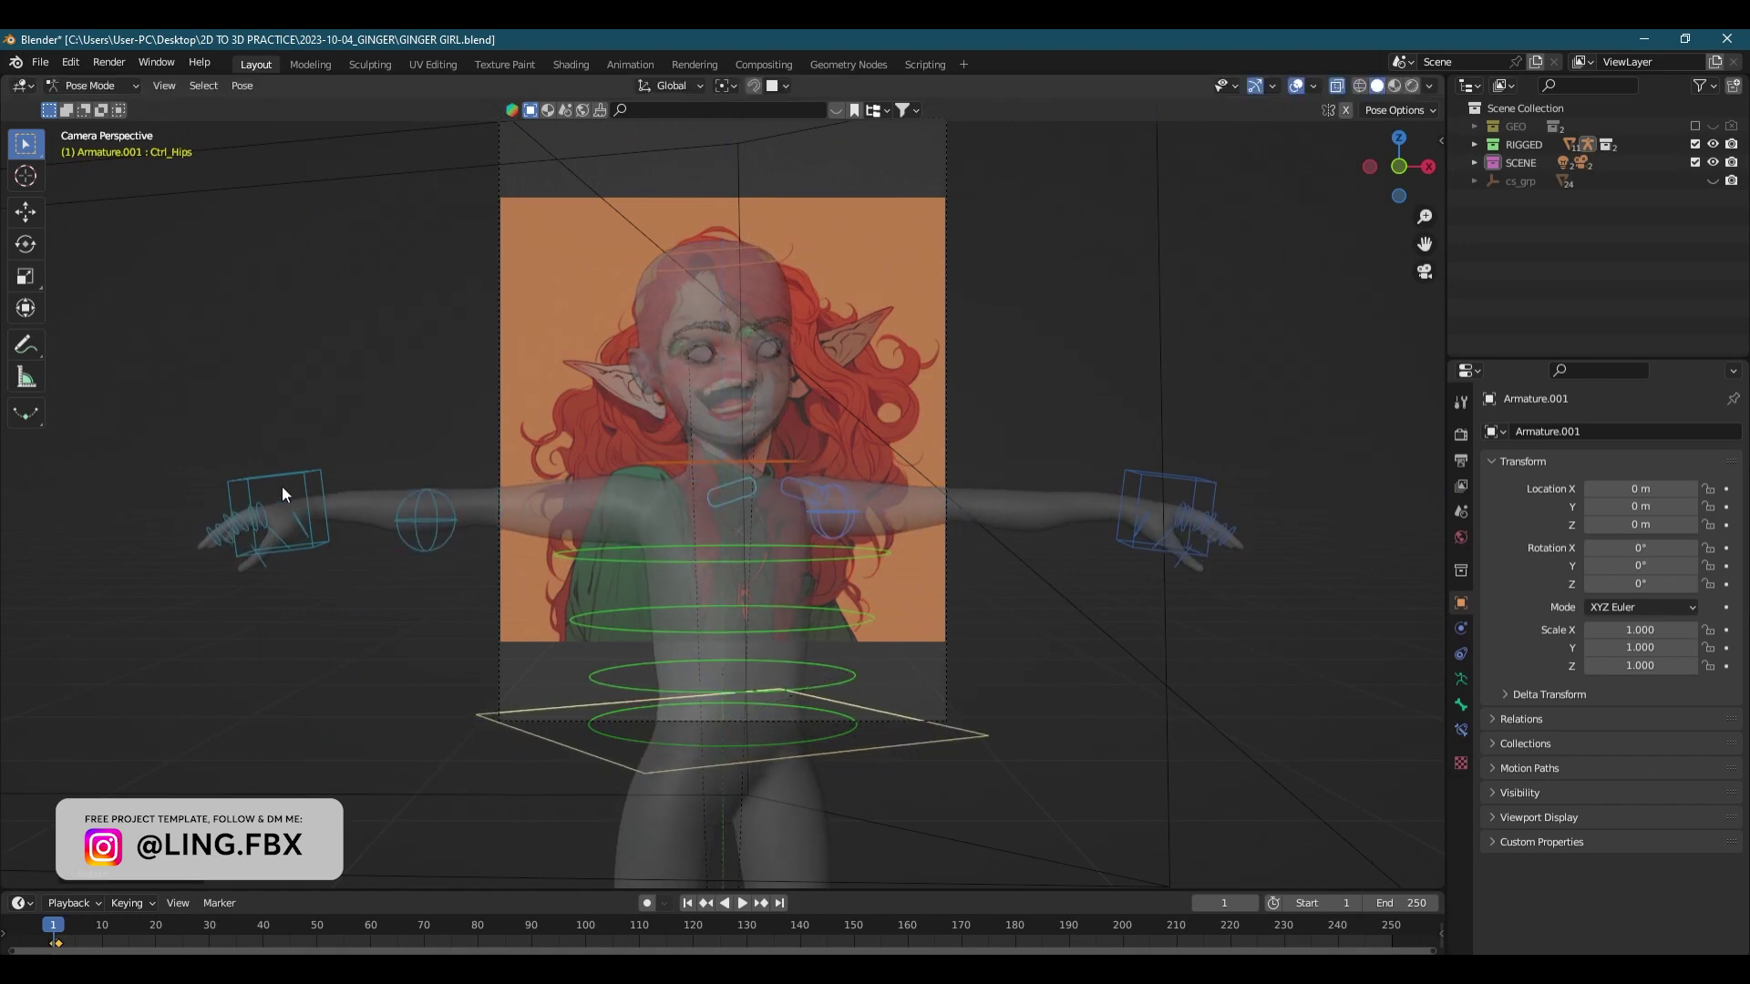
click(259, 520)
key(g)
click(543, 882)
key(n)
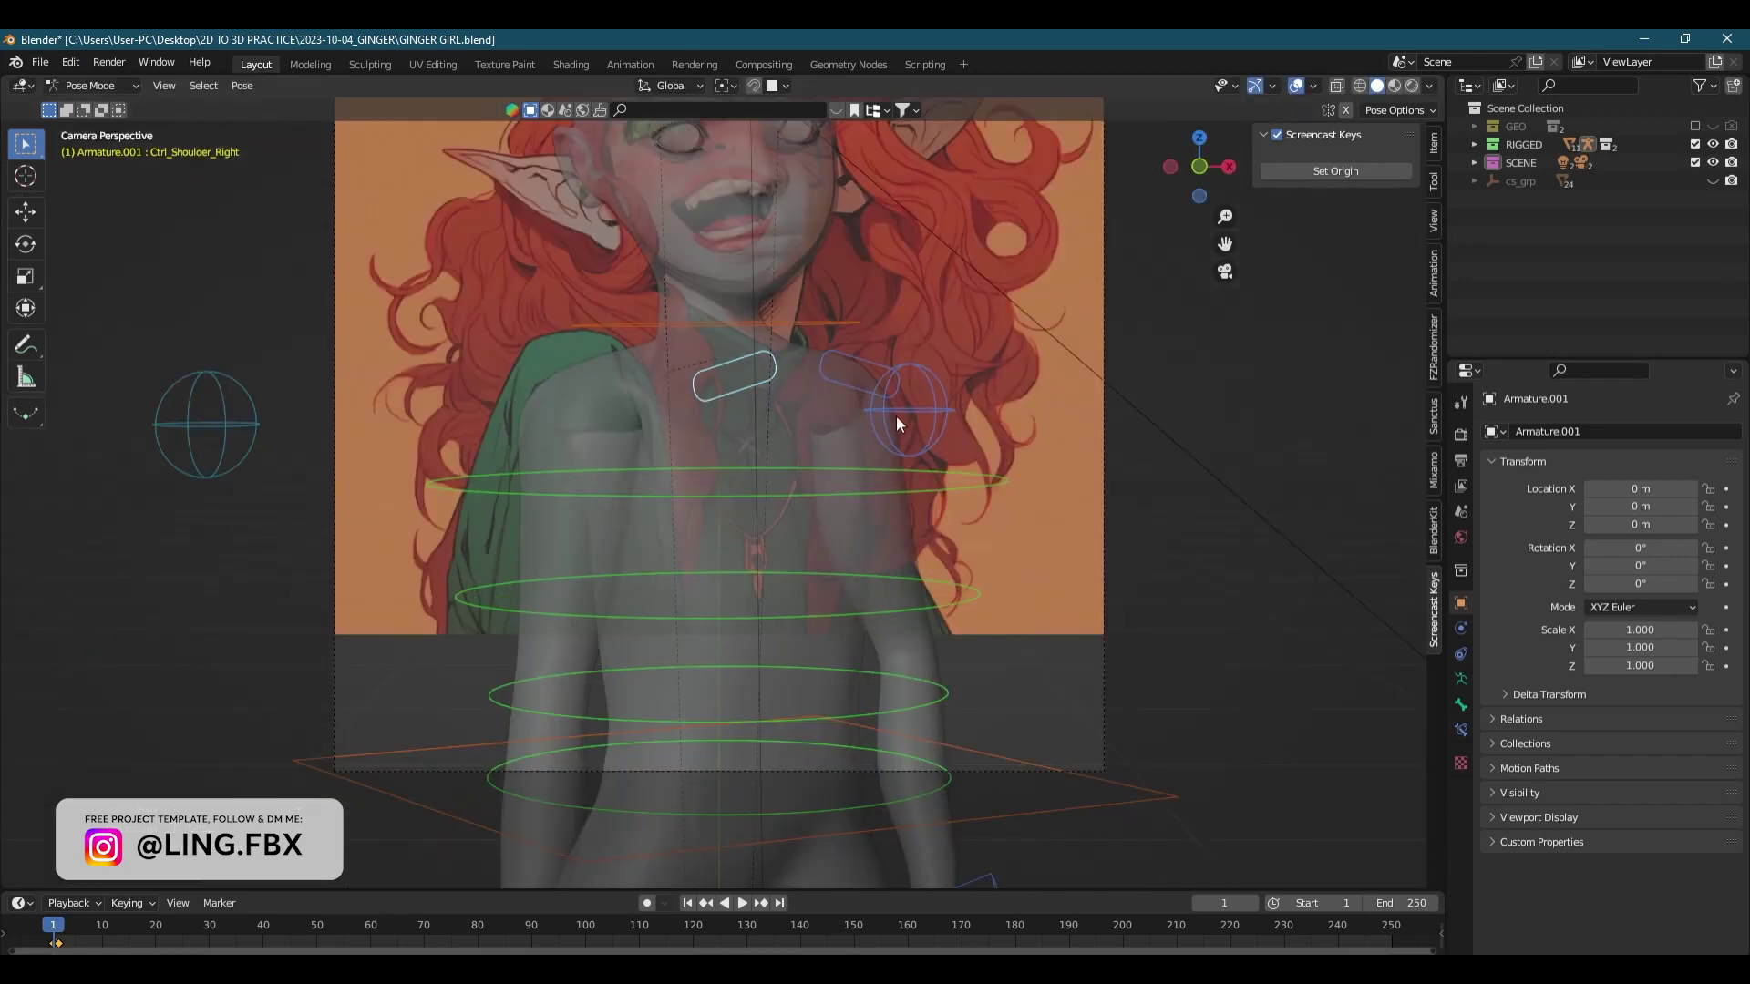
key(g)
click(828, 249)
scroll(827, 250, up, 4)
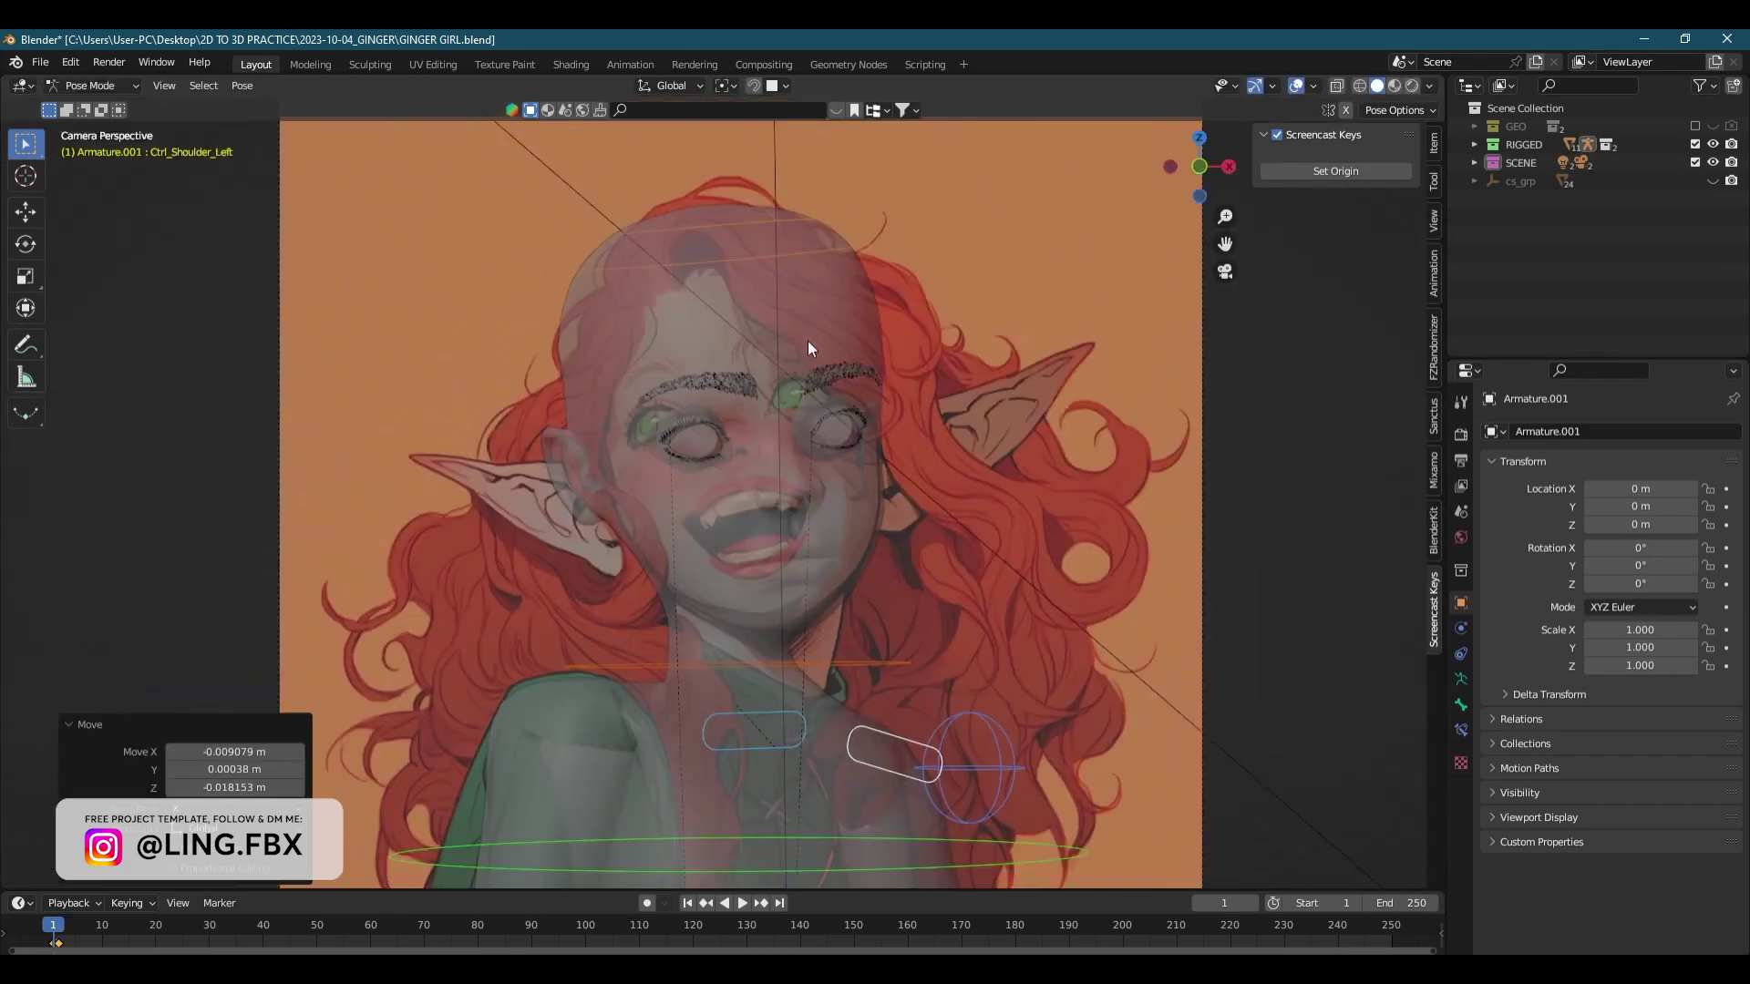
scroll(494, 451, down, 4)
- Tilt the head by rotating its control on the X axis
click(494, 450)
middle_drag(494, 450, 598, 578)
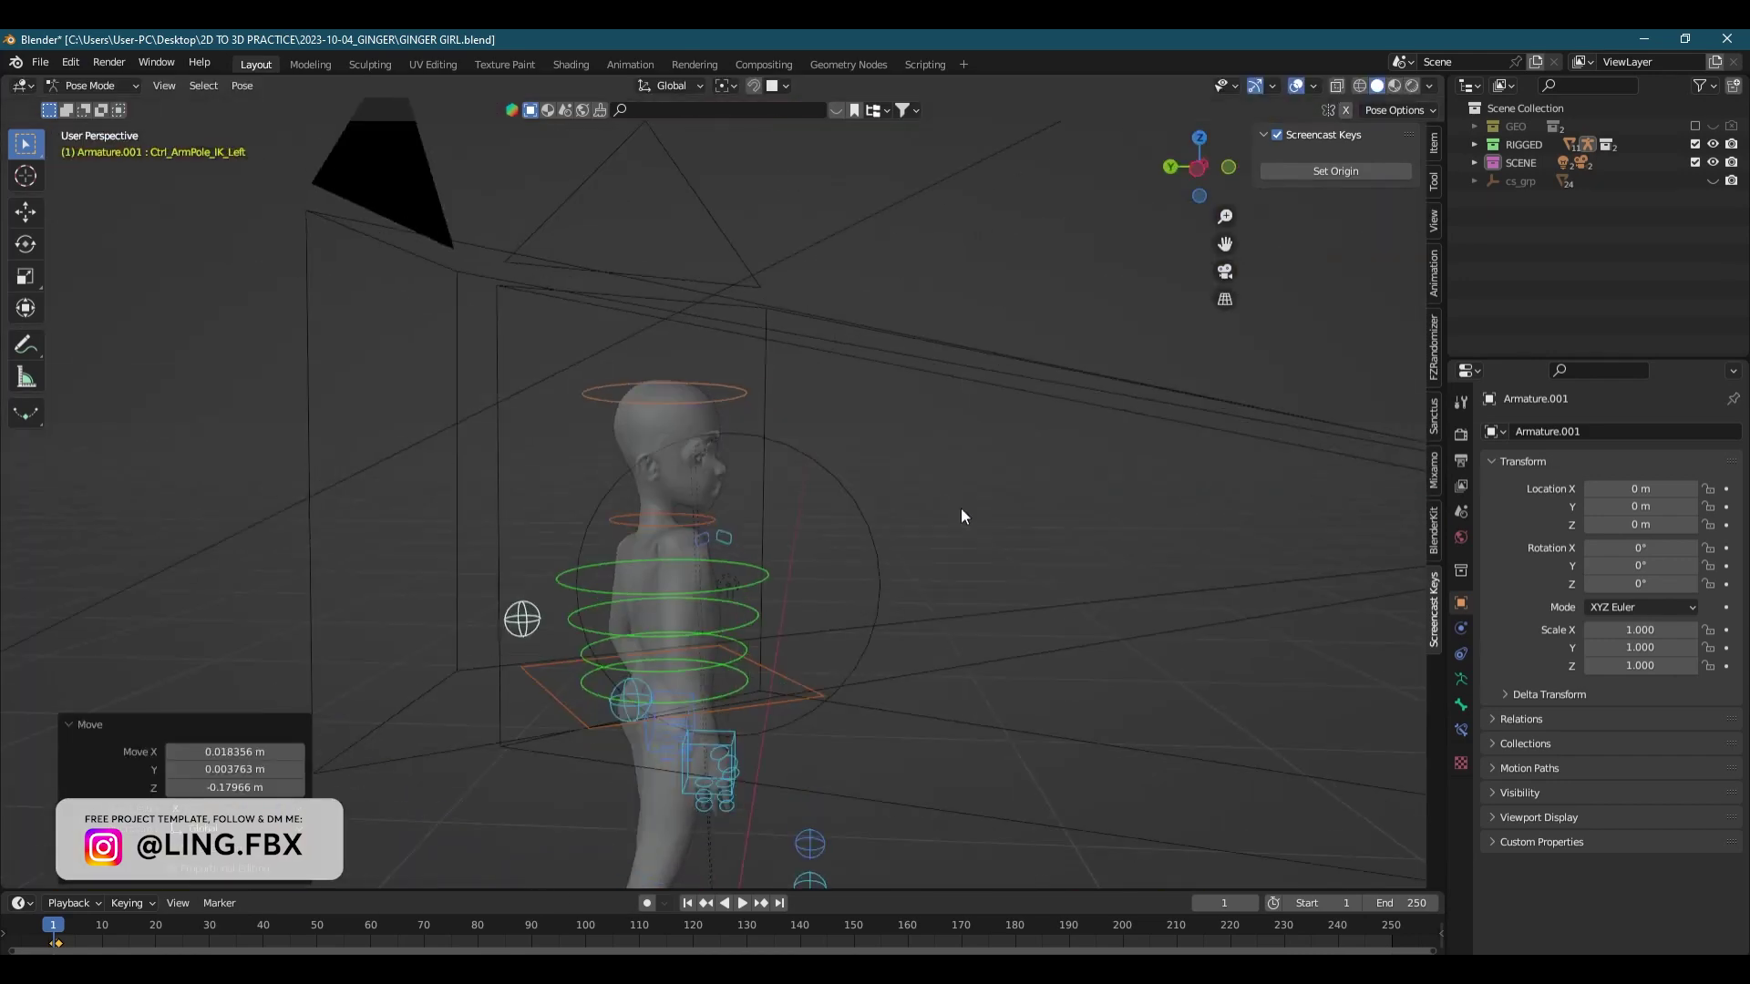
click(742, 484)
key(KP_0)
click(813, 237)
key(r)
key(x)
click(755, 253)
scroll(882, 298, down, 3)
scroll(542, 674, up, 2)
scroll(877, 315, up, 2)
scroll(867, 314, down, 2)
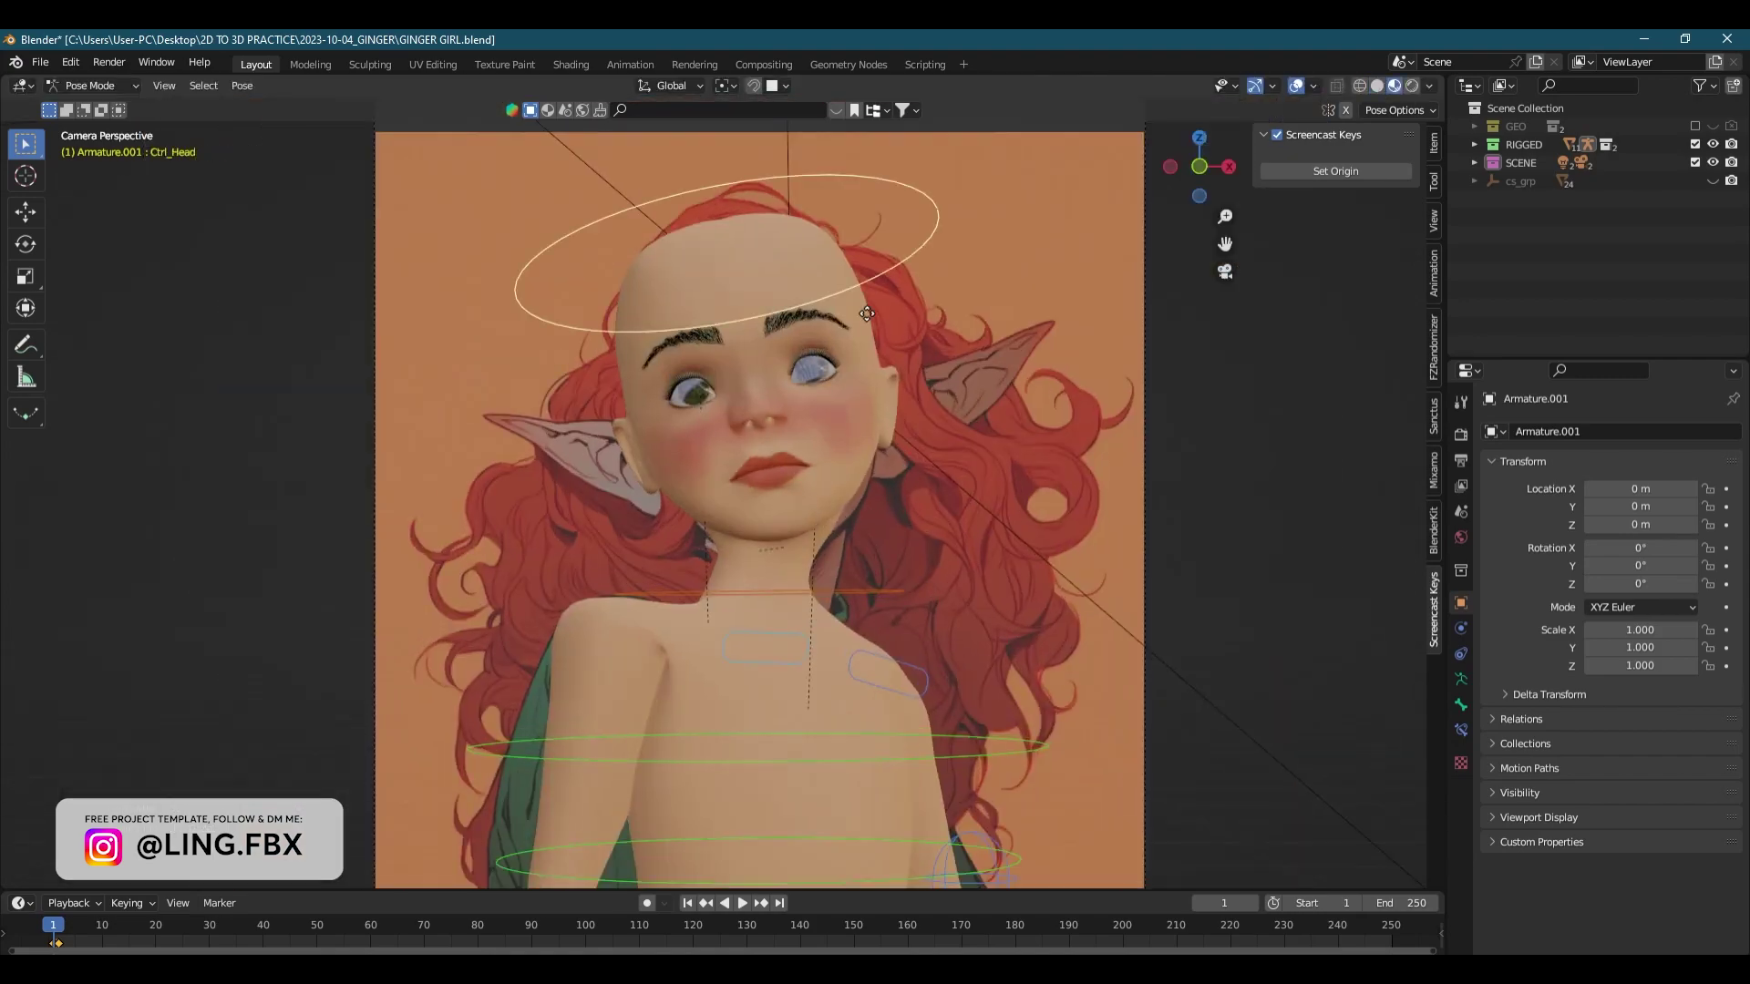
- Reposition the right arm pole control and check the pose from the camera
middle_drag(867, 313, 754, 625)
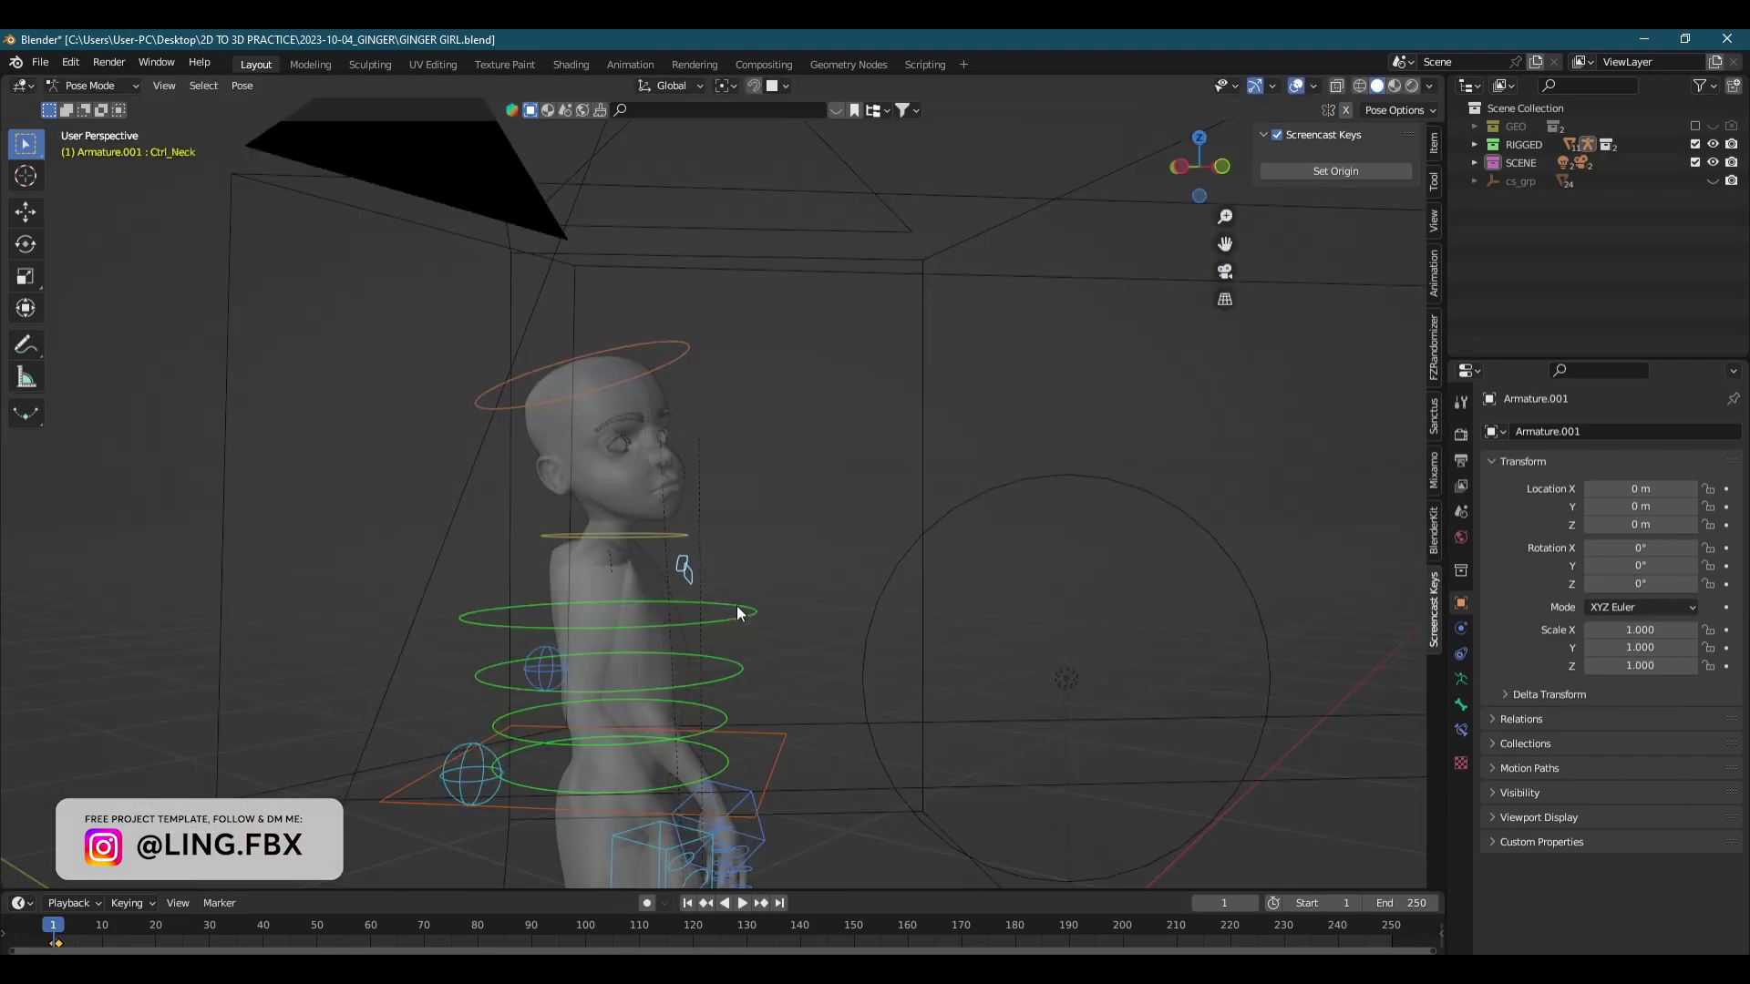
drag(856, 612, 873, 607)
middle_drag(873, 607, 609, 481)
click(608, 480)
key(g)
click(608, 480)
key(KP_0)
click(729, 370)
- Move the head control into place, then reshape the shoulder with Elastic Deform
key(g)
click(763, 497)
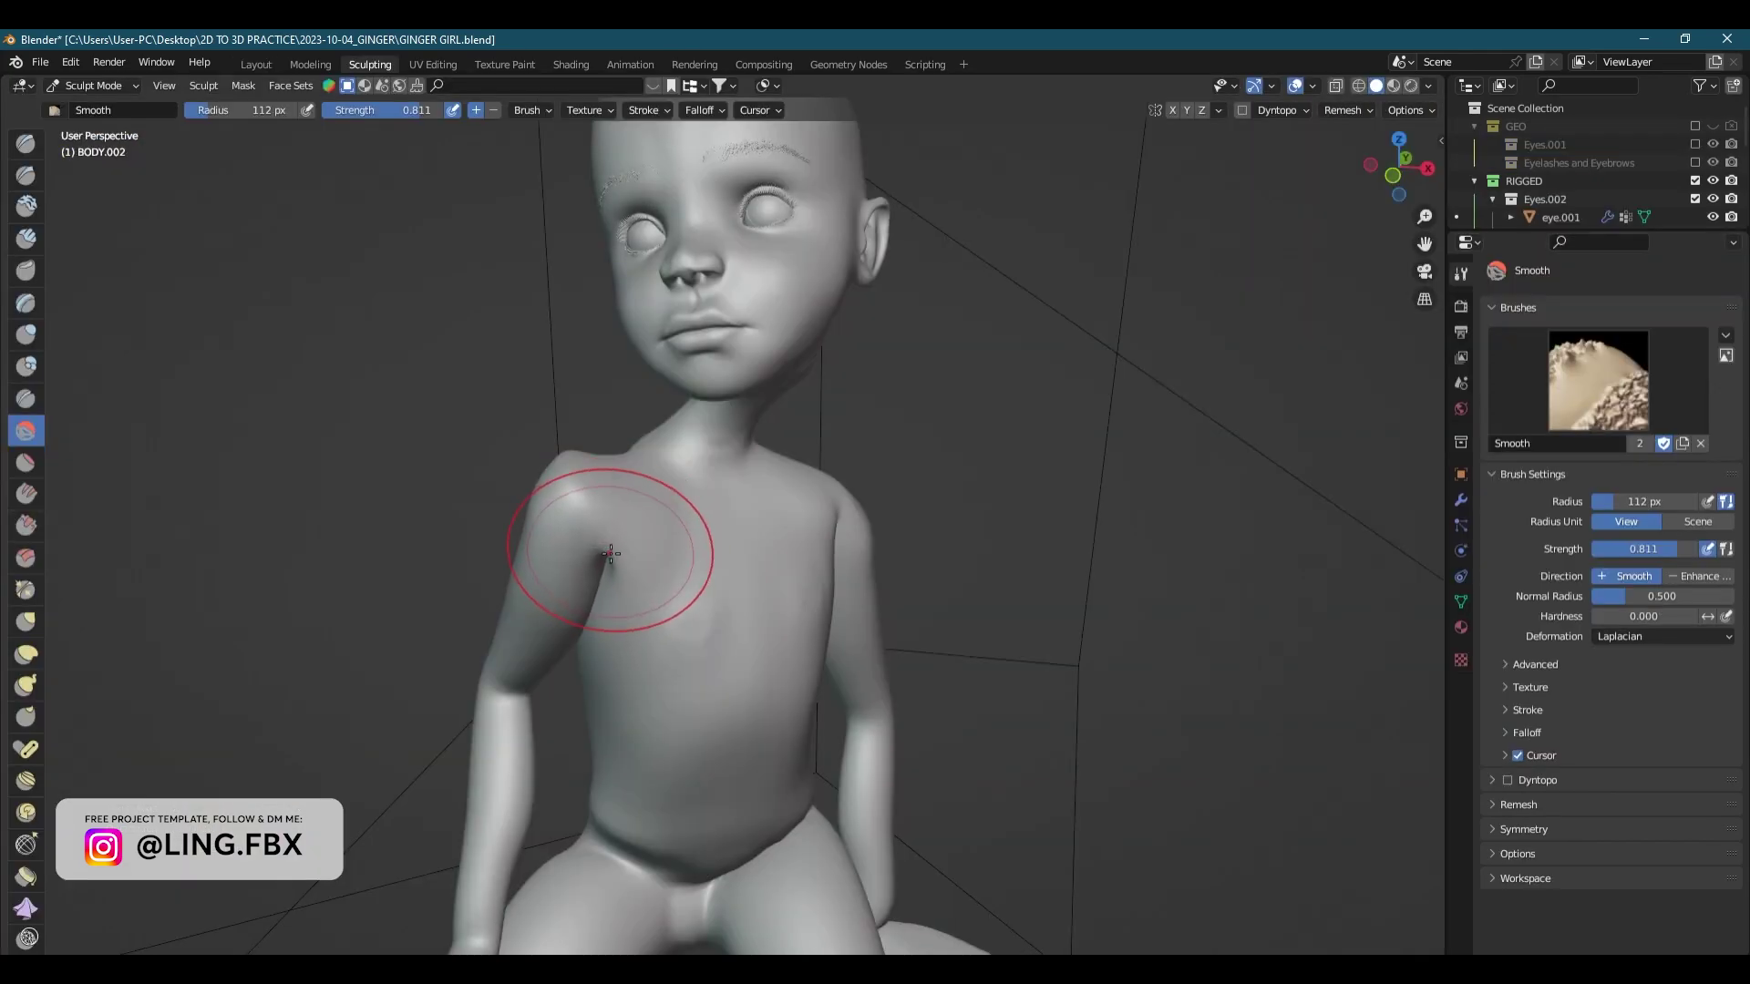
mouse_move(611, 551)
middle_down()
mouse_move(715, 569)
mouse_move(699, 507)
mouse_move(576, 461)
mouse_move(605, 543)
mouse_move(629, 546)
mouse_move(727, 516)
mouse_move(724, 478)
middle_up()
click(26, 653)
middle_drag(704, 609, 495, 373)
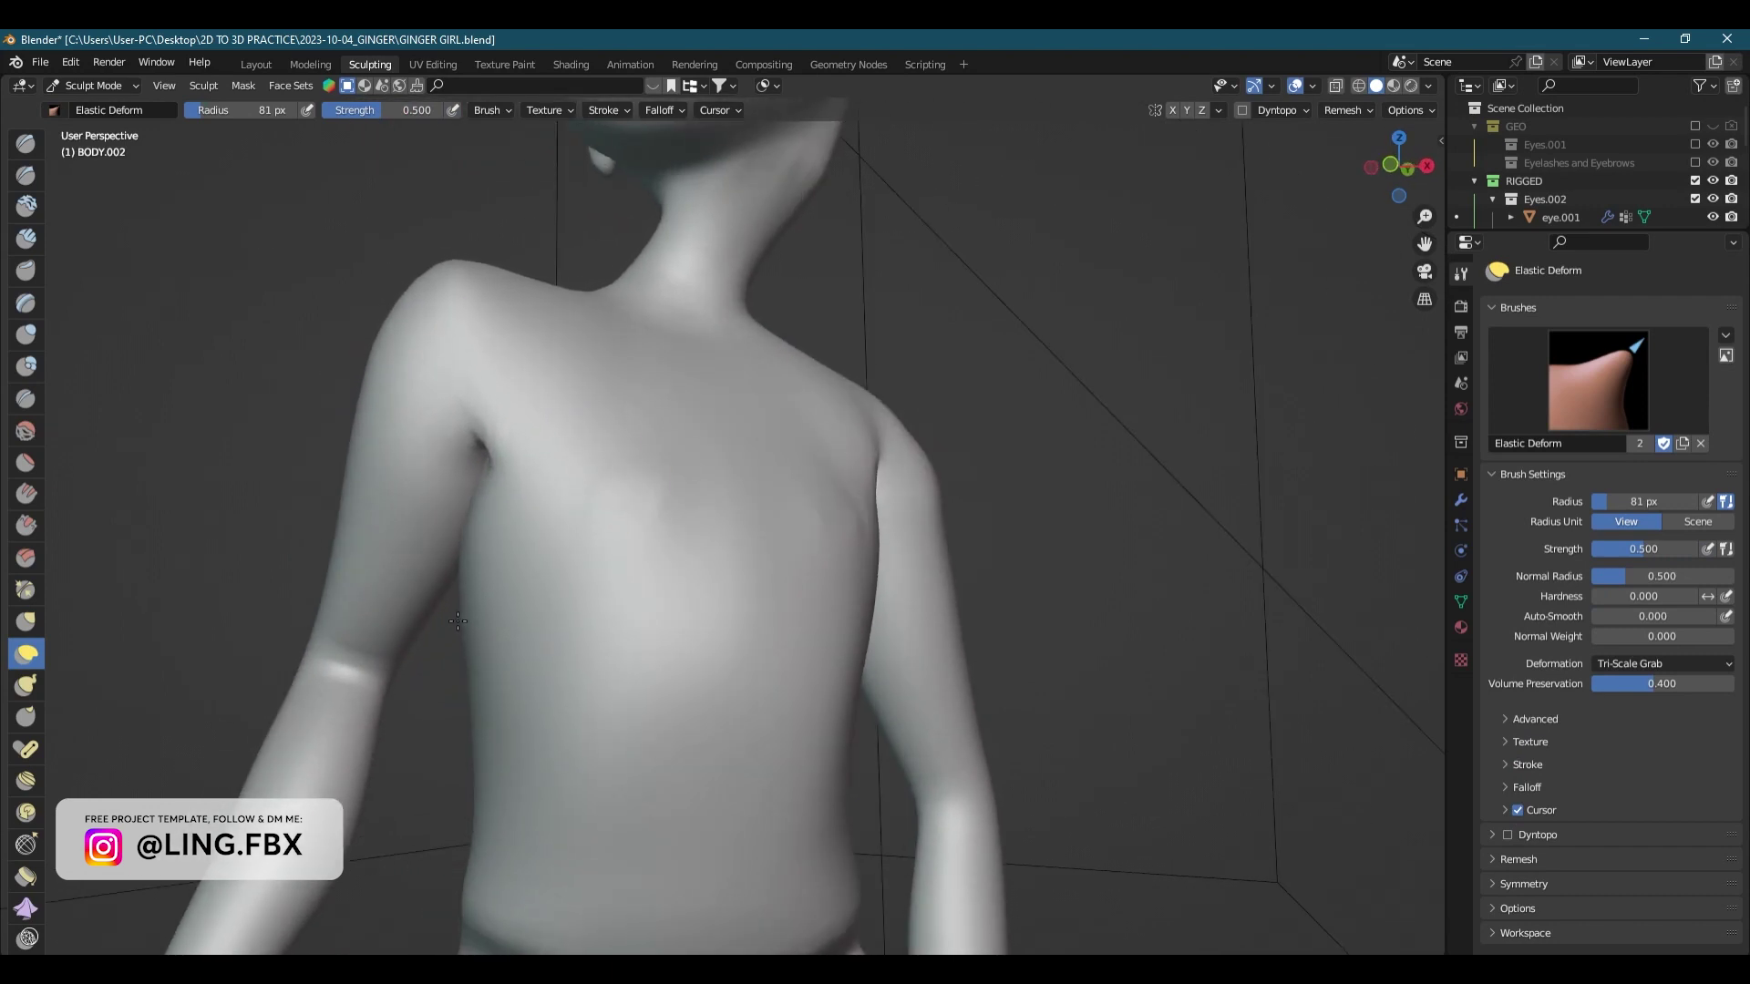
mouse_move(471, 429)
middle_down()
mouse_move(566, 558)
mouse_move(648, 571)
middle_up()
- Smooth and reshape the shoulder and upper back with Smooth, Elastic Deform and Draw brushes
key(s)
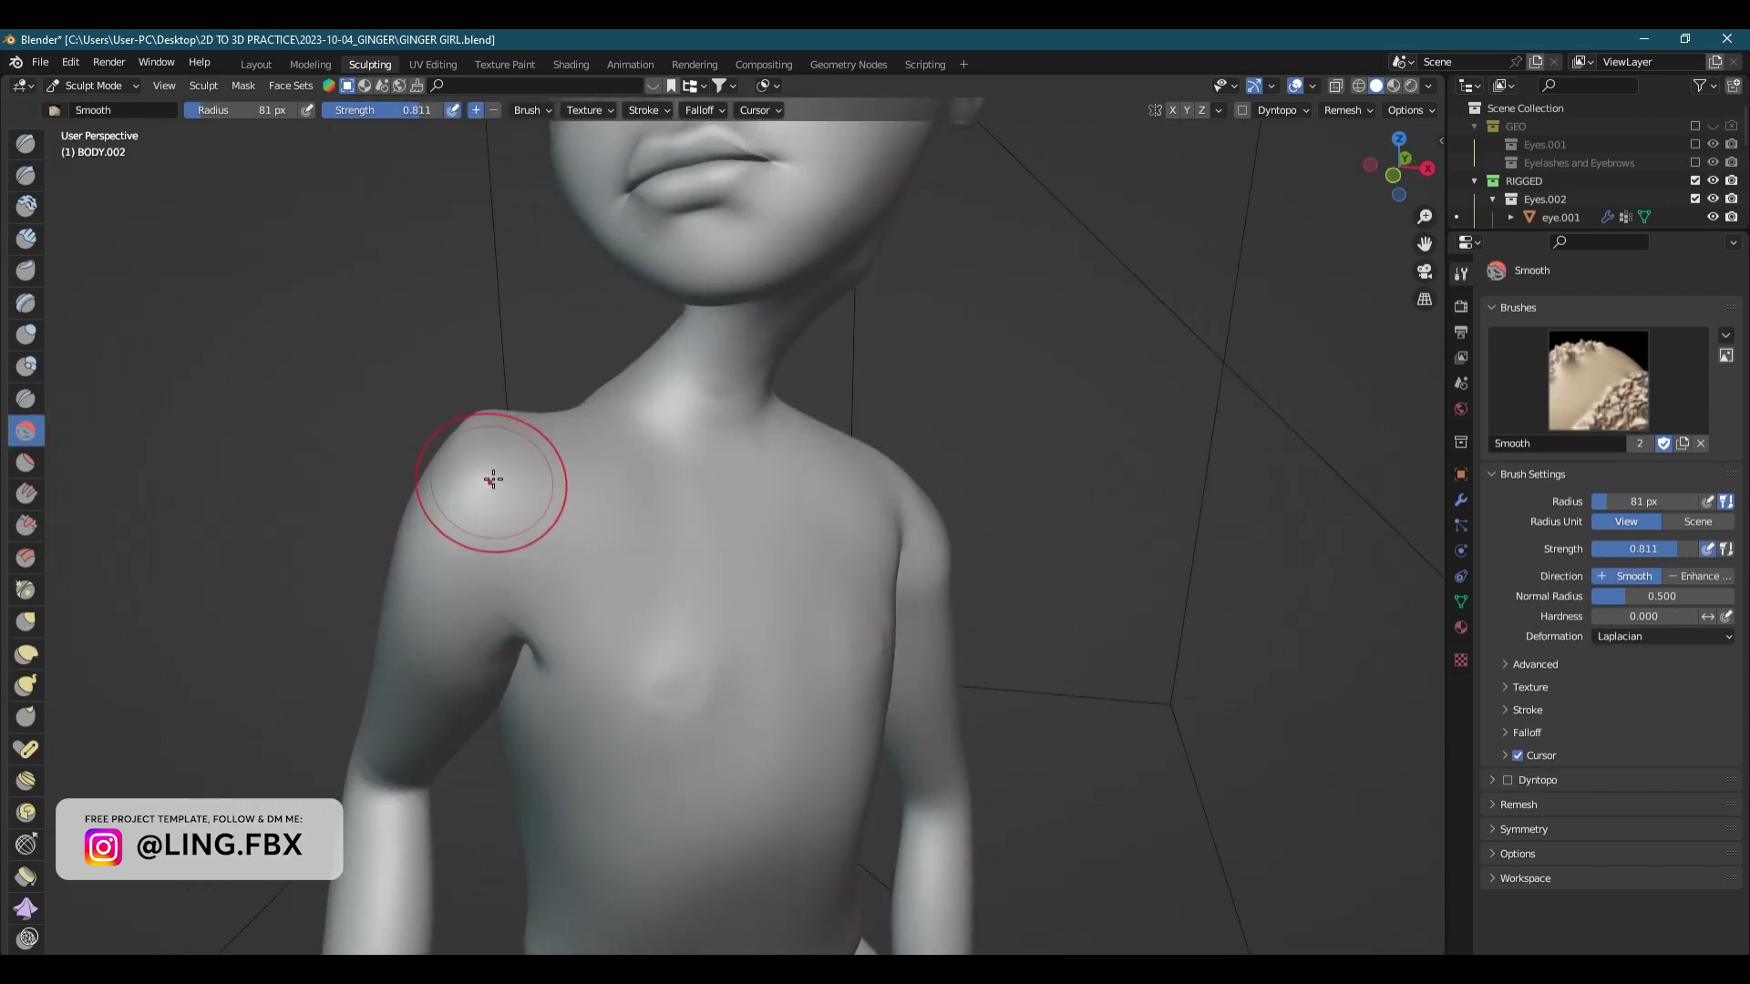
mouse_move(488, 468)
middle_down()
mouse_move(890, 511)
mouse_move(867, 546)
mouse_move(979, 347)
middle_up()
click(26, 653)
mouse_move(547, 620)
middle_down()
mouse_move(742, 574)
mouse_move(793, 421)
middle_up()
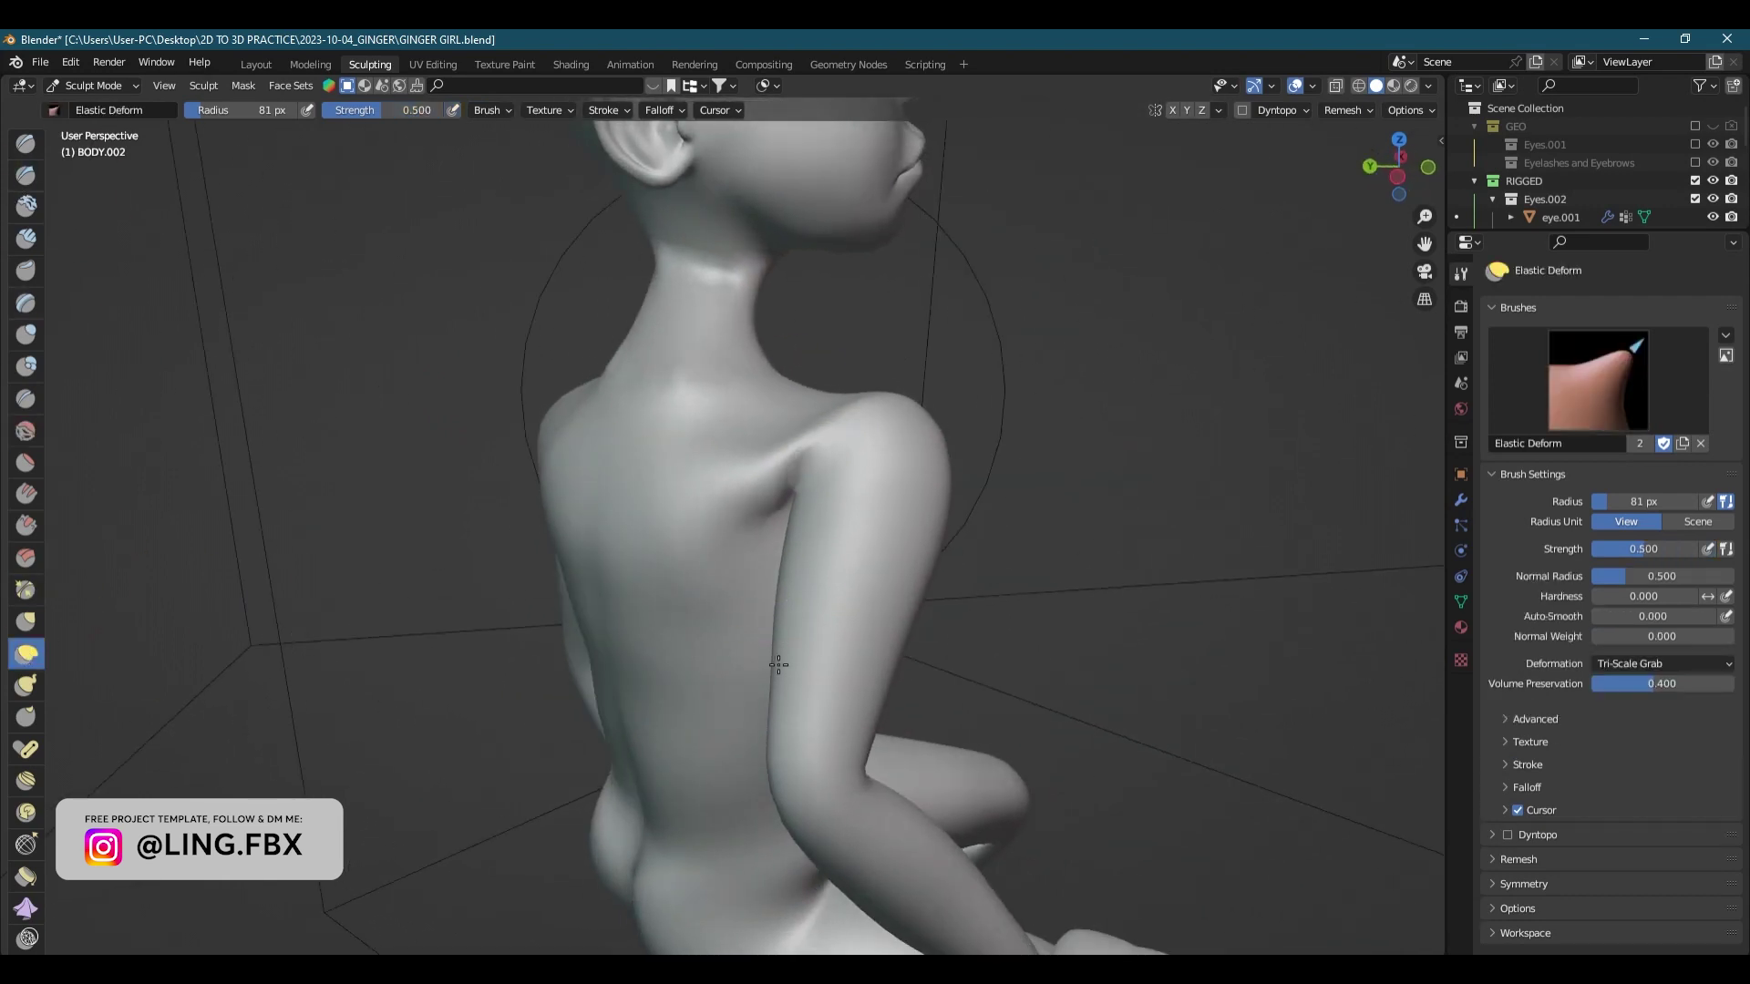
click(30, 434)
key(x)
middle_drag(801, 508, 875, 429)
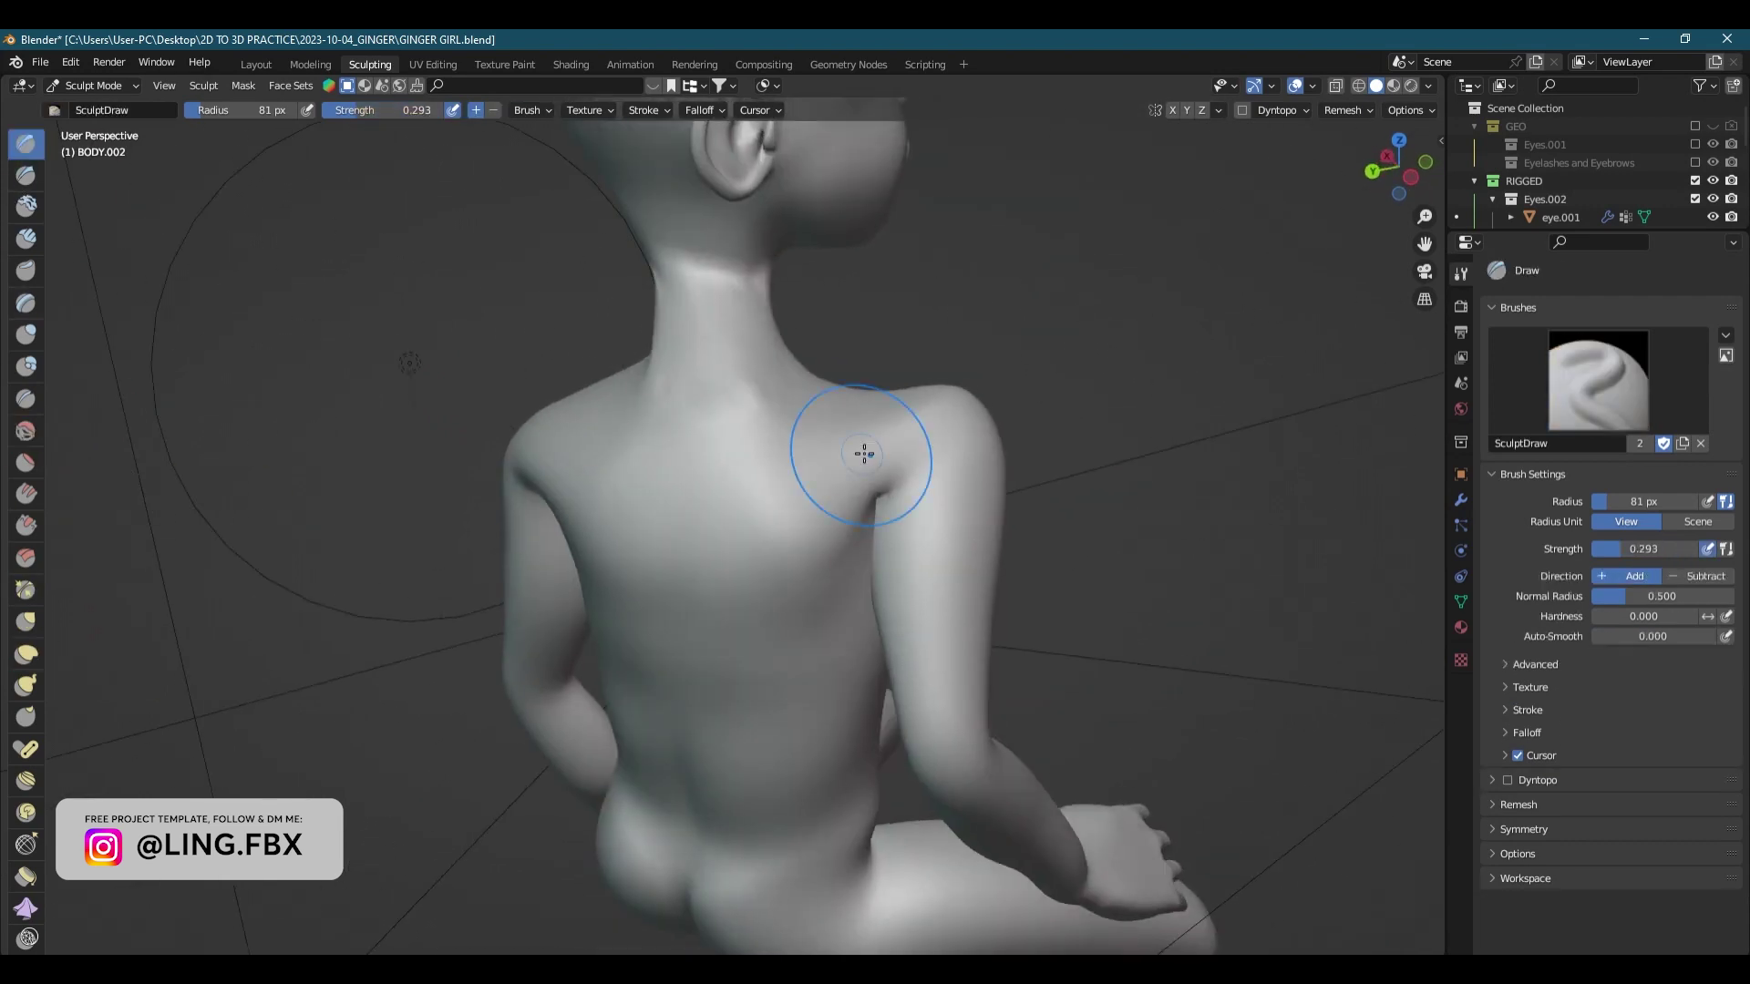
key(KP_0)
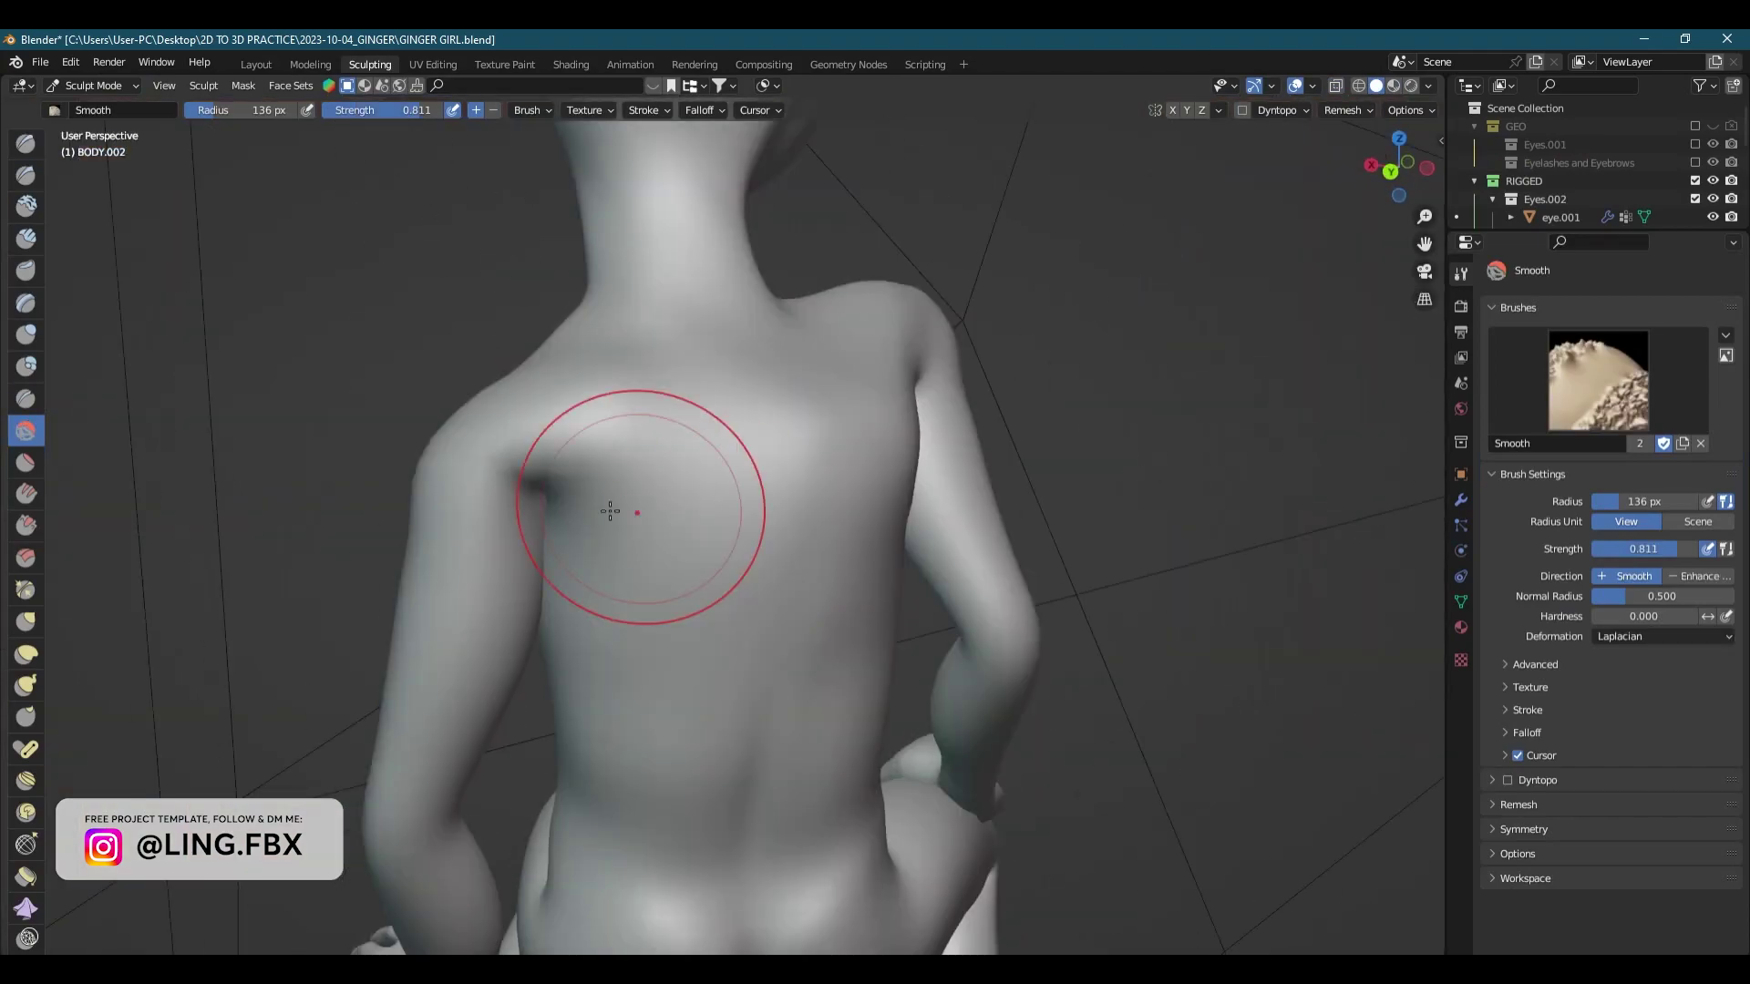
middle_drag(625, 508, 781, 561)
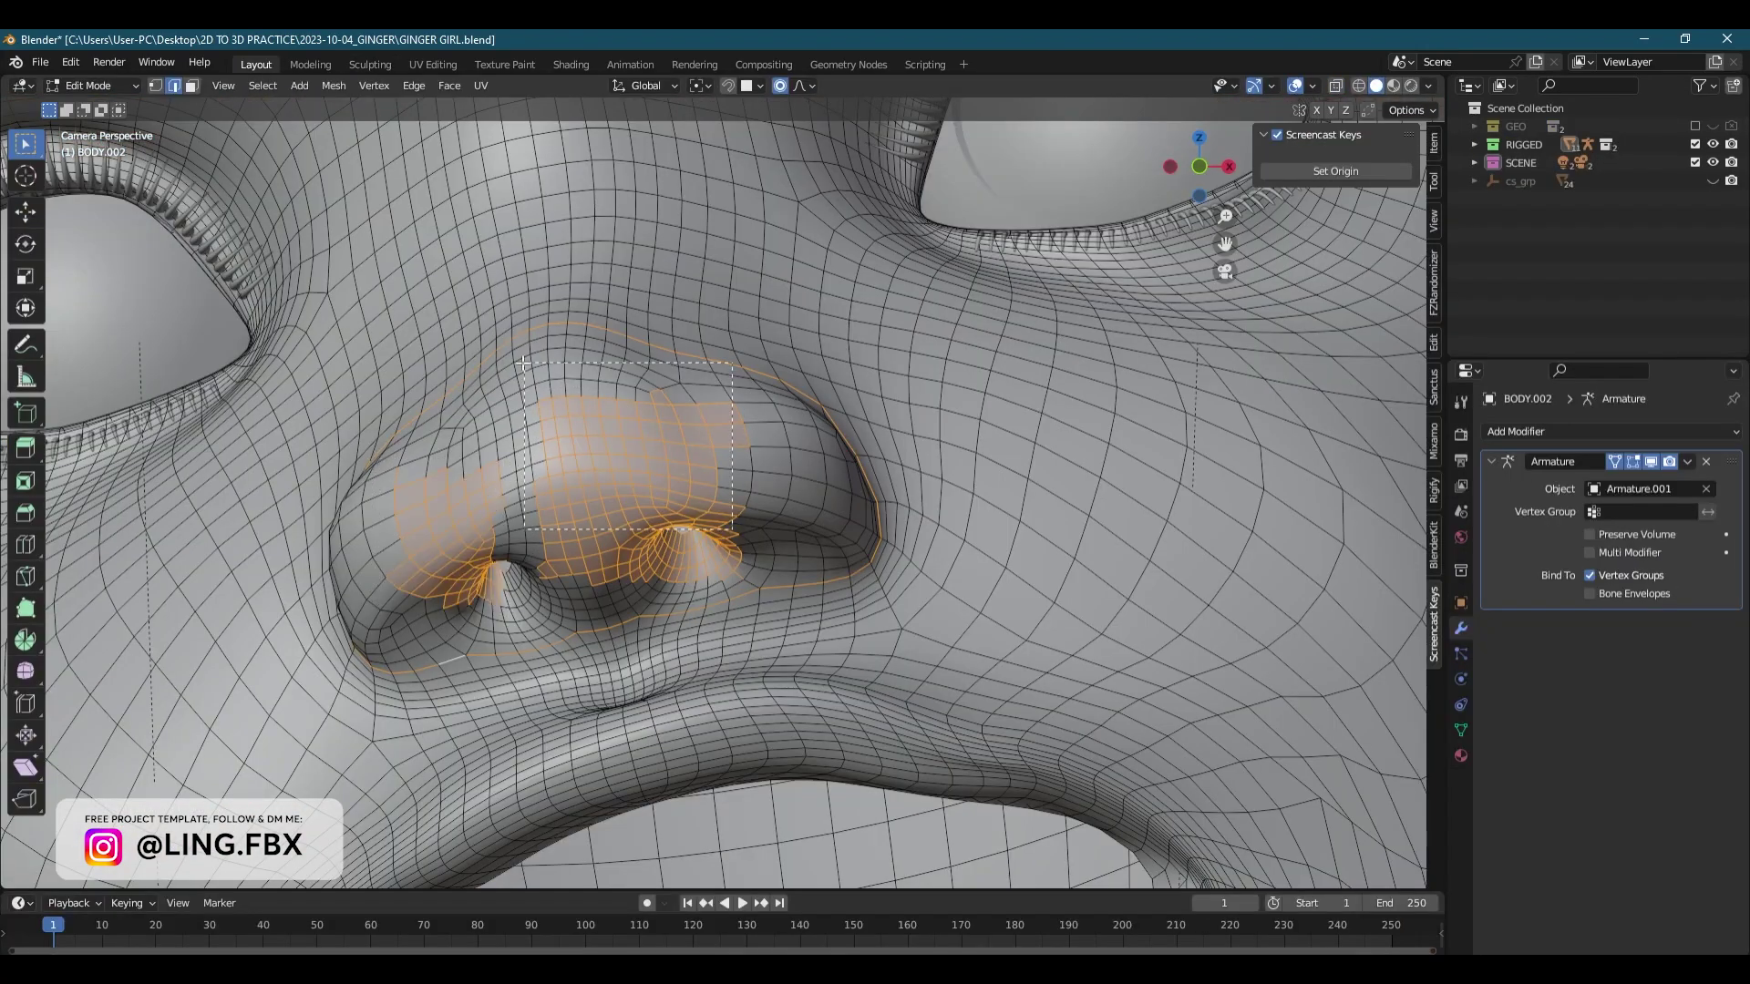
- Shrink and reposition the nose vertices in X-ray view
key(alt+z)
key(s)
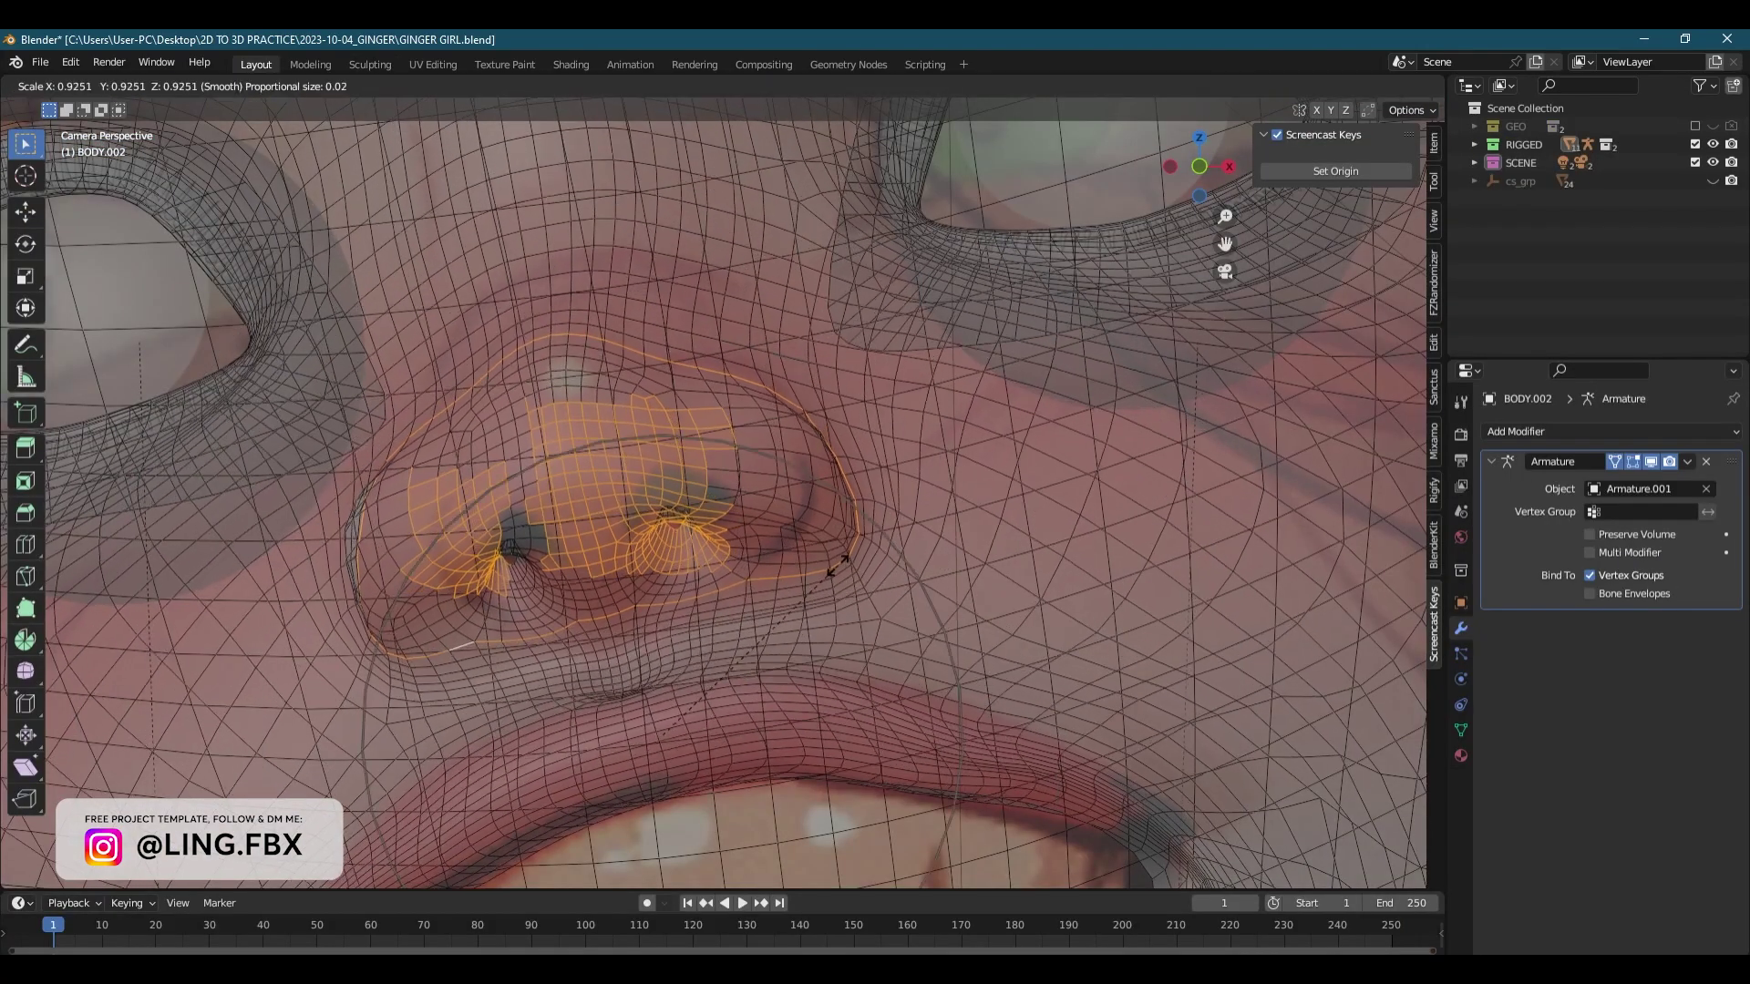
click(796, 547)
key(g)
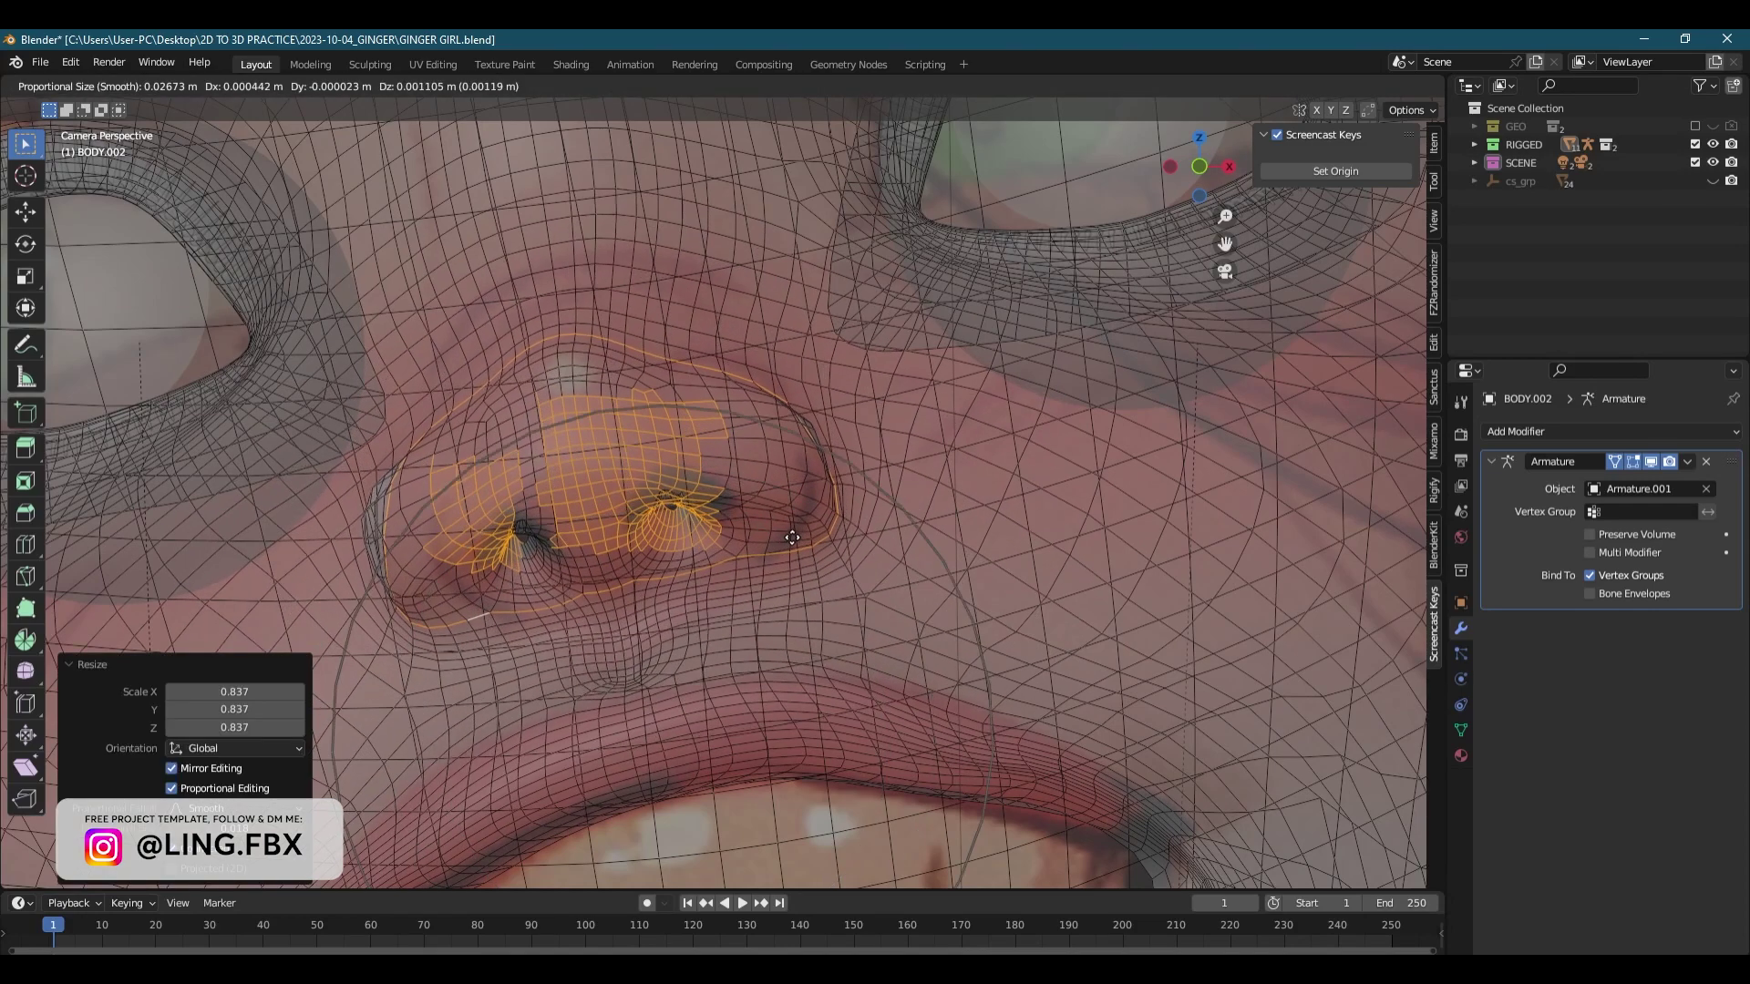
click(838, 524)
key(s)
click(823, 522)
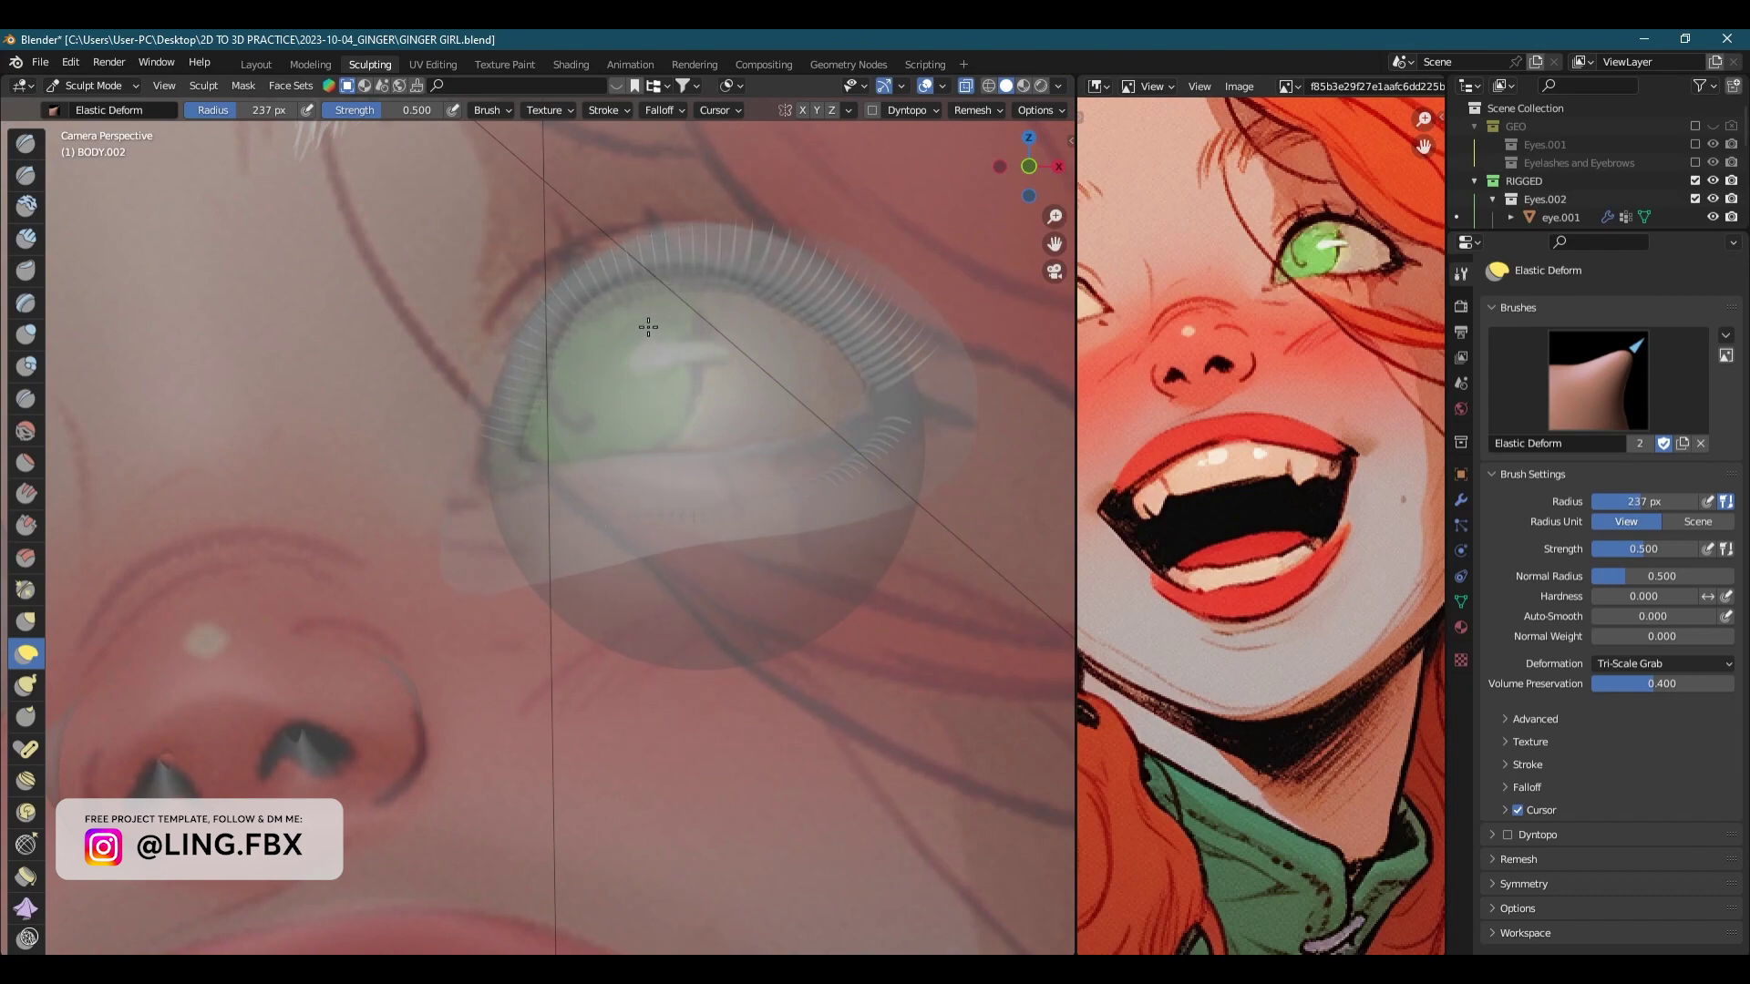
- Refine the eye area and reshape the ear with proportional falloff
scroll(648, 326, down, 3)
shift+middle_drag(750, 437, 915, 507)
scroll(699, 523, up, 3)
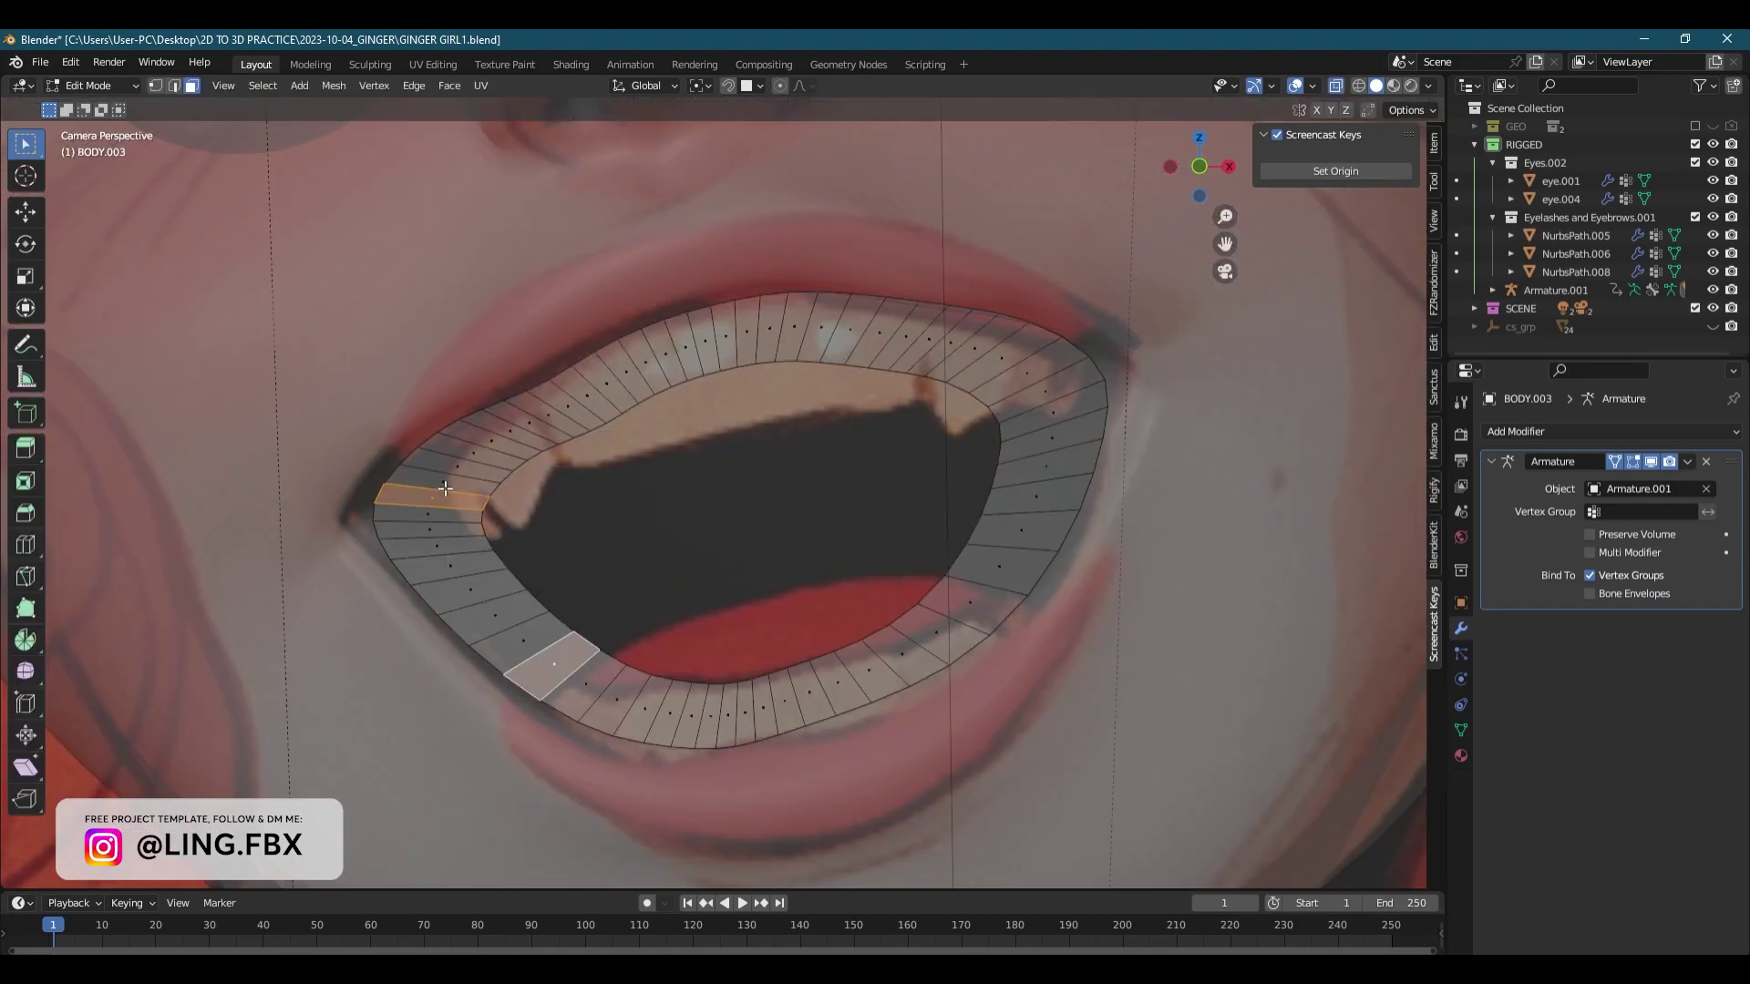
right_click(487, 475)
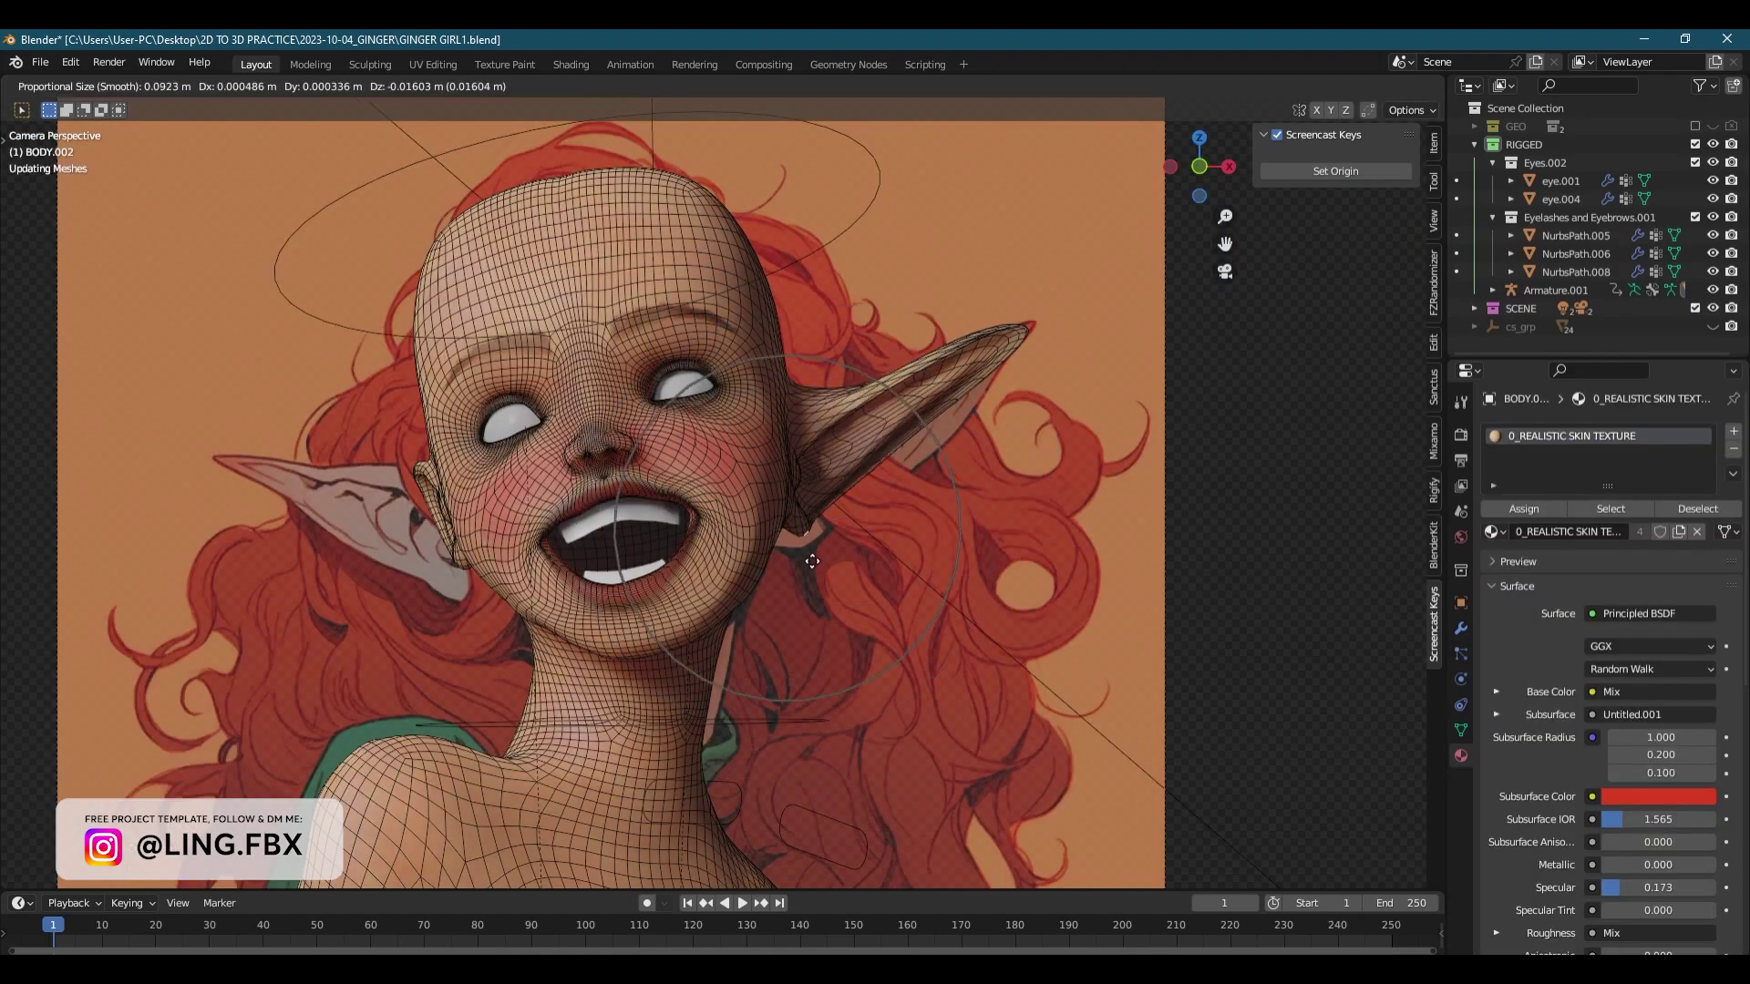
click(556, 437)
key(g)
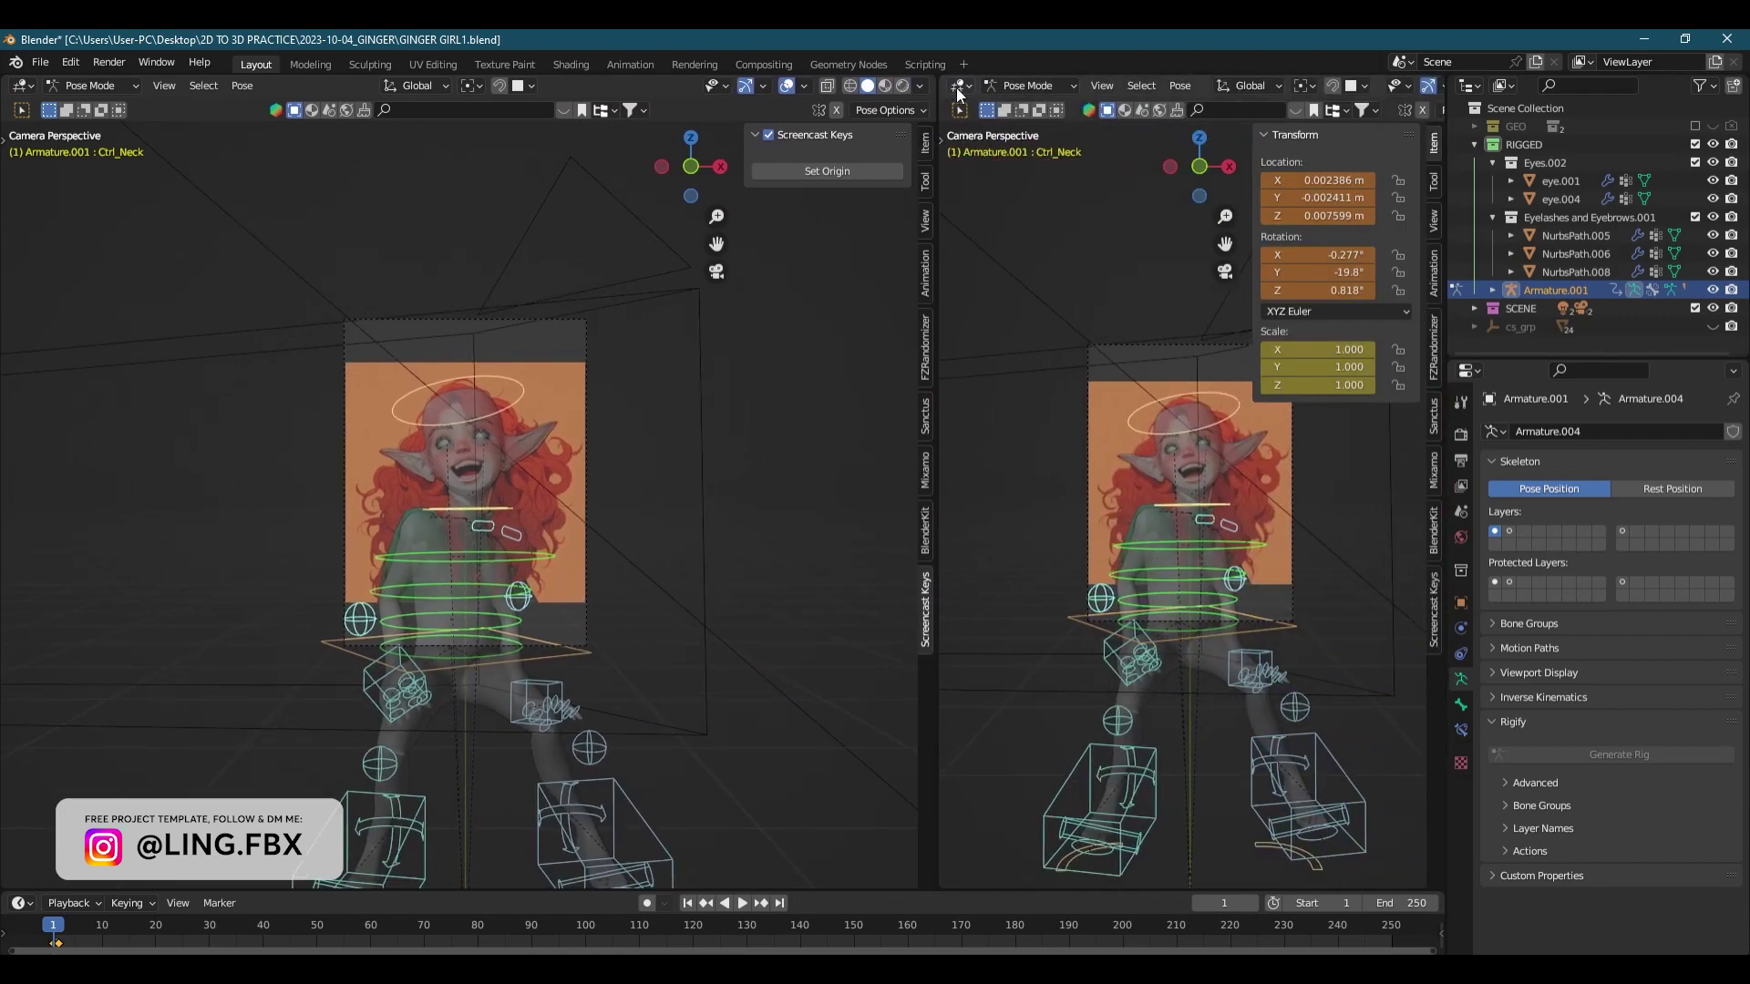
- Turn the right pane into the Dope Sheet, create a pose asset, and show the Pose Library
click(960, 86)
click(1195, 139)
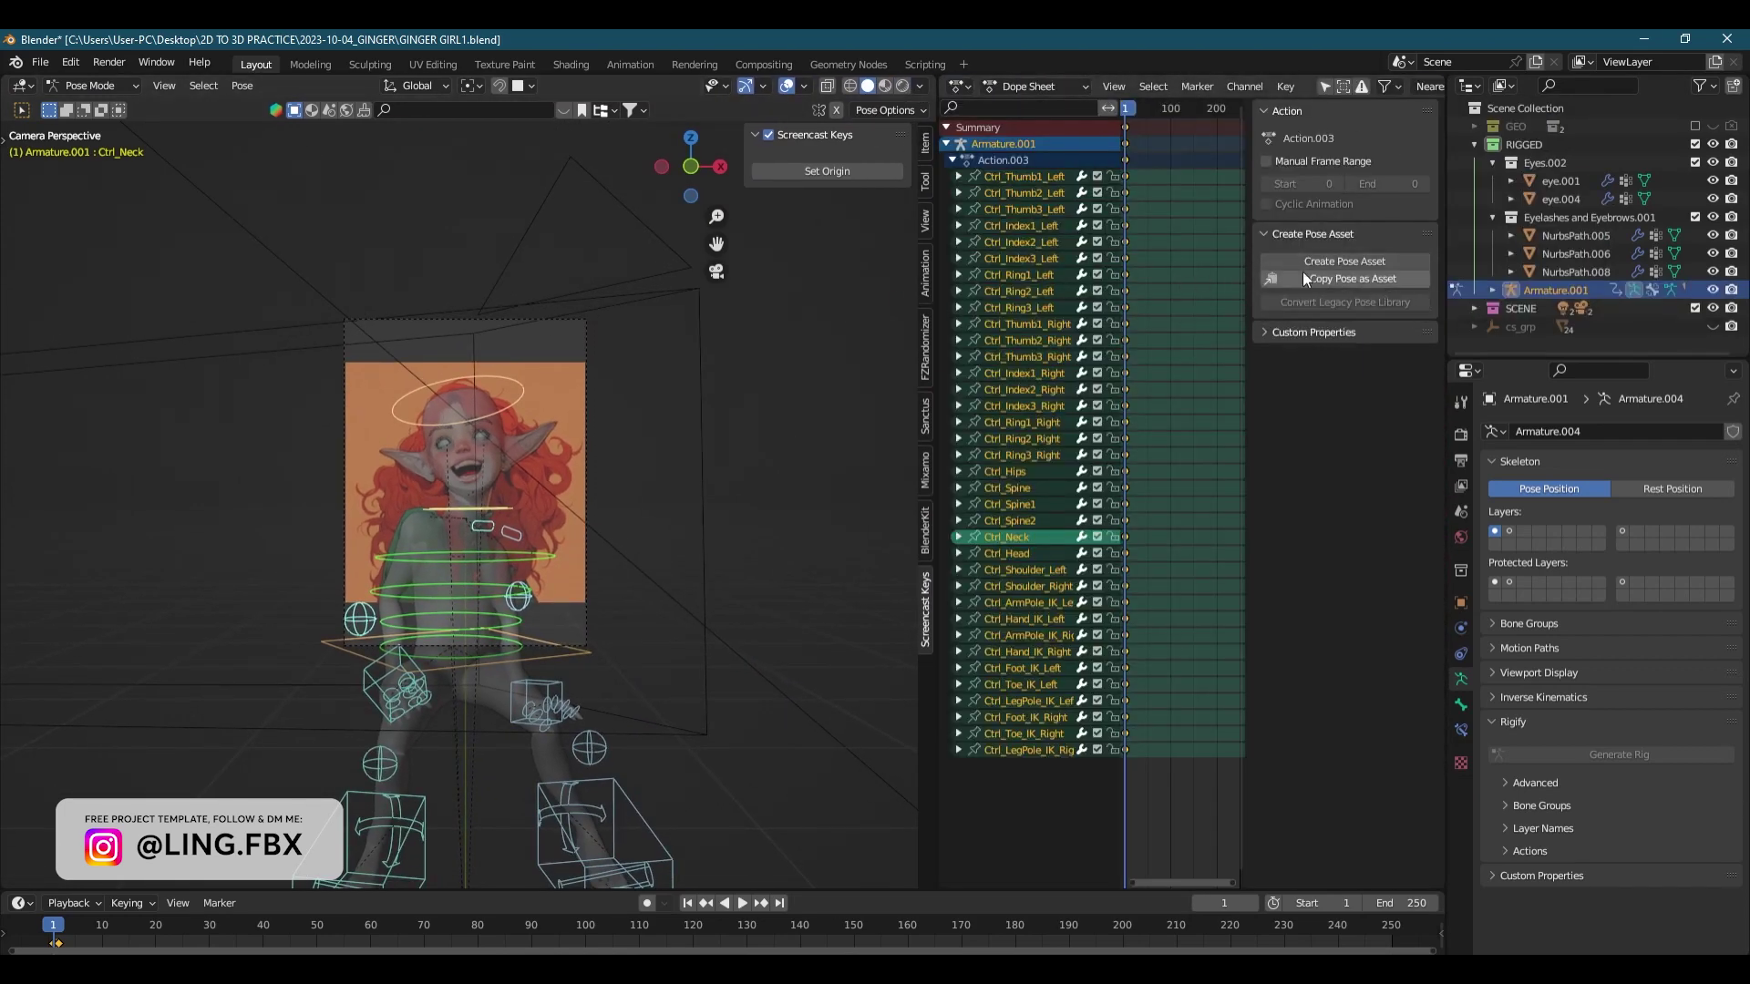
click(1340, 262)
click(925, 283)
scroll(818, 594, down, 3)
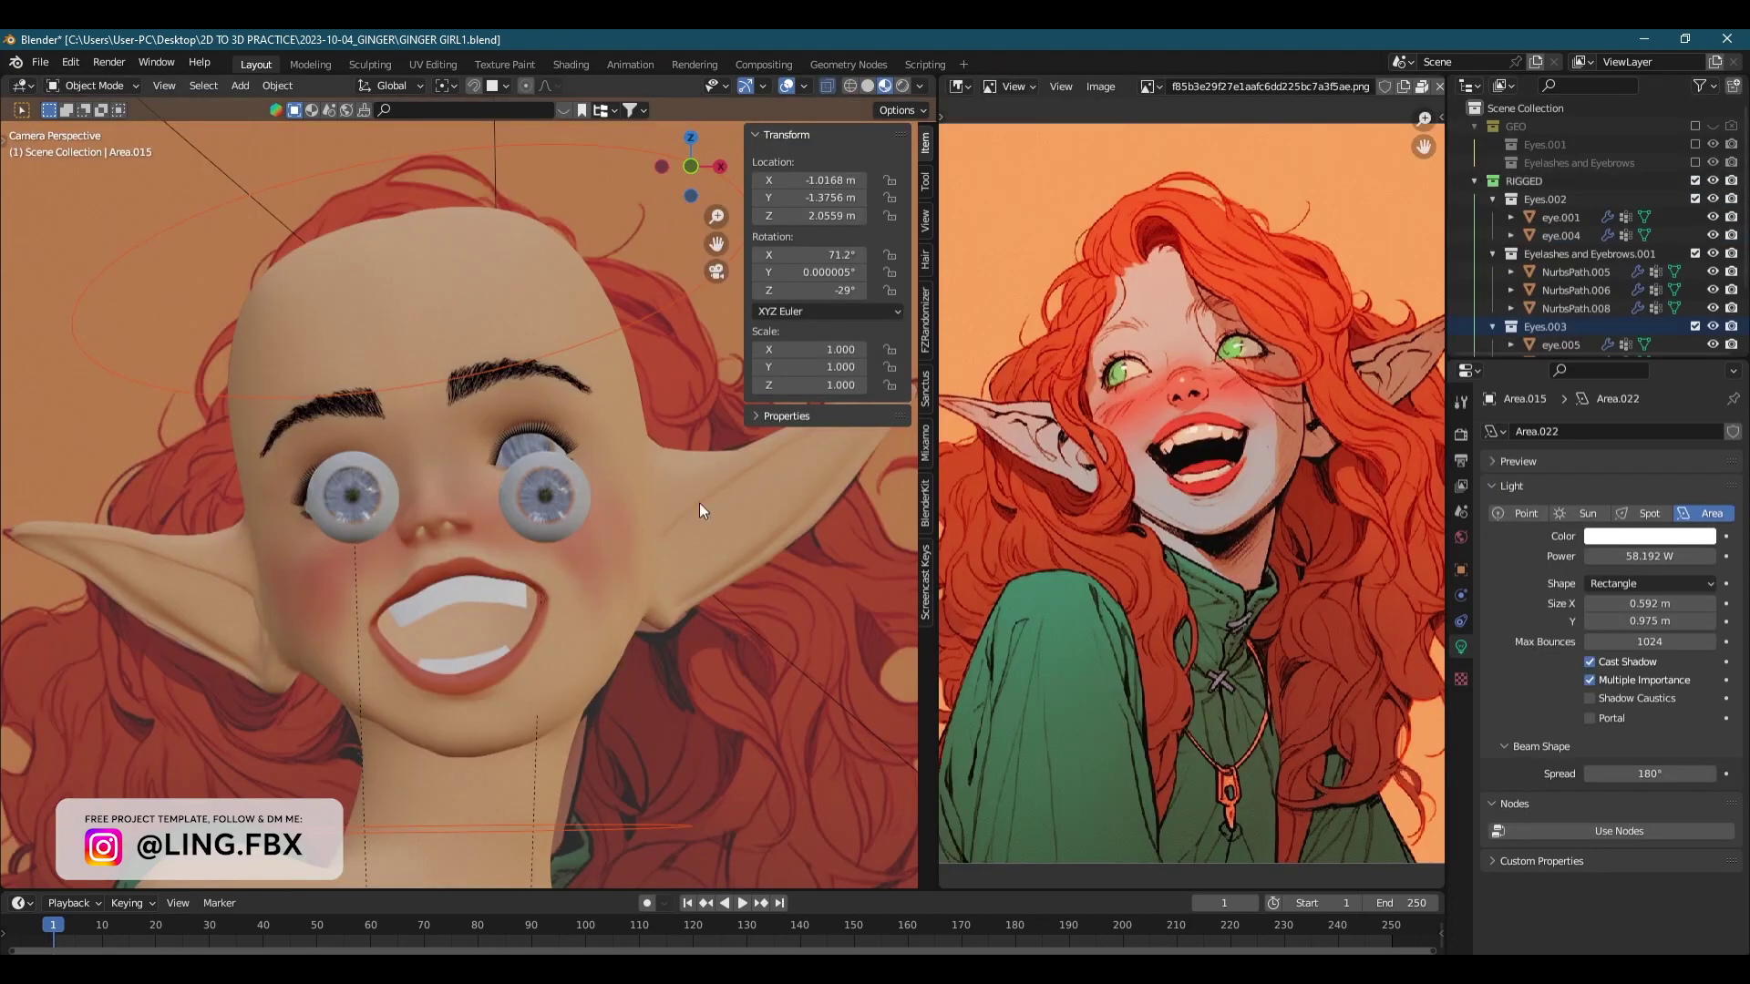
- Hide the body mesh to expose the eyes and select eyeball eye.005
click(605, 489)
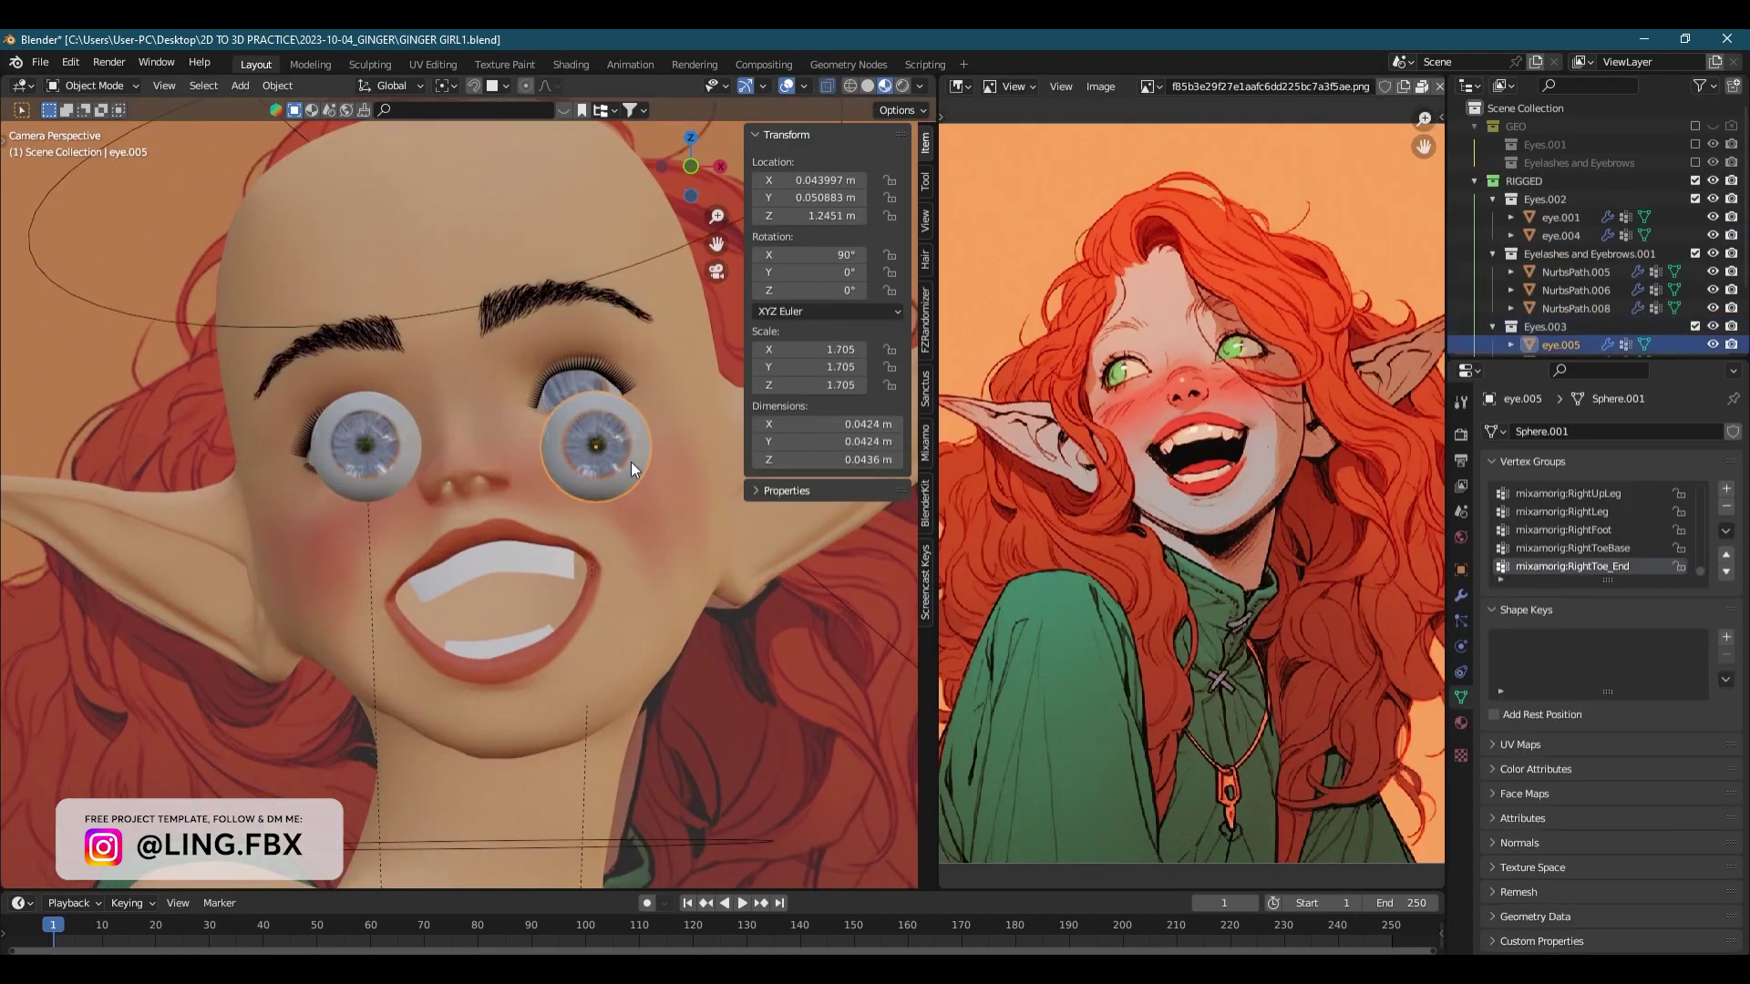
middle_drag(630, 462, 481, 476)
scroll(582, 437, up, 3)
key(h)
click(547, 511)
scroll(557, 527, up, 2)
- Reposition eye.005 in the top view, then adjust it vertically in the side view
key(KP_7)
key(g)
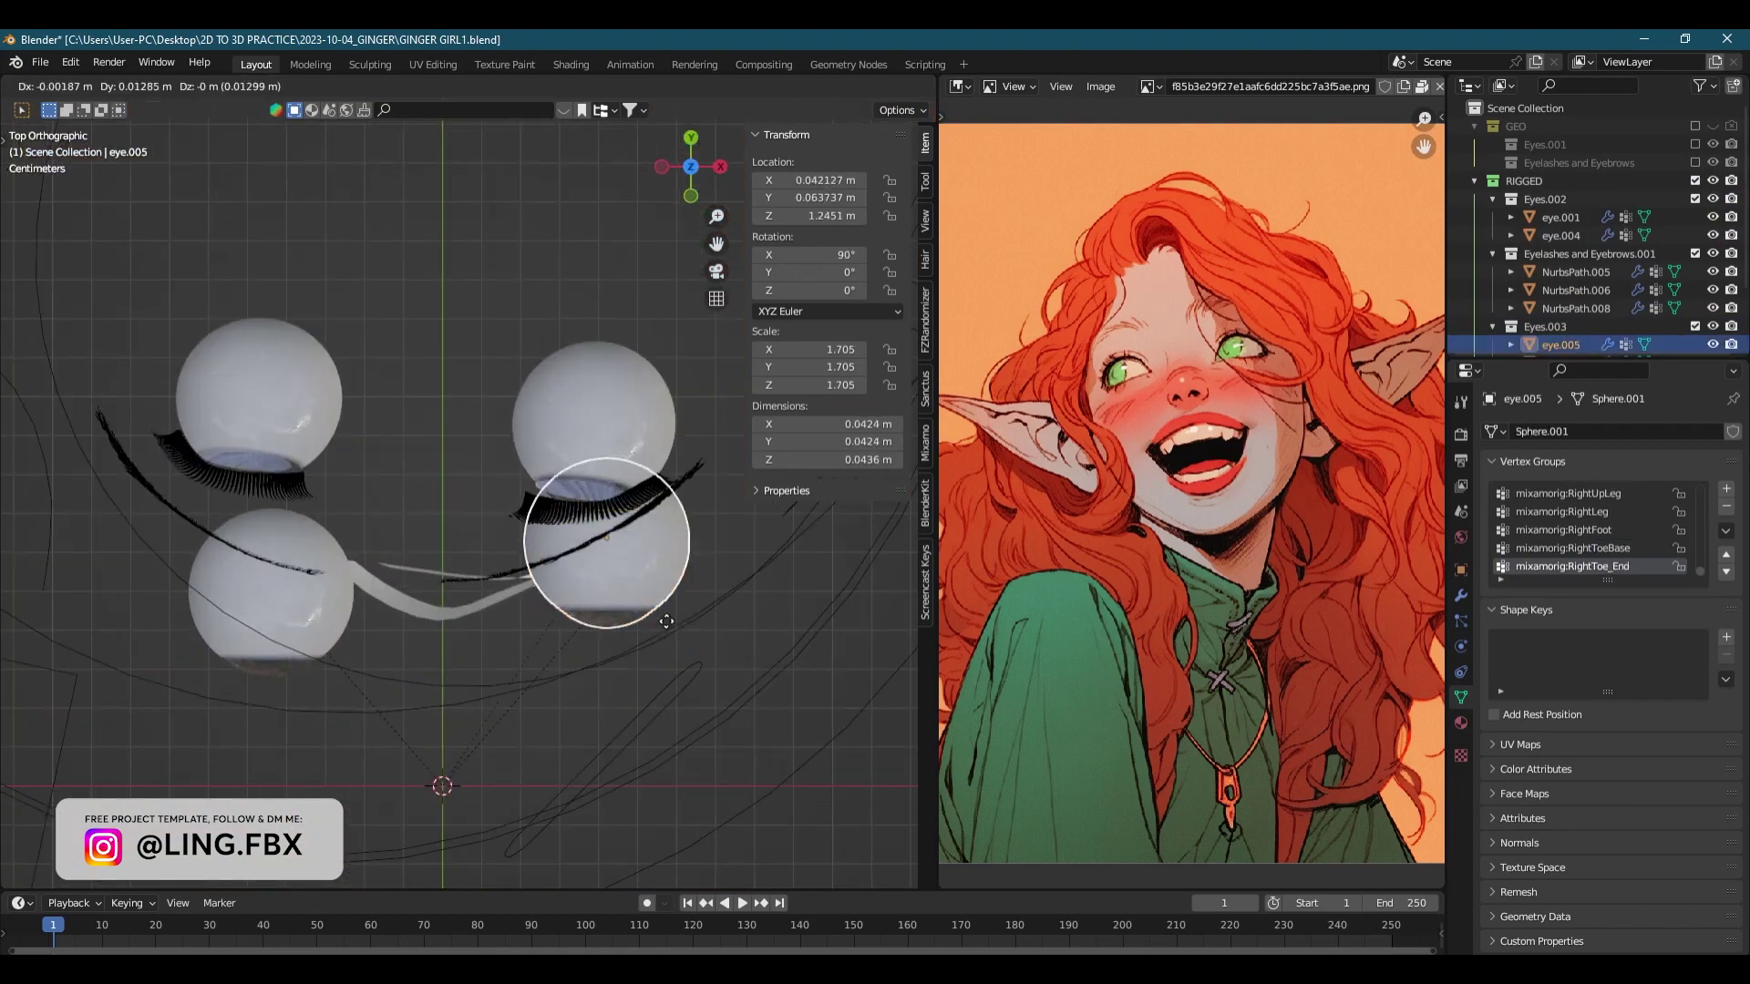
click(669, 524)
key(KP_3)
key(g)
key(z)
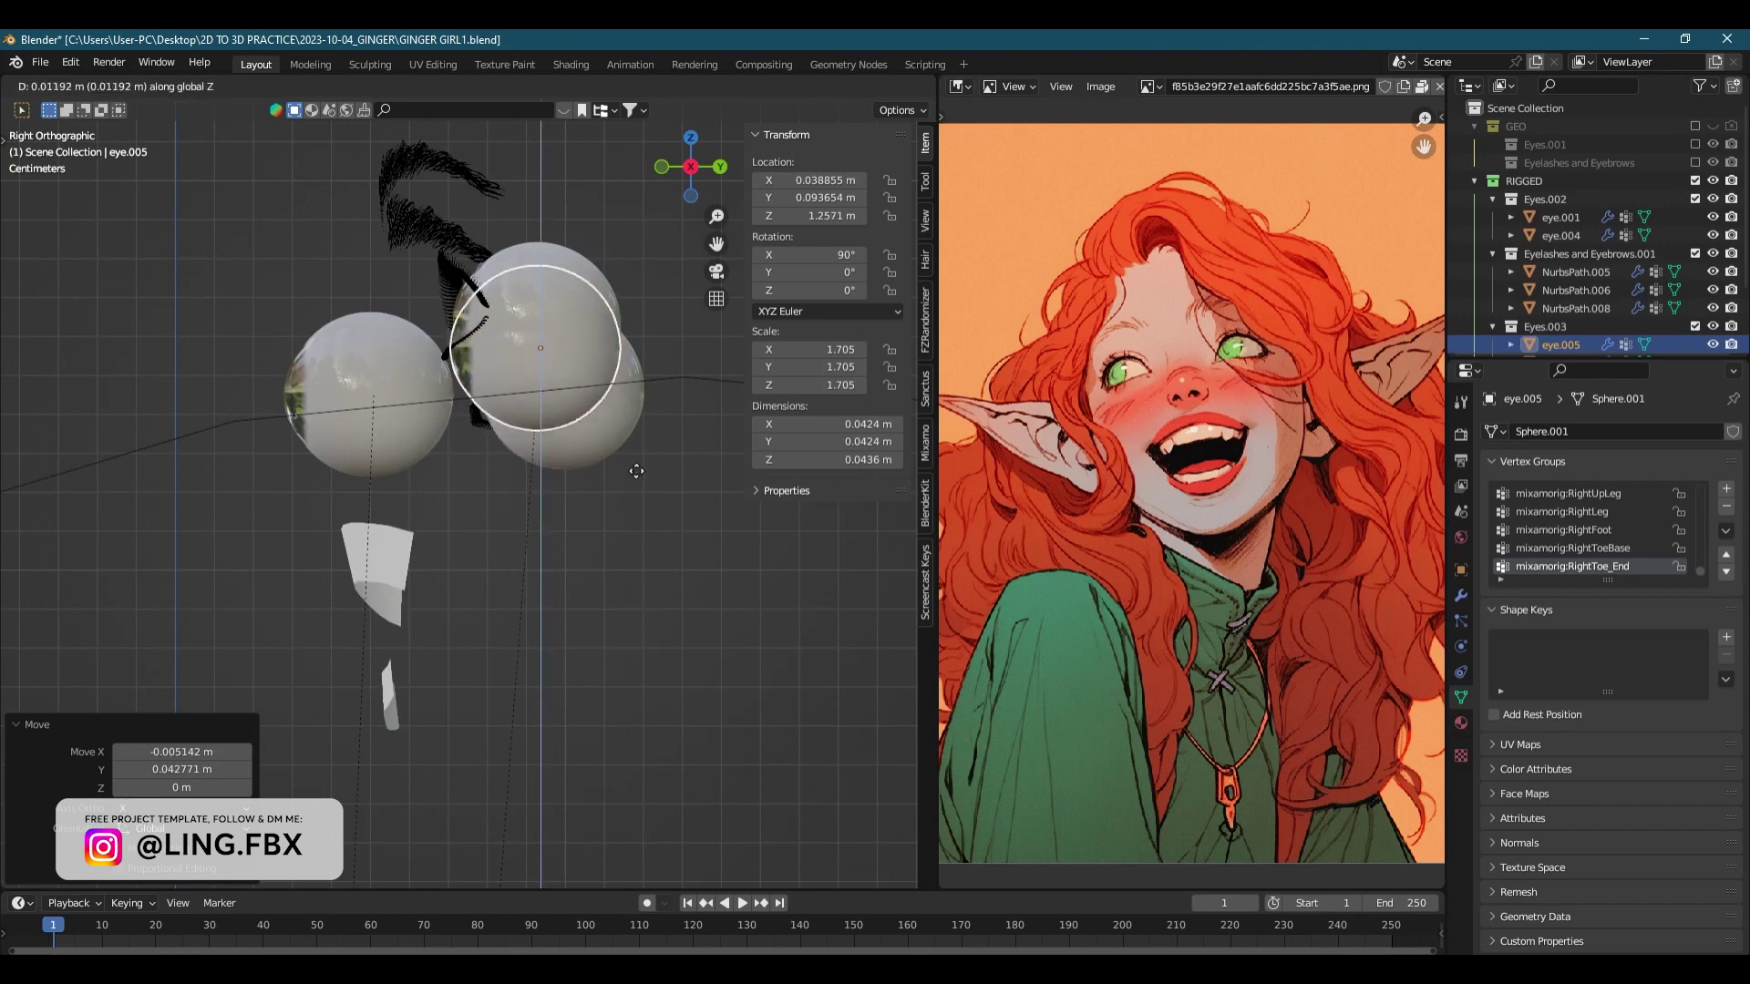
- Move eye.006 into its socket from the top view, checking side, front and camera views
click(332, 370)
key(KP_7)
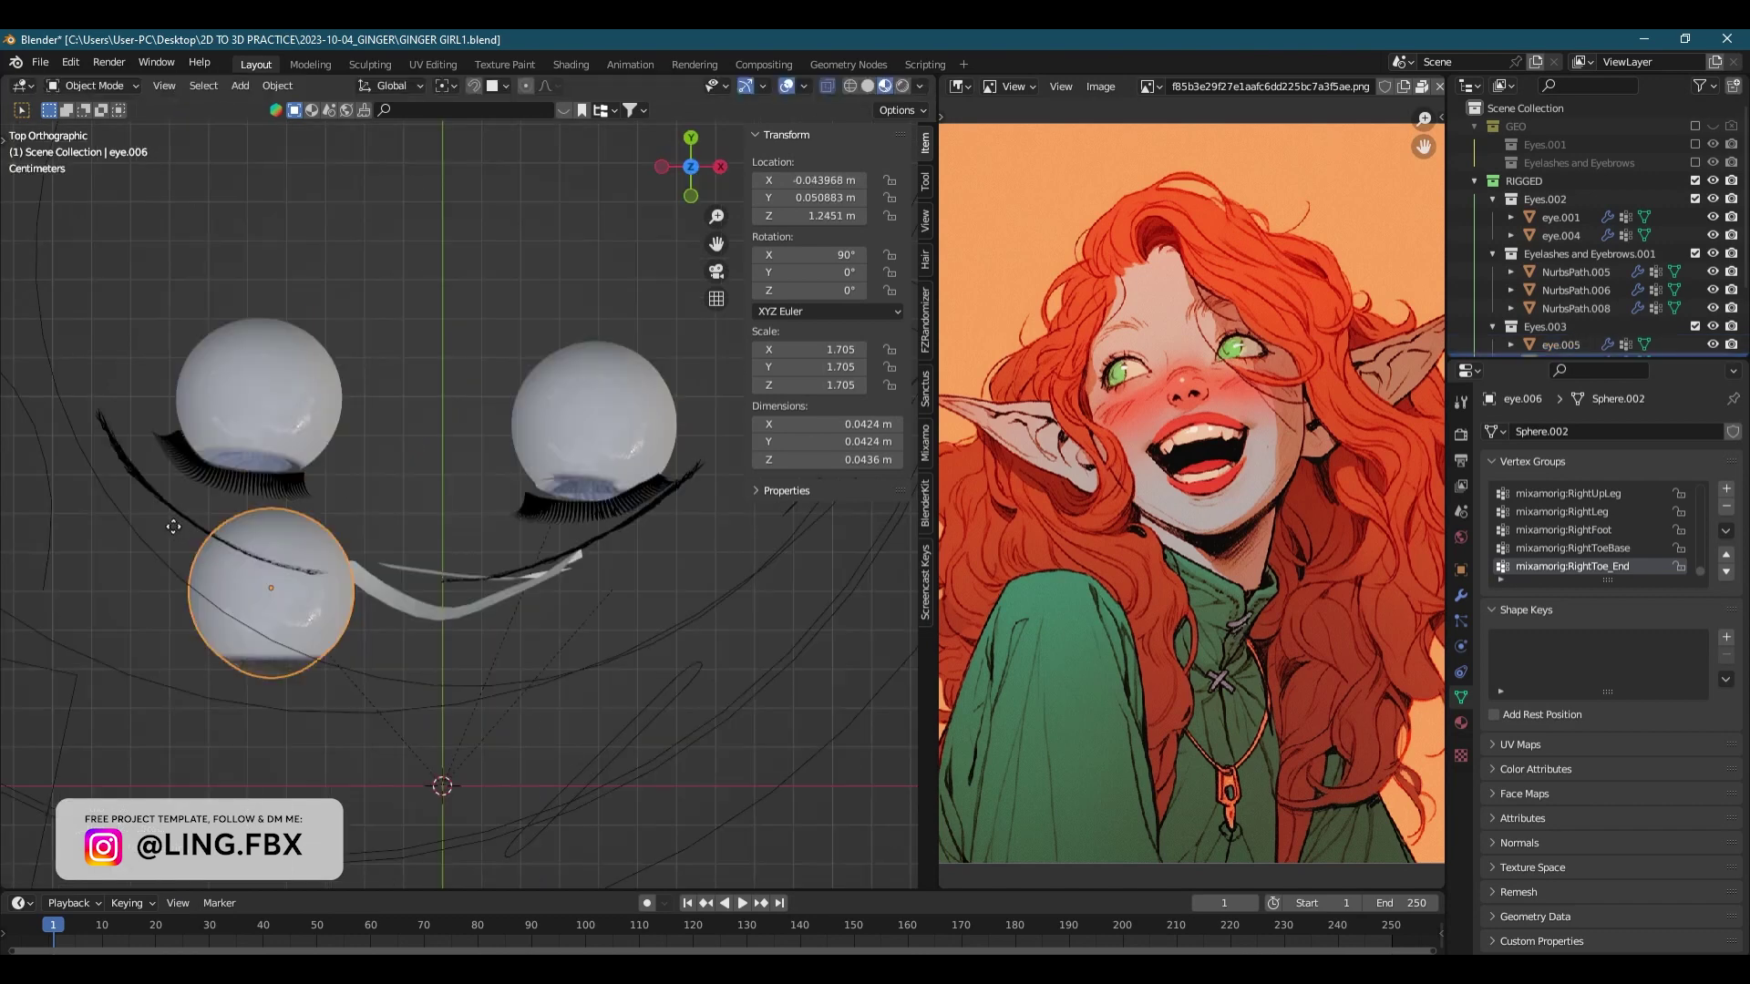
key(g)
click(166, 344)
key(KP_3)
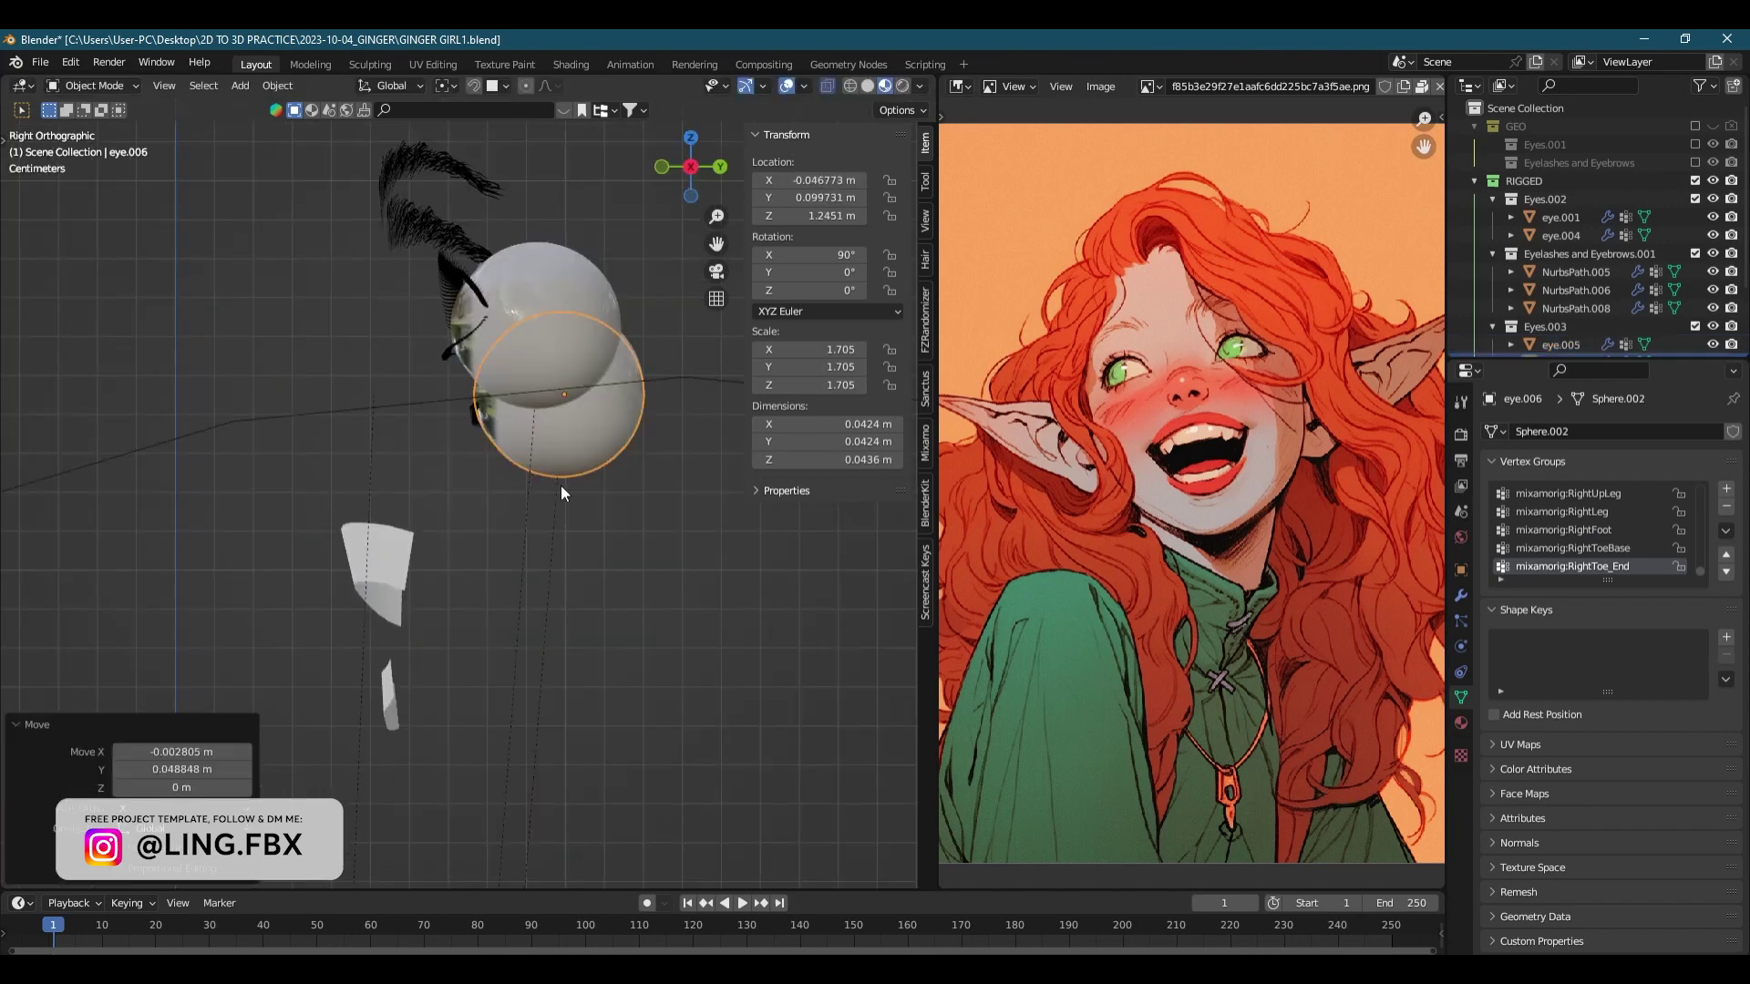
key(KP_1)
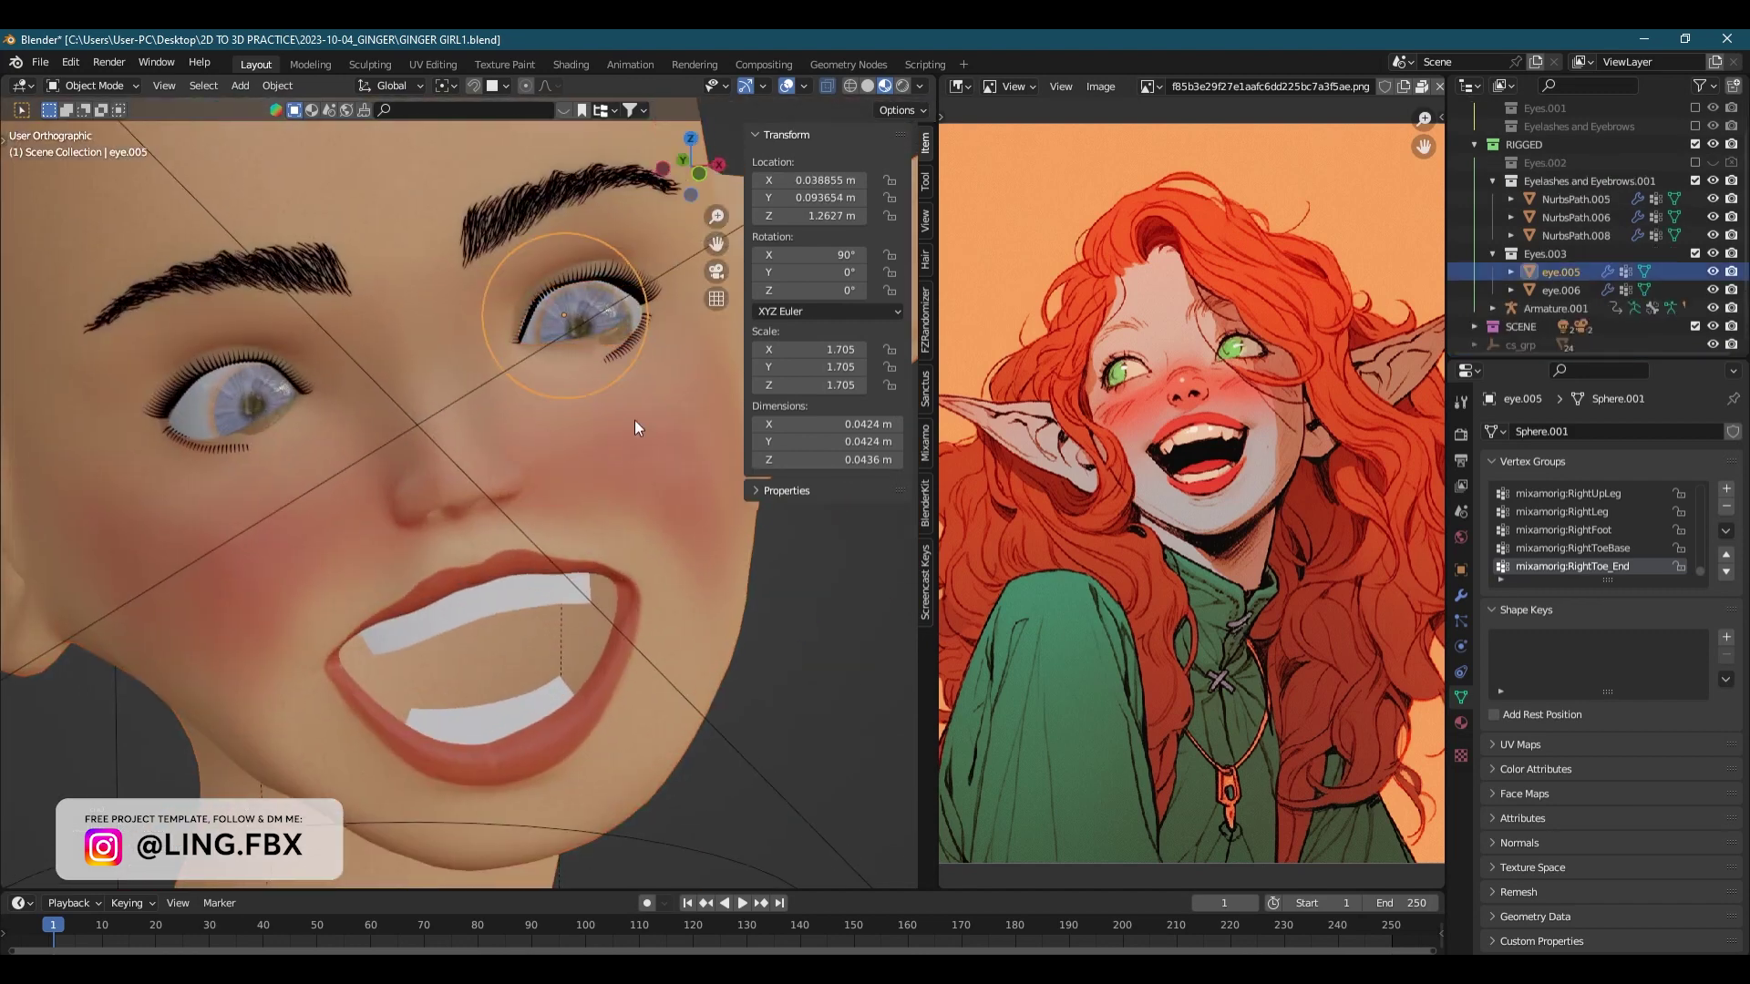
key(KP_0)
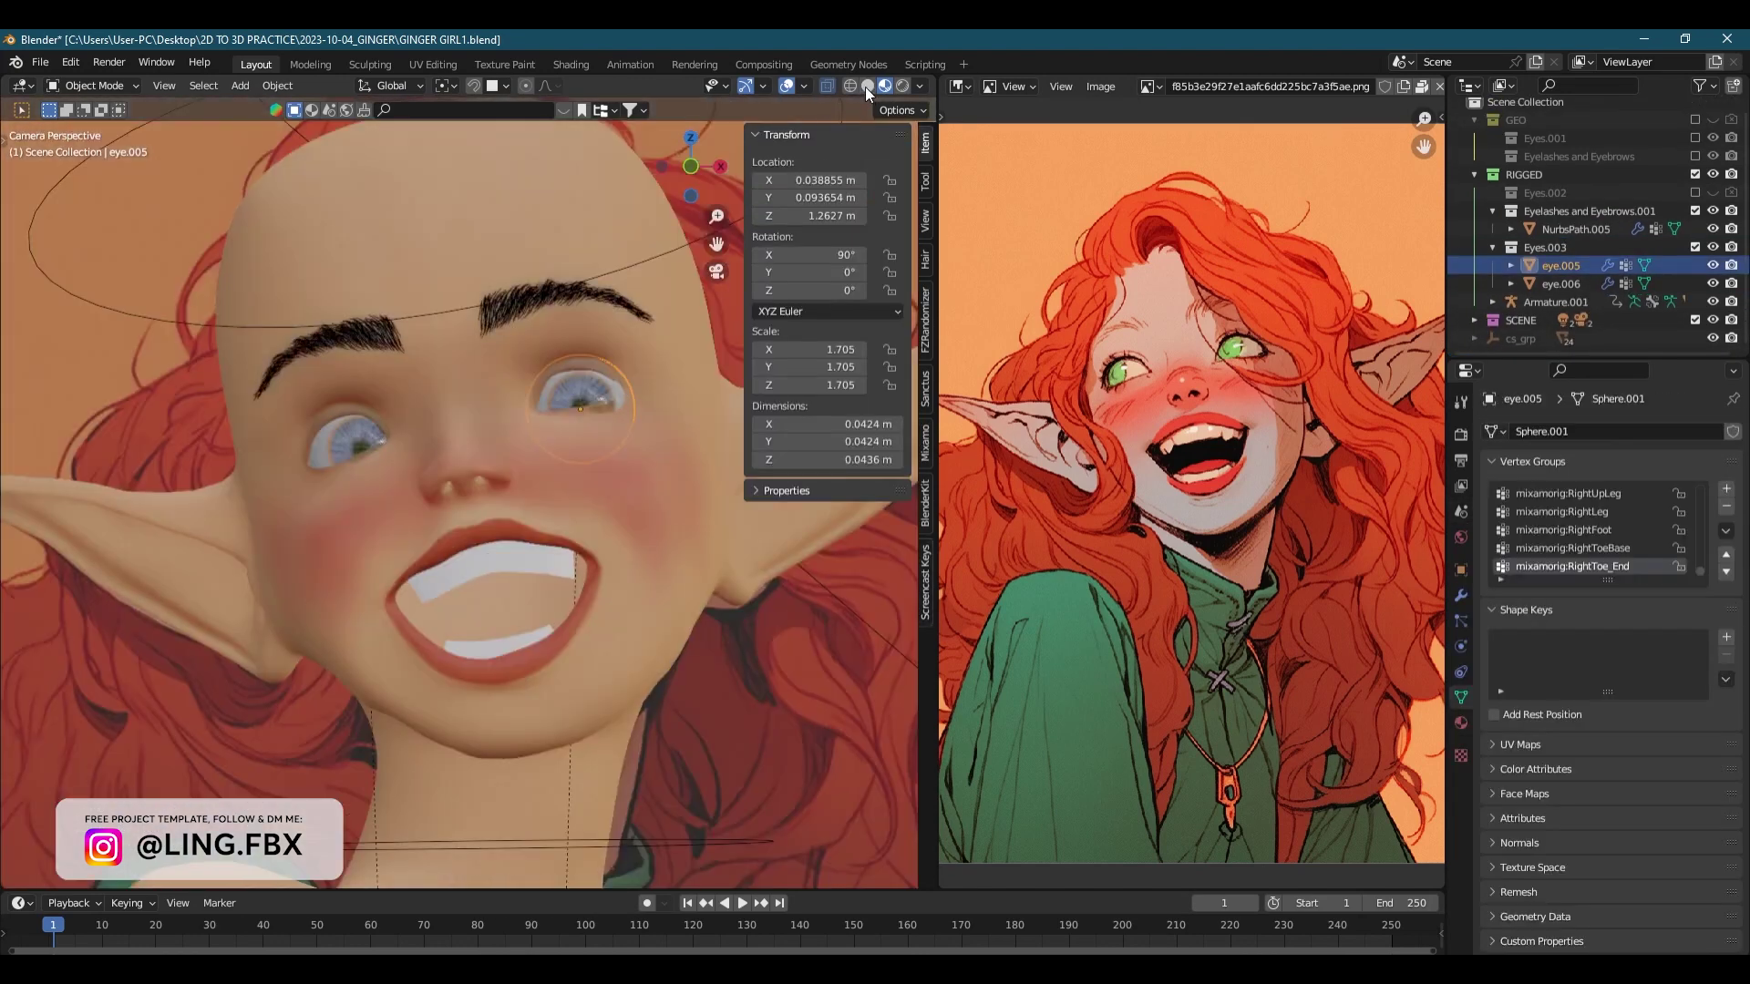
- With X-ray on, rotate eye.005 on Y and Z to glance sideways, then start rotating eye.006
key(alt+z)
scroll(547, 410, up, 5)
key(r)
key(y)
click(558, 415)
key(r)
key(z)
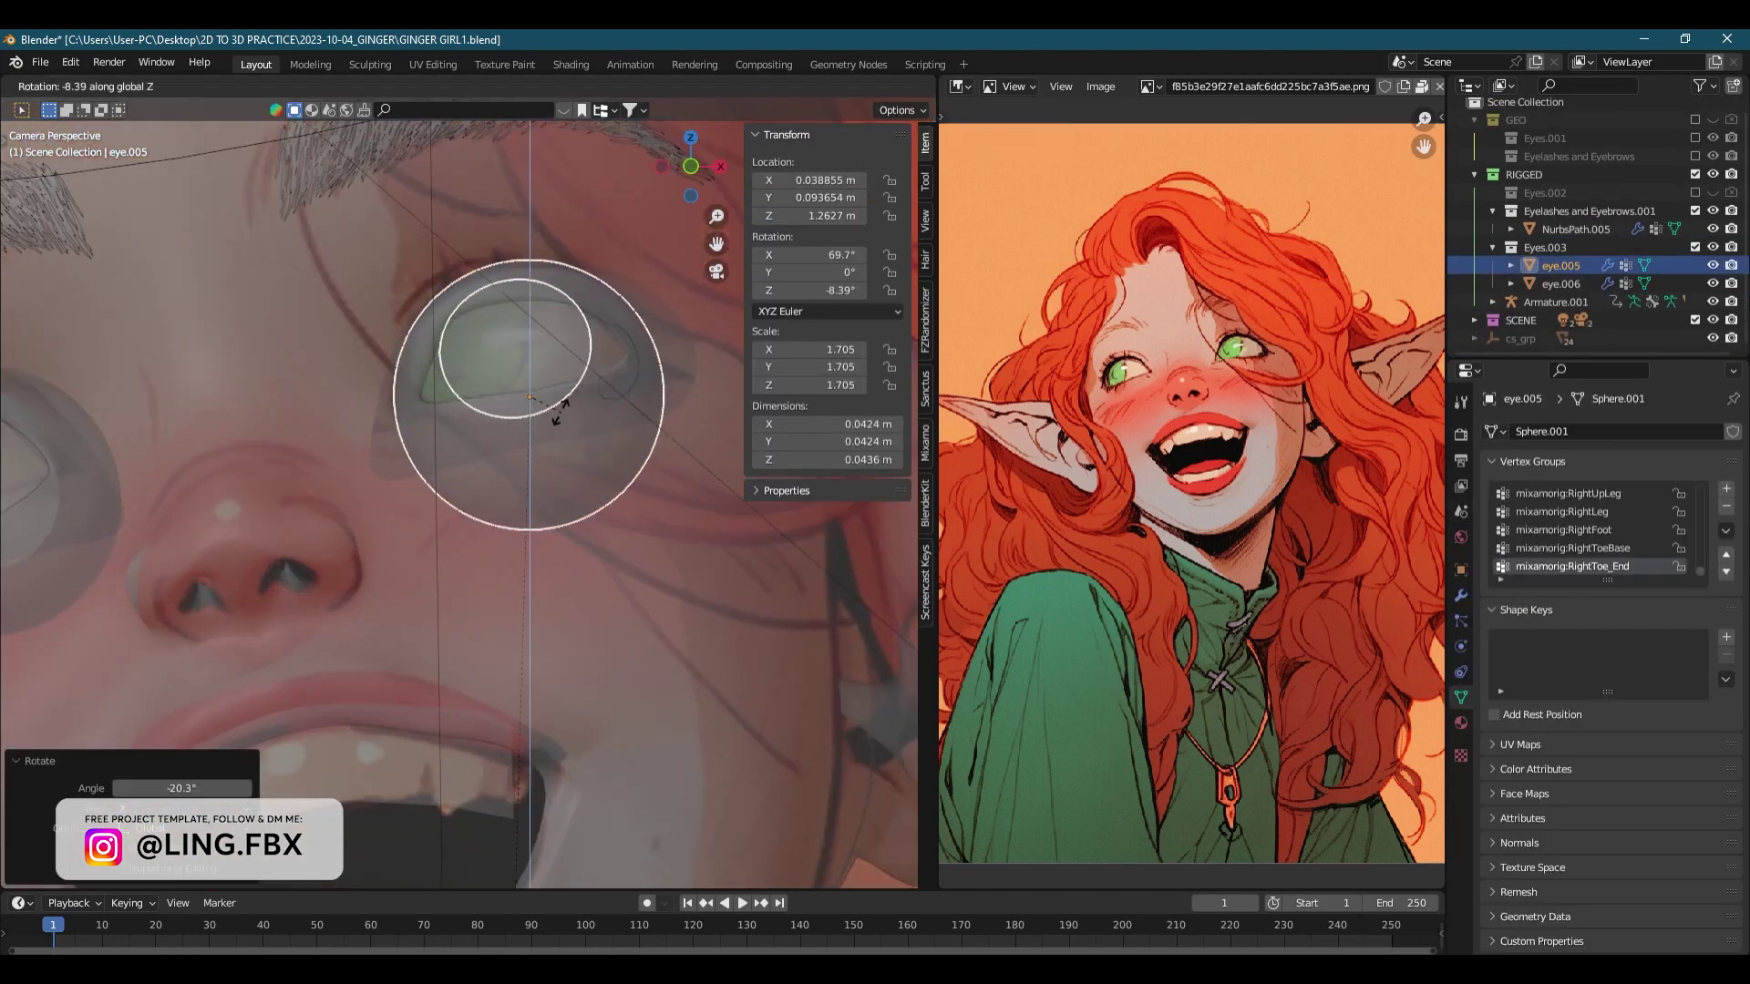
click(568, 397)
key(KP_Decimal)
key(r)
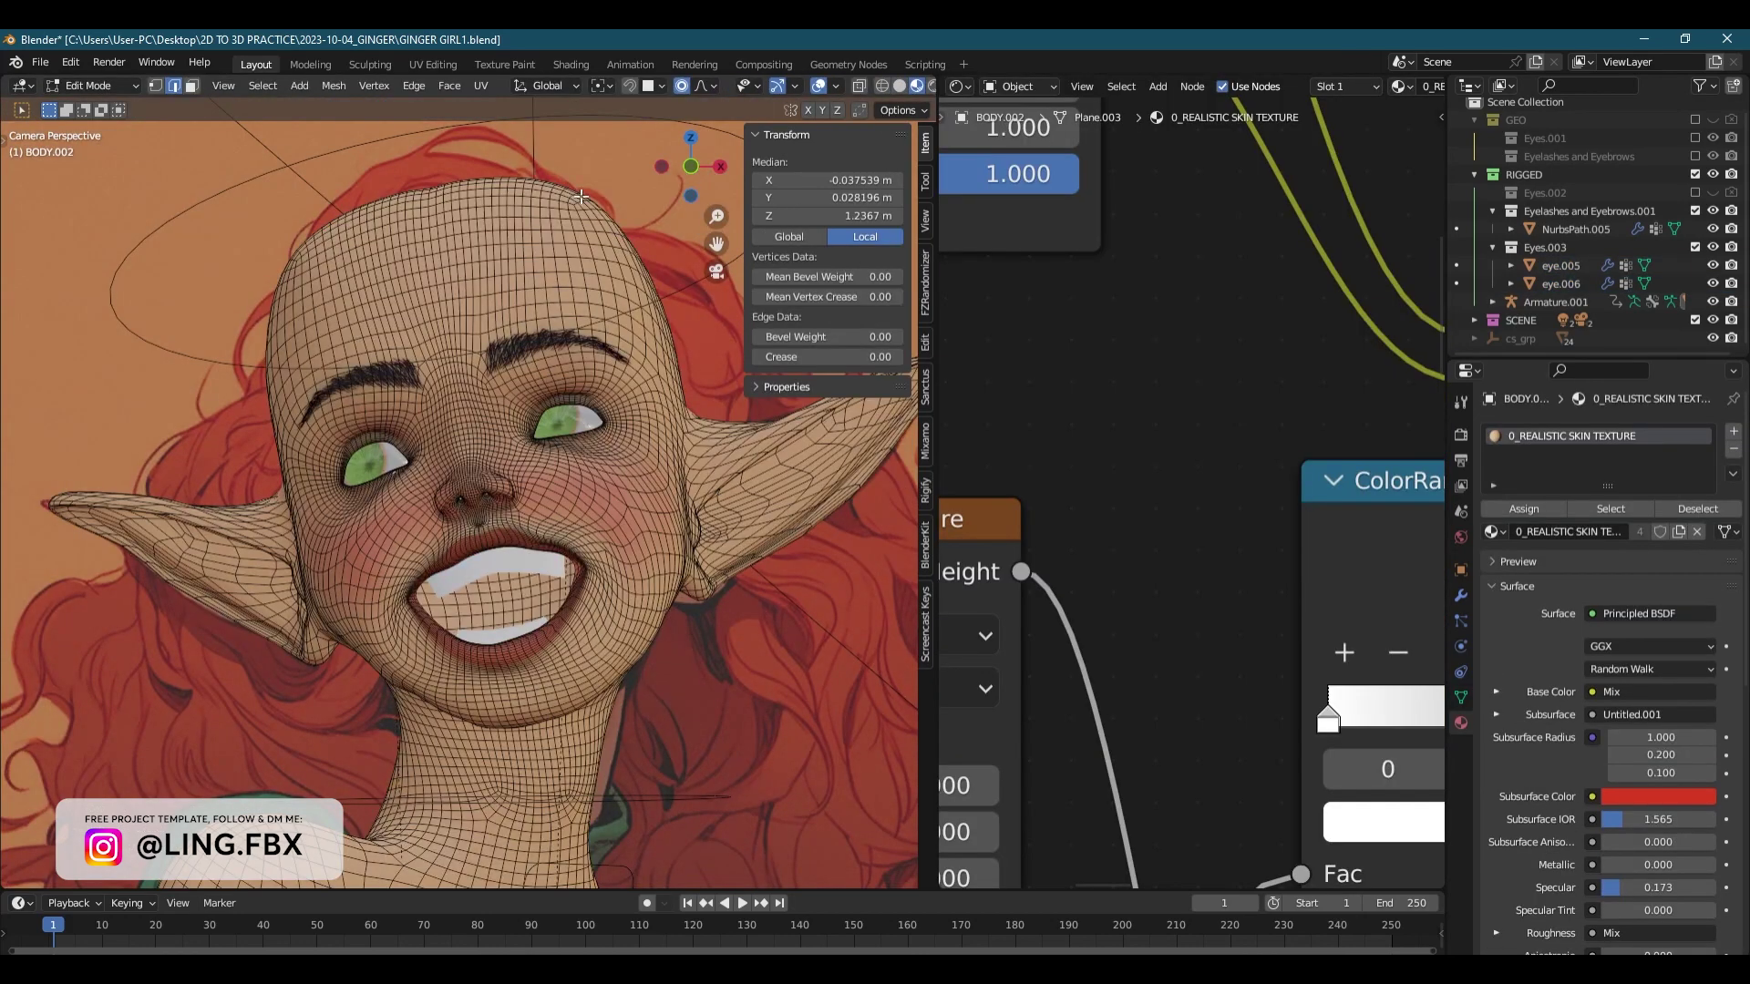
- Enter sculpting on the head and pick the Draw brush to shape the brow
key(Tab)
click(370, 64)
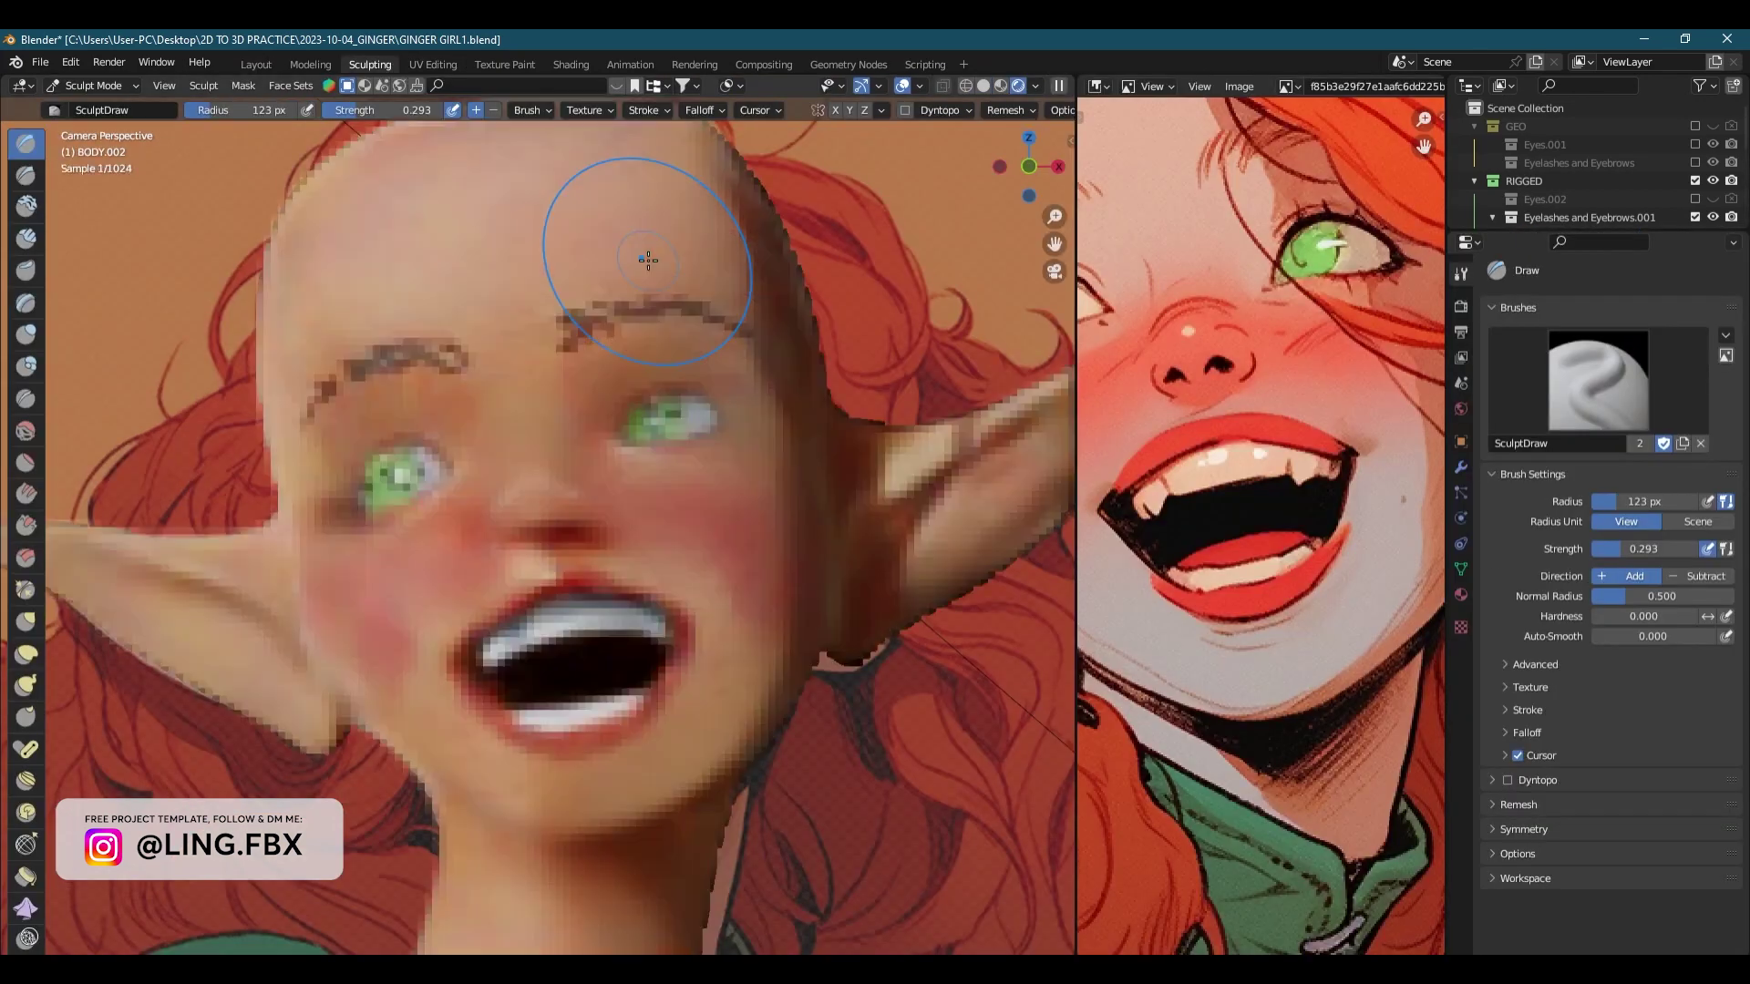
scroll(620, 256, down, 2)
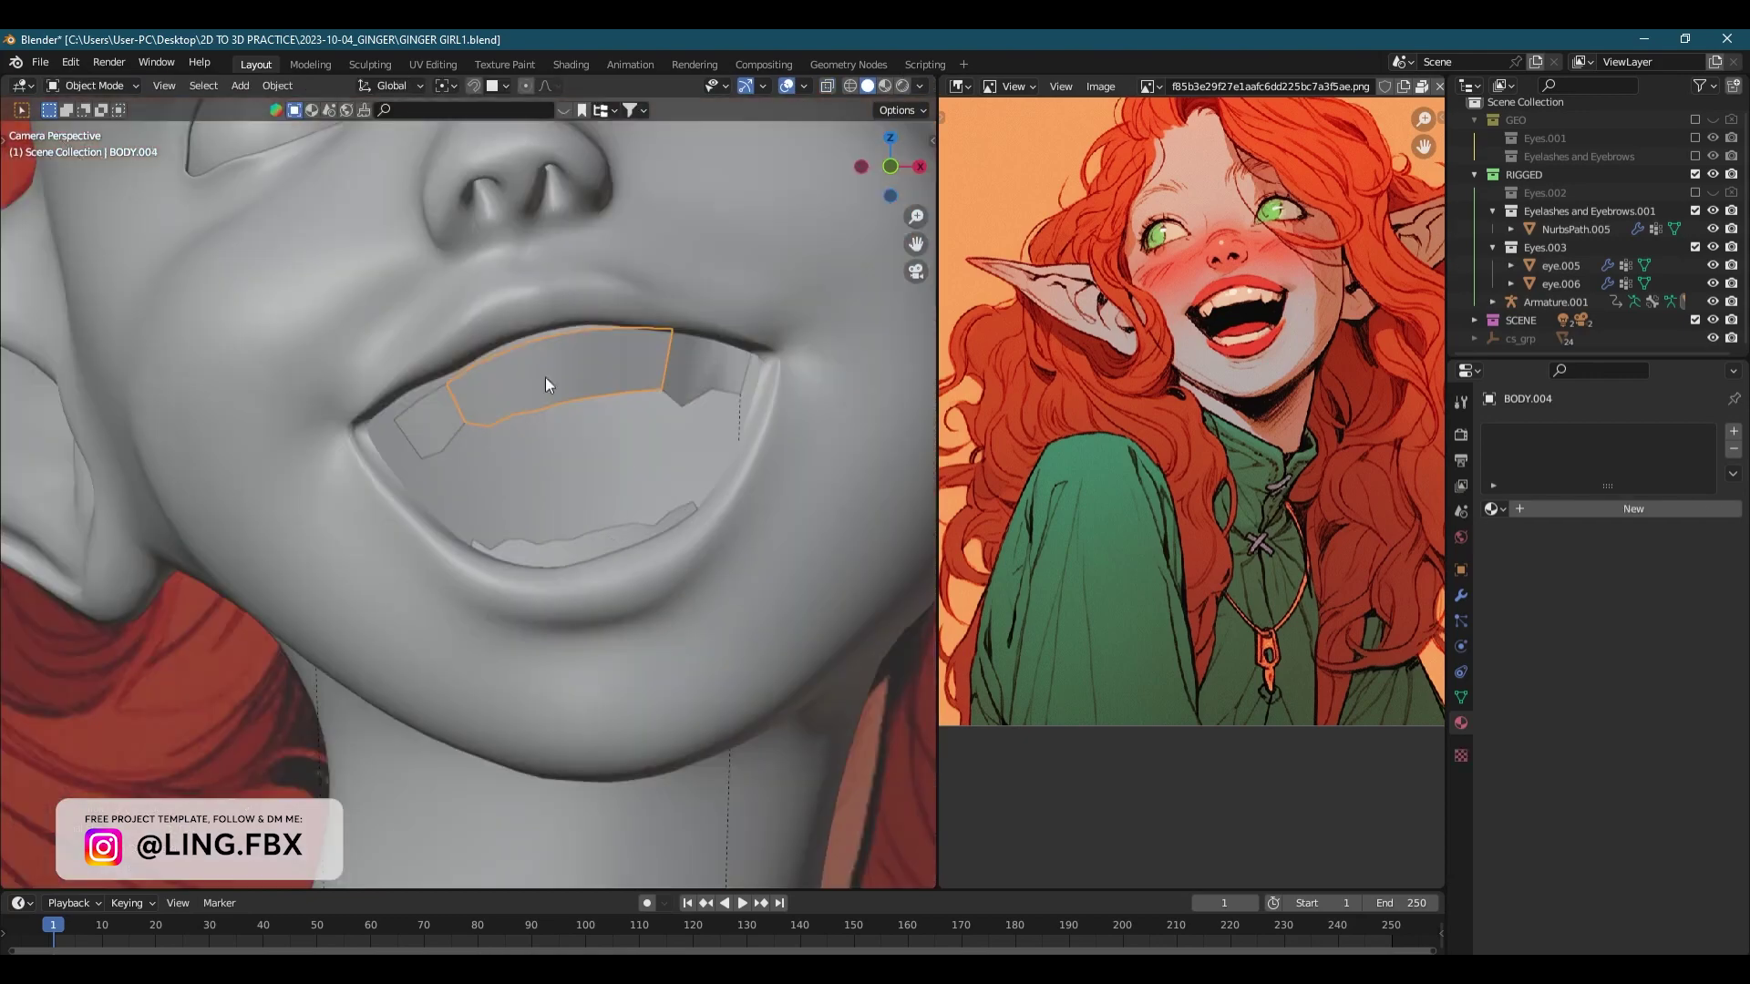
- Give the upper teeth a 3-segment Bevel and return from local view to the full face
click(545, 378)
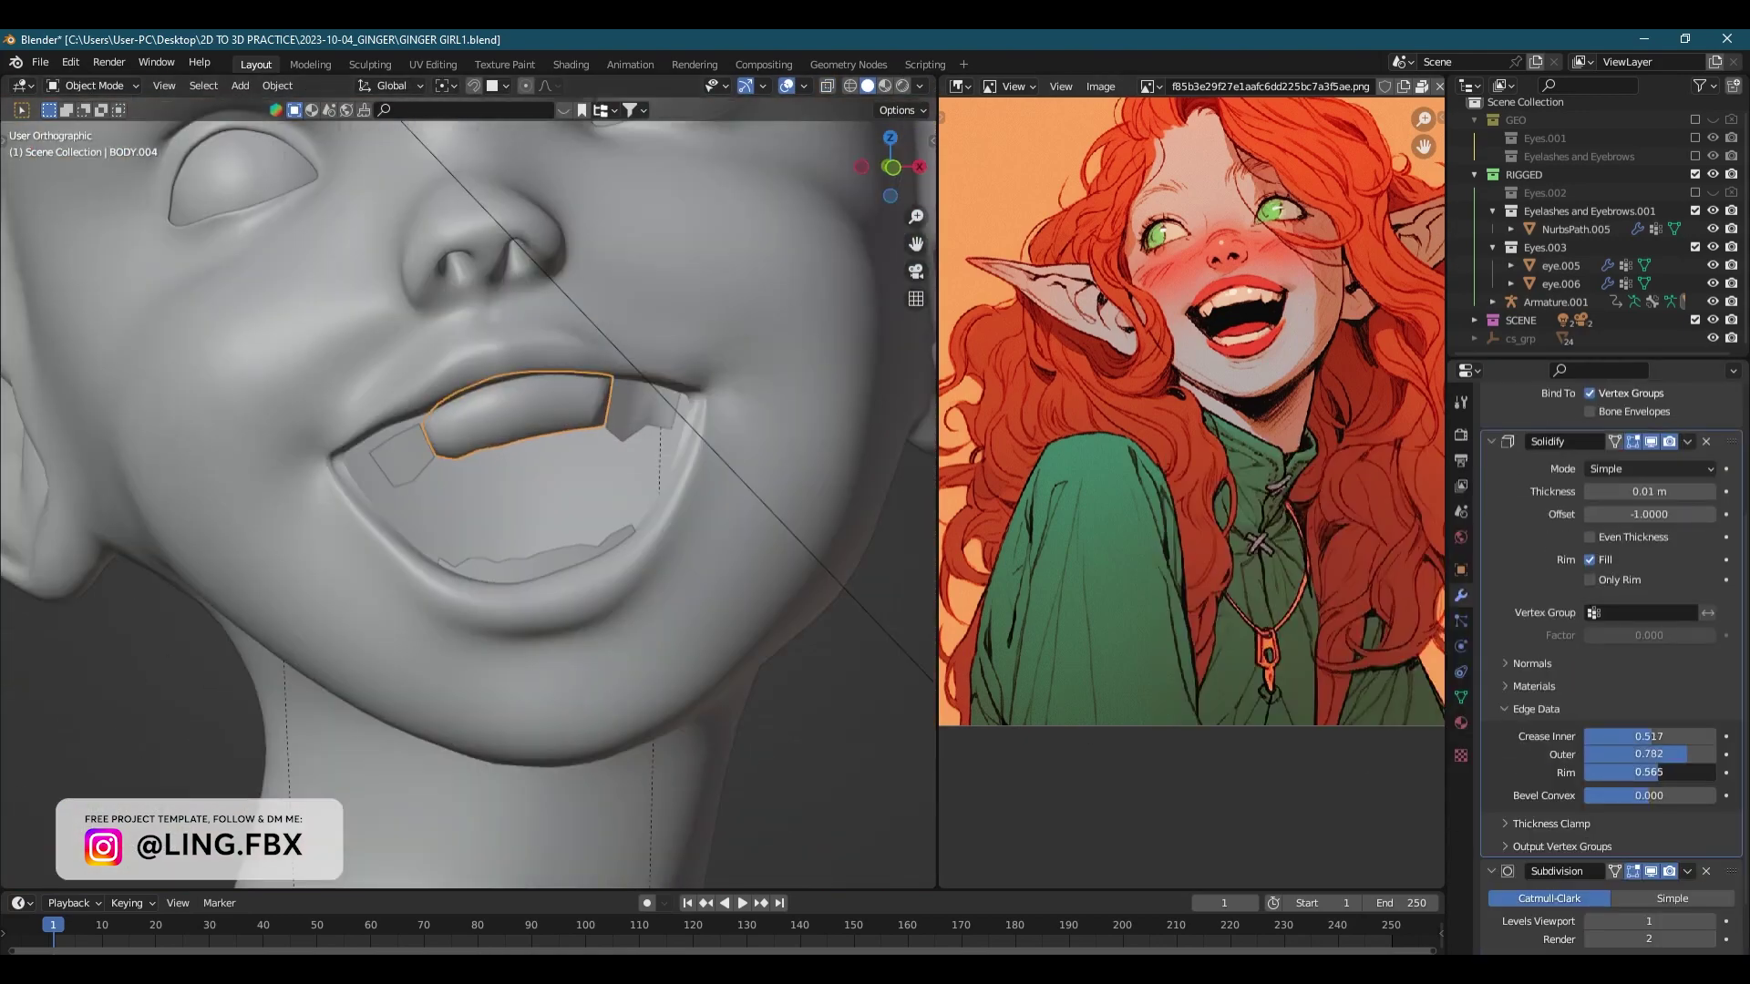
scroll(1680, 588, up, 5)
click(1708, 624)
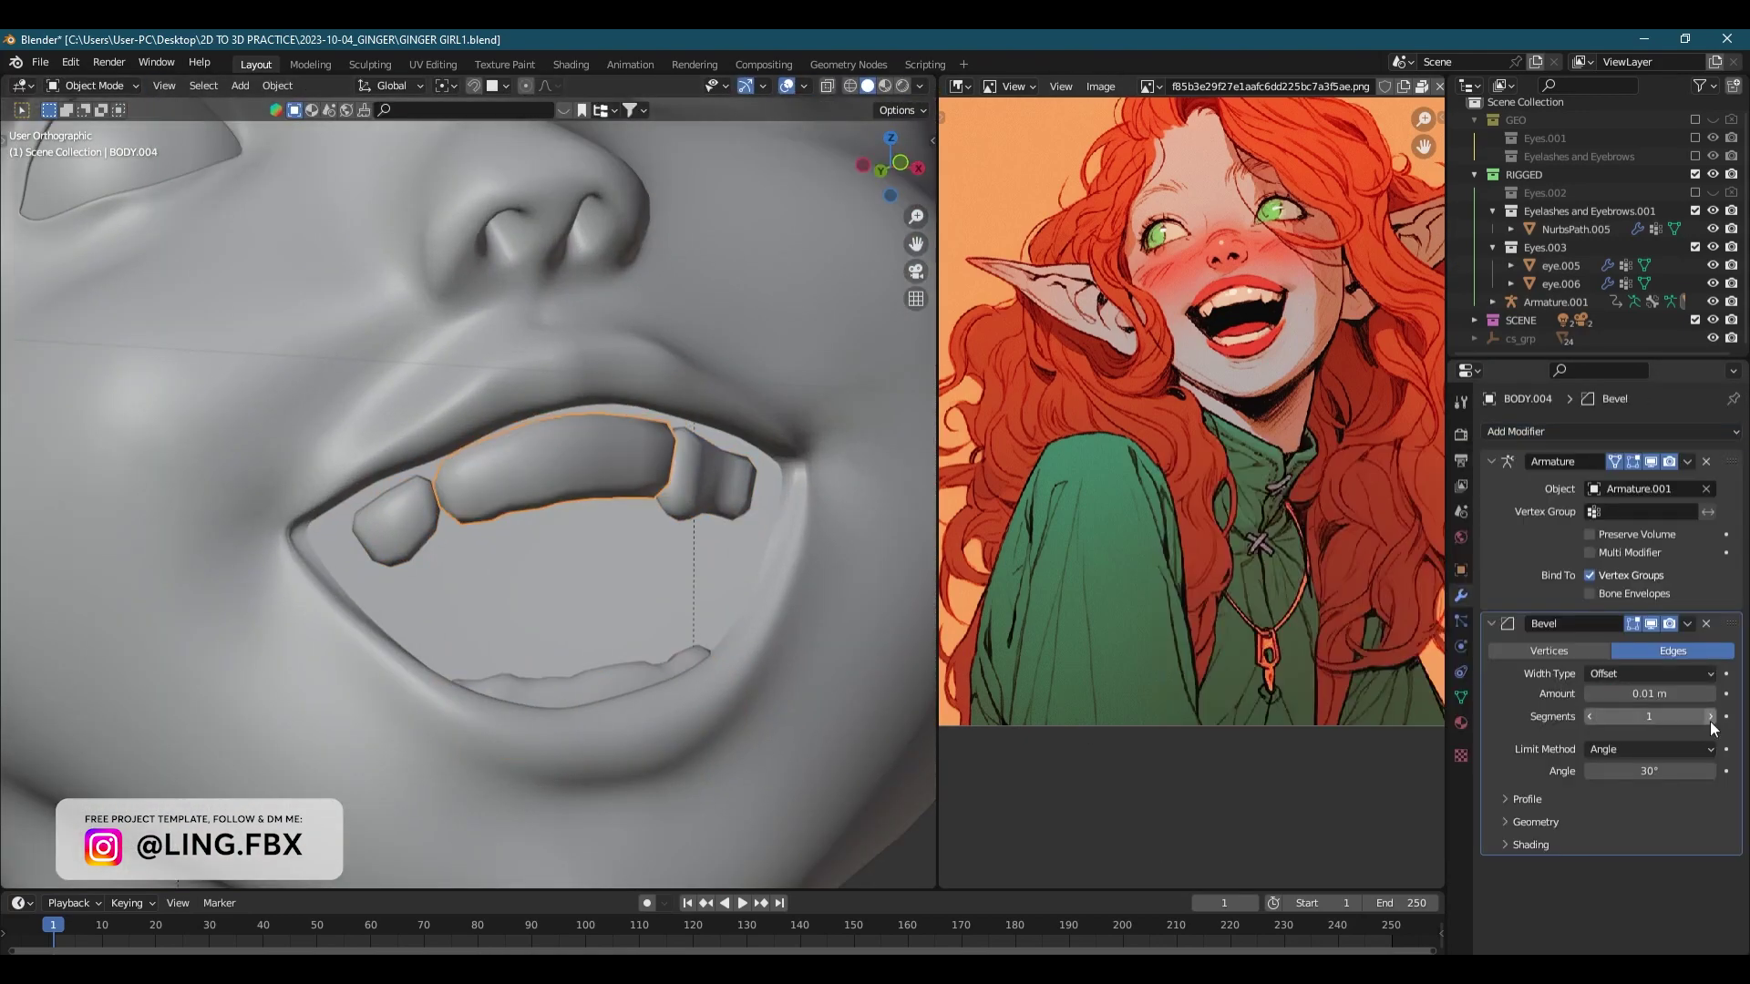
click(1711, 716)
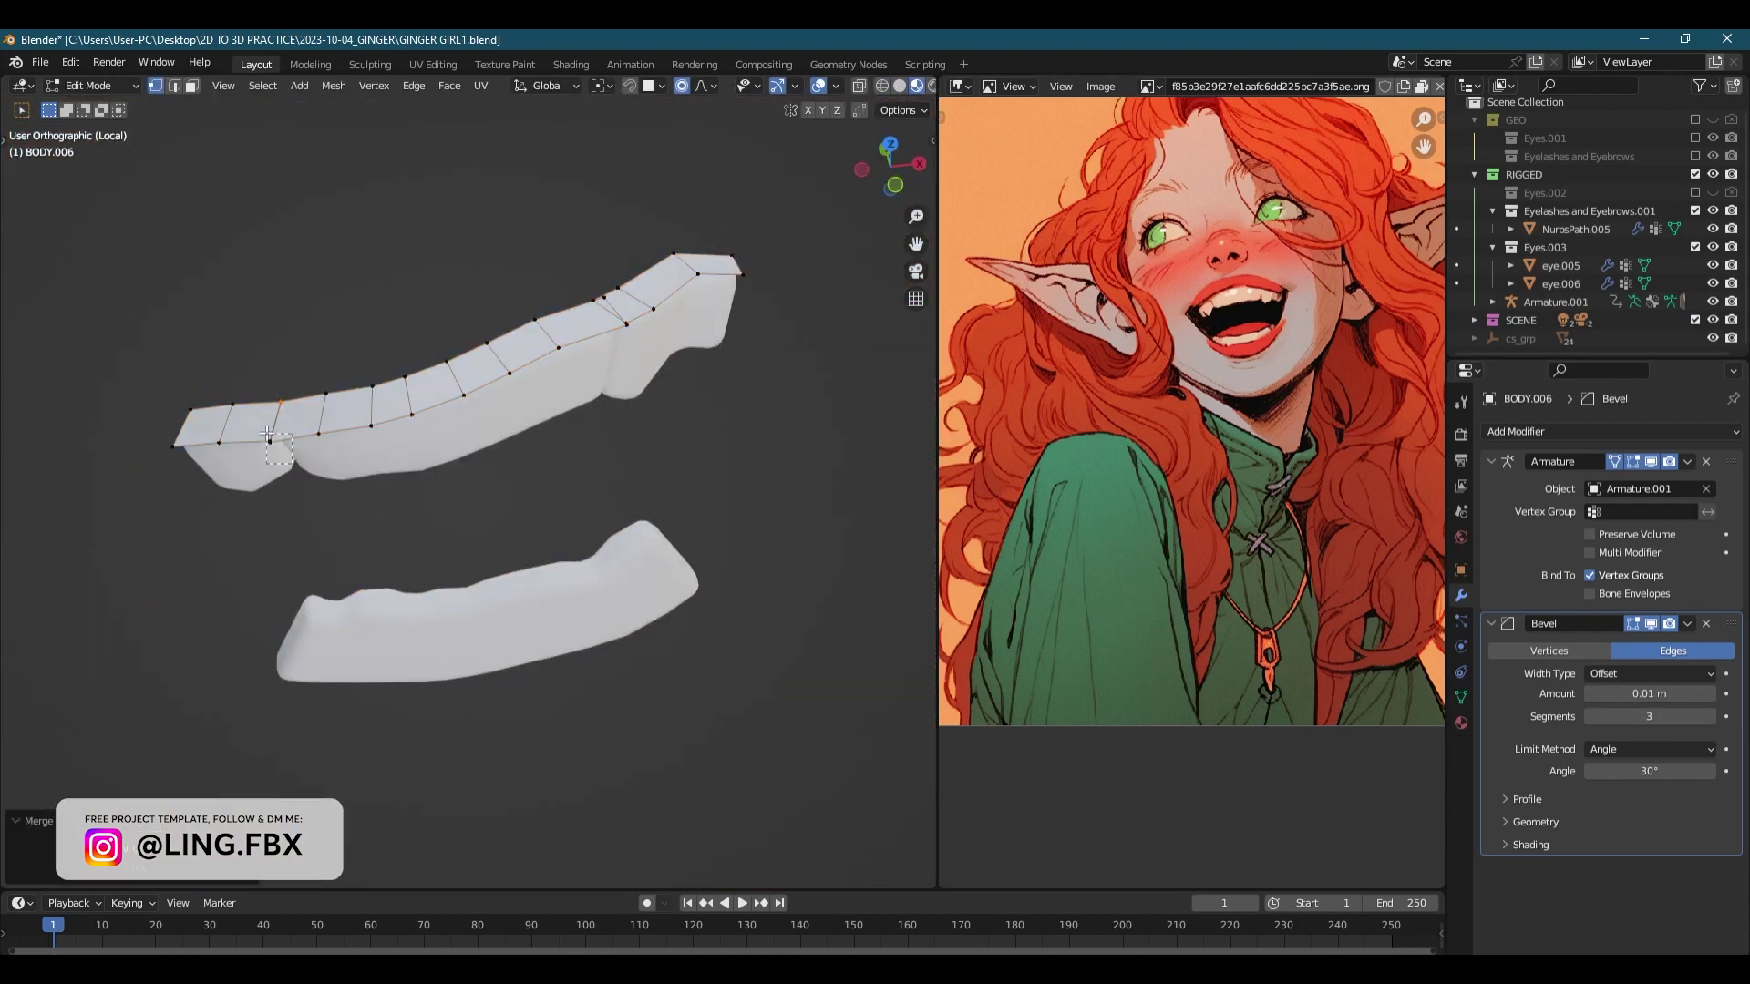
key(KP_Divide)
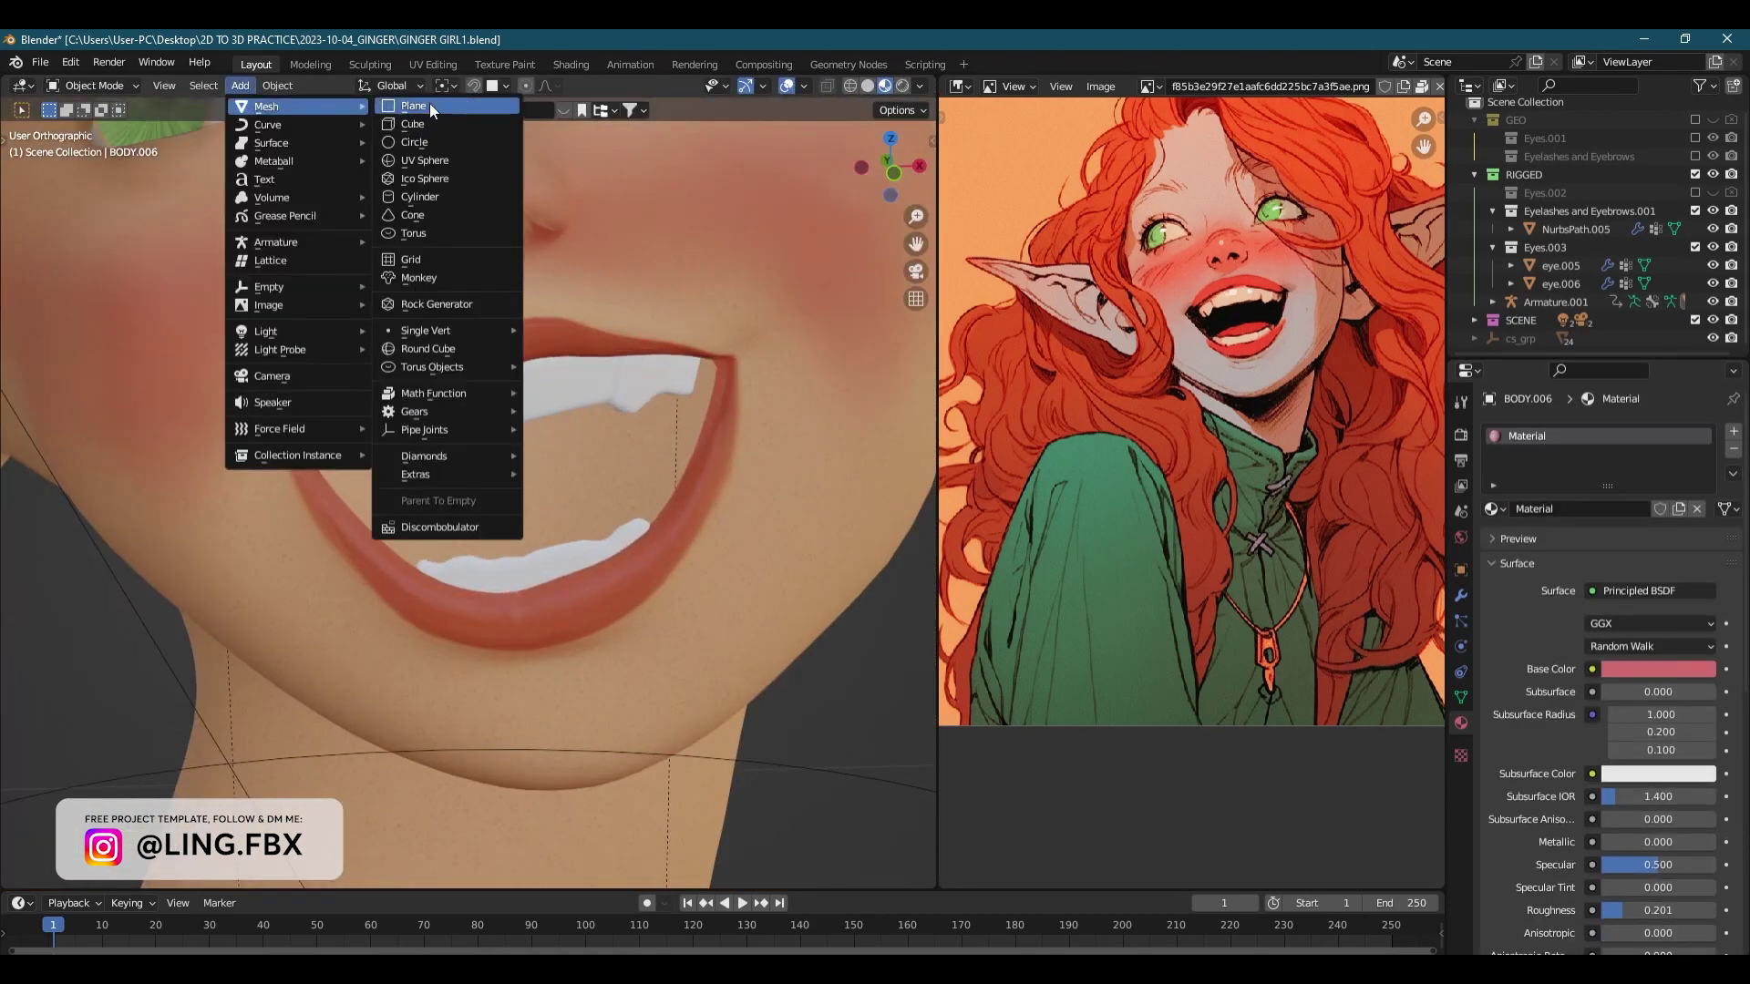
- Add a plane and edit its geometry from the side view with X-ray on
click(414, 106)
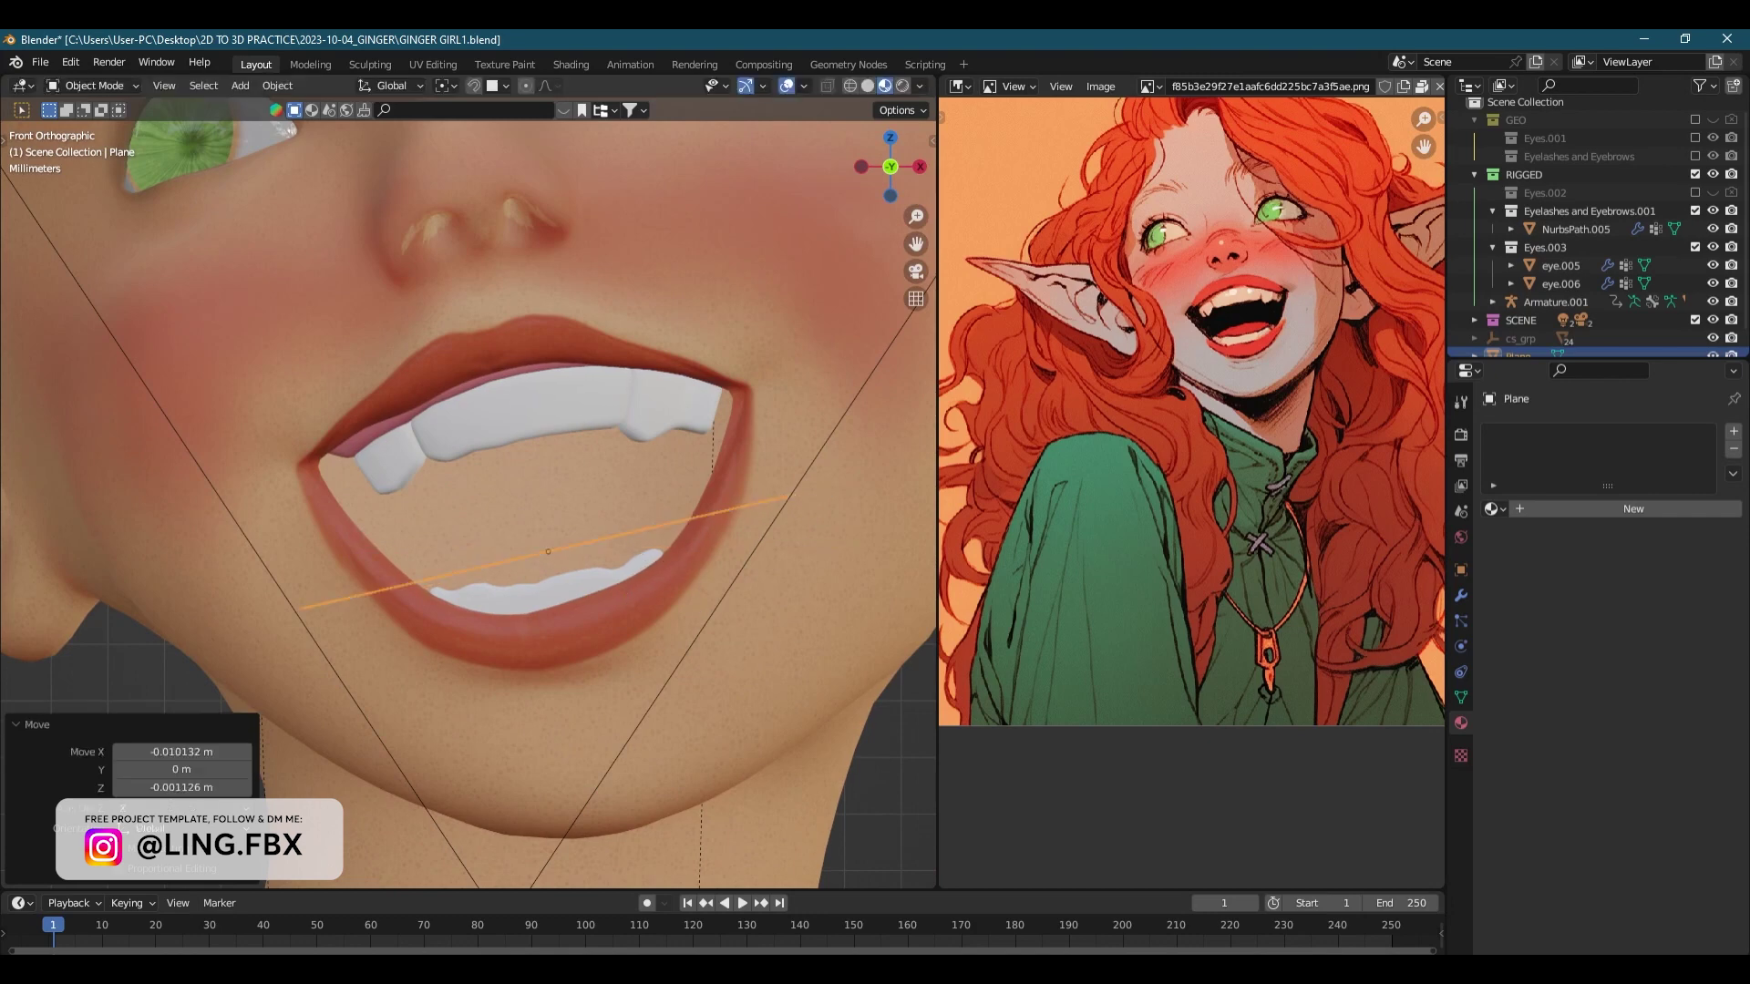
key(KP_3)
key(Tab)
key(alt+z)
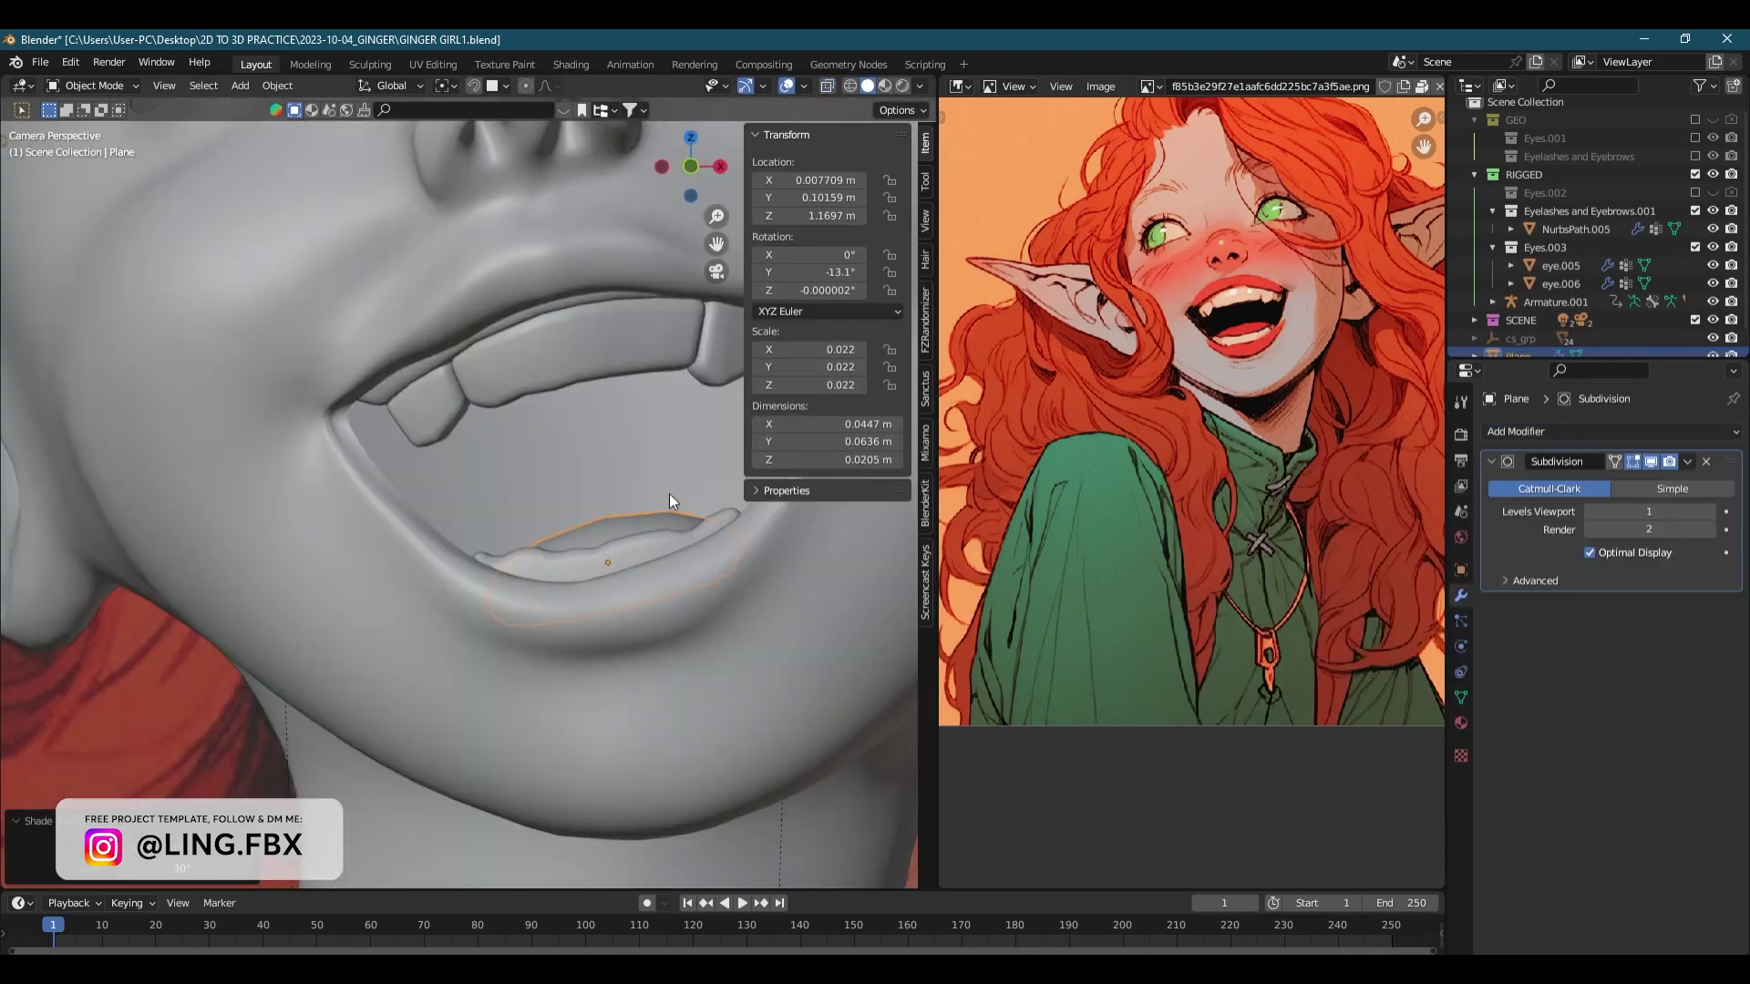
- Look up the upper gum's material and assign the same 0_GUM to the lower gum plane
click(559, 309)
double_click(1576, 510)
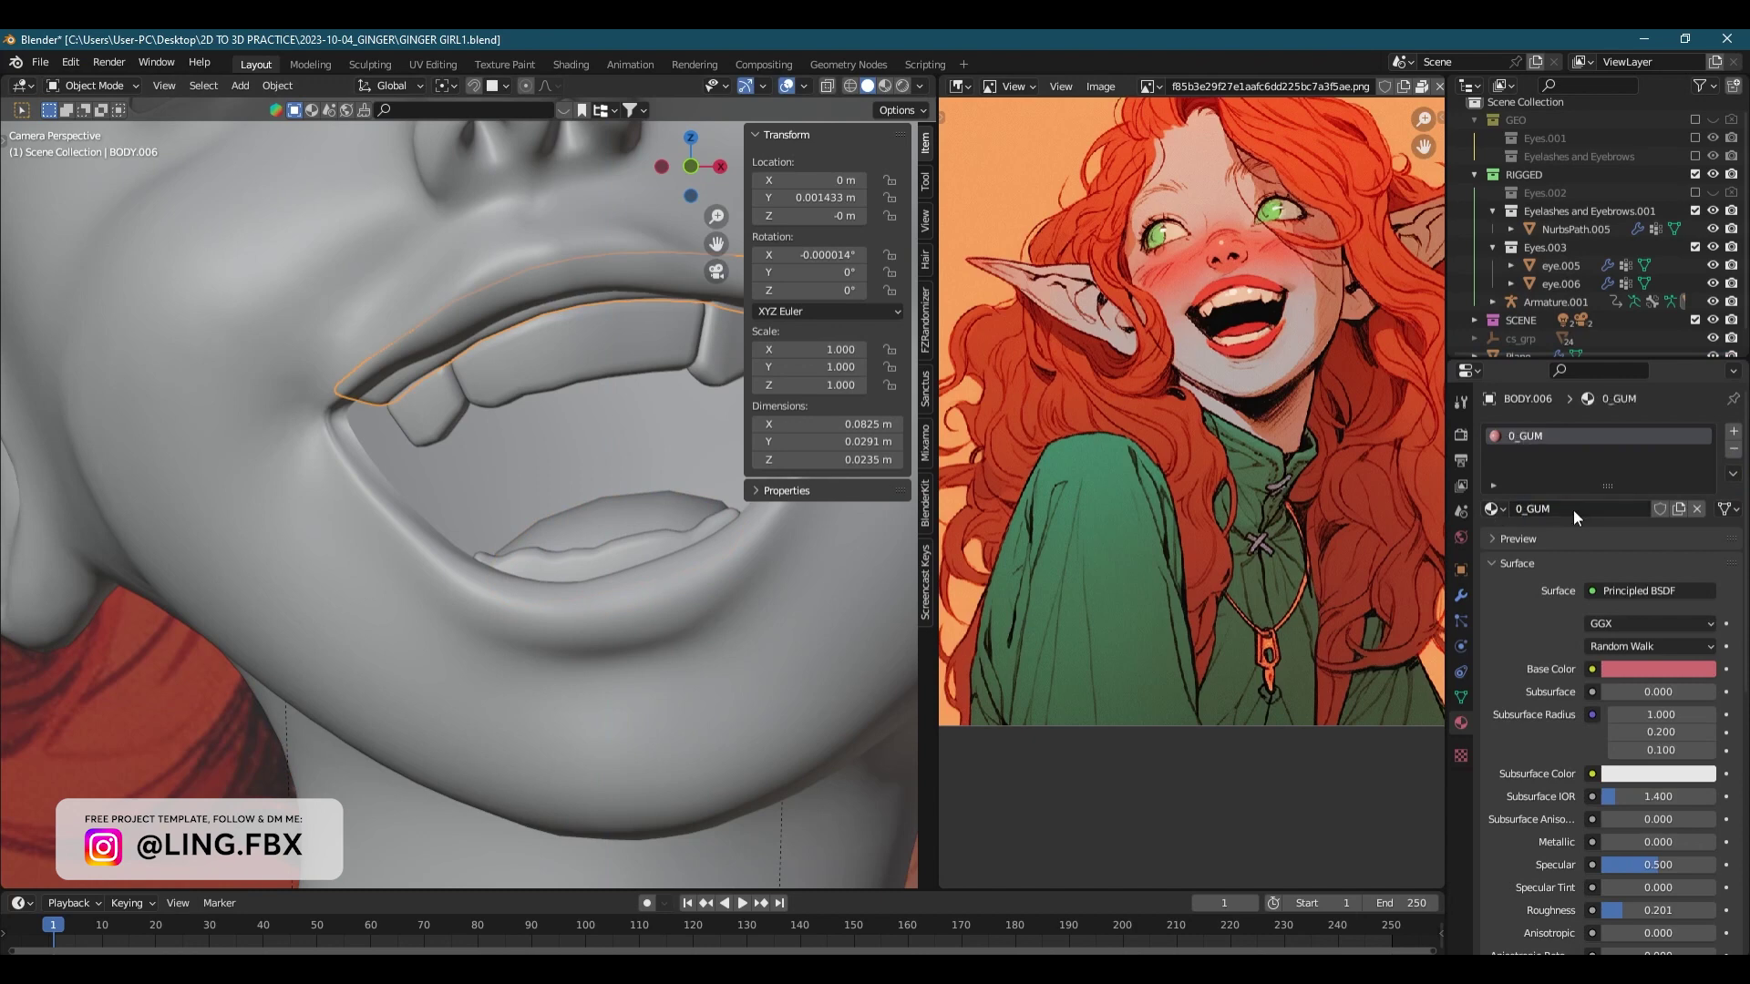
click(608, 542)
click(1495, 508)
click(1522, 516)
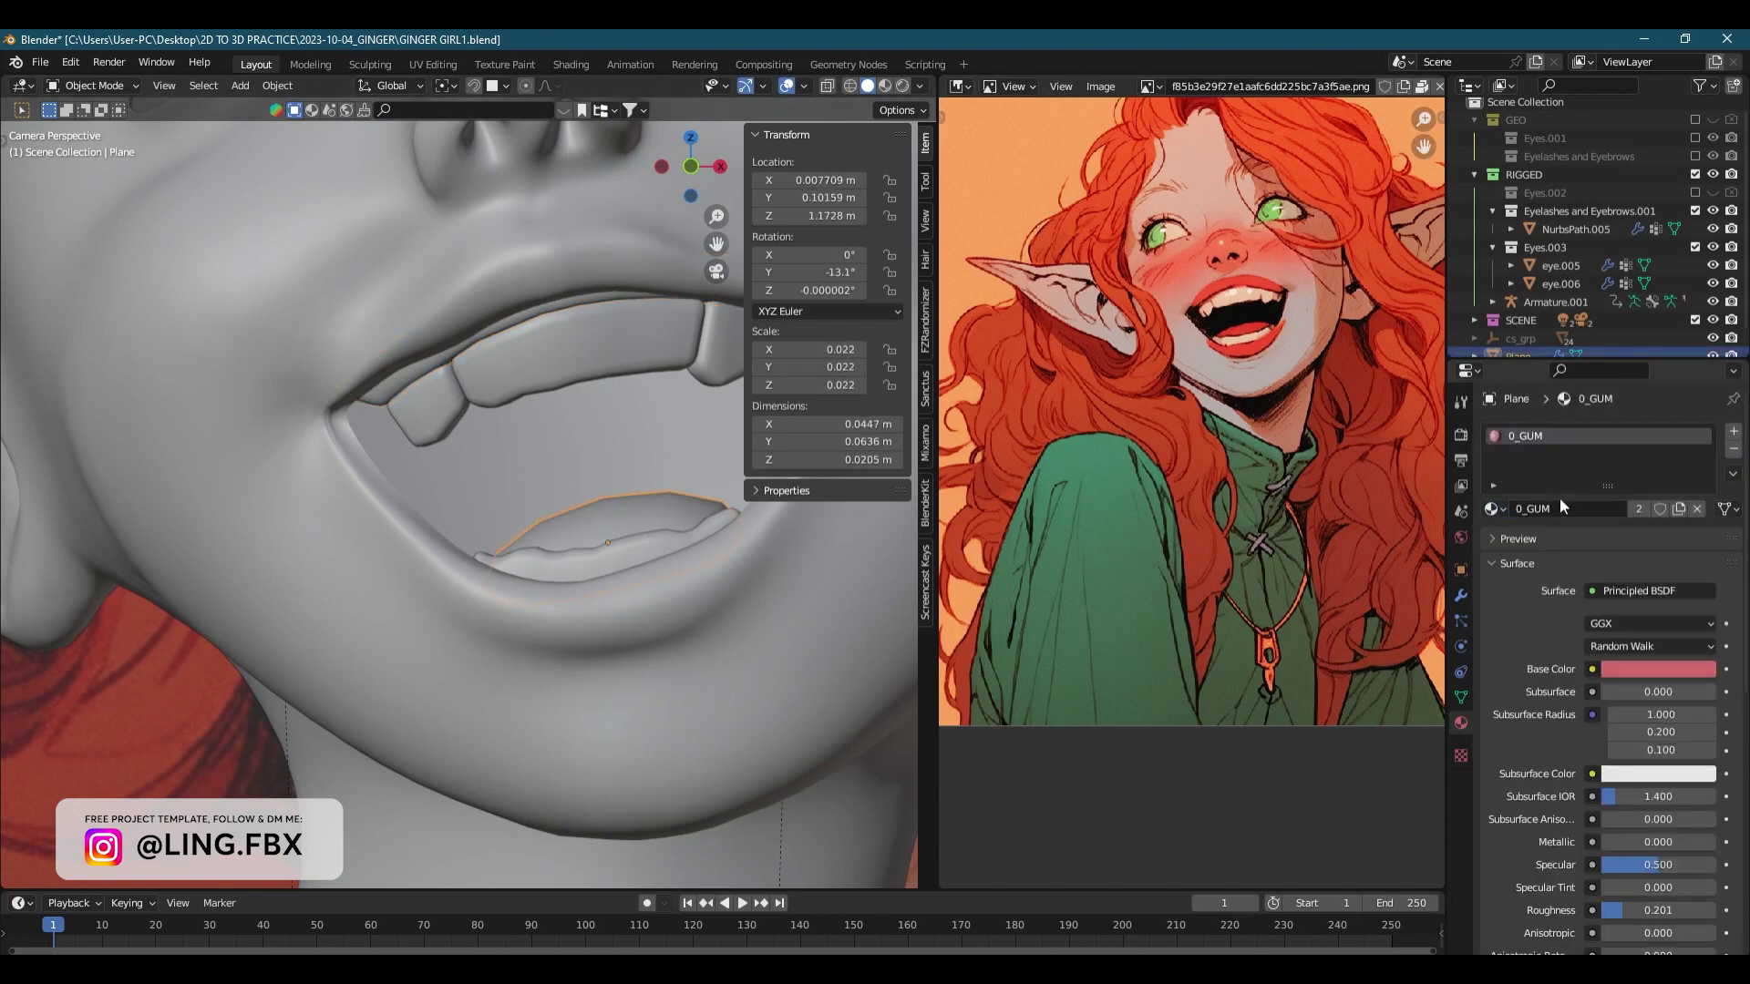
- Switch to Rendered shading, raise the lower gum's subdivision level and rename the body object
key(z)
click(1461, 595)
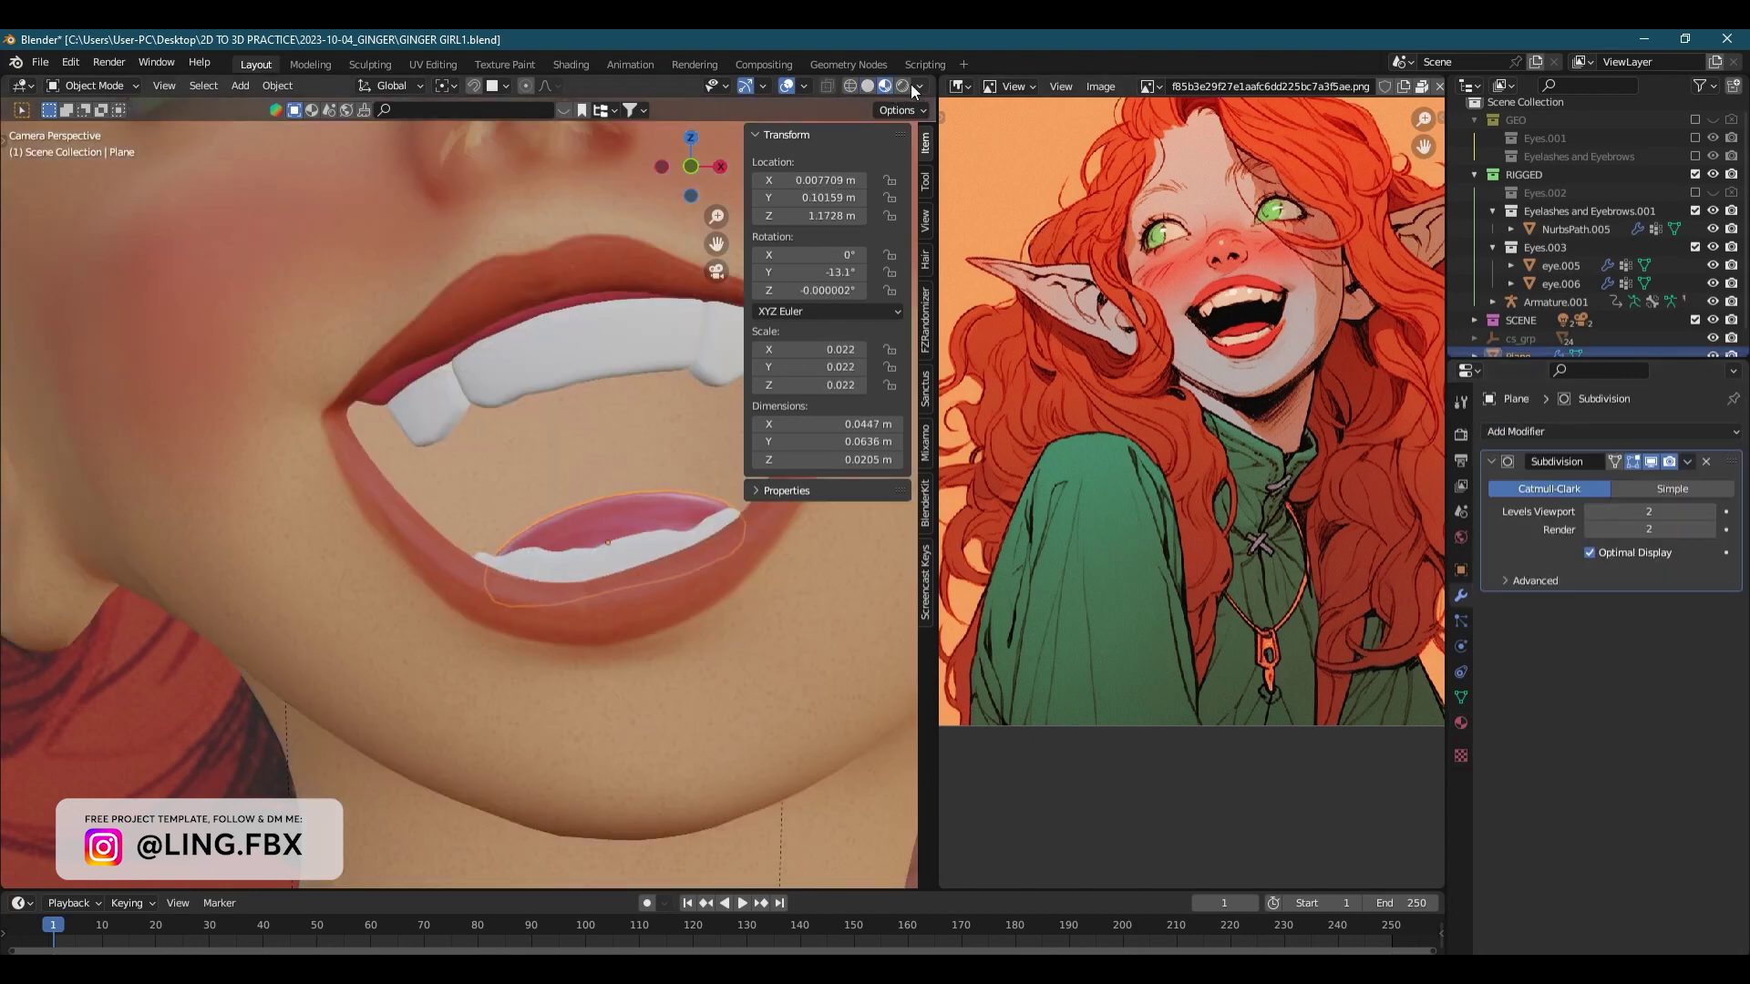
scroll(751, 599, down, 5)
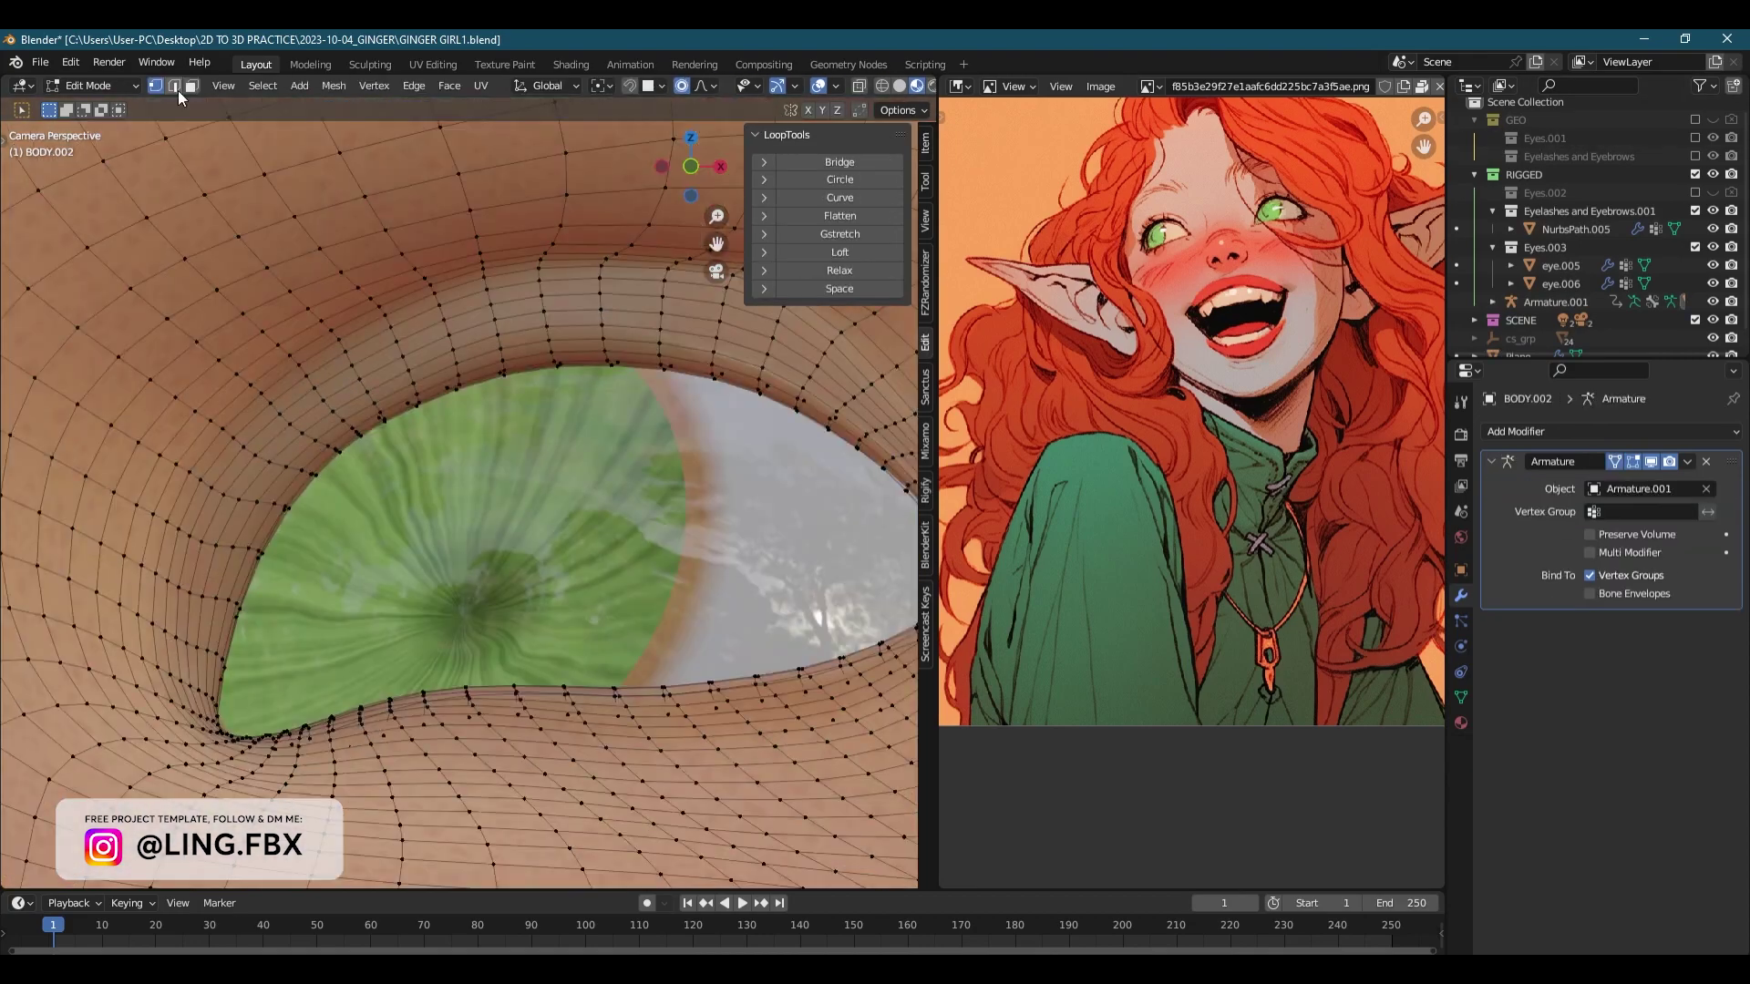
scroll(456, 492, down, 3)
double_click(1566, 259)
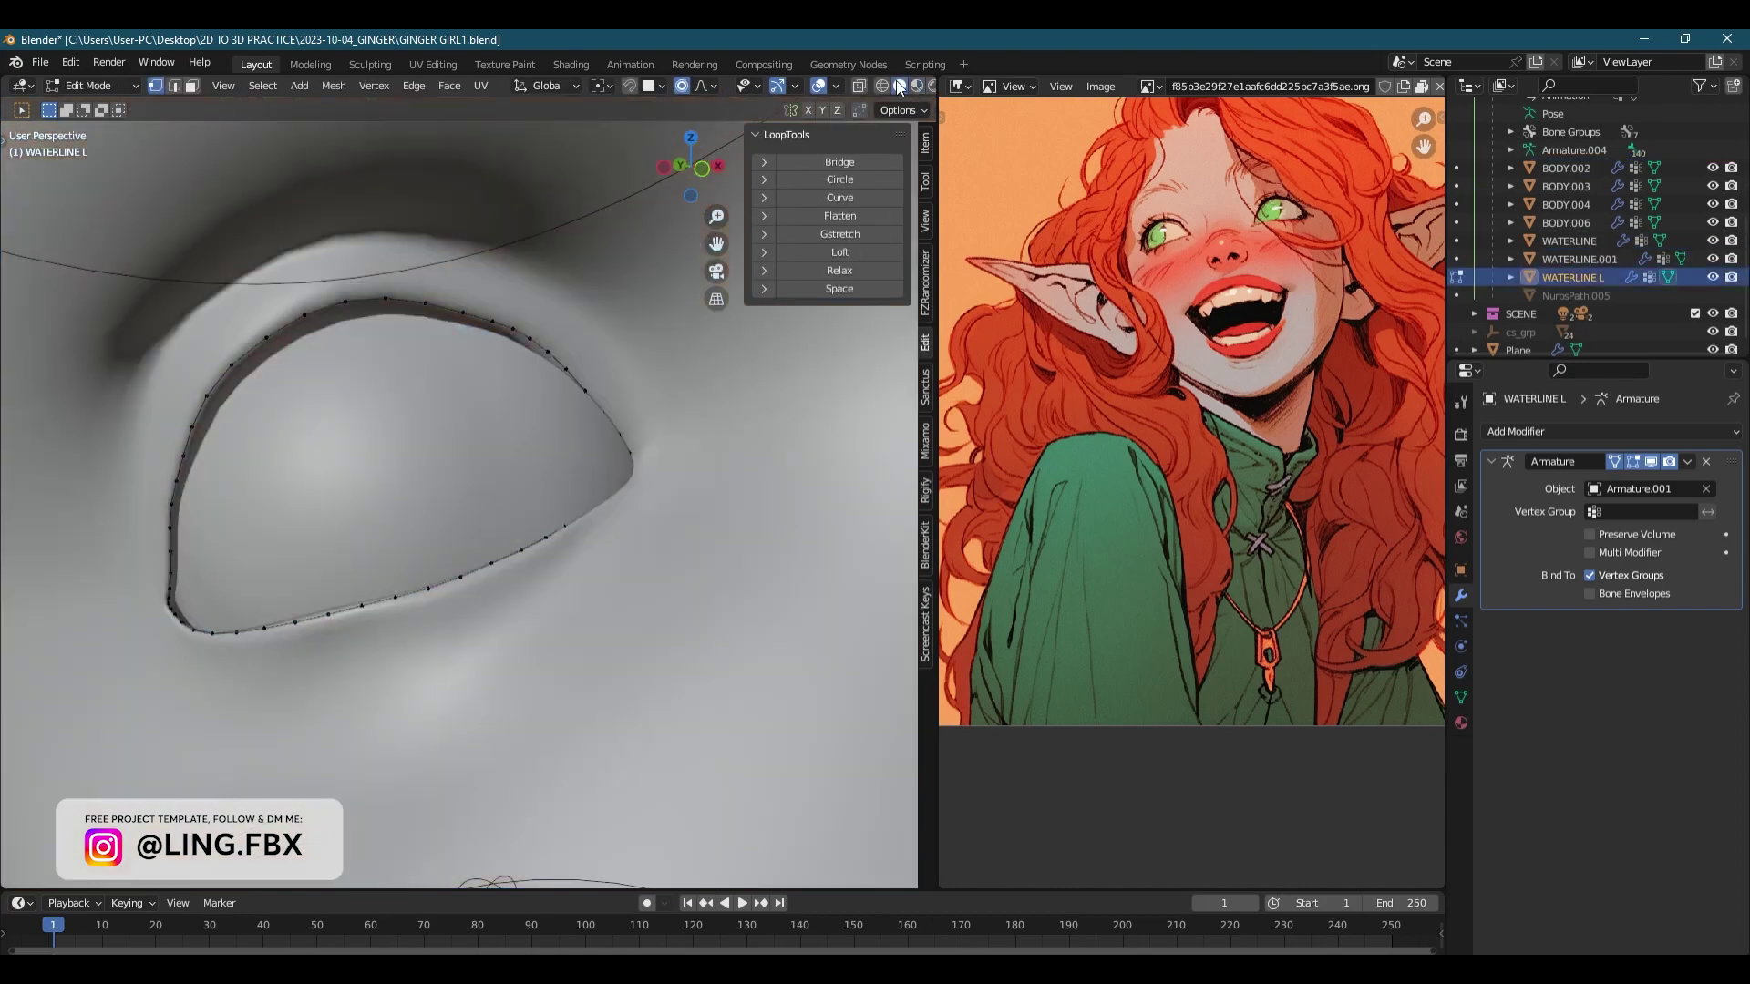
- In X-ray, delete the selected waterline geometry, then orbit to the eyebrow and select a loop
key(alt+z)
key(x)
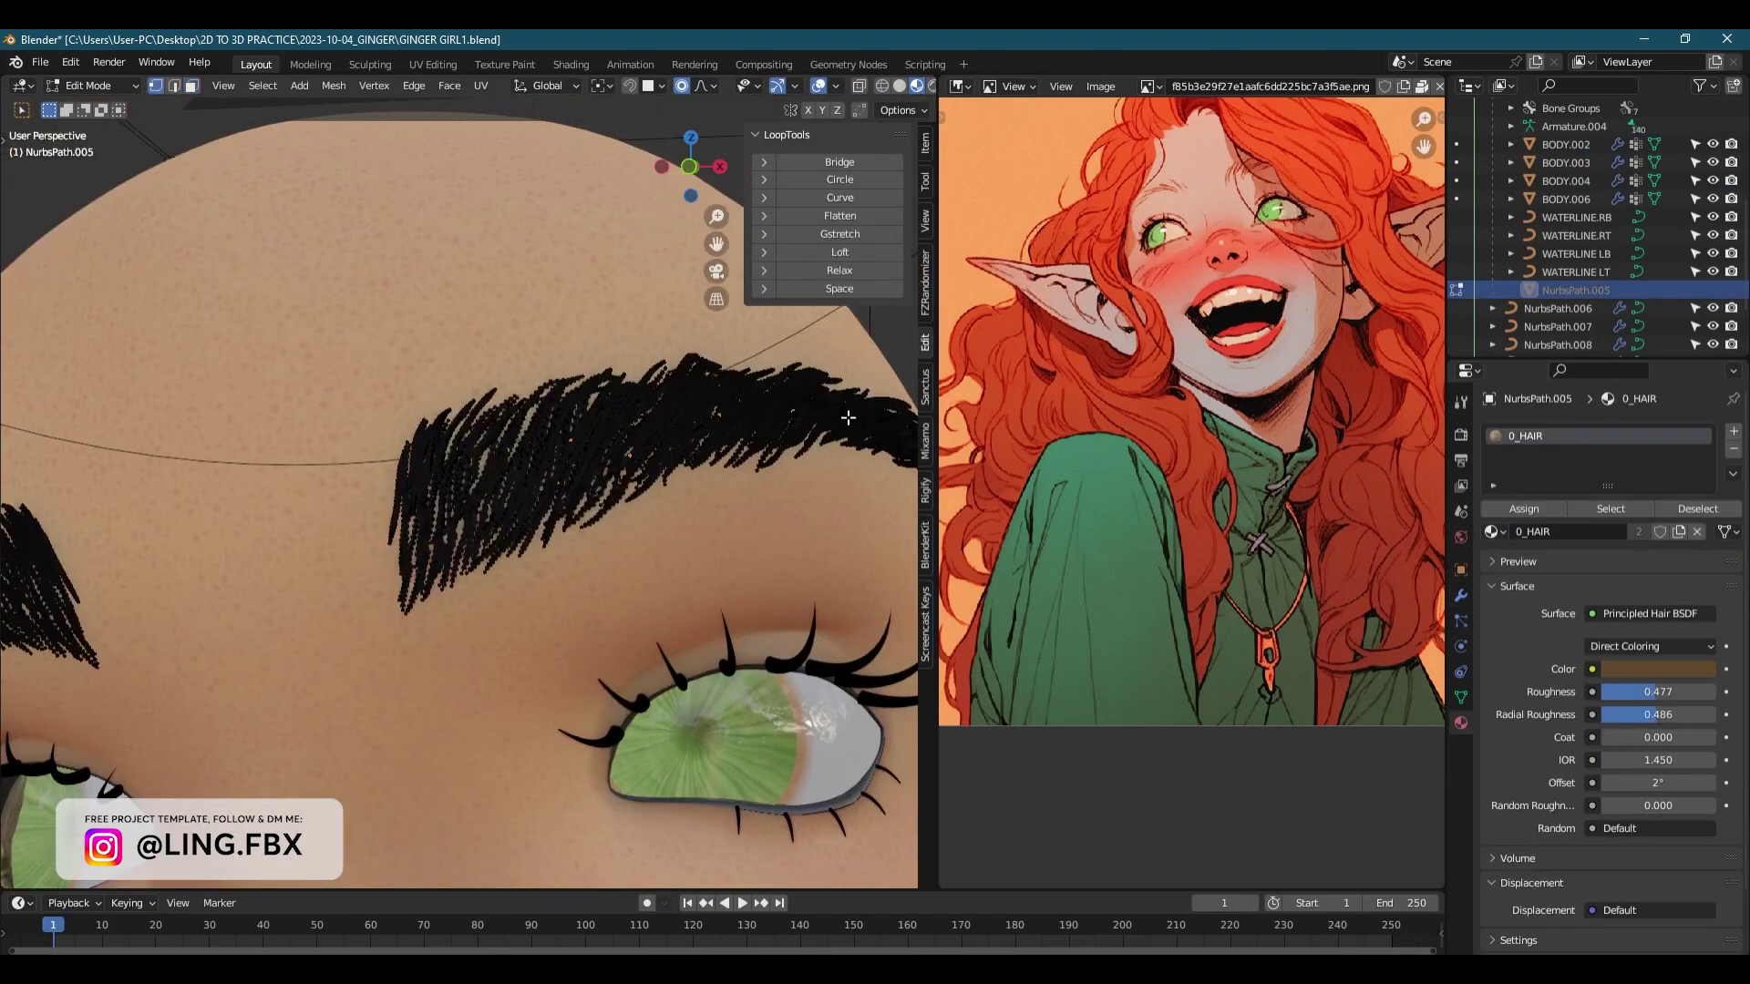
scroll(470, 453, down, 2)
middle_drag(507, 445, 183, 529)
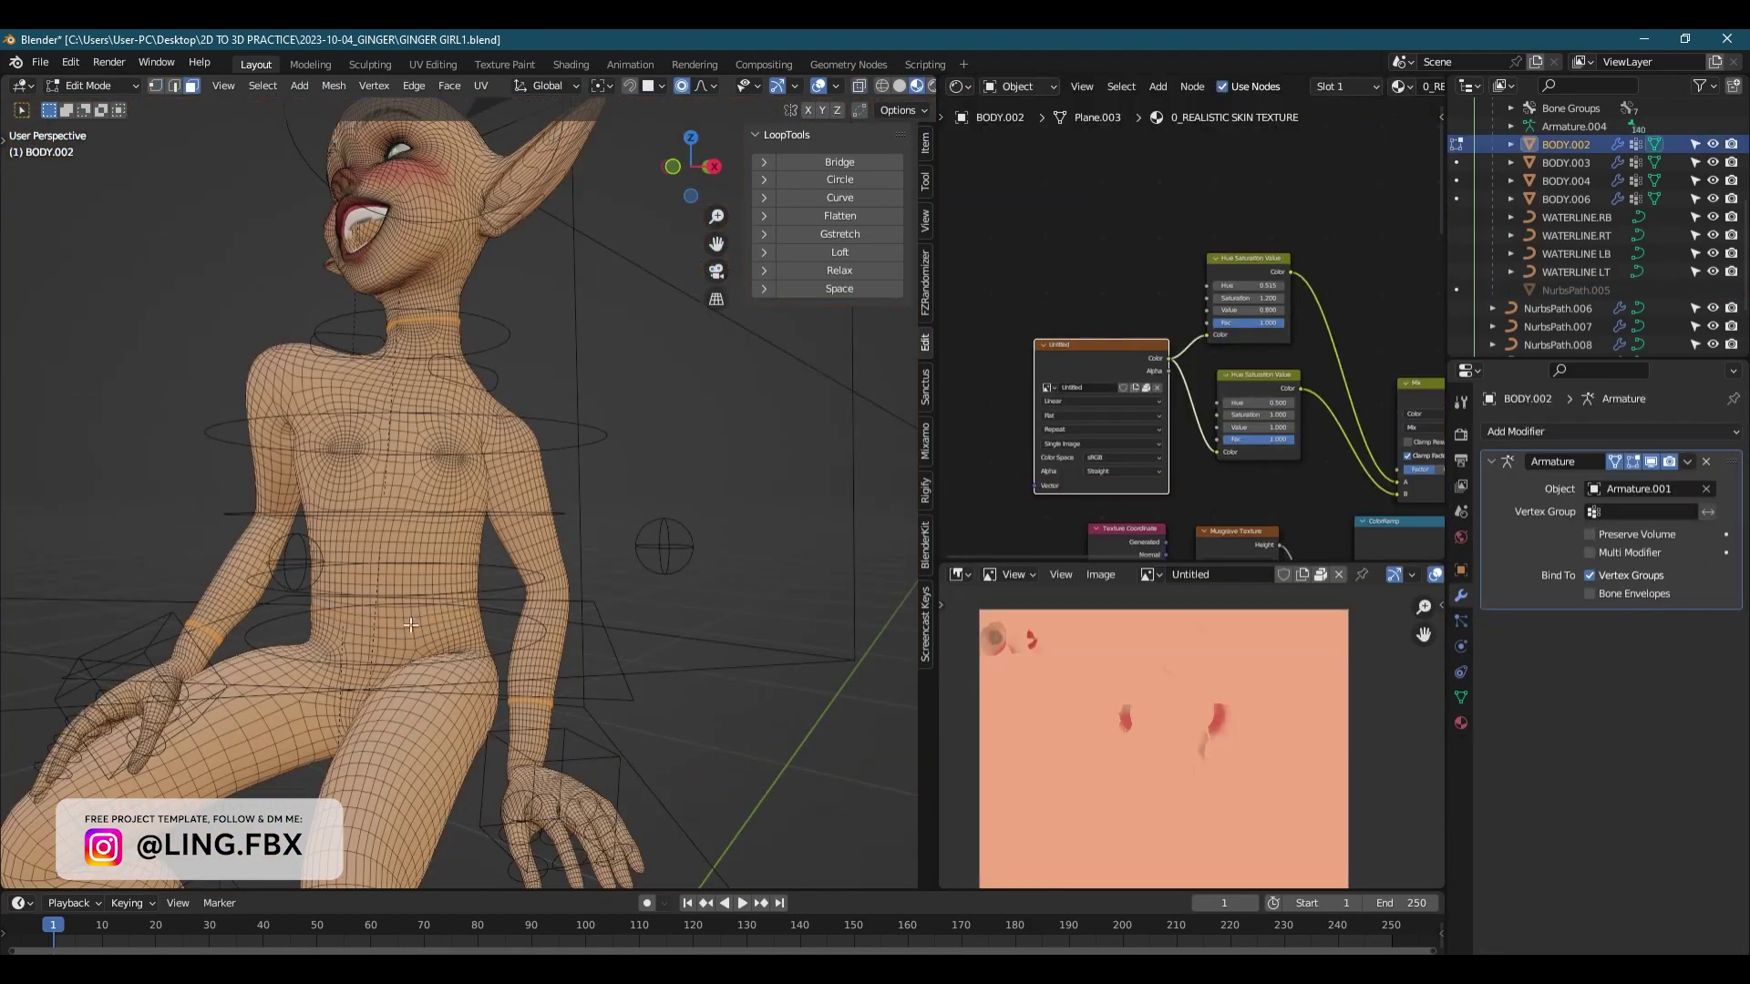
scroll(410, 625, up, 2)
alt+click(444, 516)
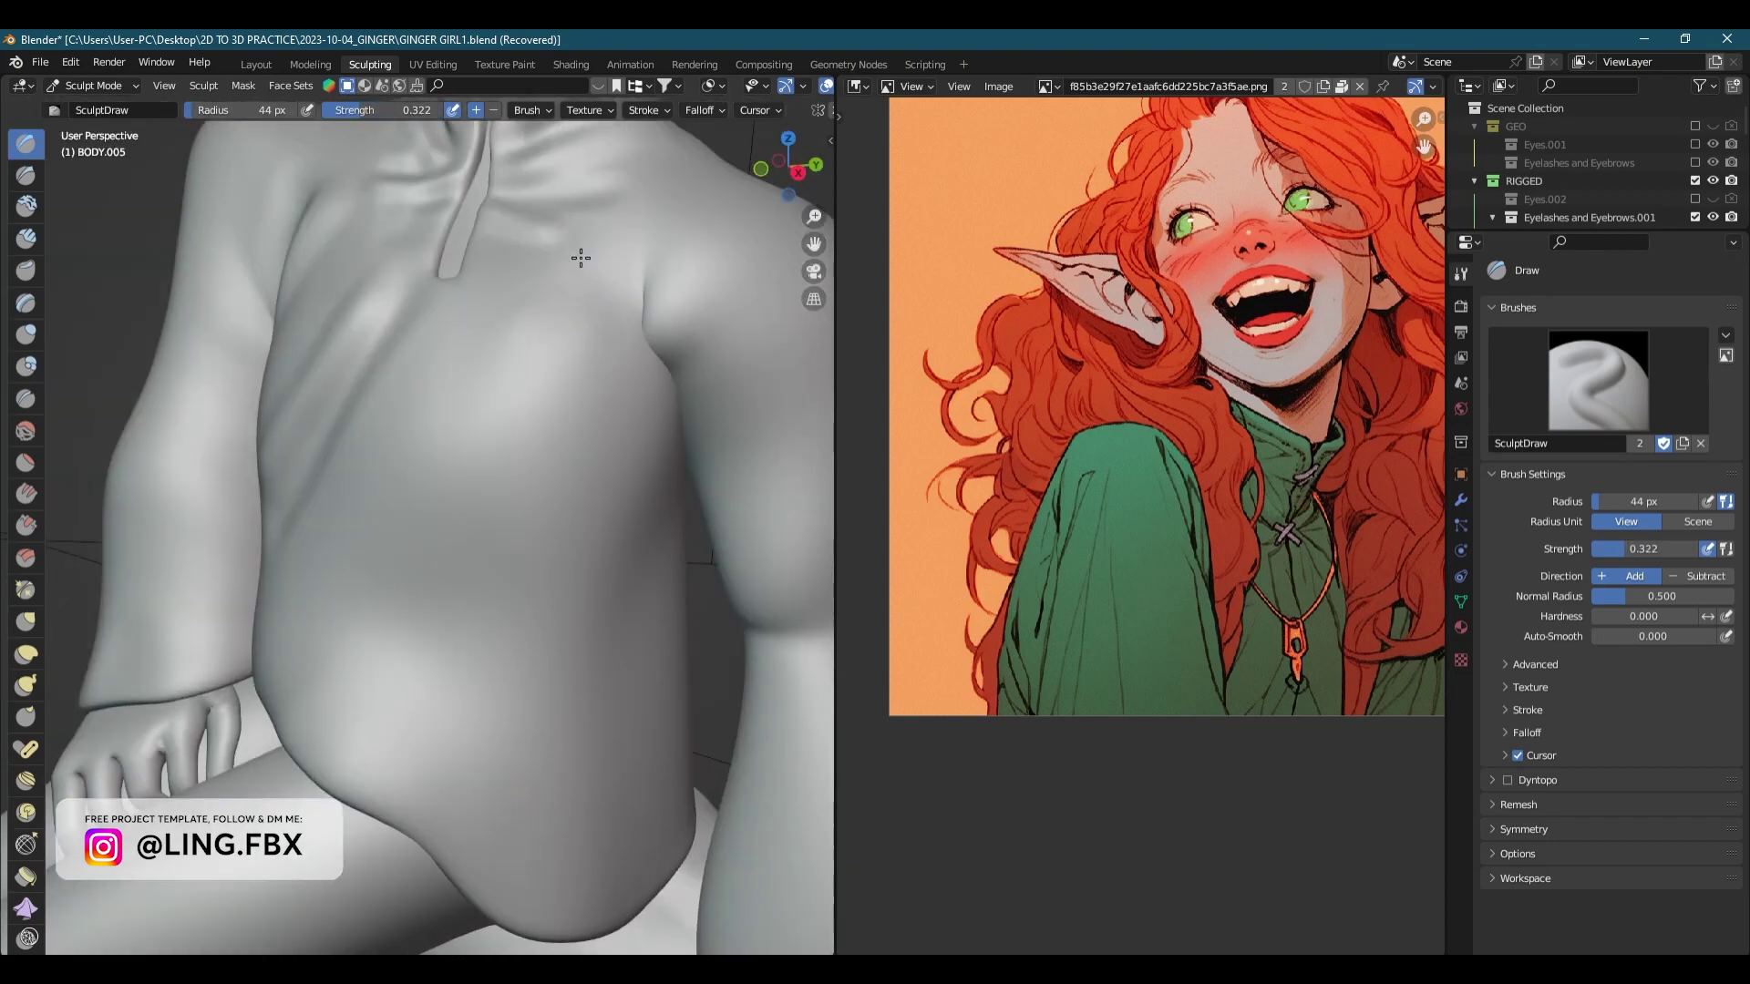
- Search BlenderKit for a 'nylon' fabric material and drag it onto the shirt
scroll(580, 258, up, 3)
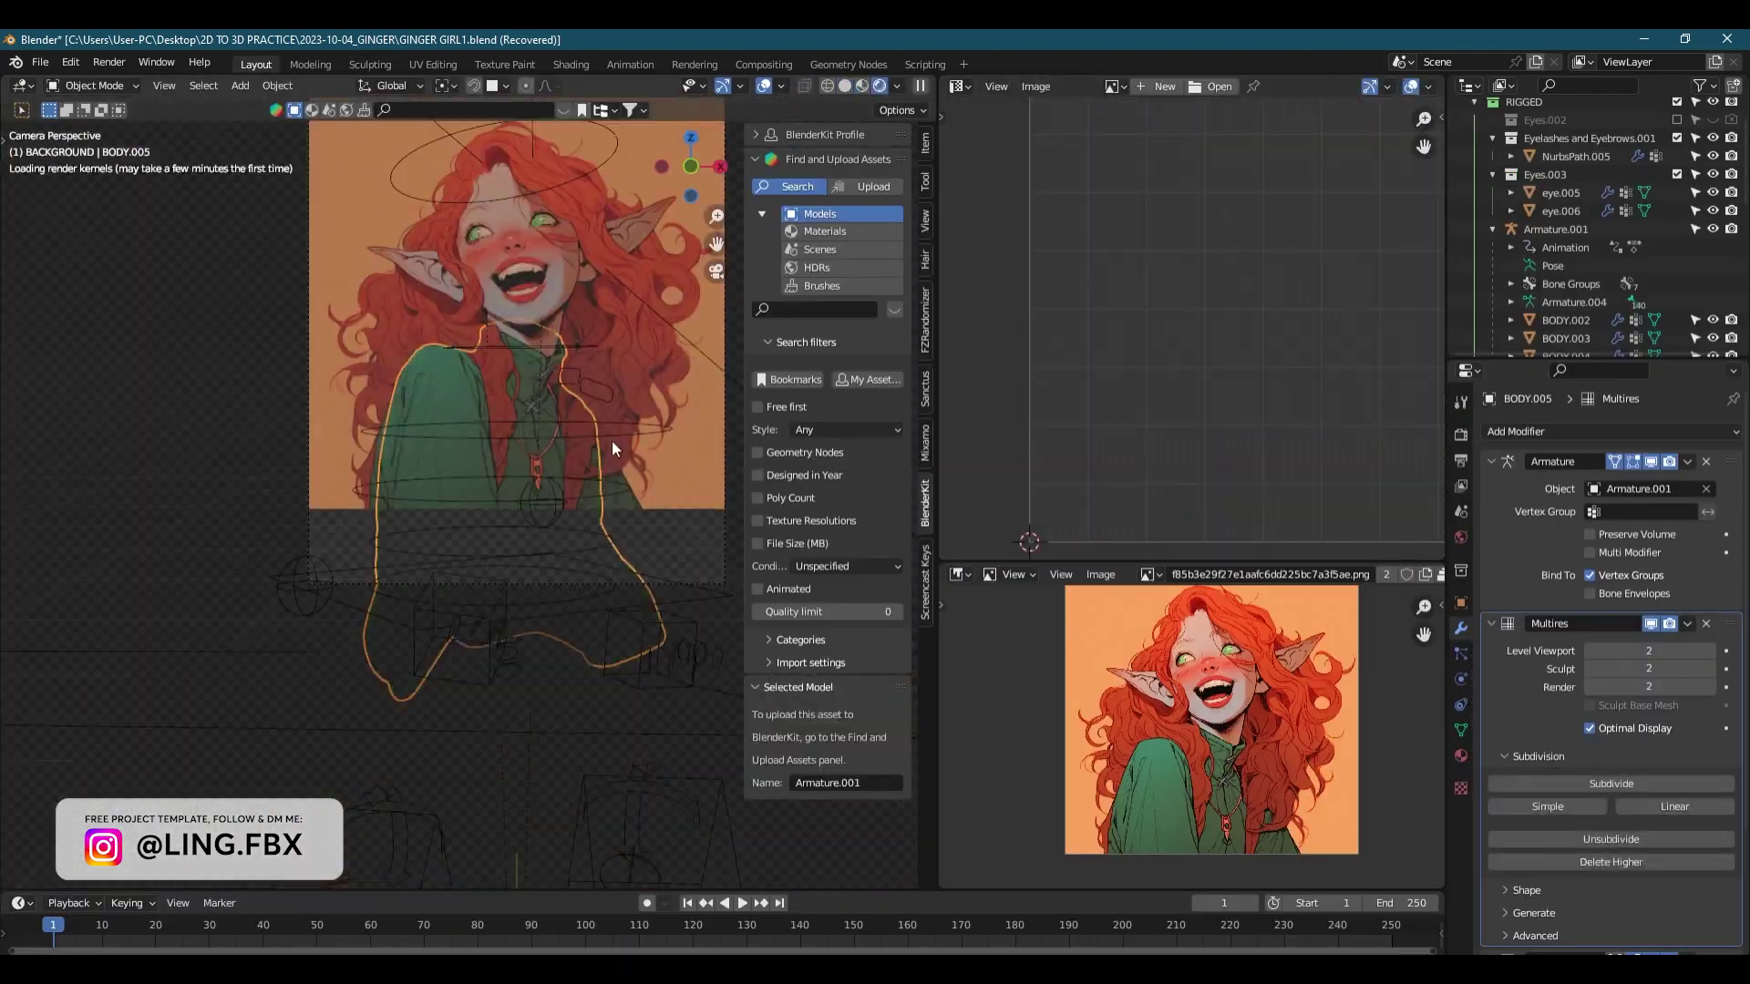
click(824, 249)
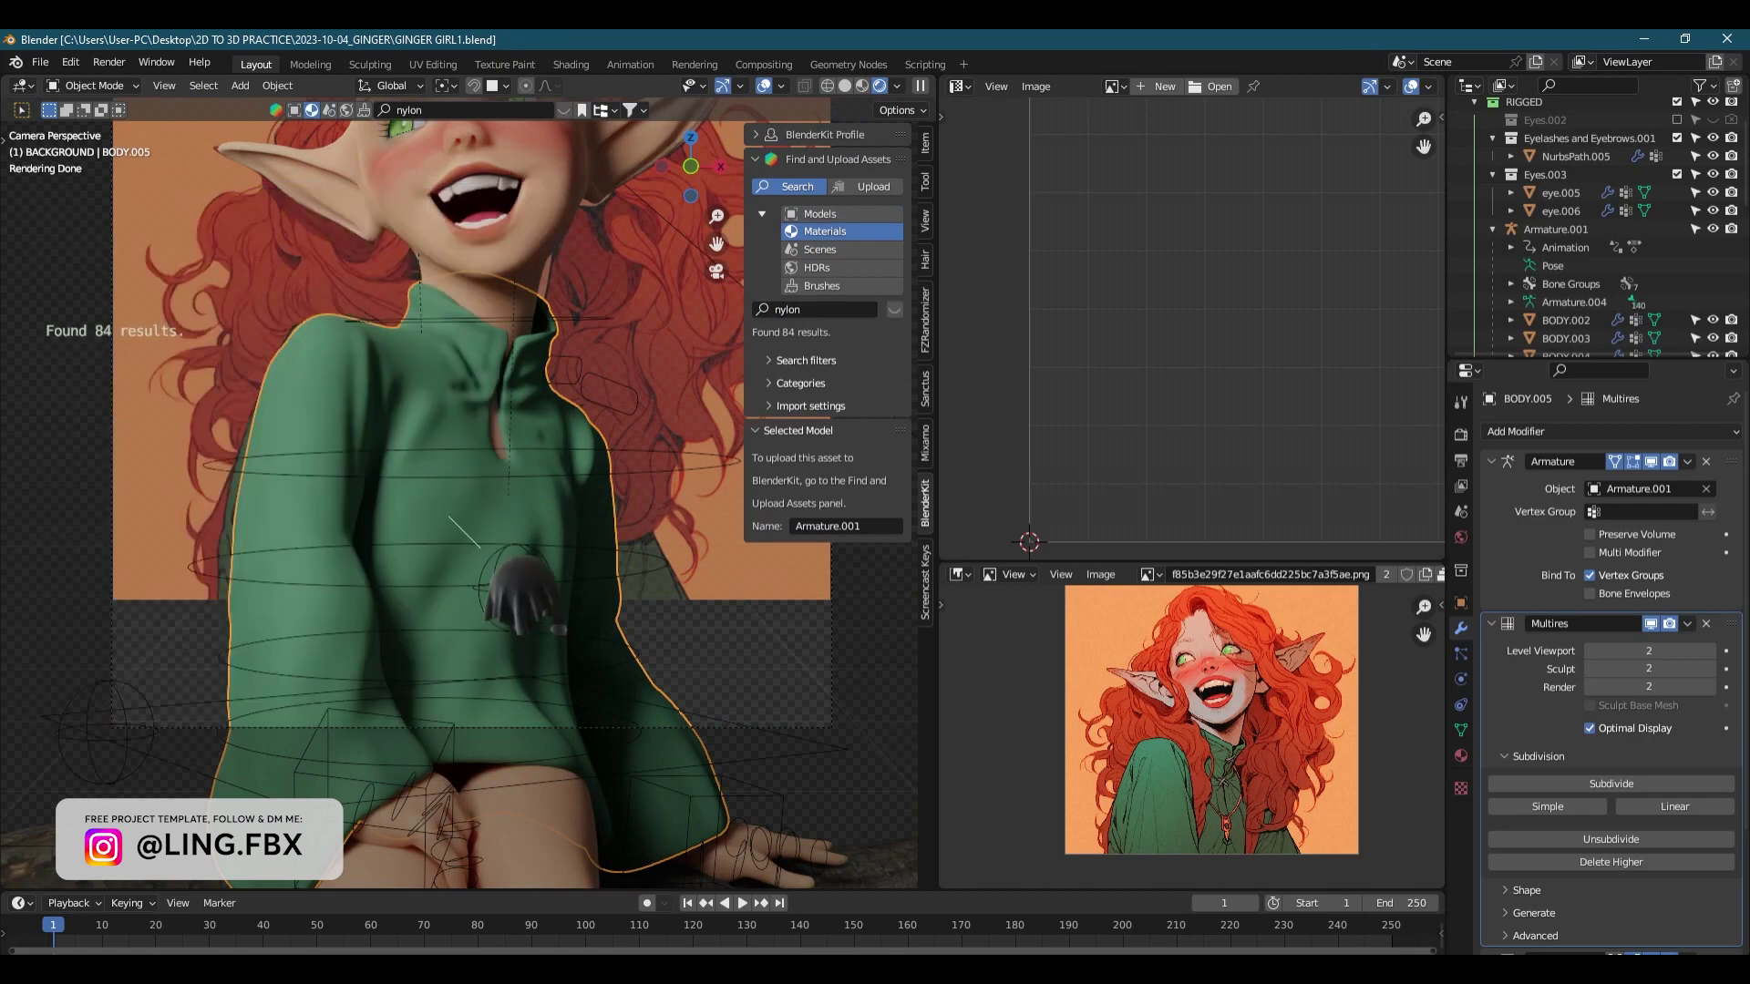
drag(483, 552, 516, 432)
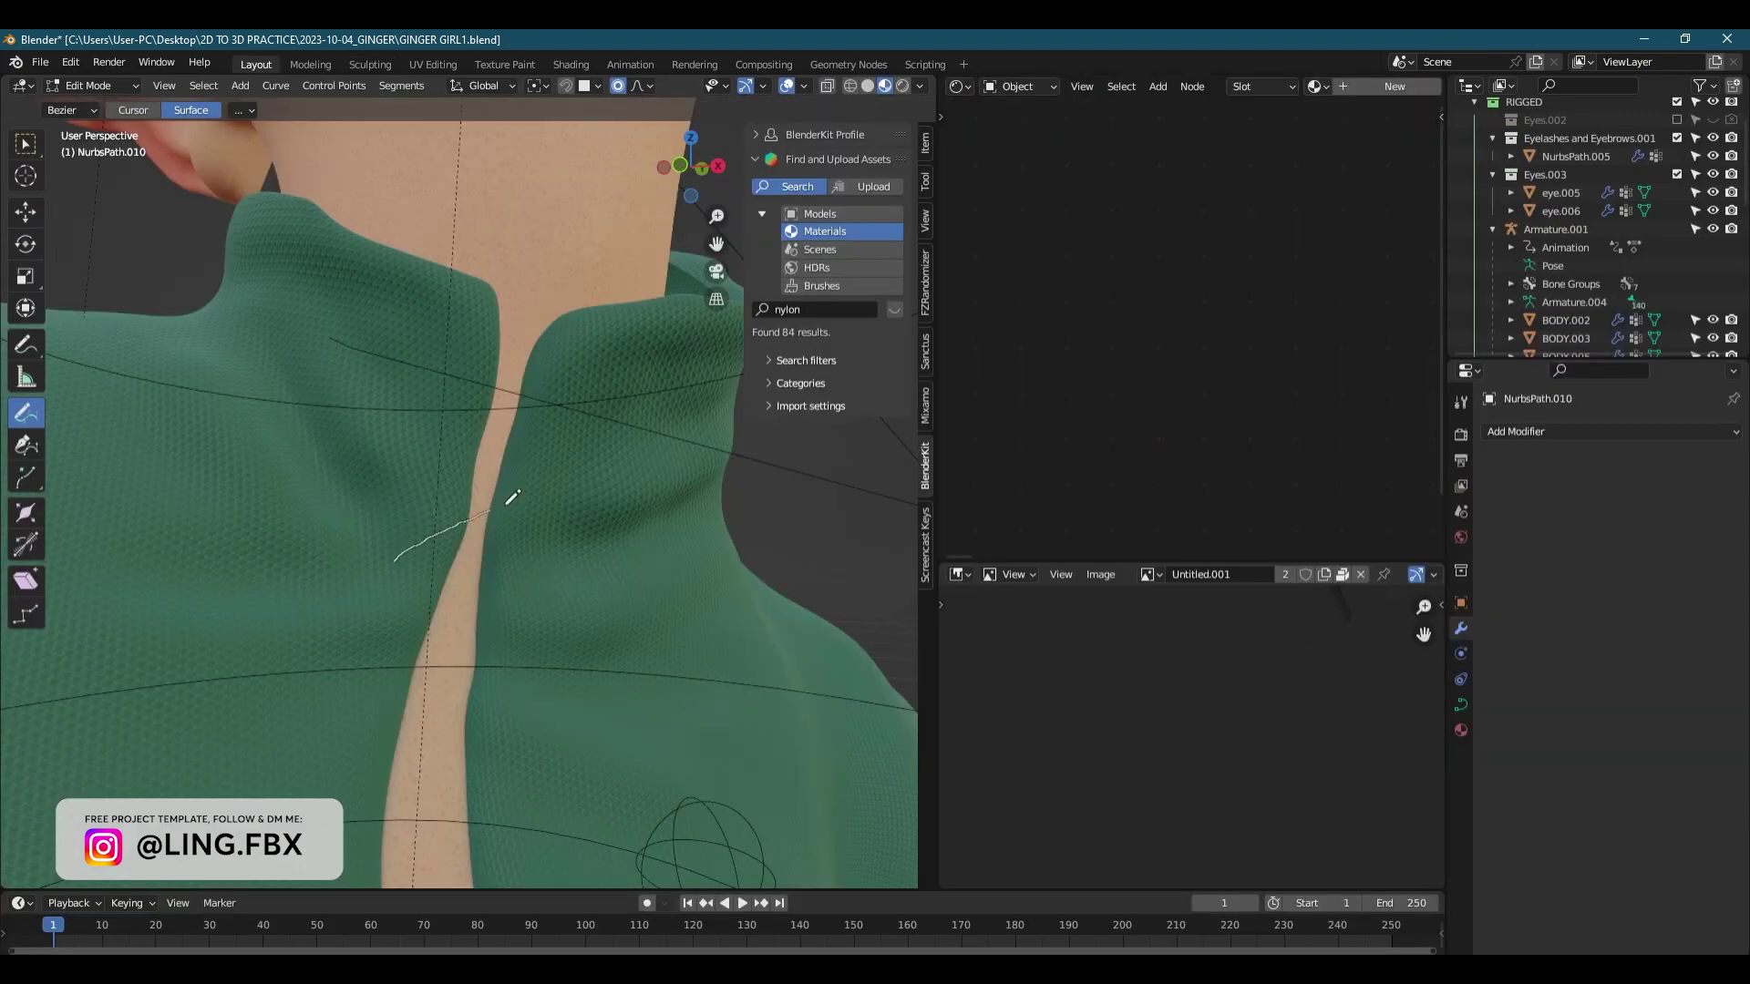
- Draw the crossed cord across the collar, clear its tilt, rotate its points and recolour it navy
drag(267, 523, 390, 486)
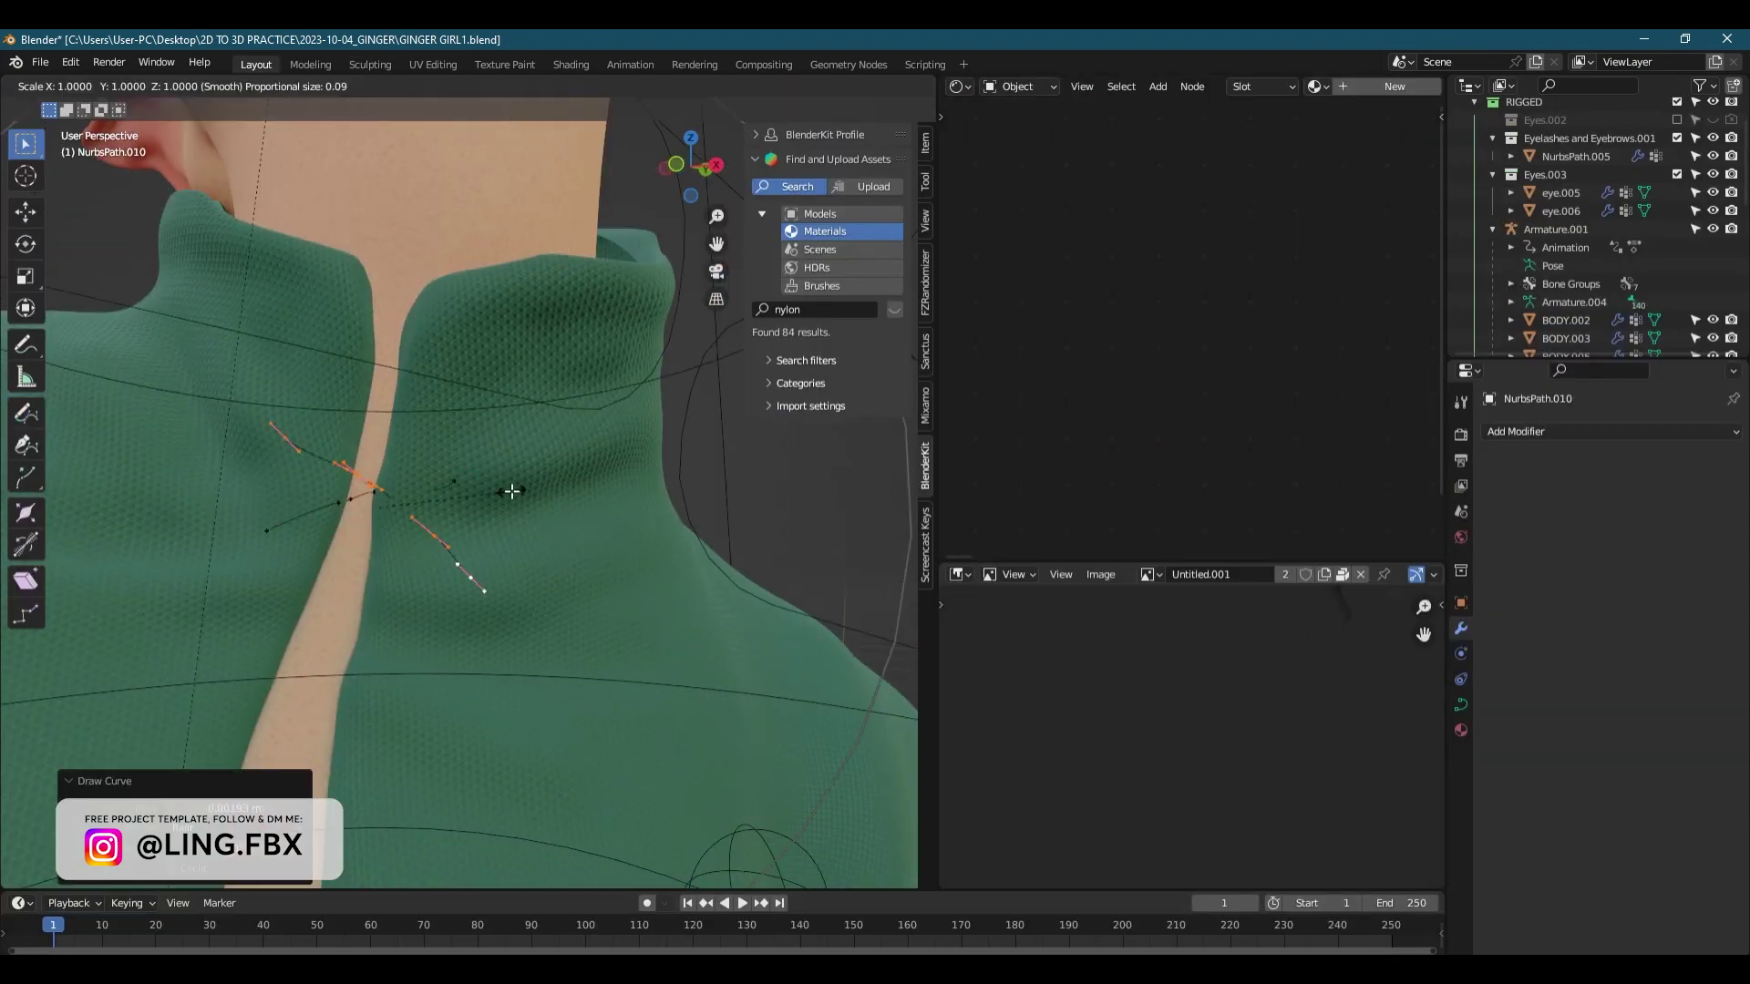
click(484, 446)
key(KP_Decimal)
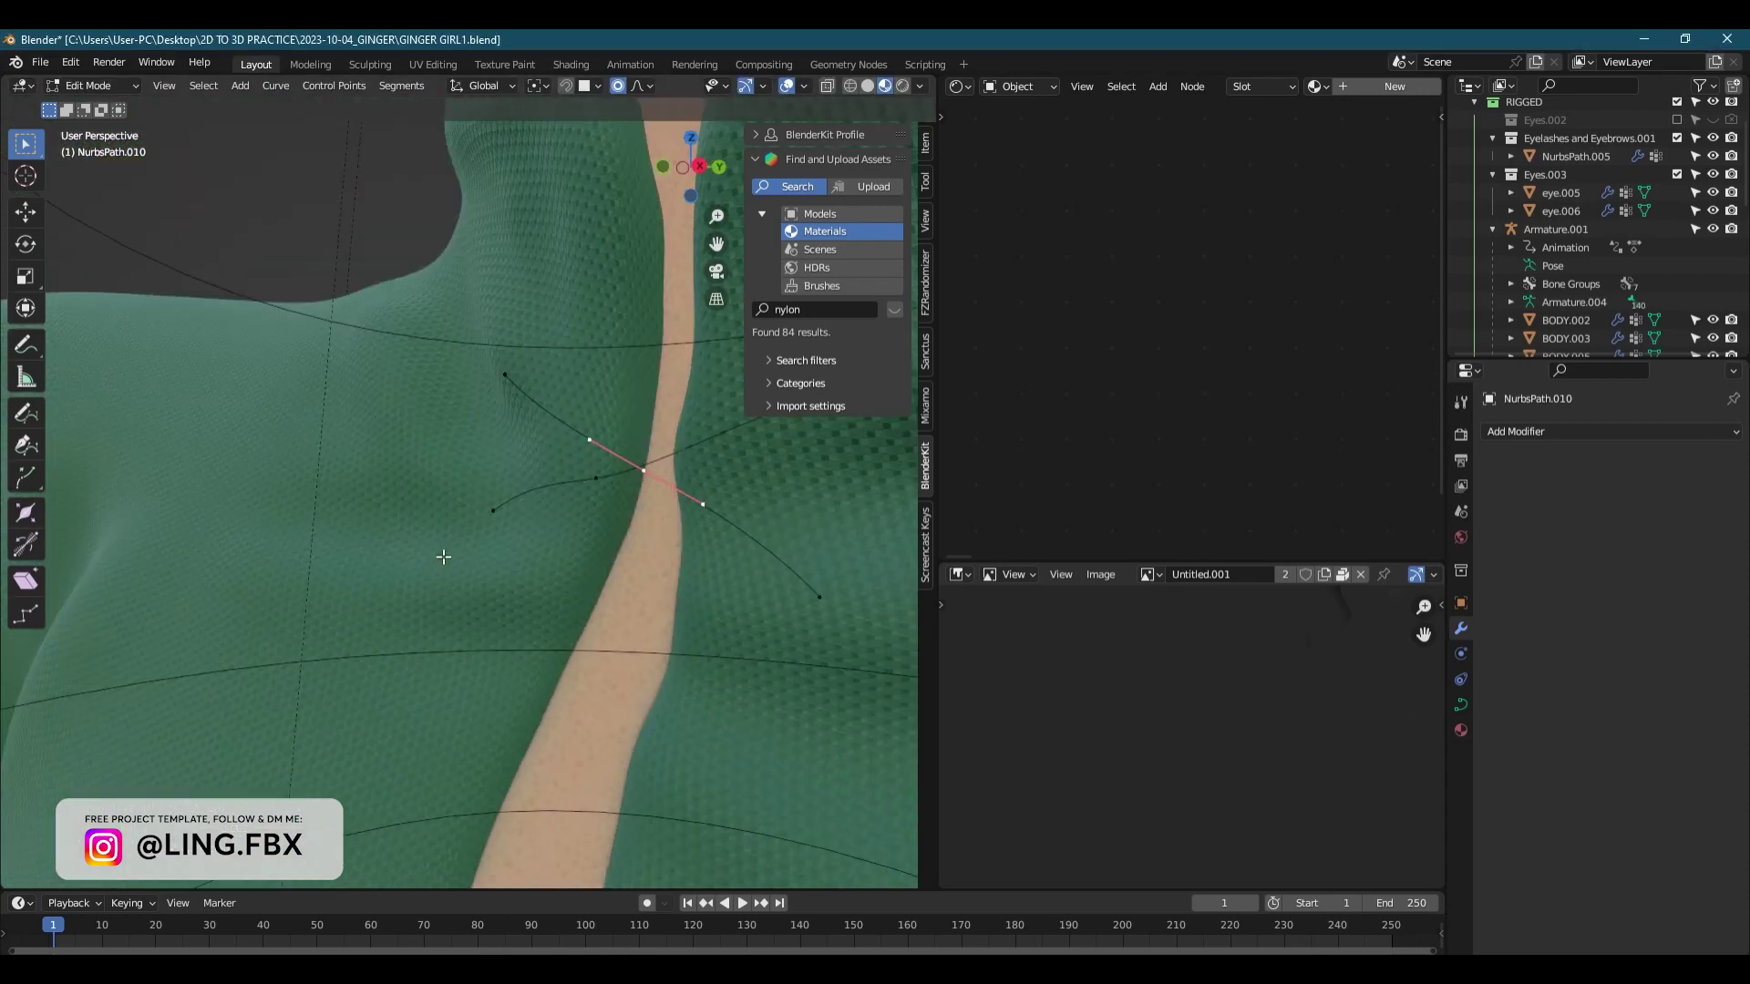
key(r)
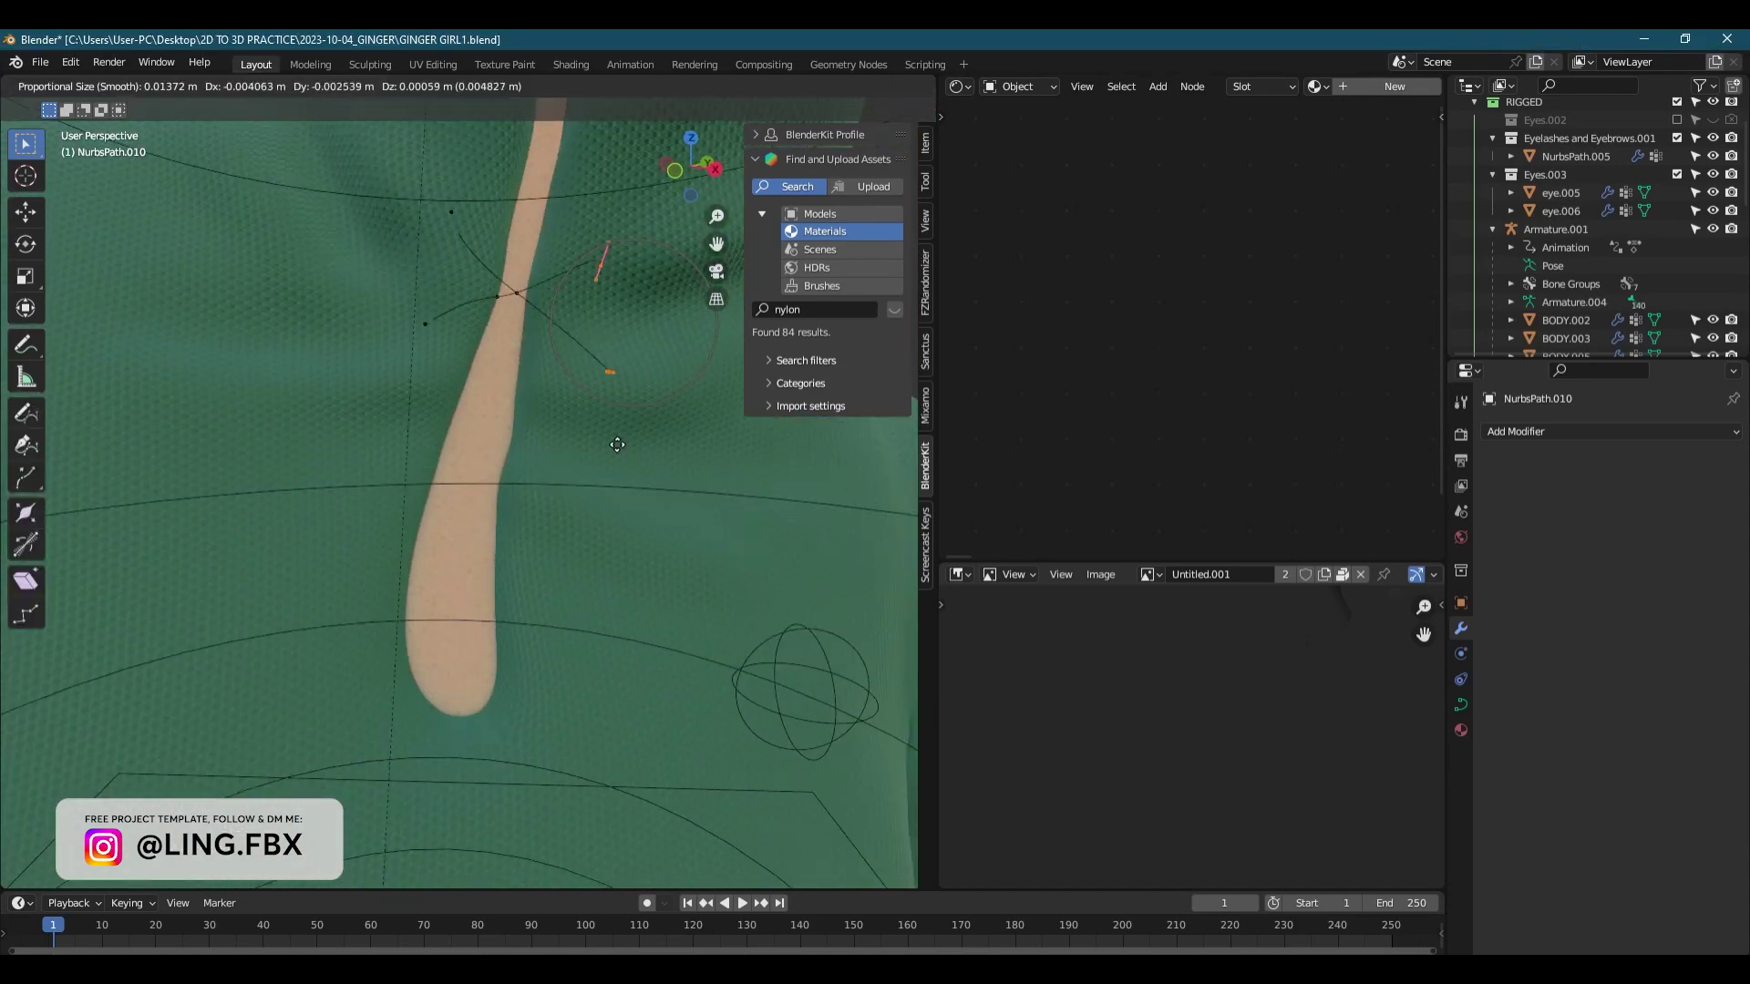
click(1458, 700)
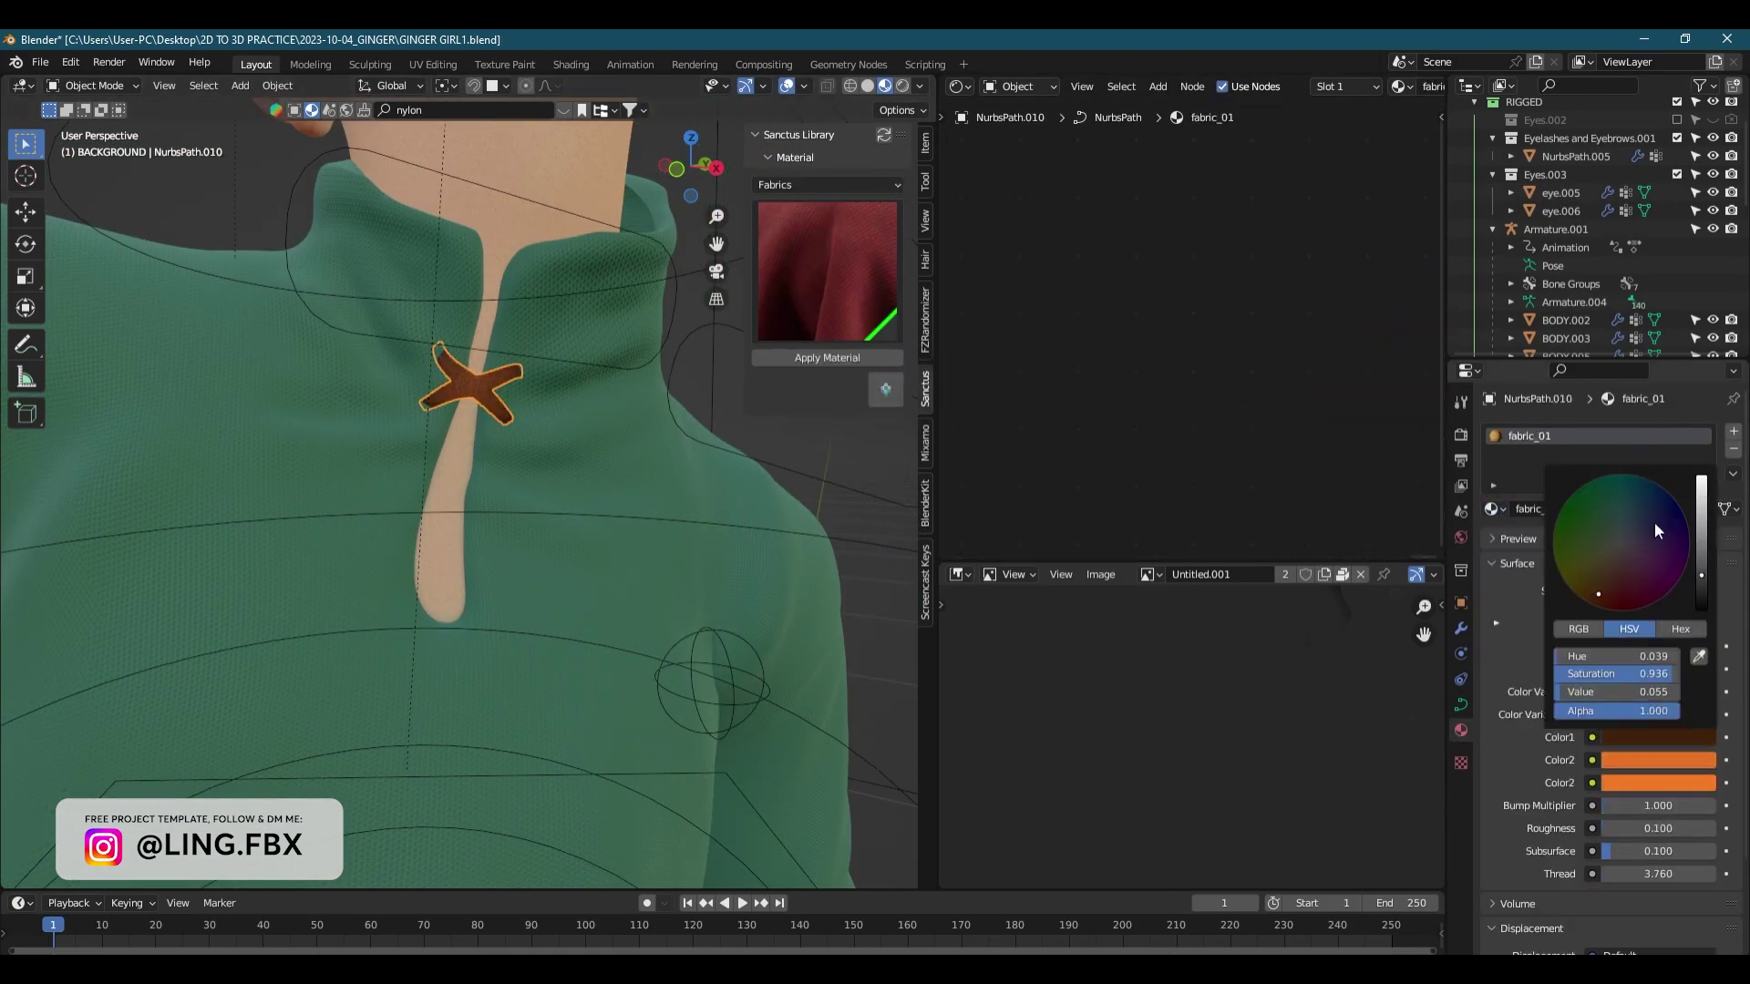
drag(1654, 522, 1613, 538)
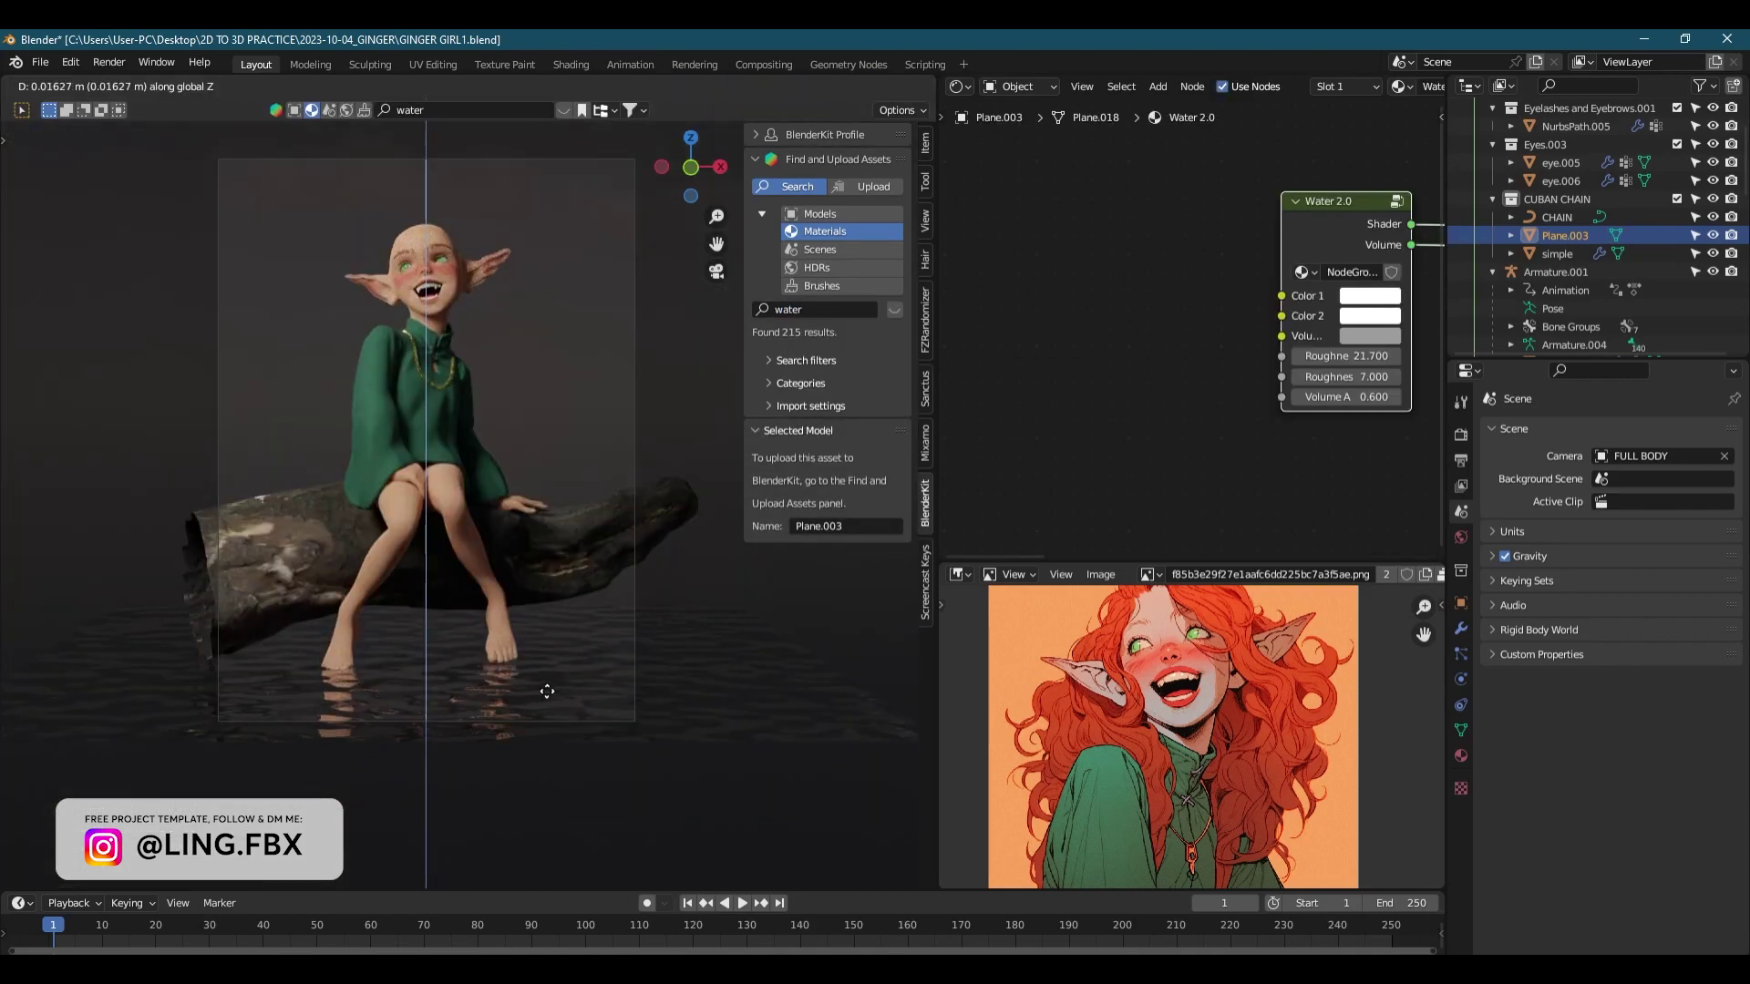
- Remove the box's top face, apply brown_mud_03 to it, and select the Water 2.0 plane
click(446, 575)
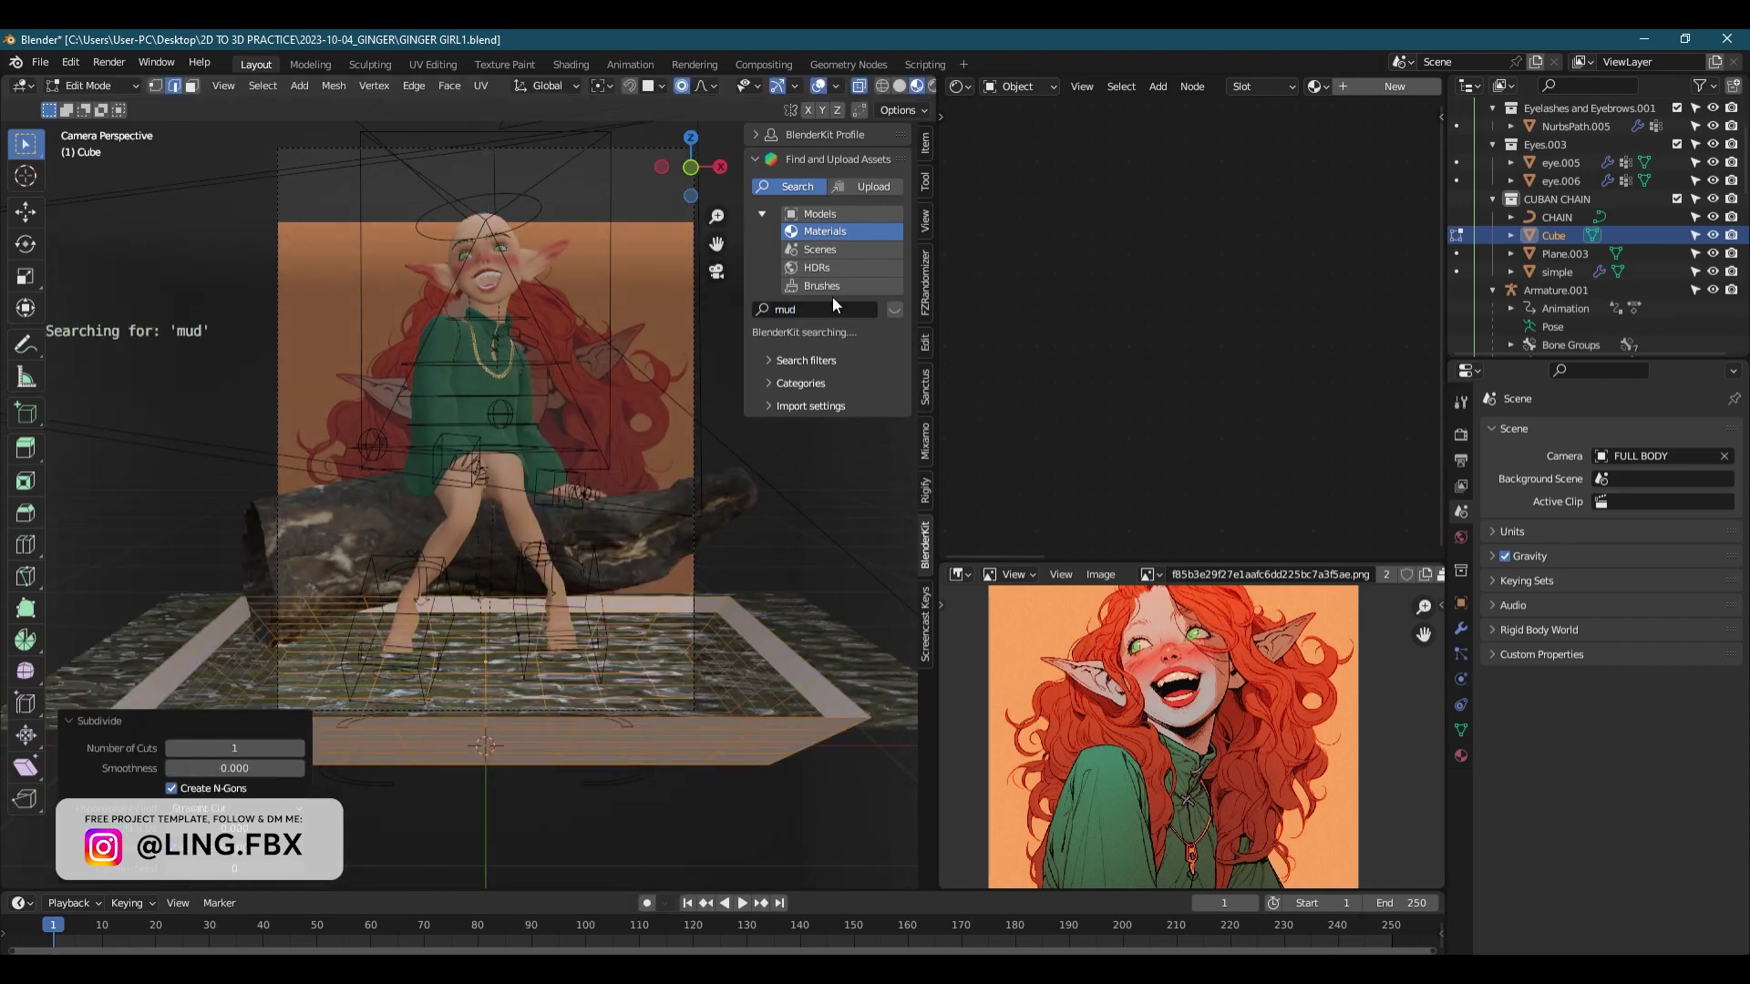
key(Tab)
drag(492, 228, 738, 752)
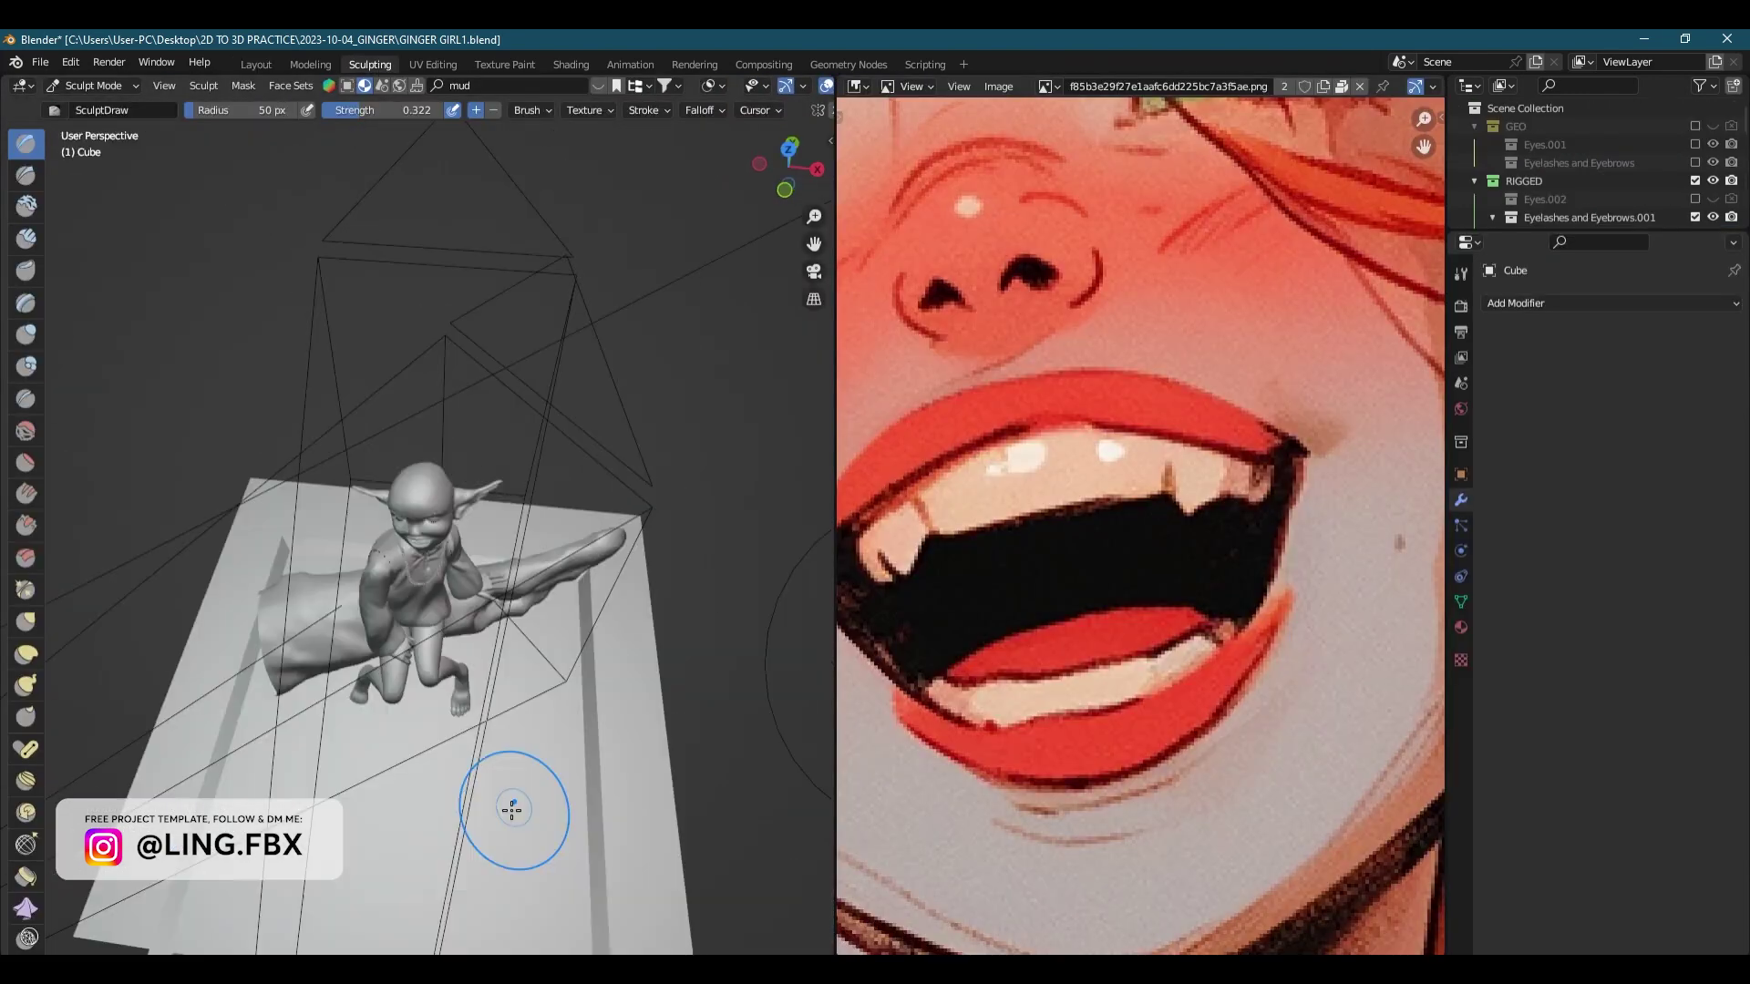
key(slash)
scroll(548, 457, up, 3)
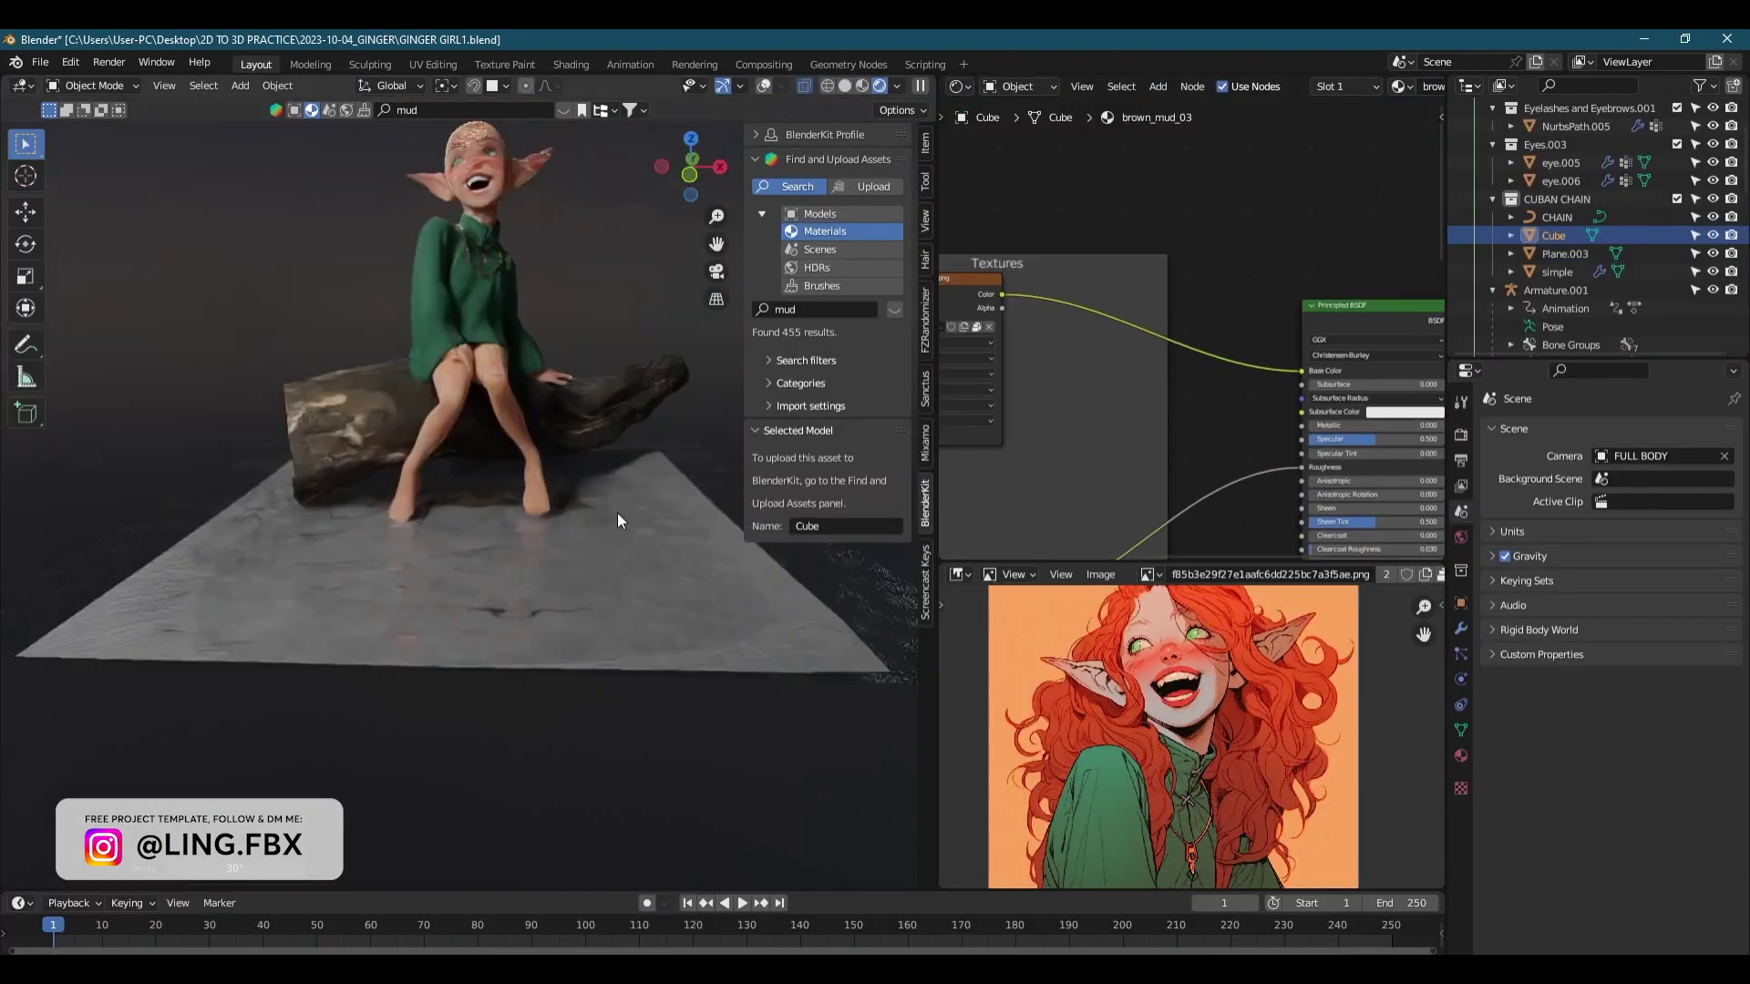
key(KP_0)
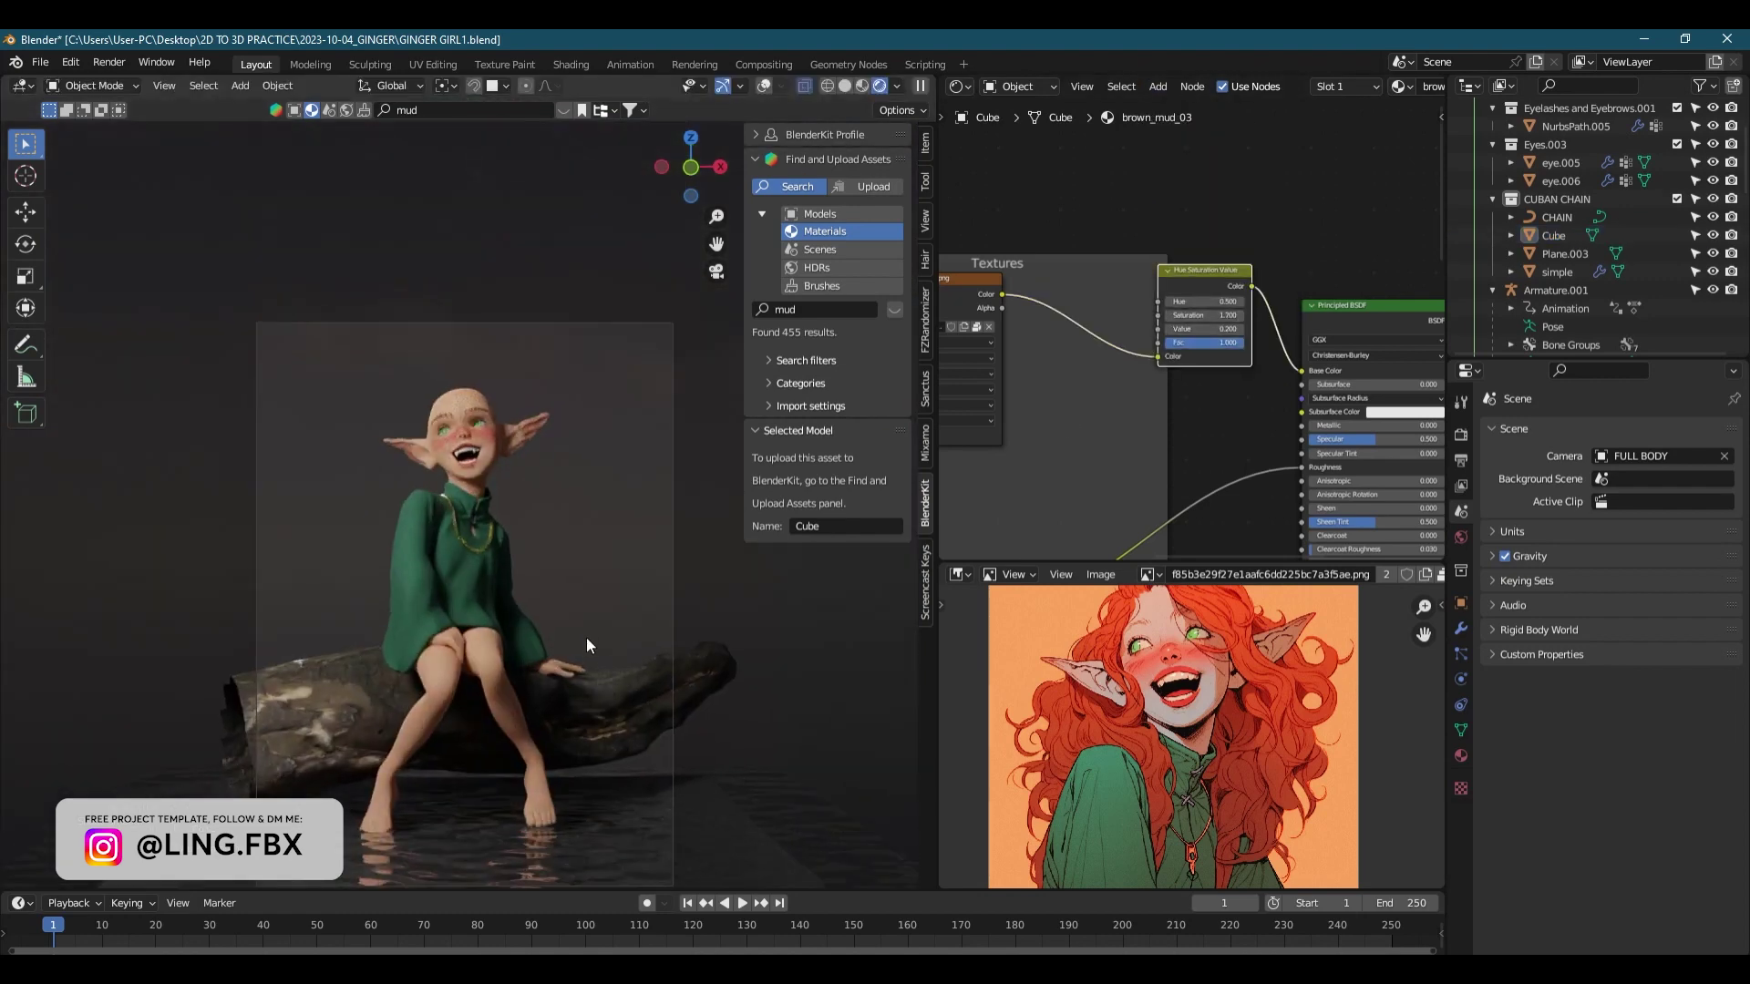
click(586, 632)
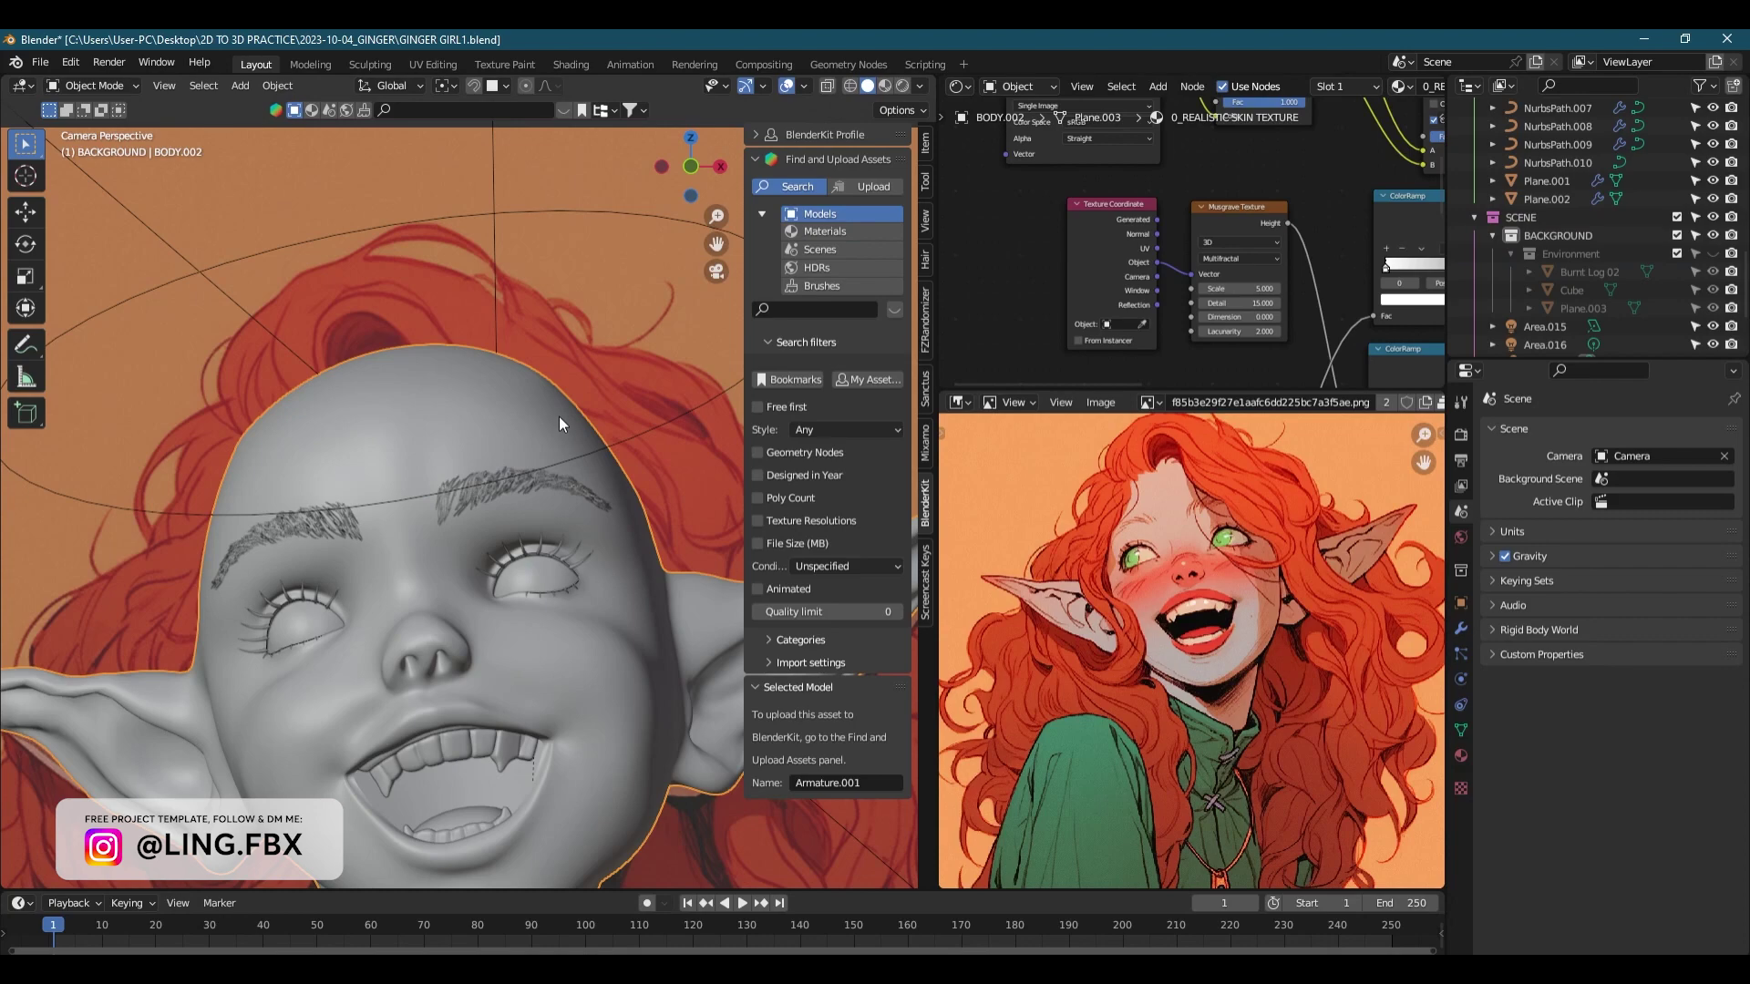
- Pull the hair guide curve points closer to the scalp with proportional moves, including NurbsPath.013
click(241, 85)
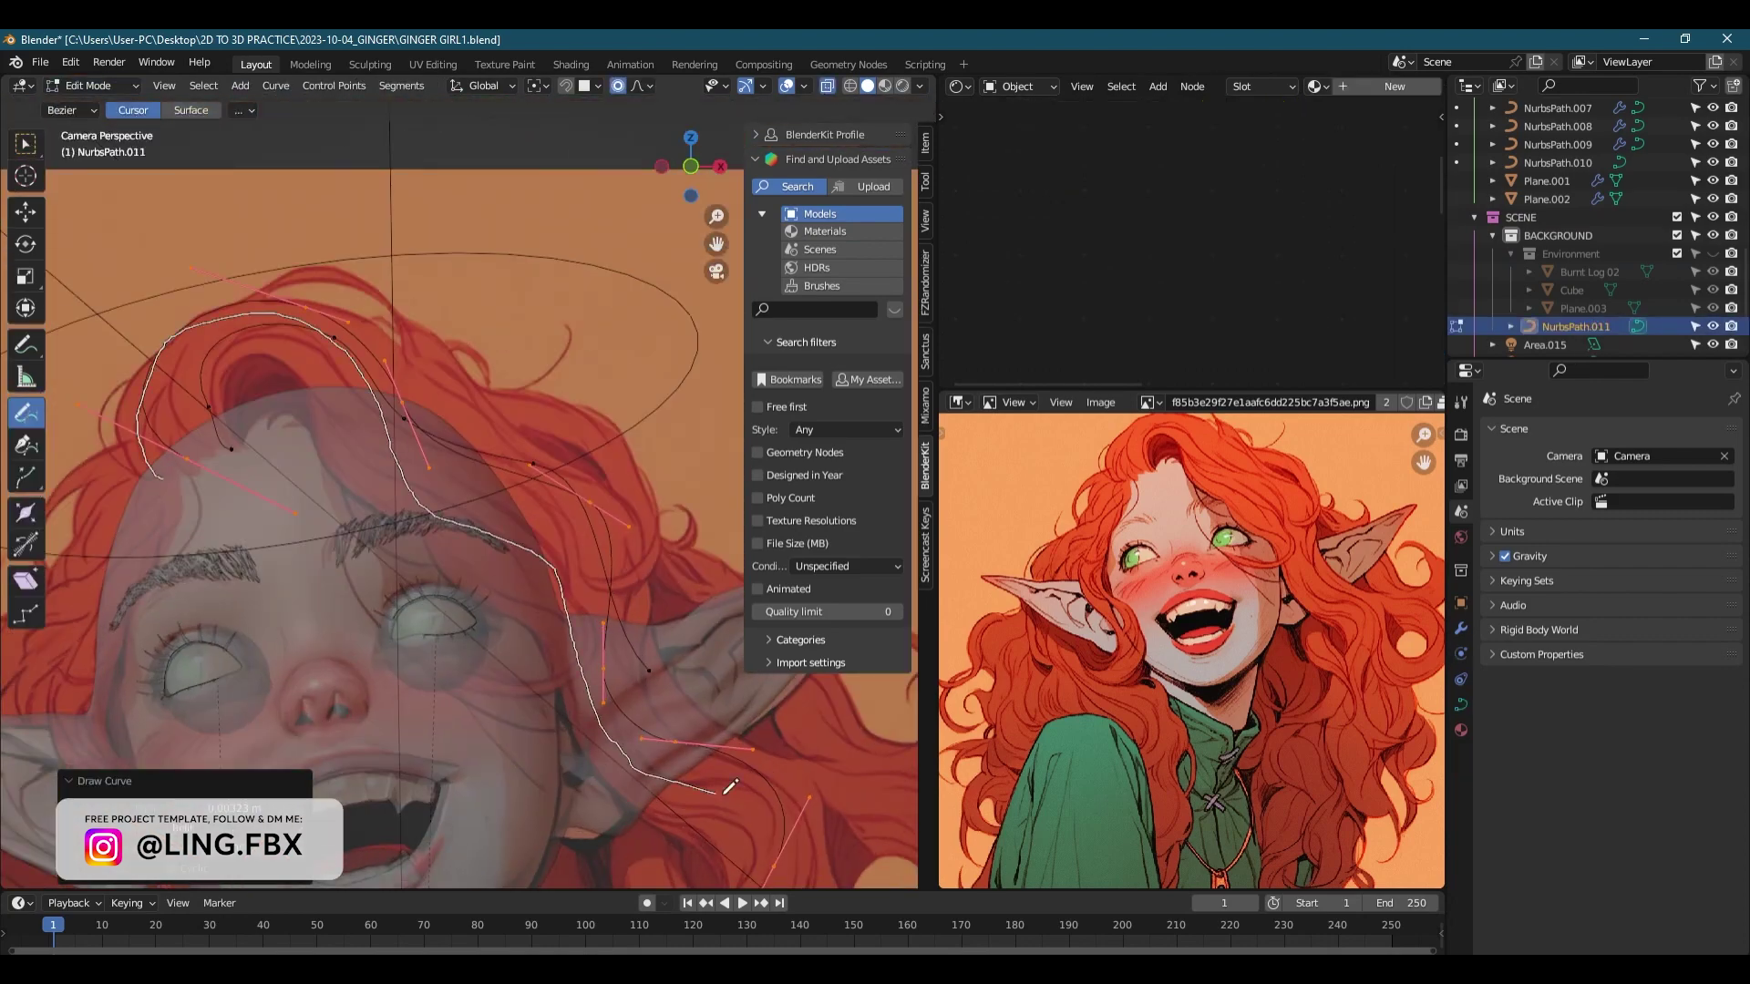
right_click(485, 454)
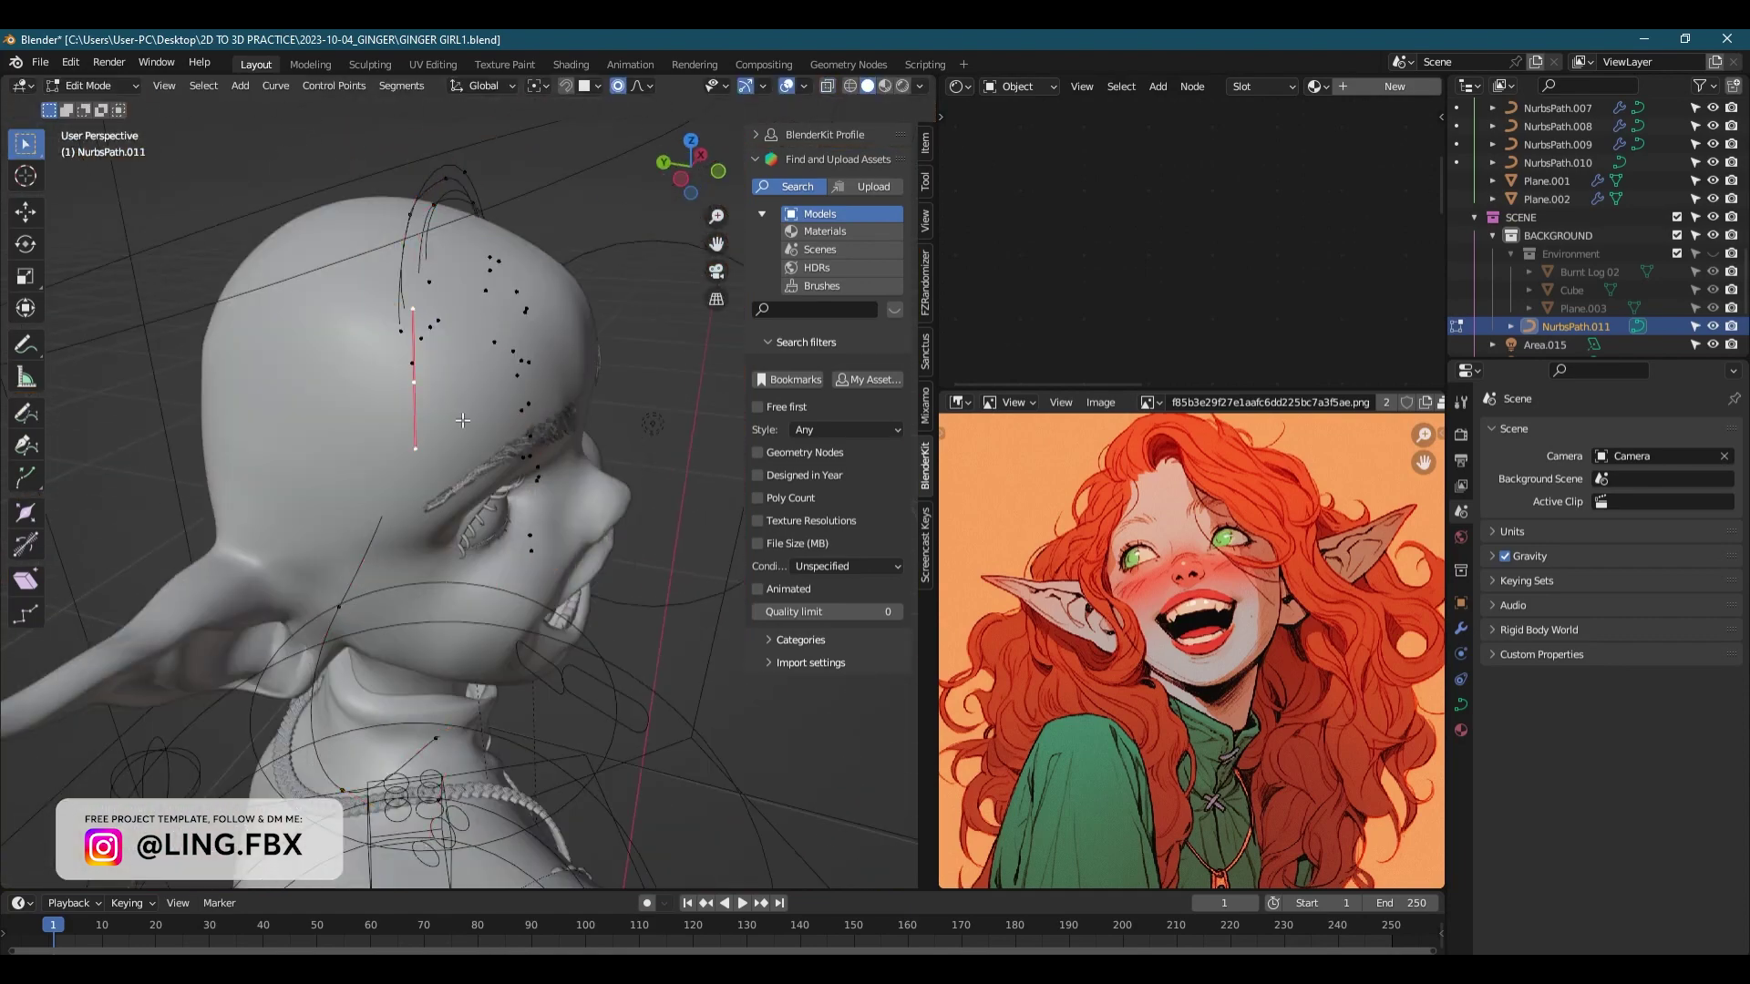
key(g)
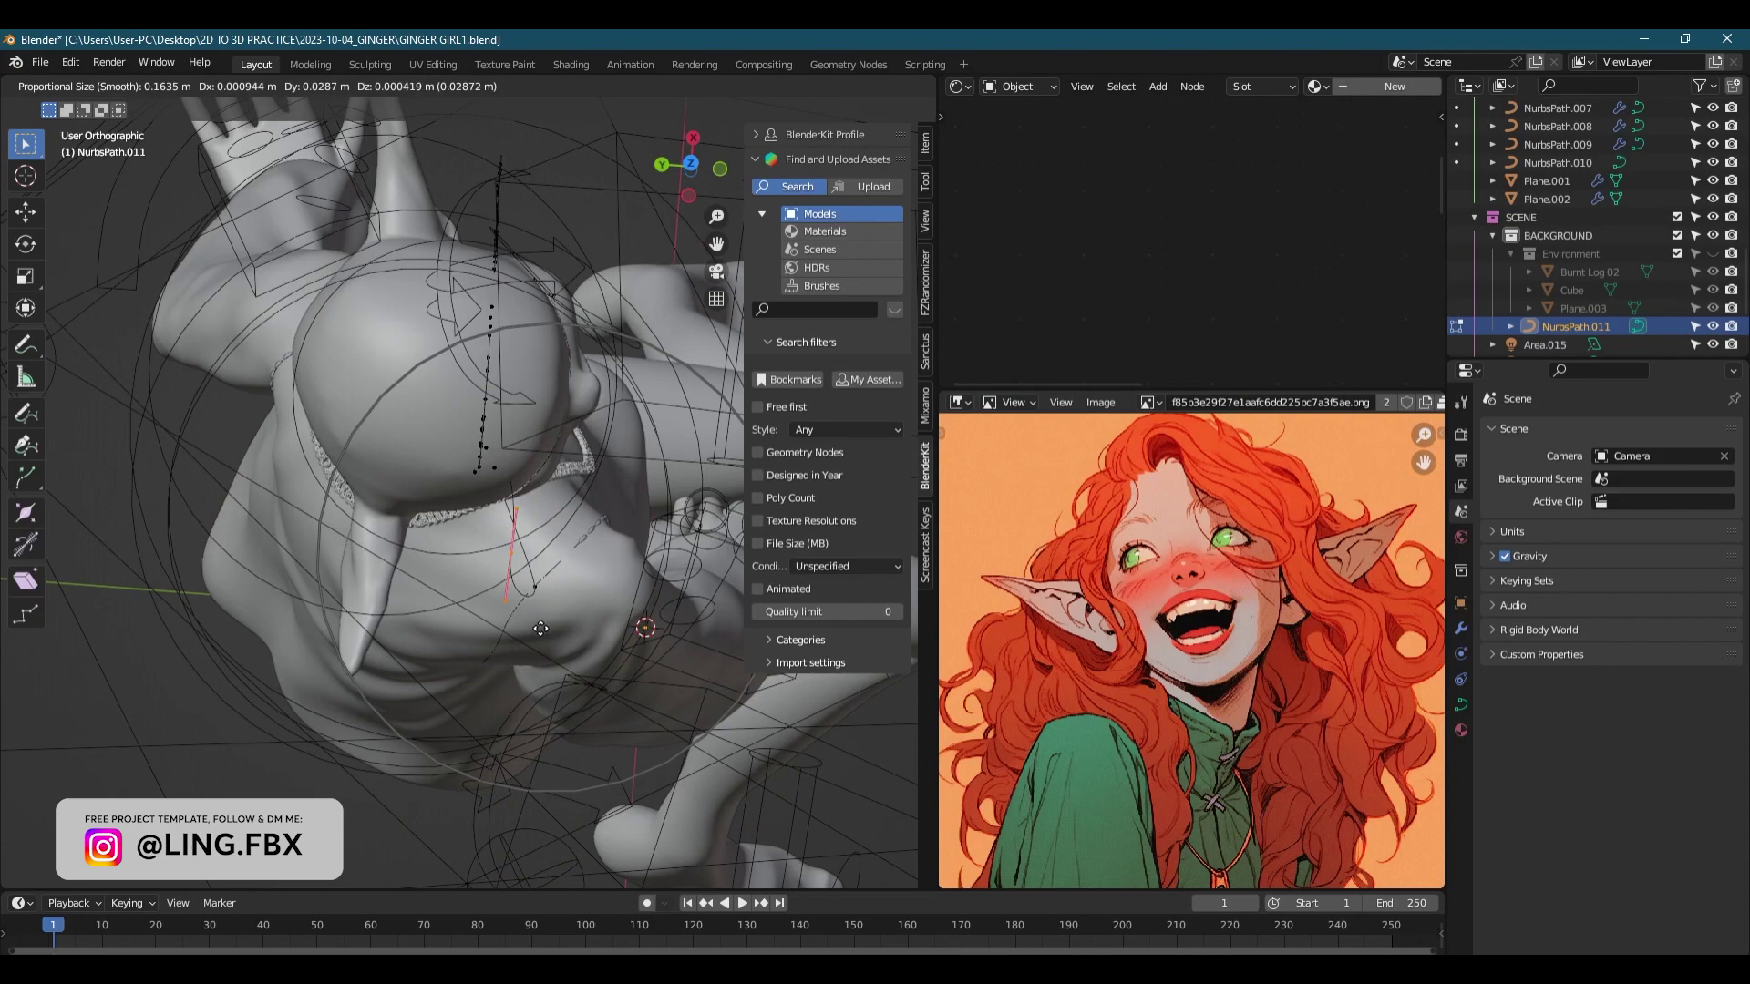
click(541, 629)
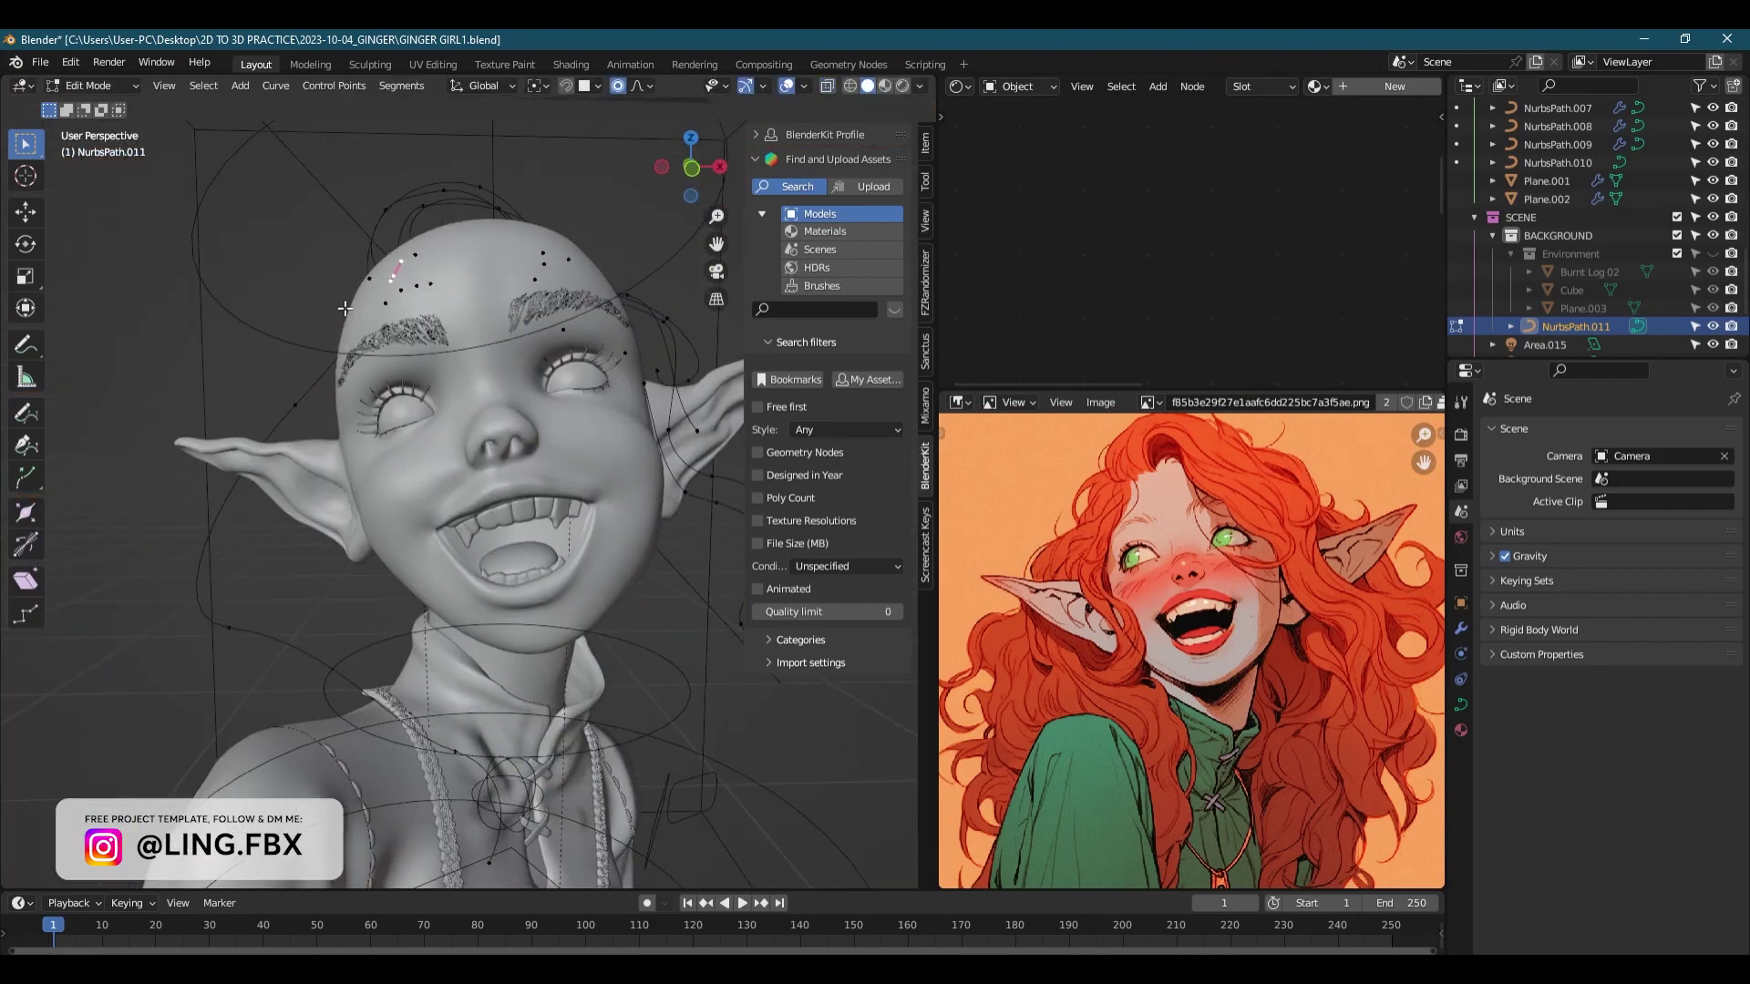
middle_drag(344, 308, 546, 425)
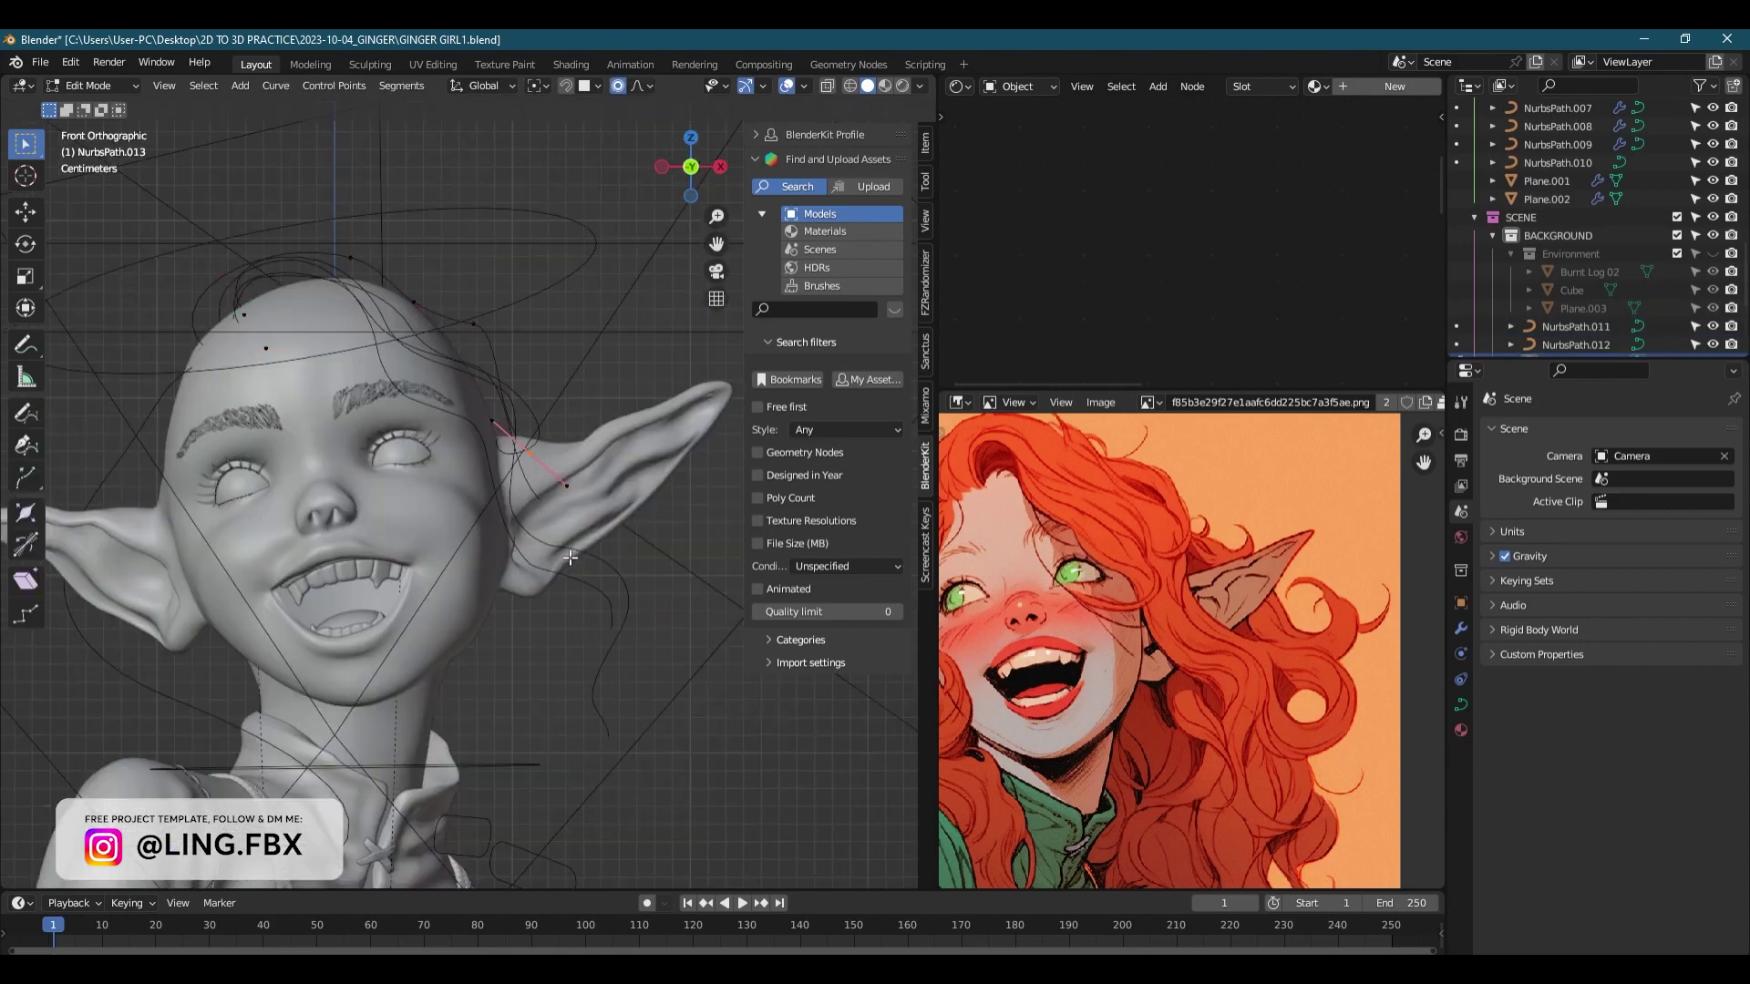
key(g)
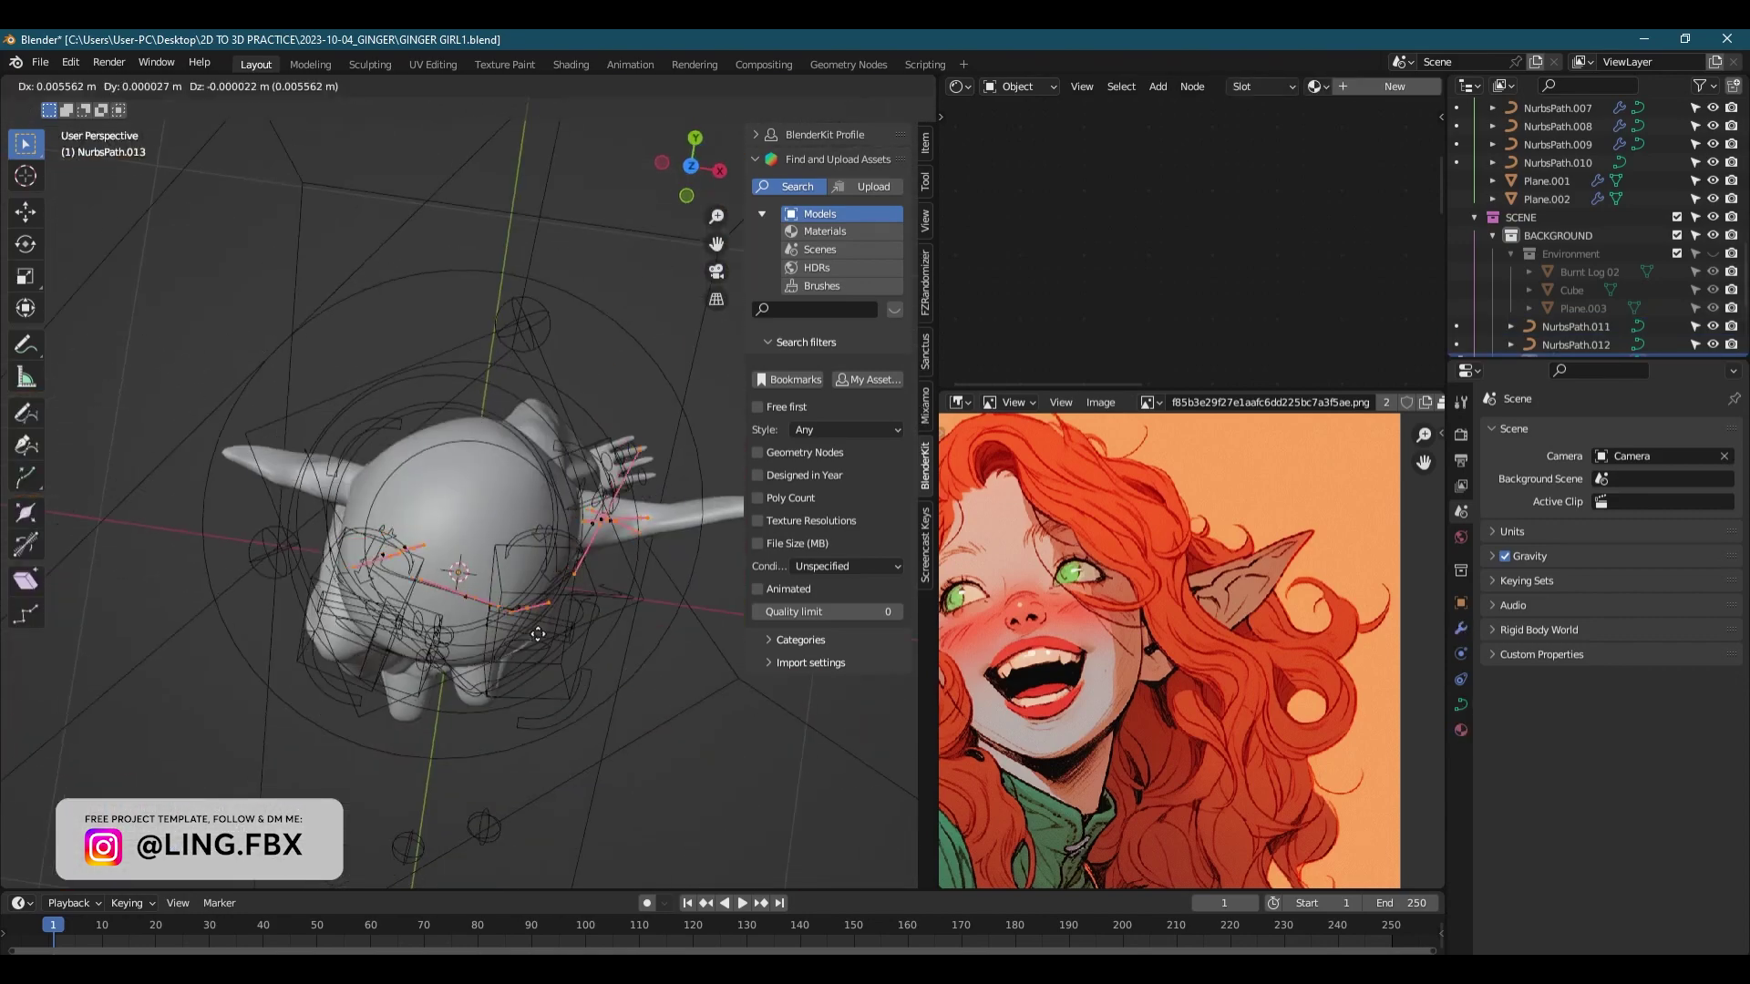
key(g)
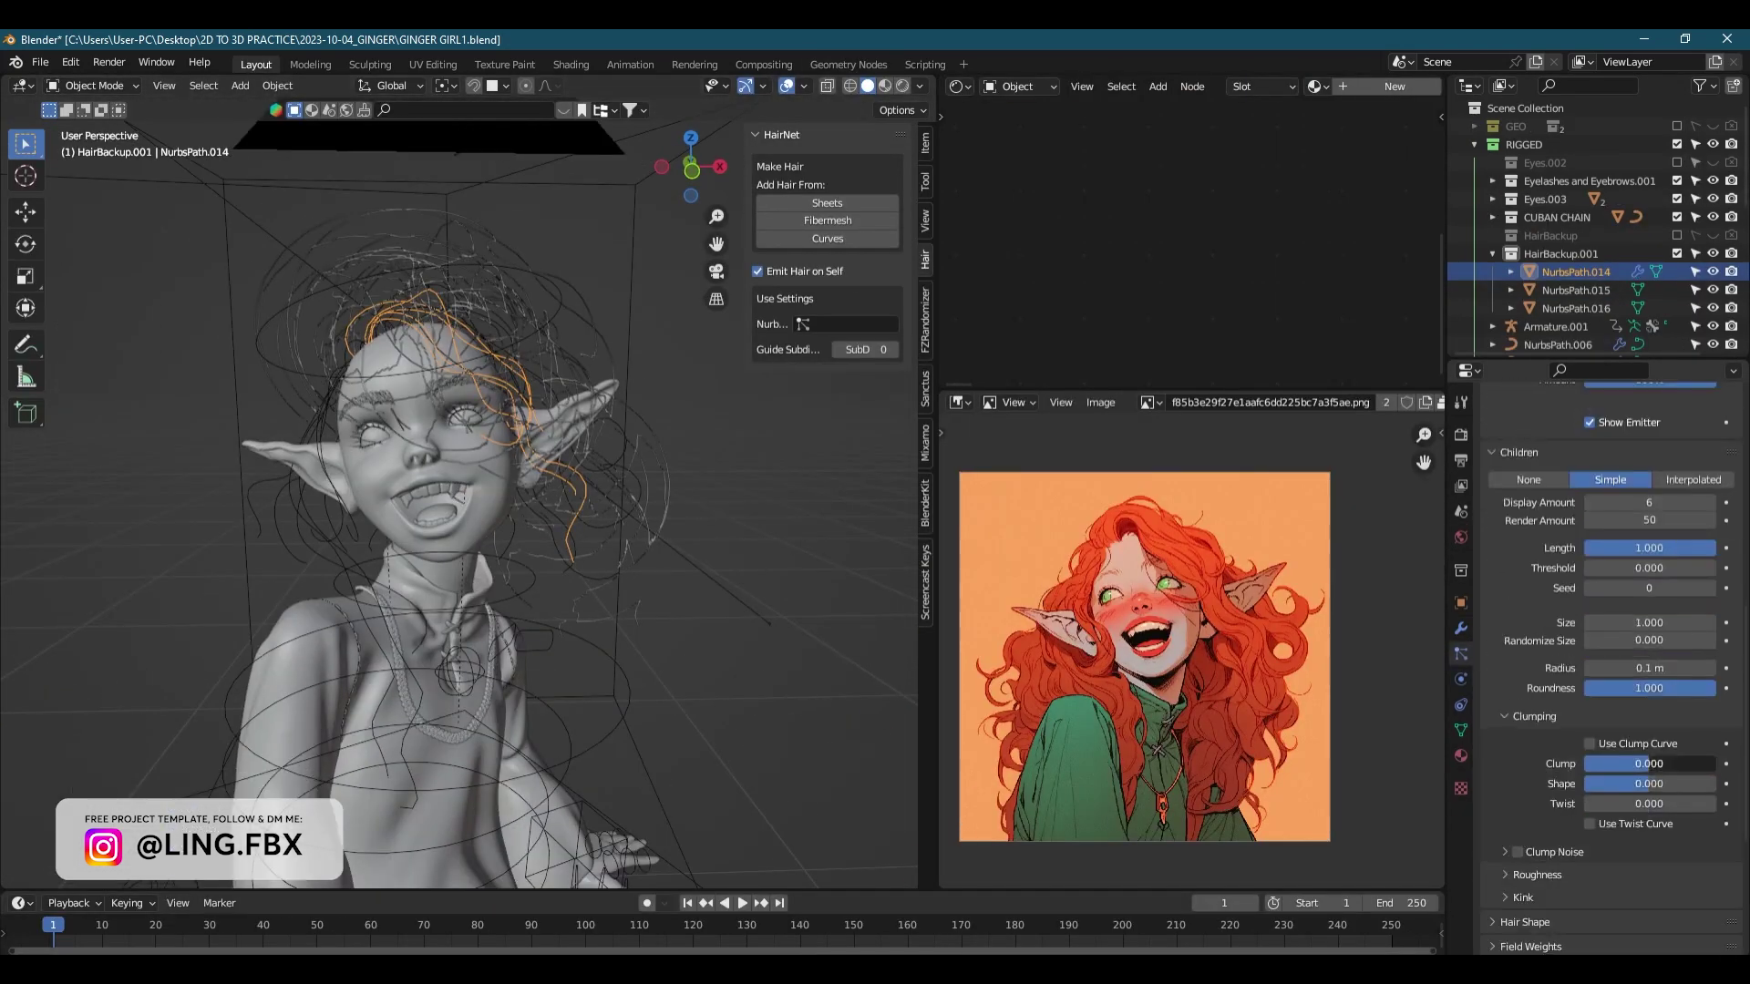
- Reshape the clump curve, thin the strand diameter scale and add slight uniform roughness
drag(1491, 868, 1722, 919)
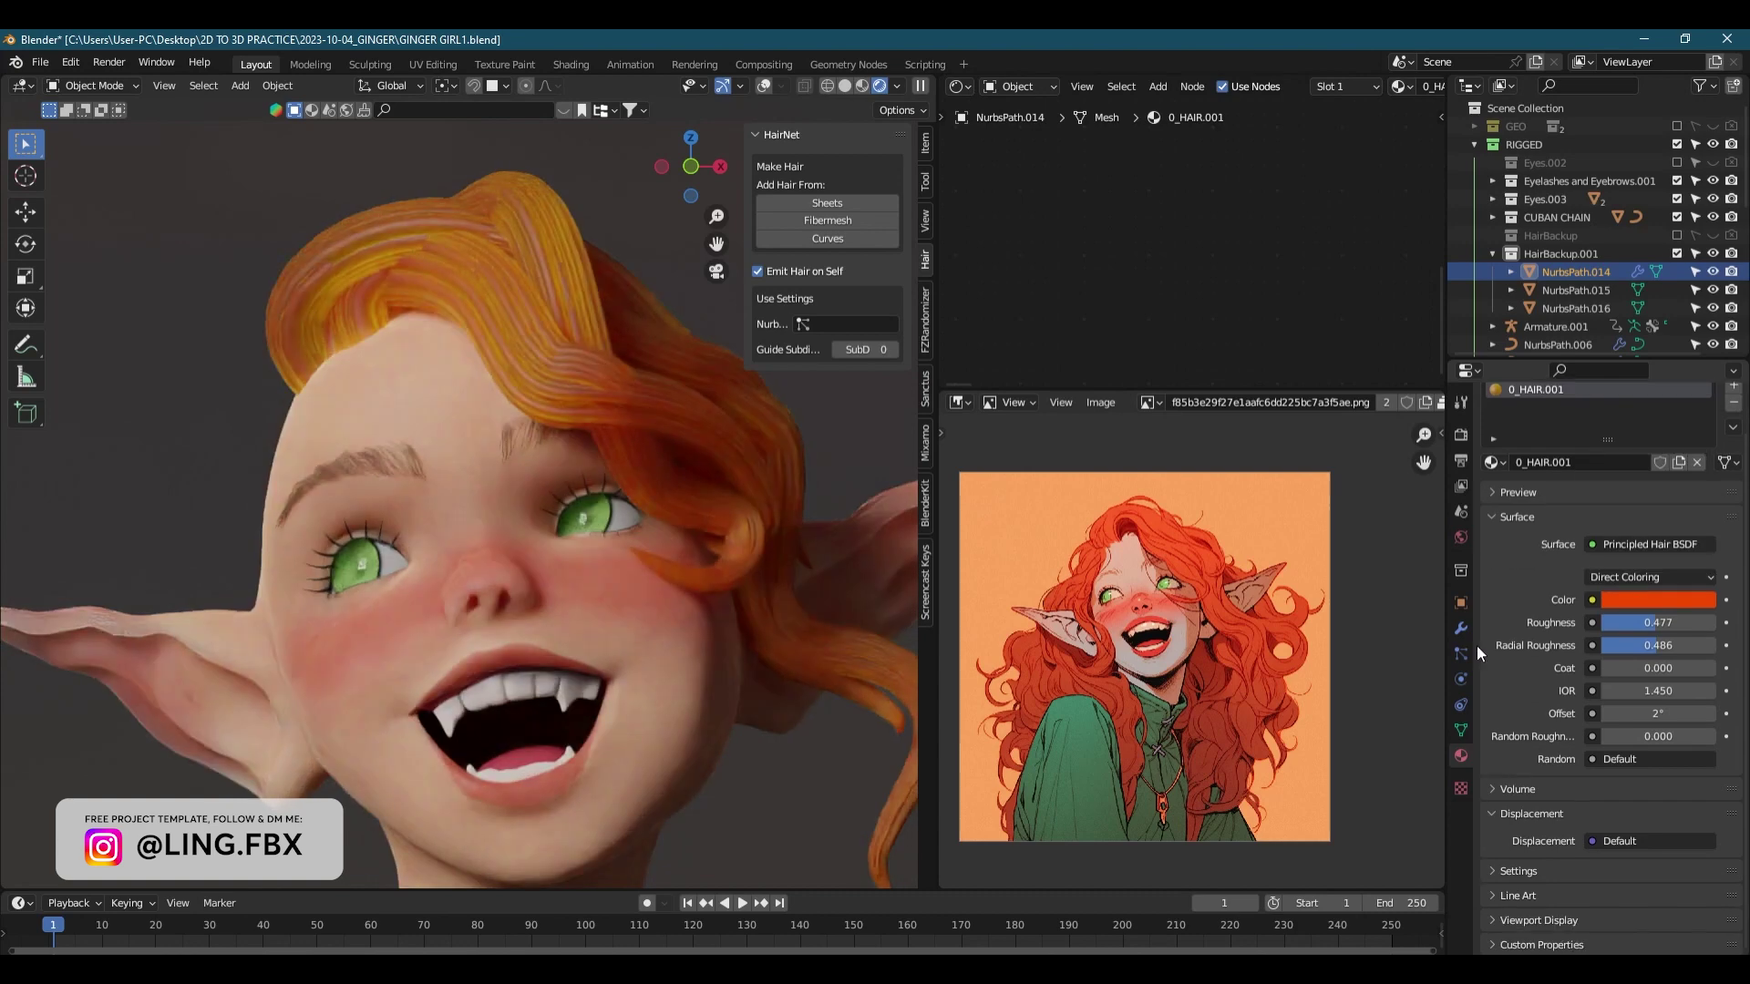
click(1461, 653)
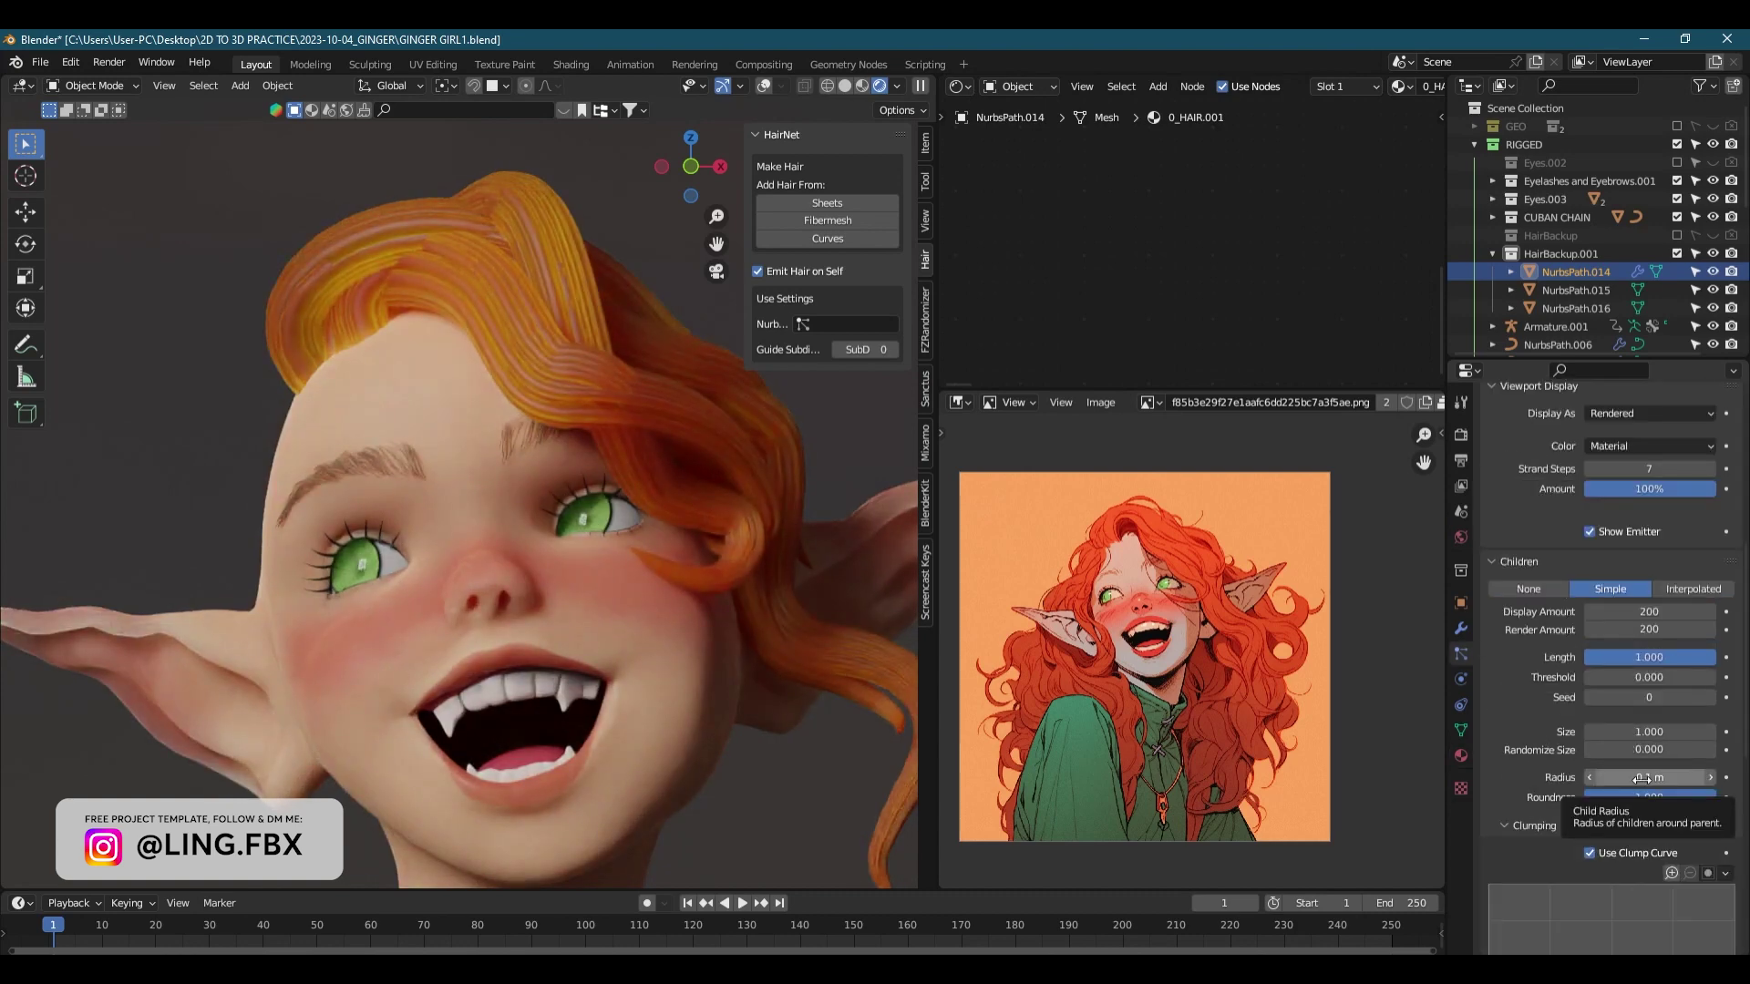
scroll(1622, 729, down, 5)
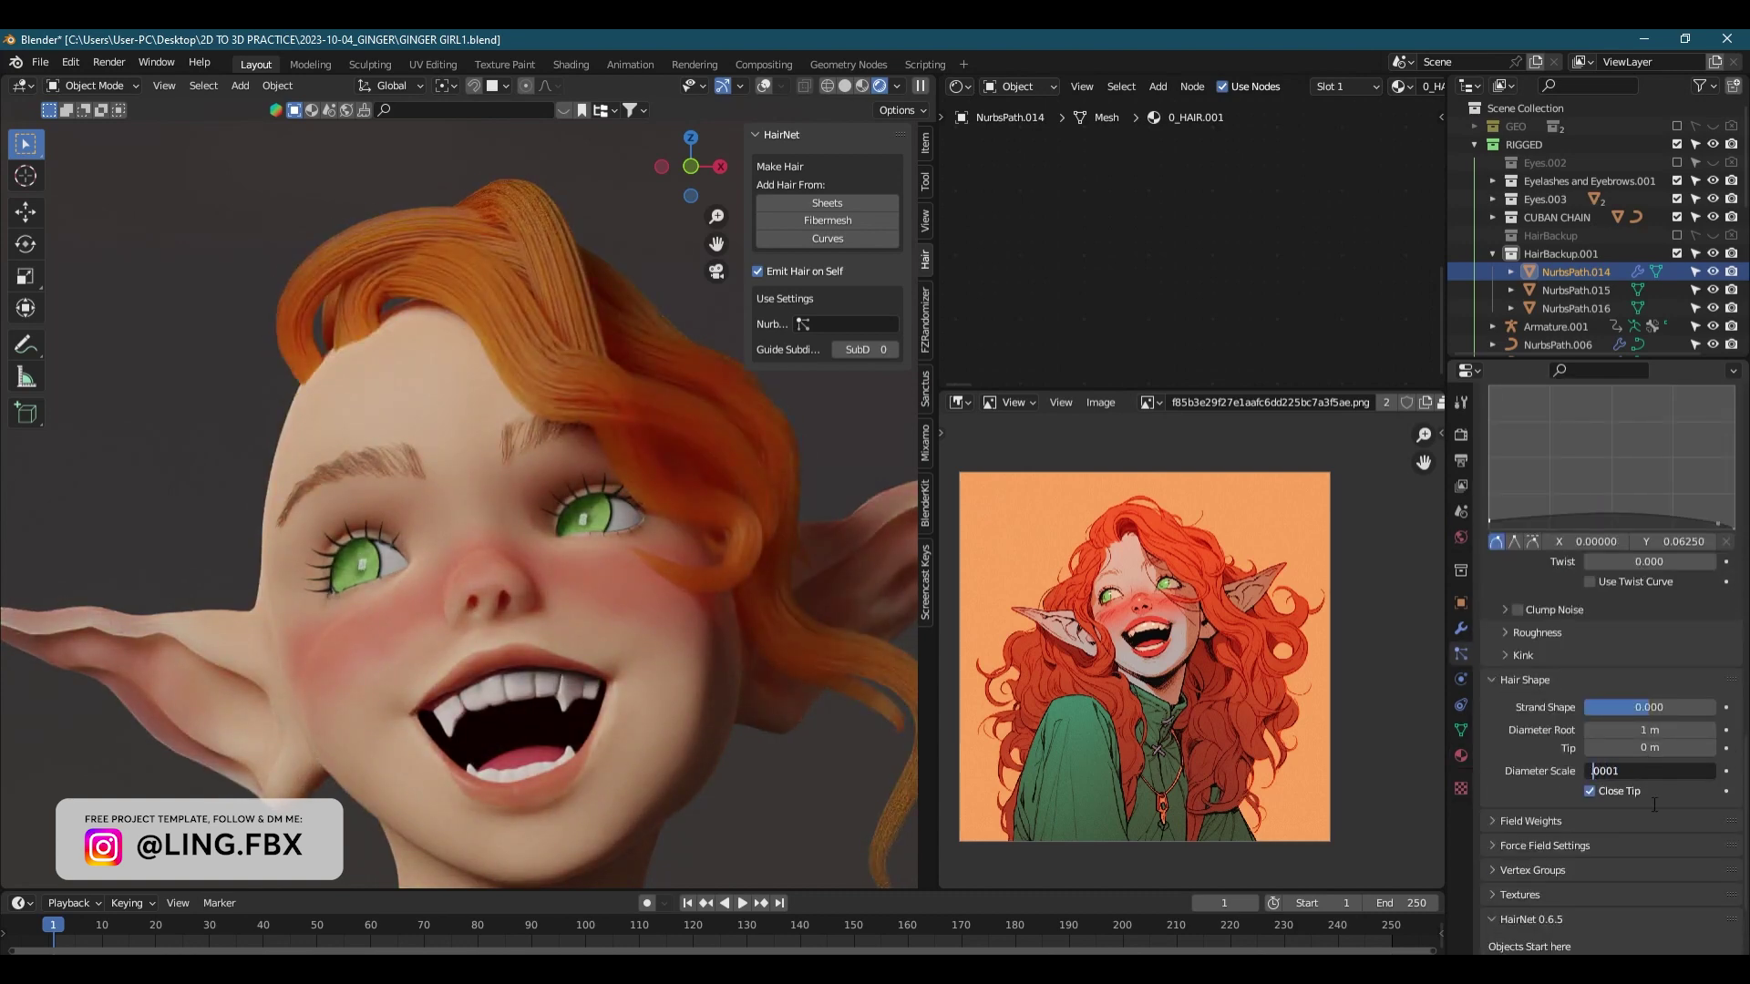
key(Return)
click(1536, 633)
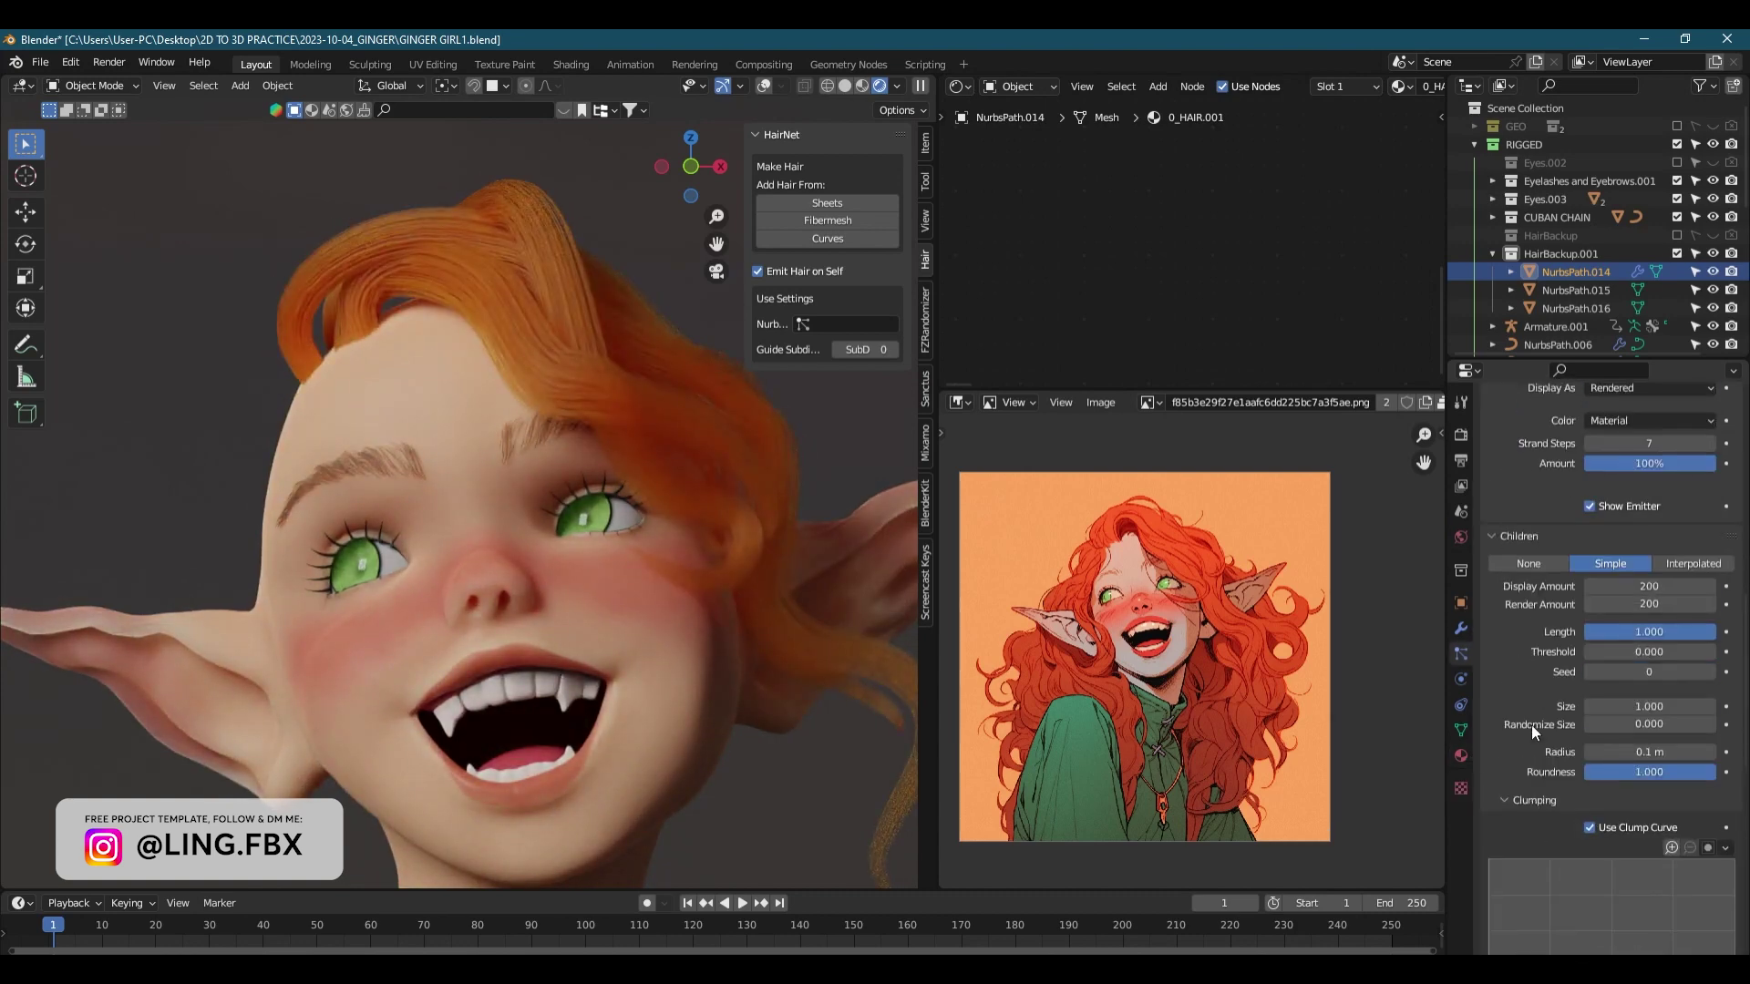
click(1711, 680)
scroll(1715, 649, down, 1)
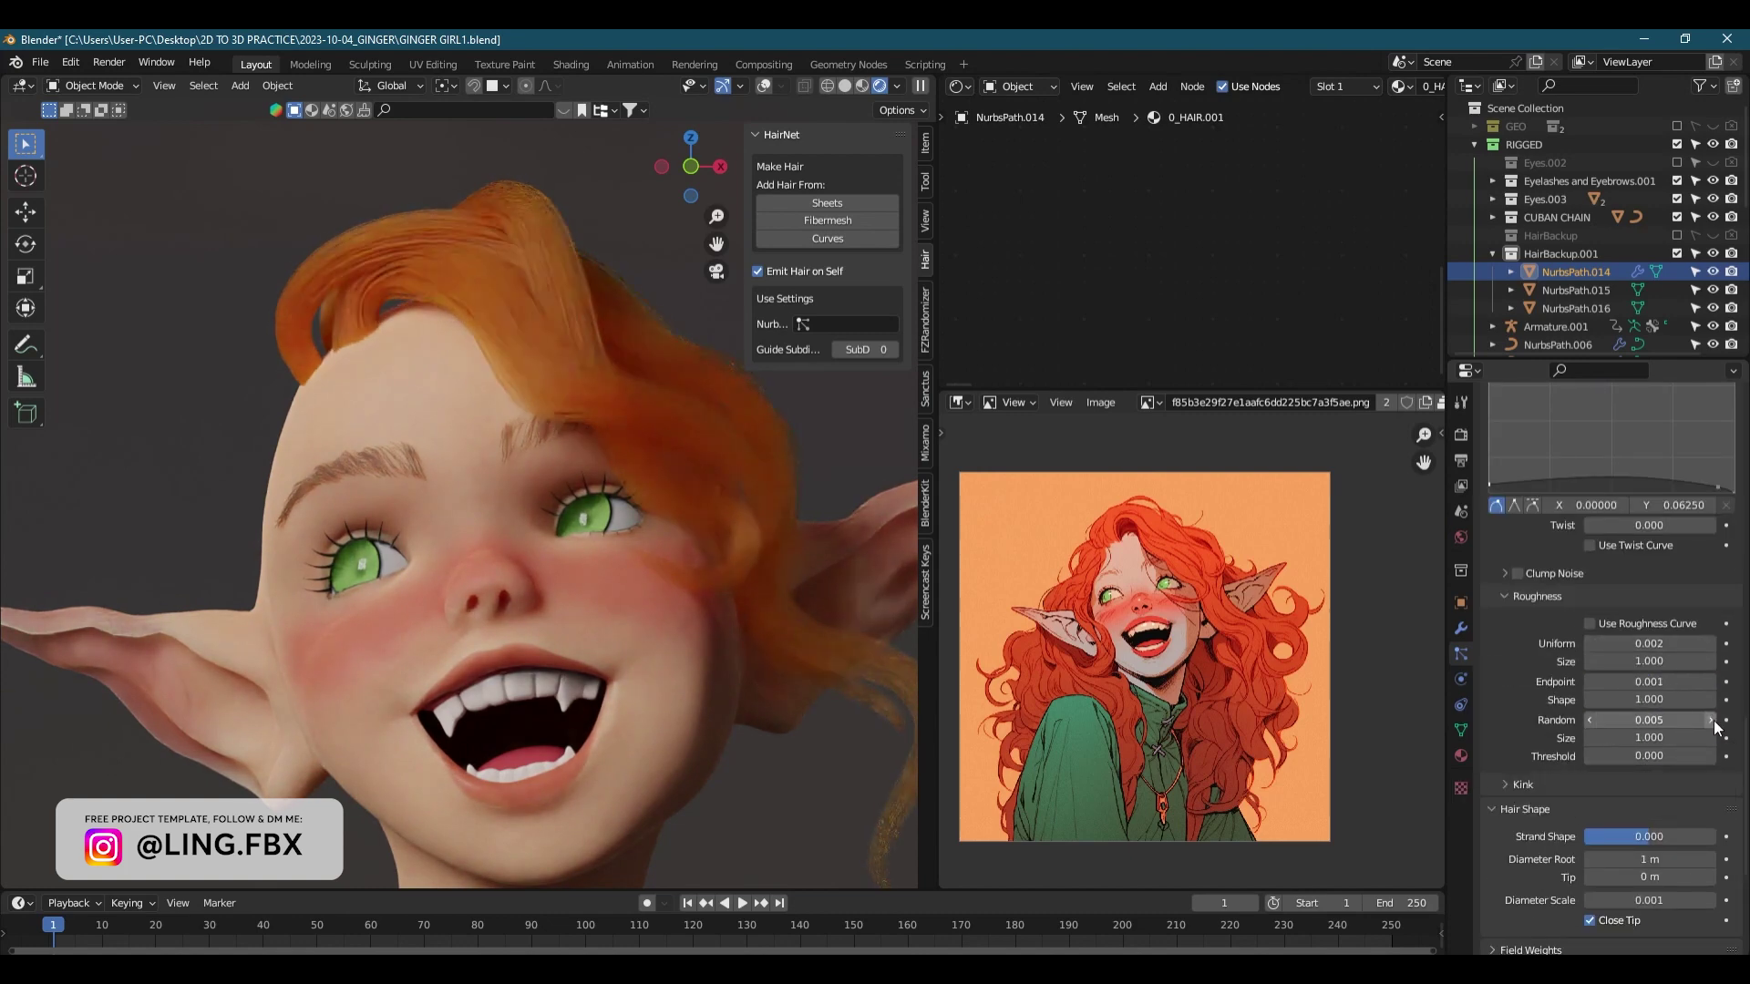
scroll(1695, 693, up, 12)
- Set the child strand amount to 200, adjust the tip diameter and raise the clump curve root
click(1639, 549)
scroll(1650, 620, down, 12)
click(1643, 693)
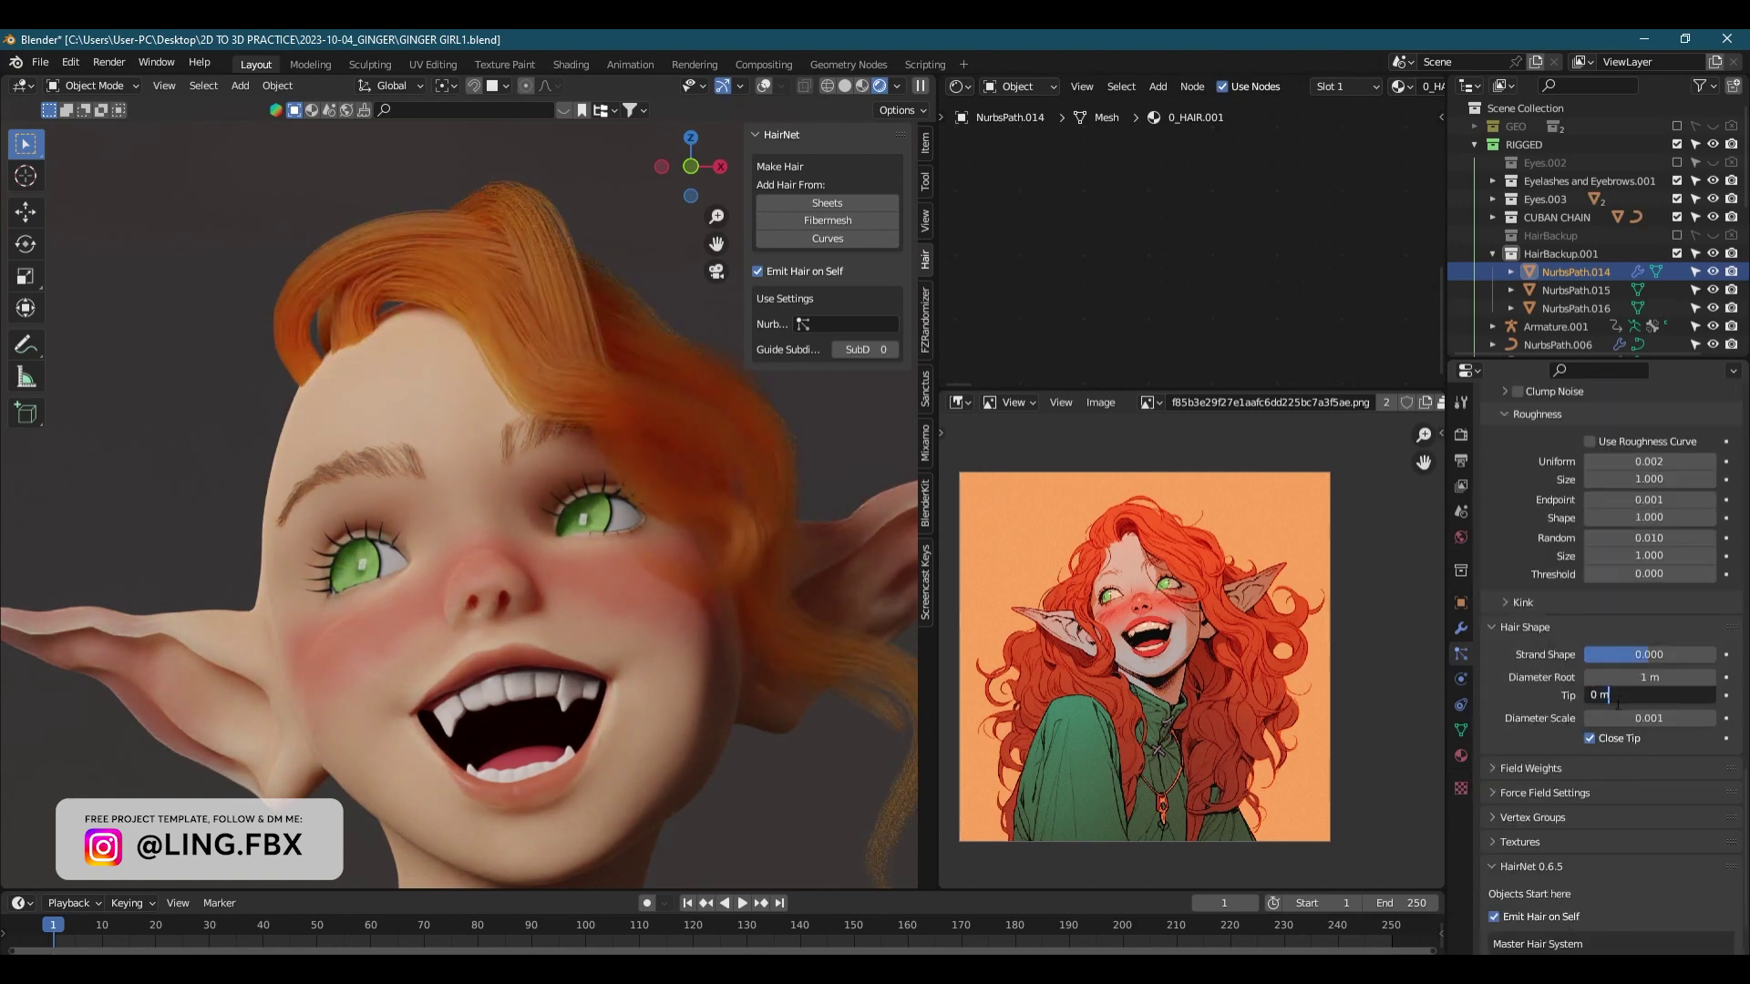
scroll(1494, 693, up, 10)
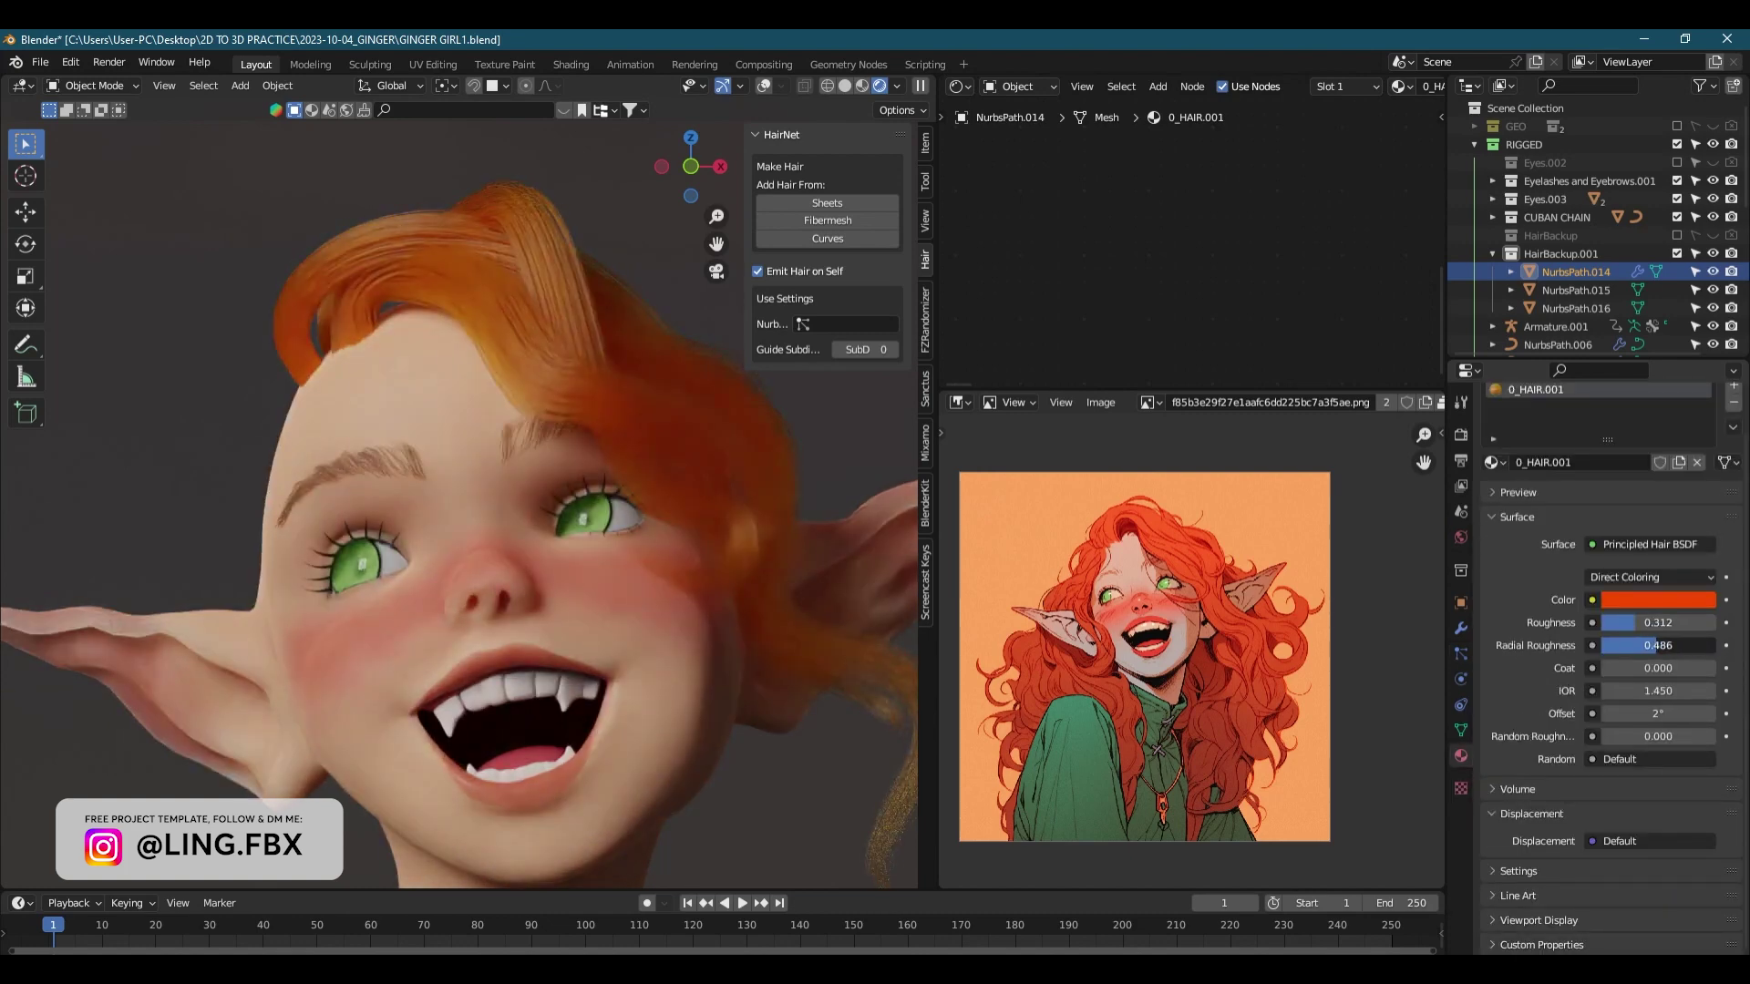
drag(1489, 738, 1490, 720)
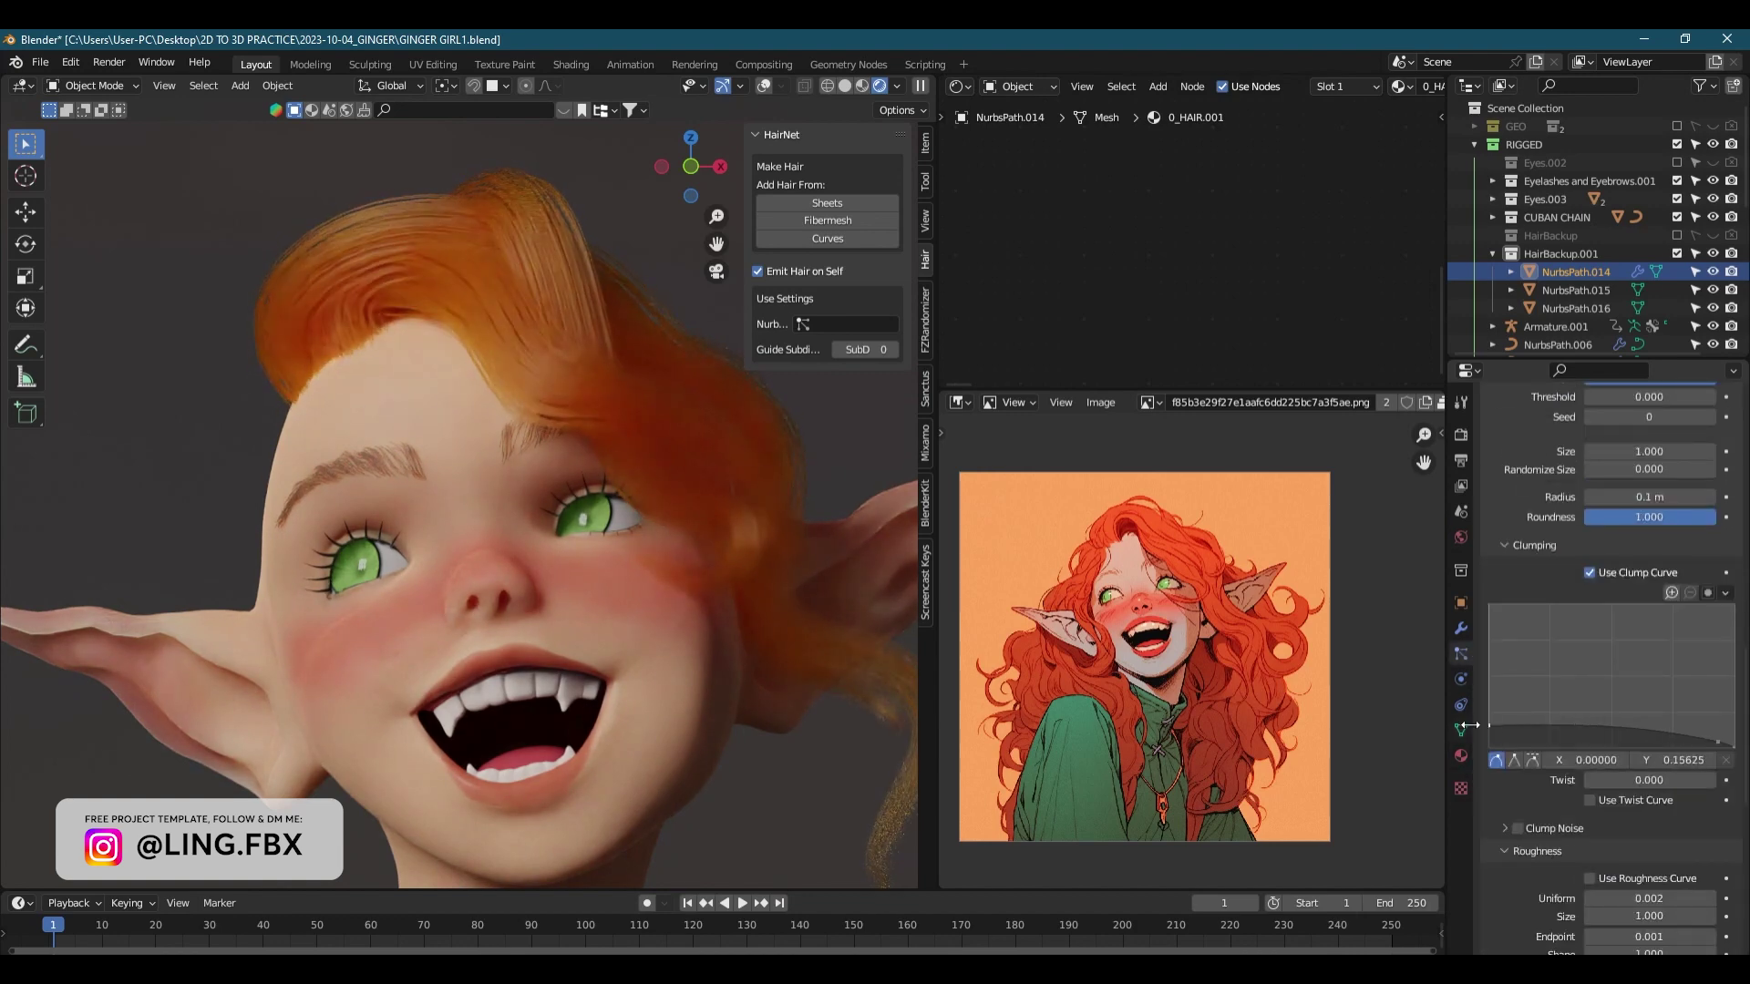
scroll(1549, 723, down, 7)
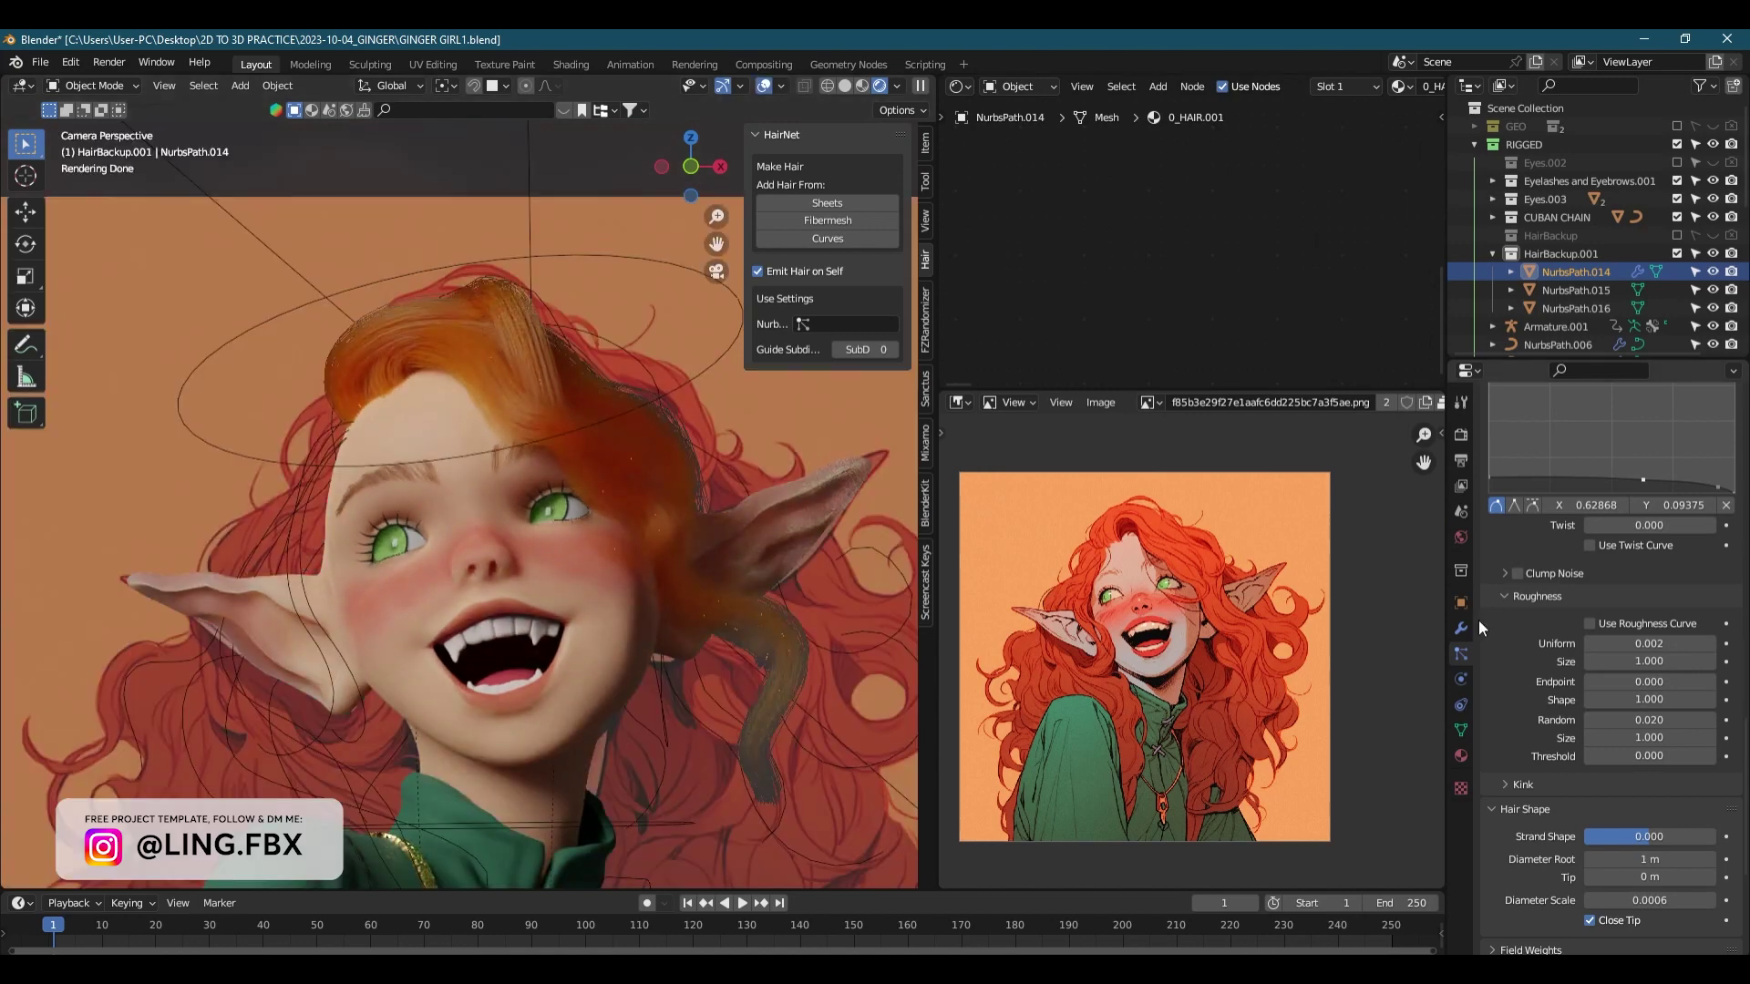
scroll(1685, 547, down, 12)
drag(1652, 744, 1713, 744)
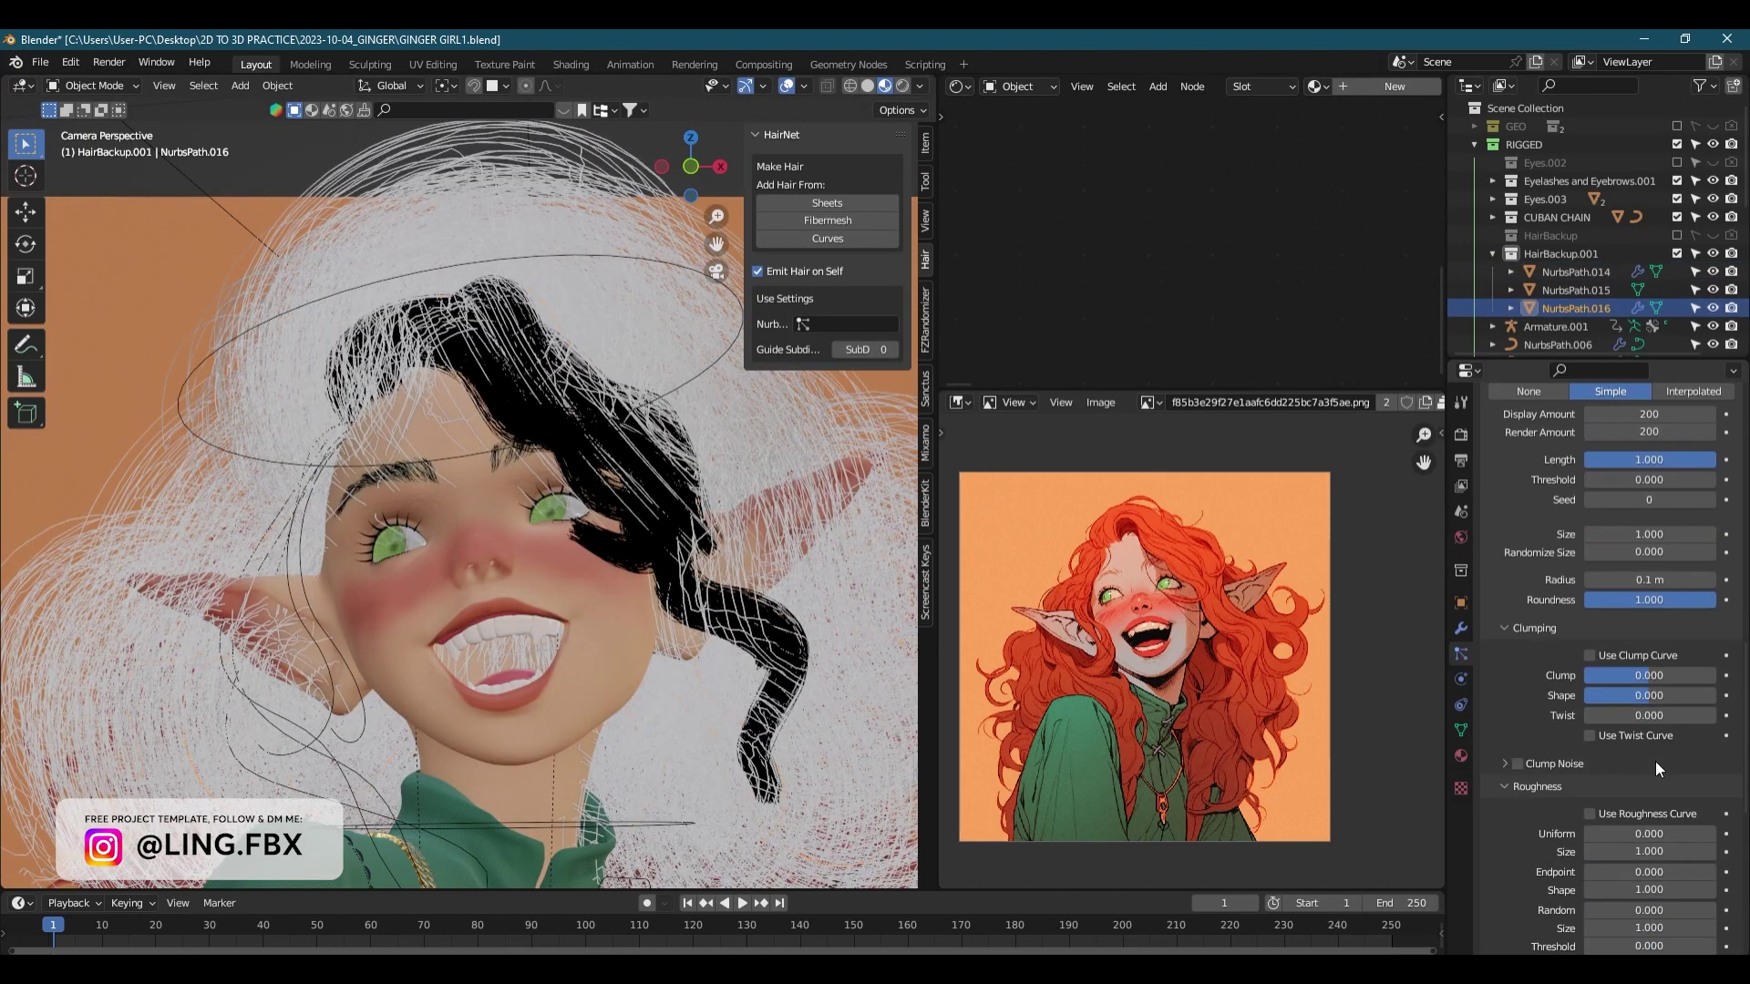
scroll(1652, 744, down, 8)
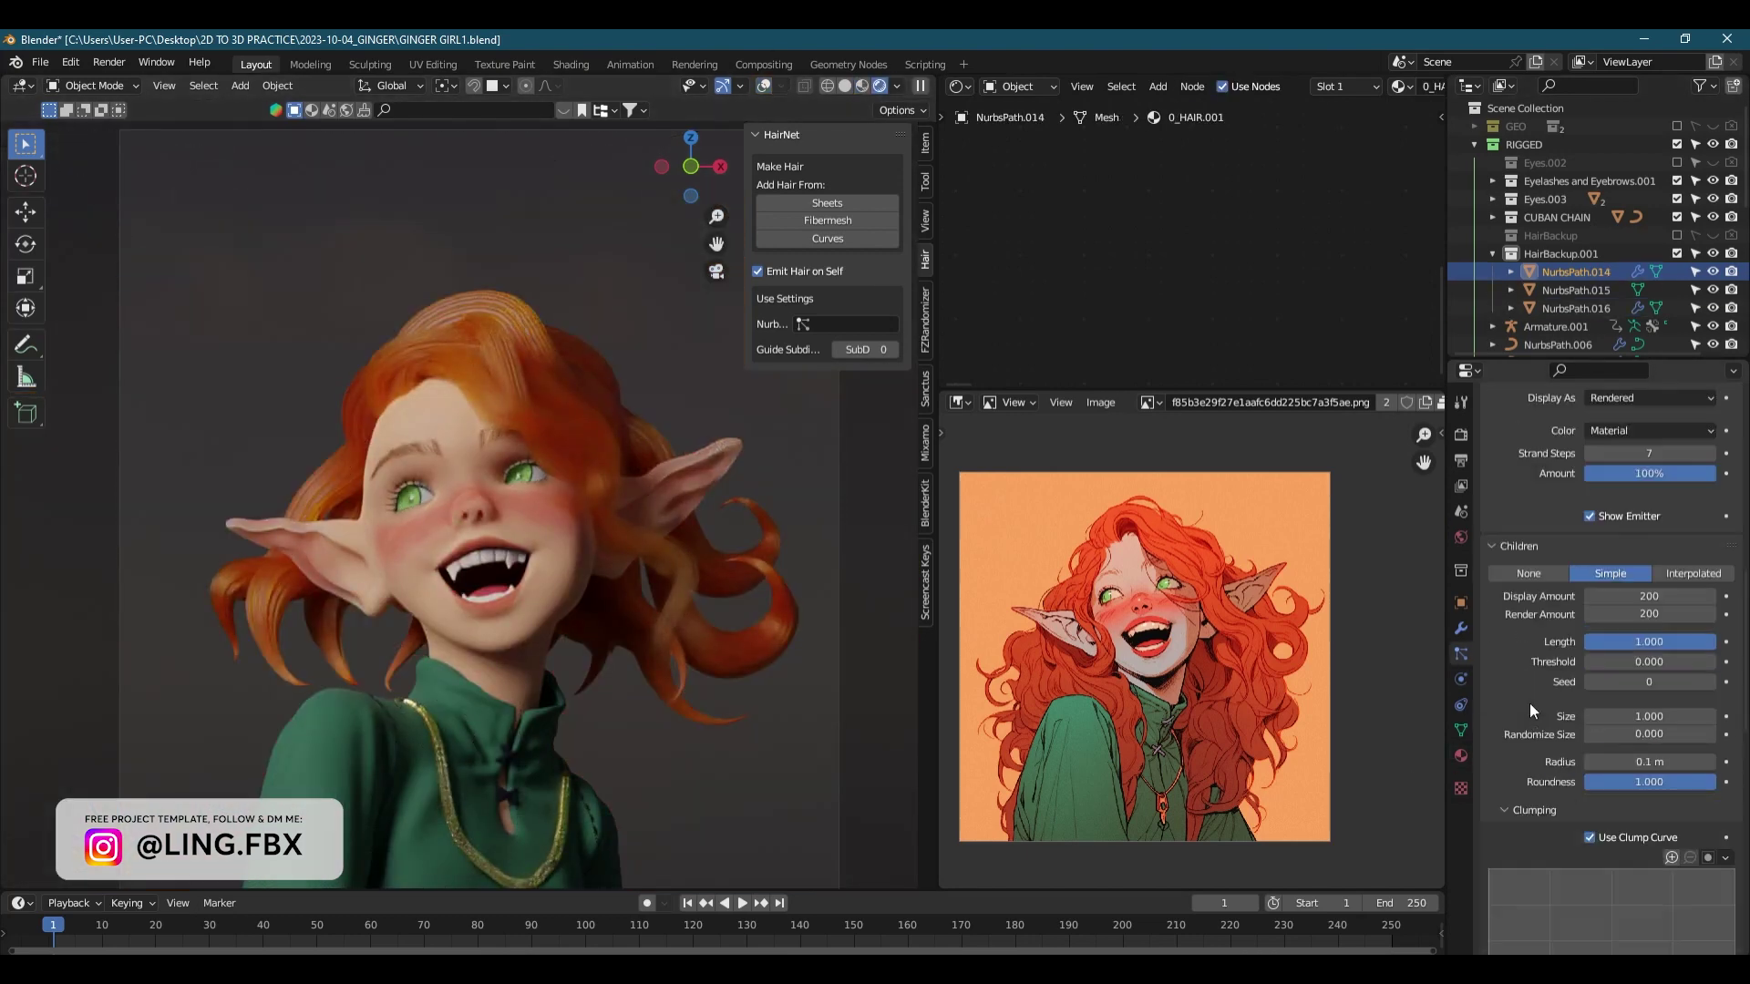
scroll(1531, 711, down, 1)
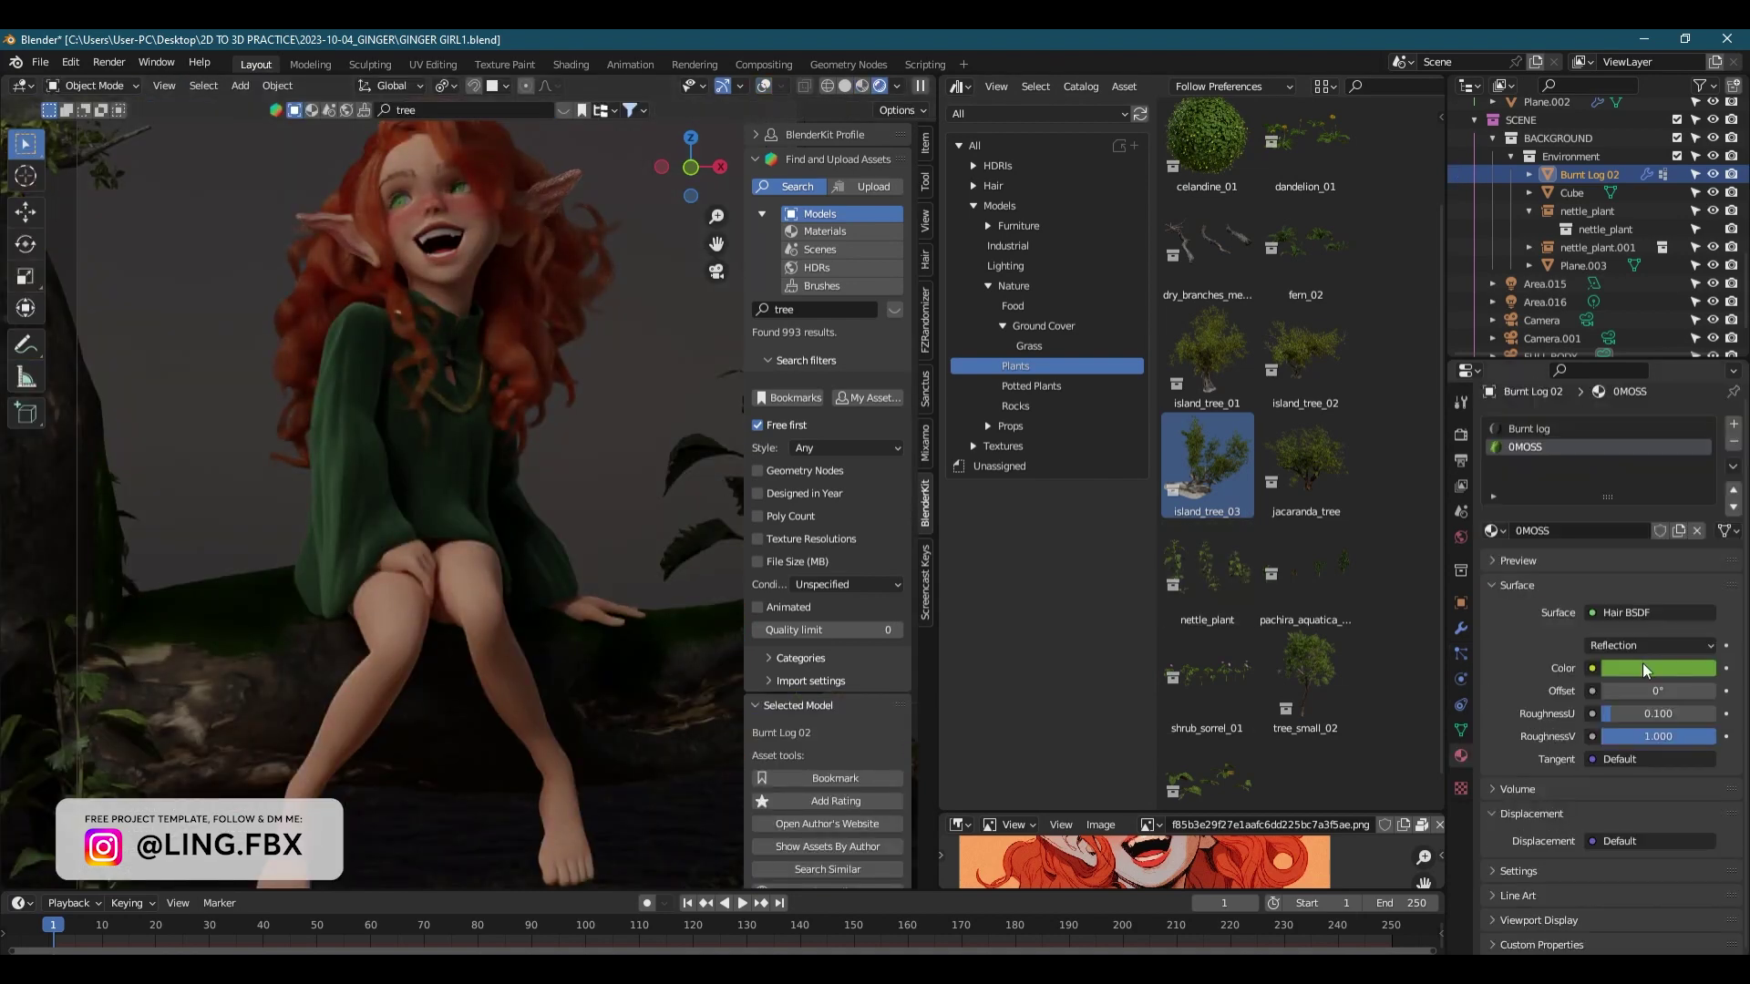
- Preview the moss through the scene camera in rendered shading and browse the Ground Cover grass assets
click(1642, 668)
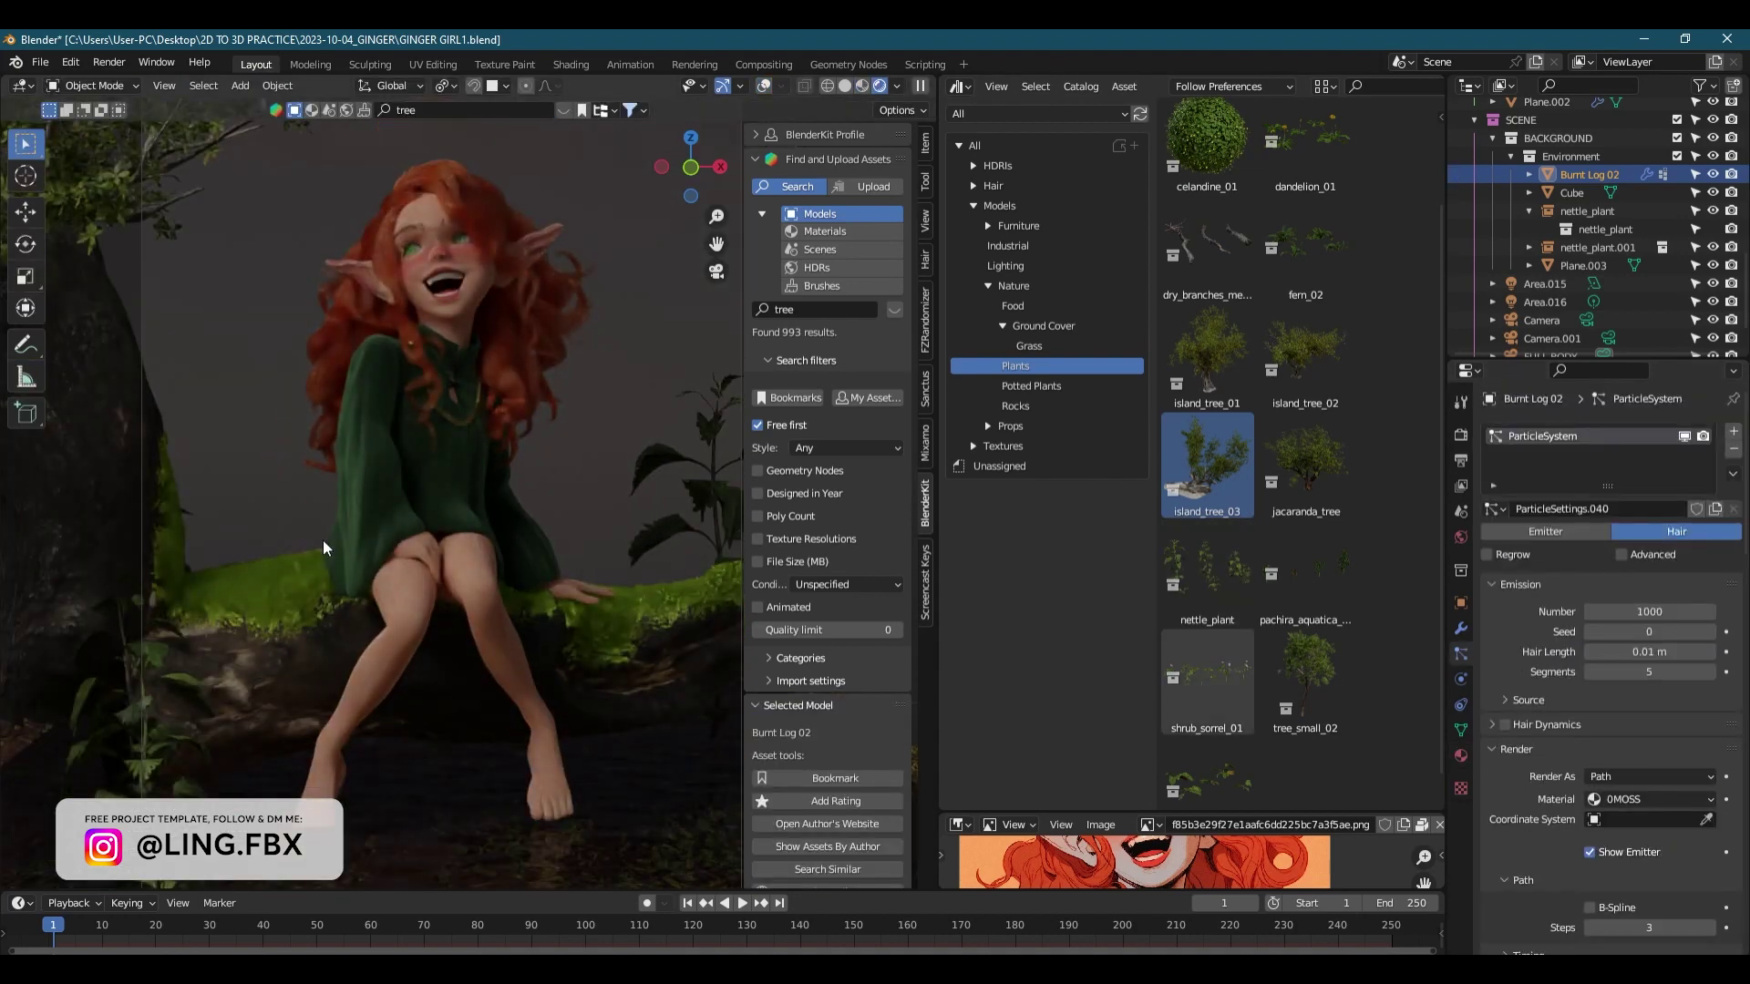
key(KP_0)
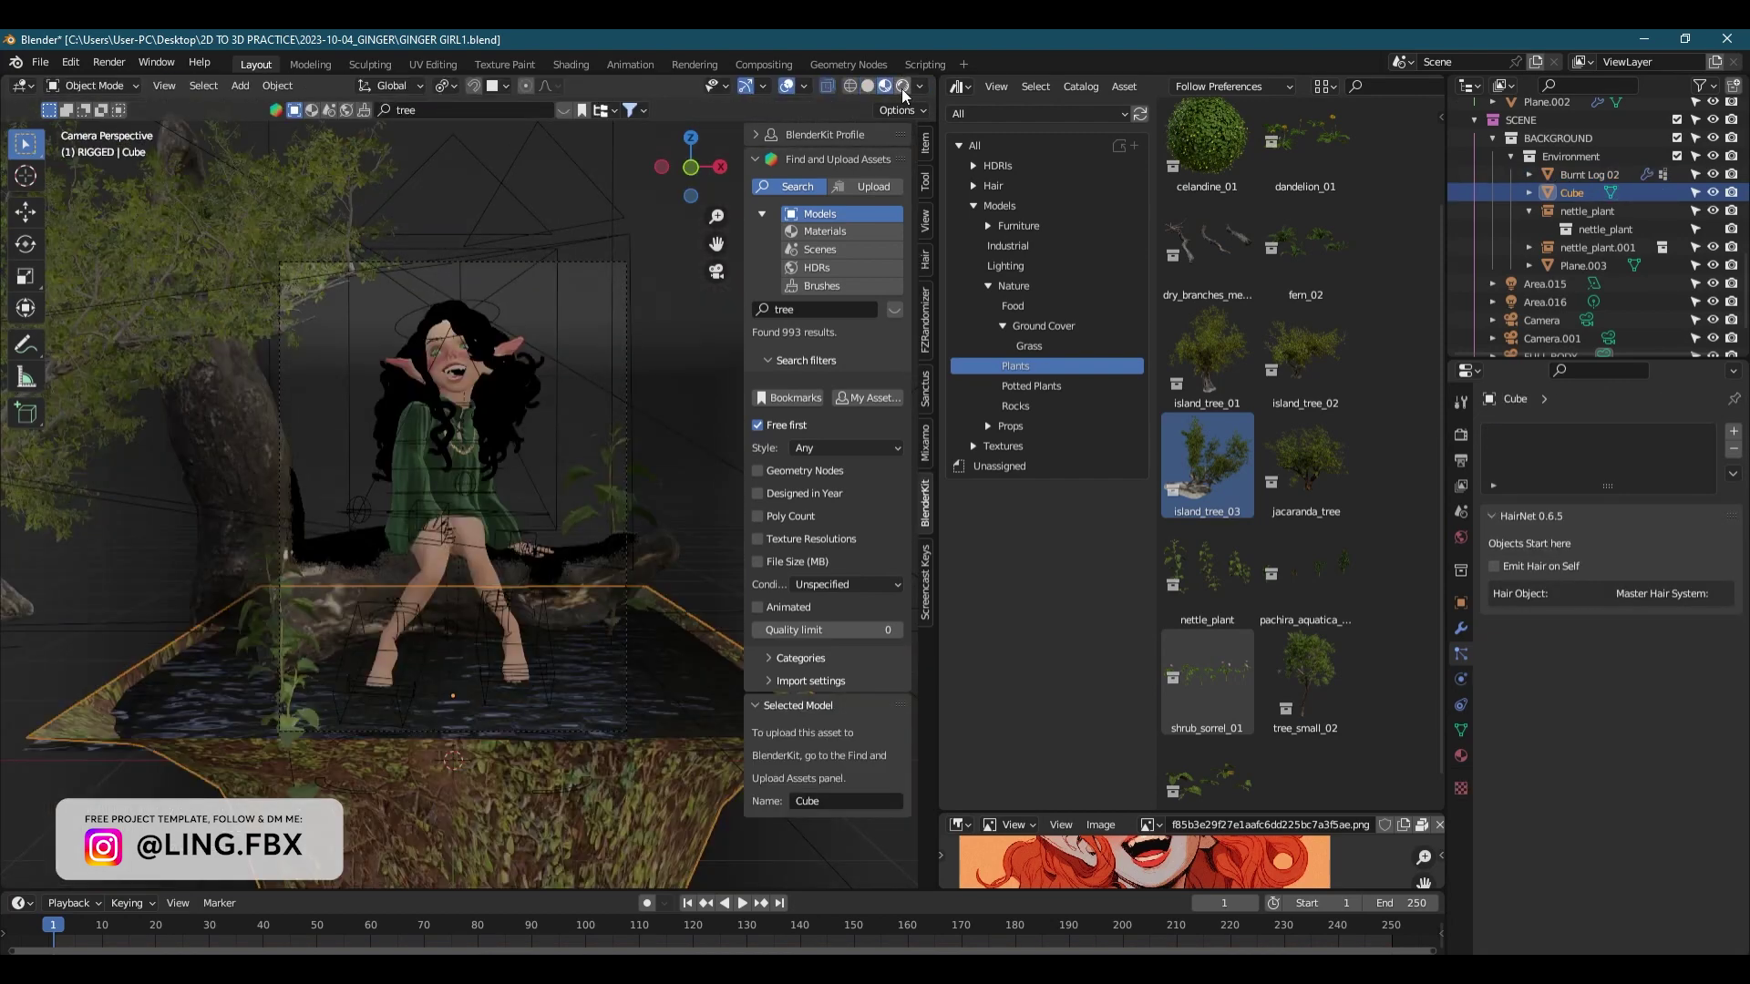
click(903, 86)
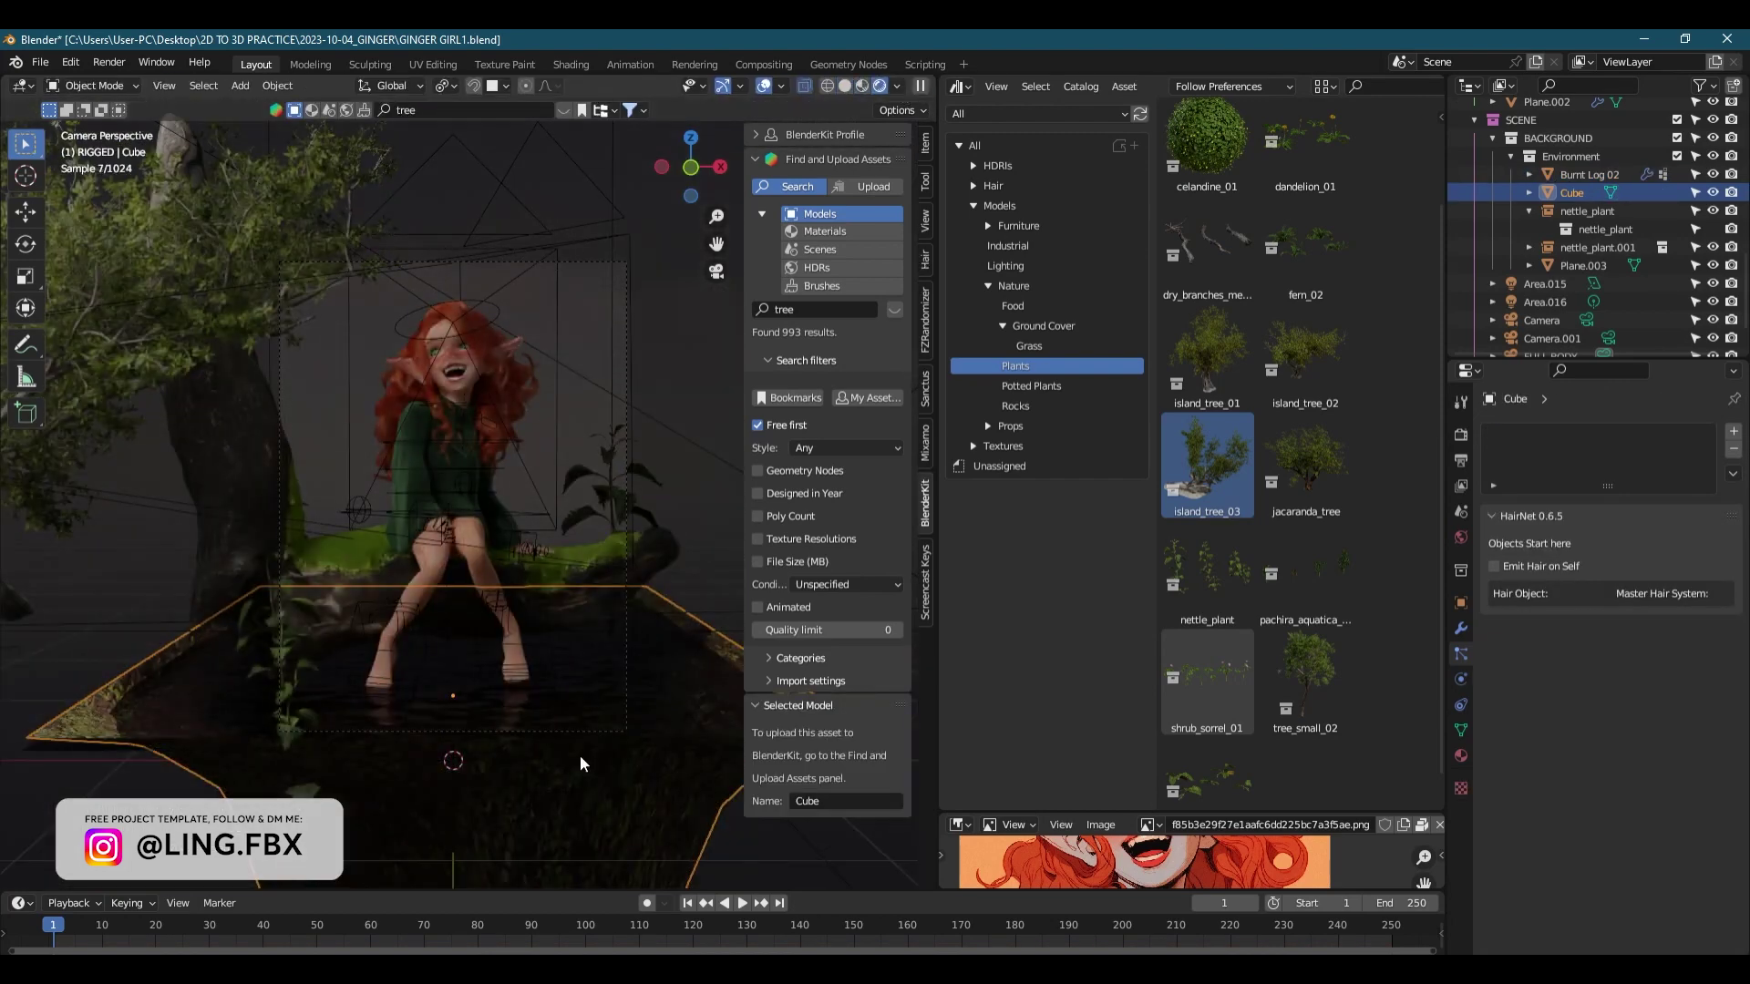
click(1044, 325)
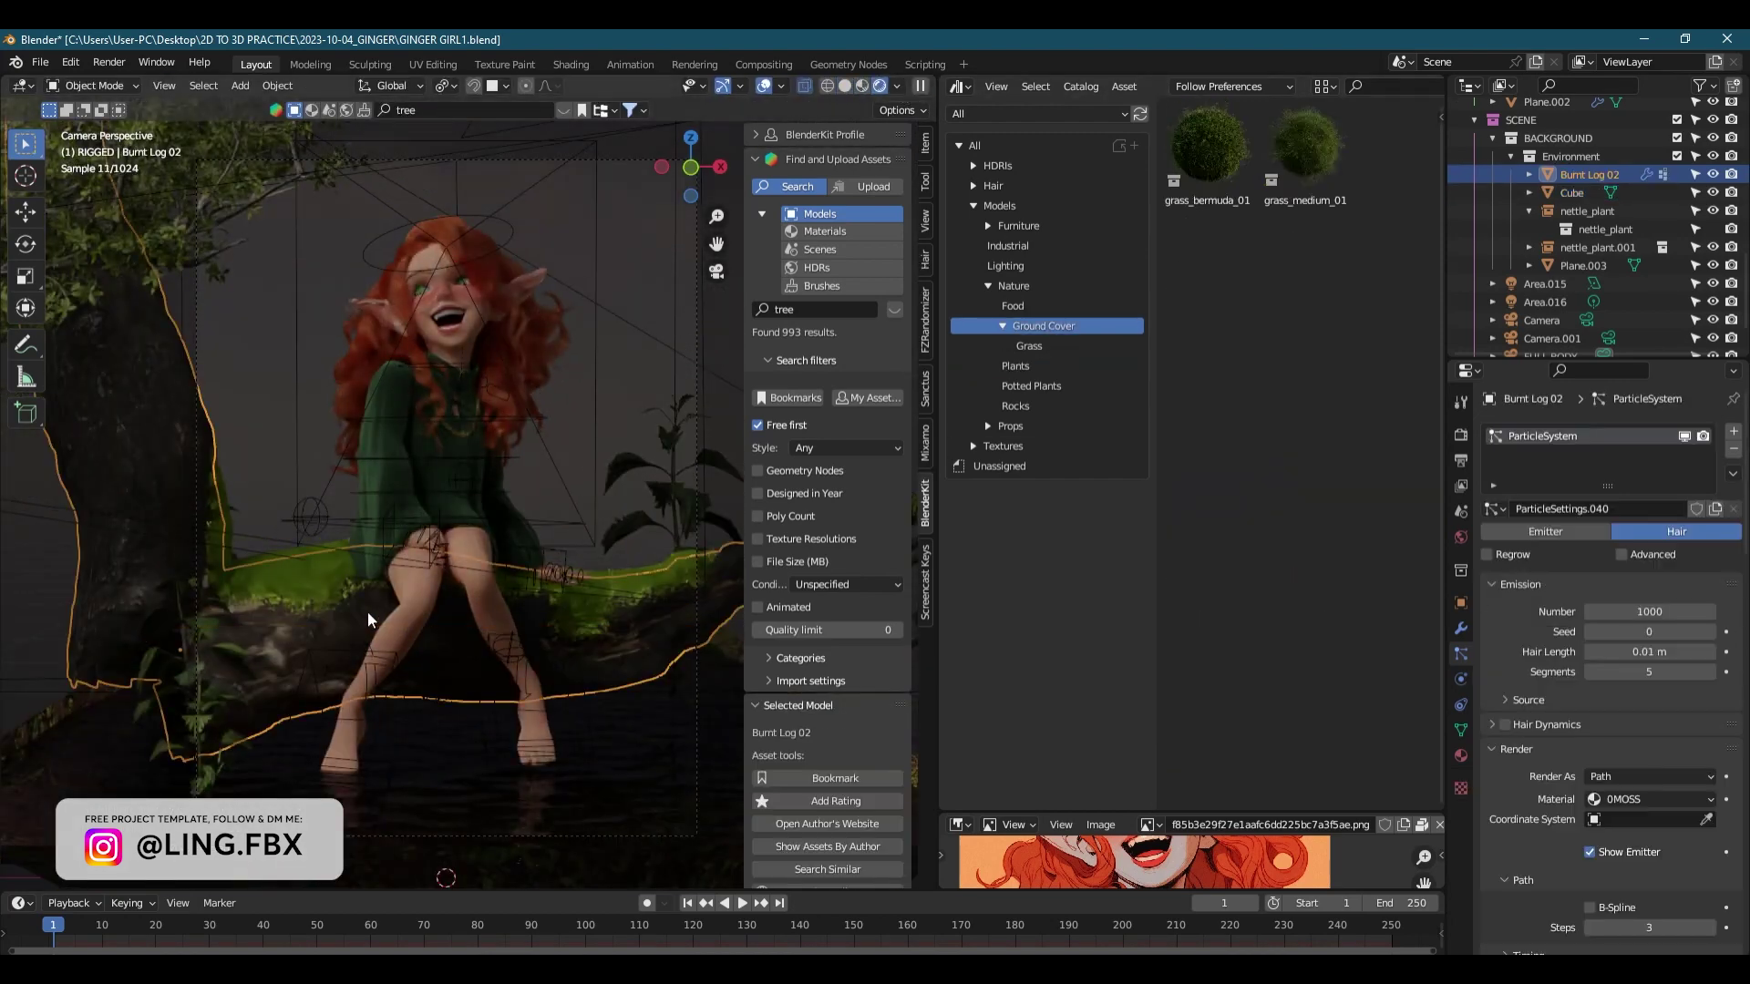
scroll(458, 536, up, 5)
- Switch the 0MOSS material's surface shader to Principled Hair BSDF
click(1461, 755)
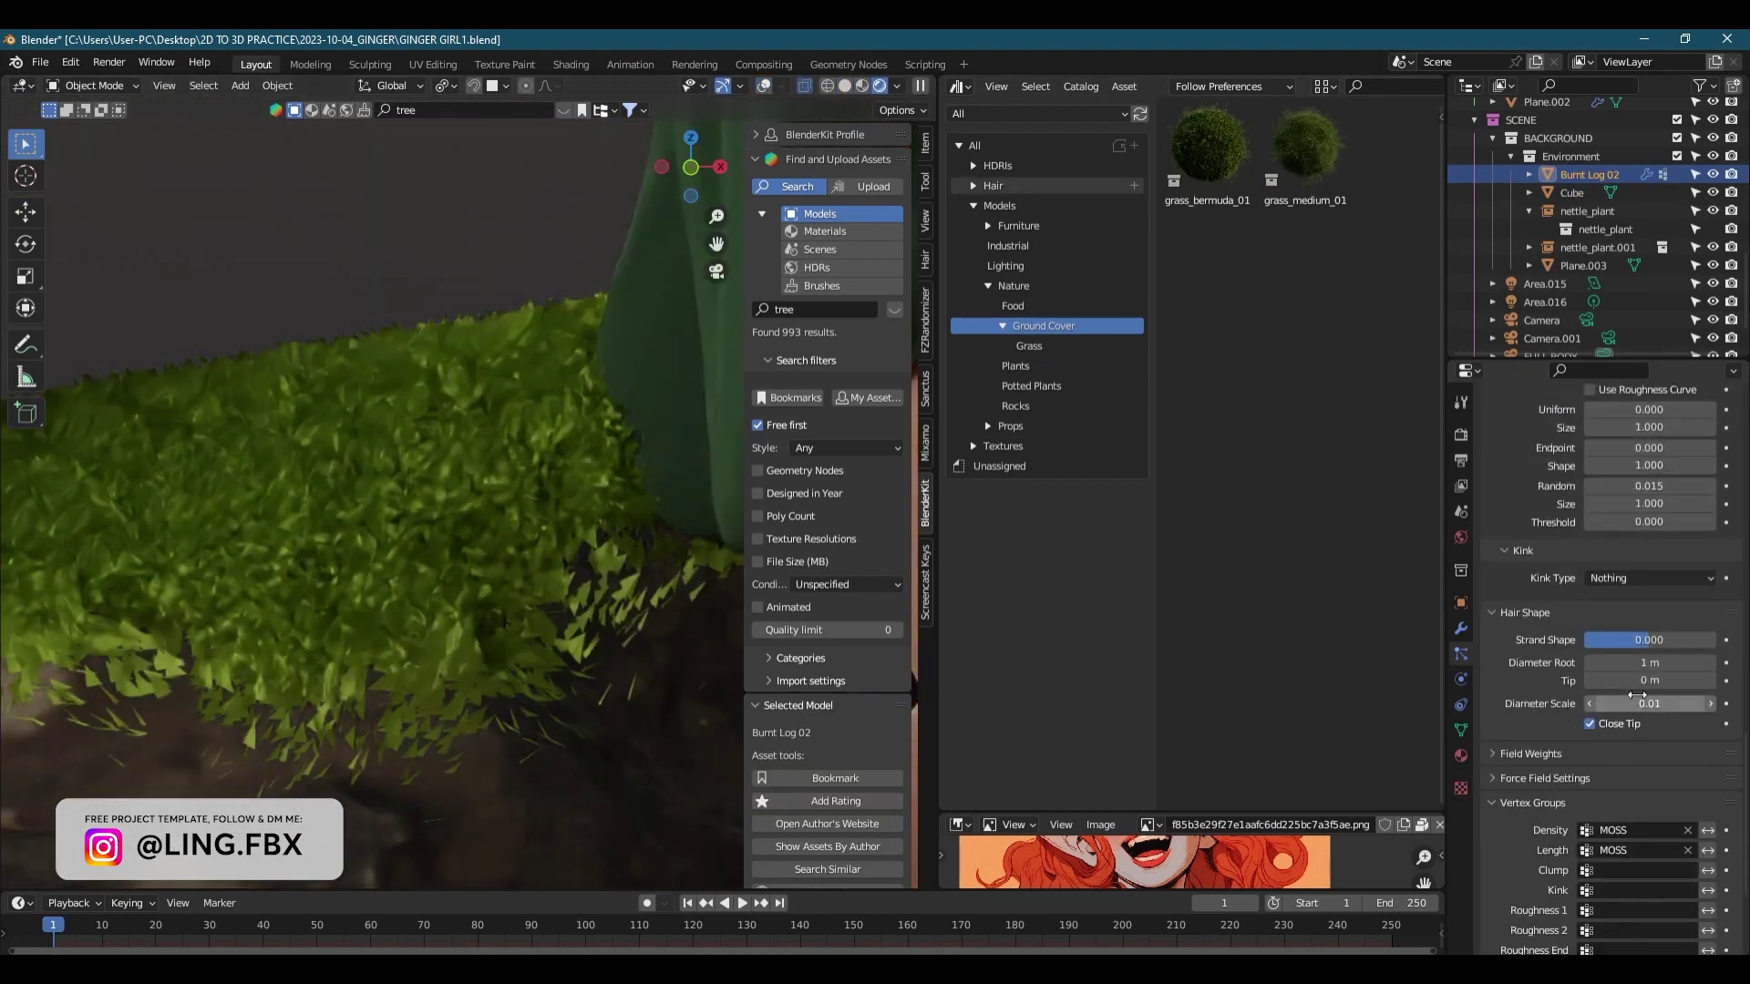
click(1649, 613)
click(1634, 649)
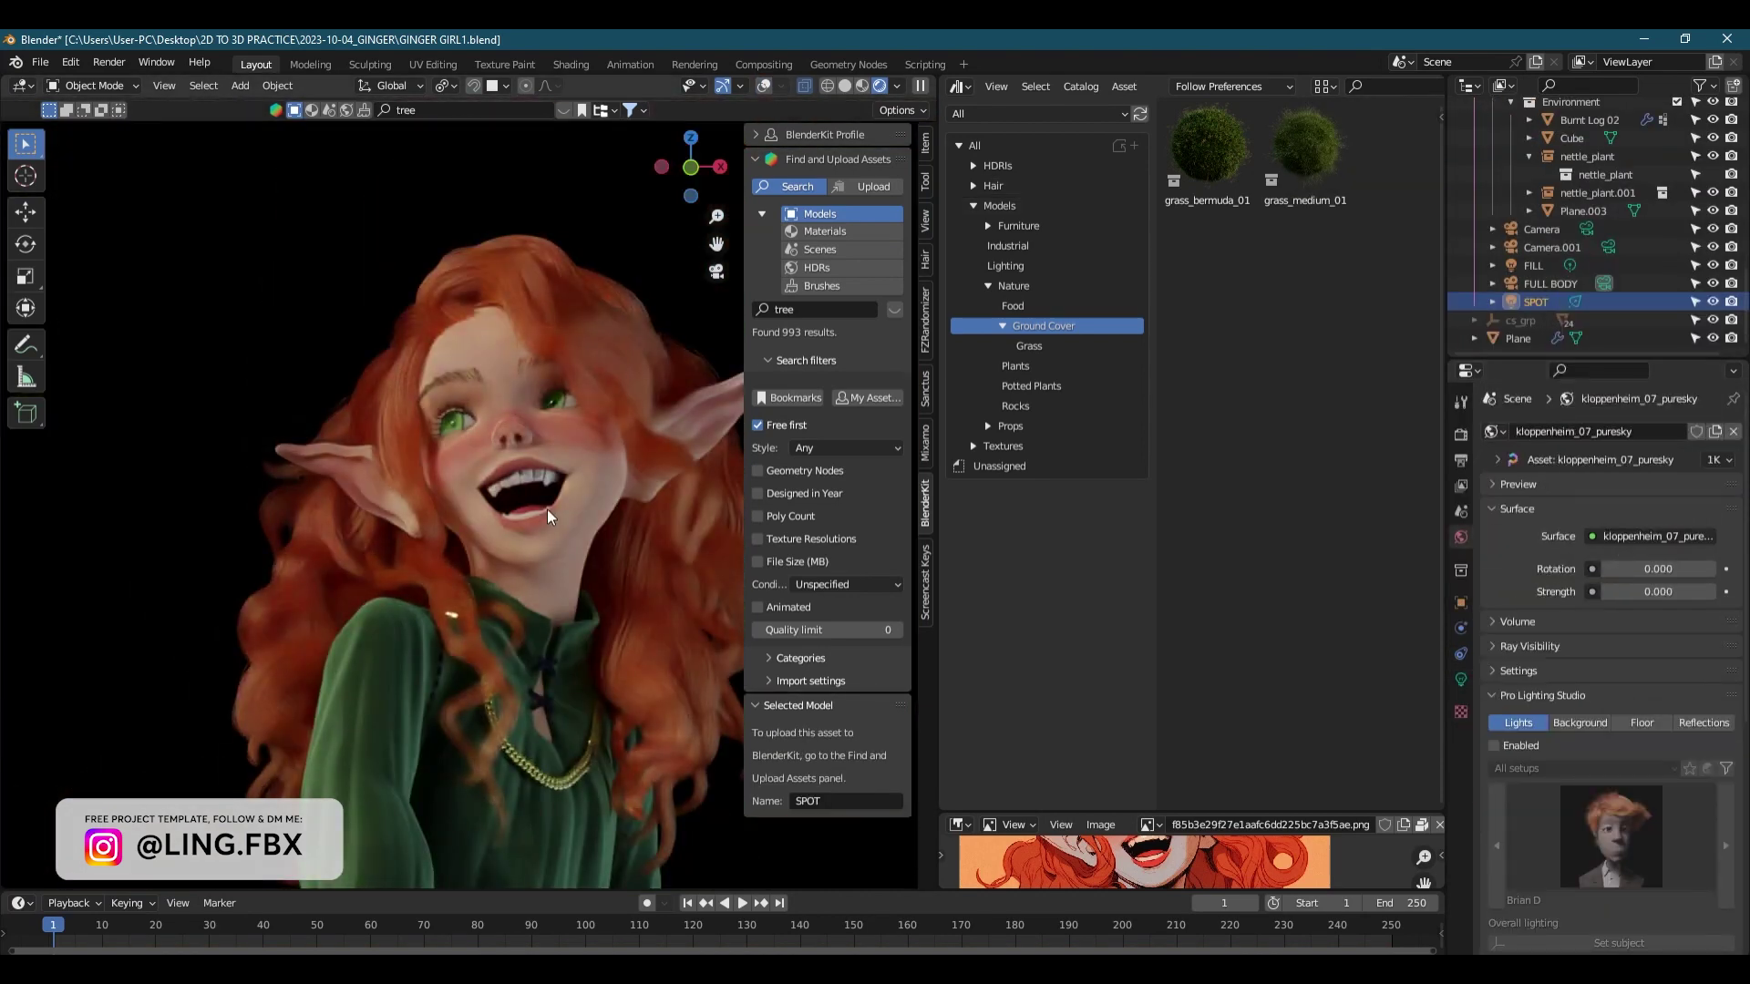
- Select the SPOT light, check it from the side, and return to the camera view
click(1461, 679)
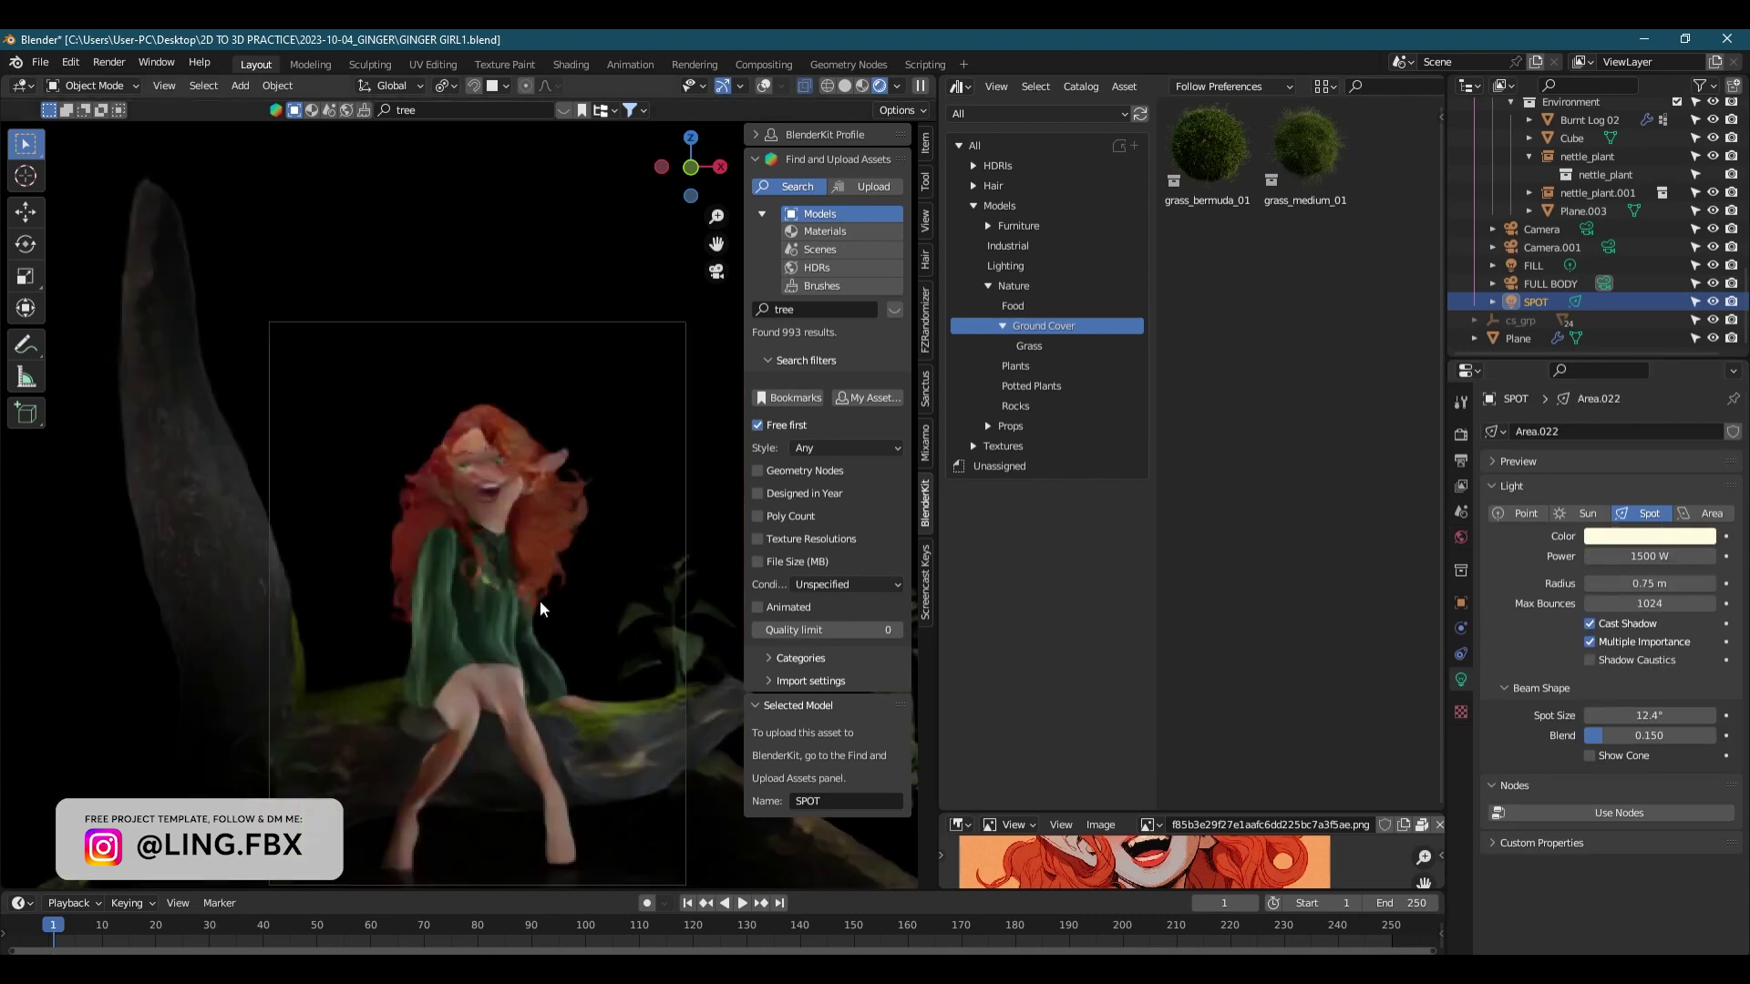
key(shift+alt+z)
key(KP_3)
click(465, 159)
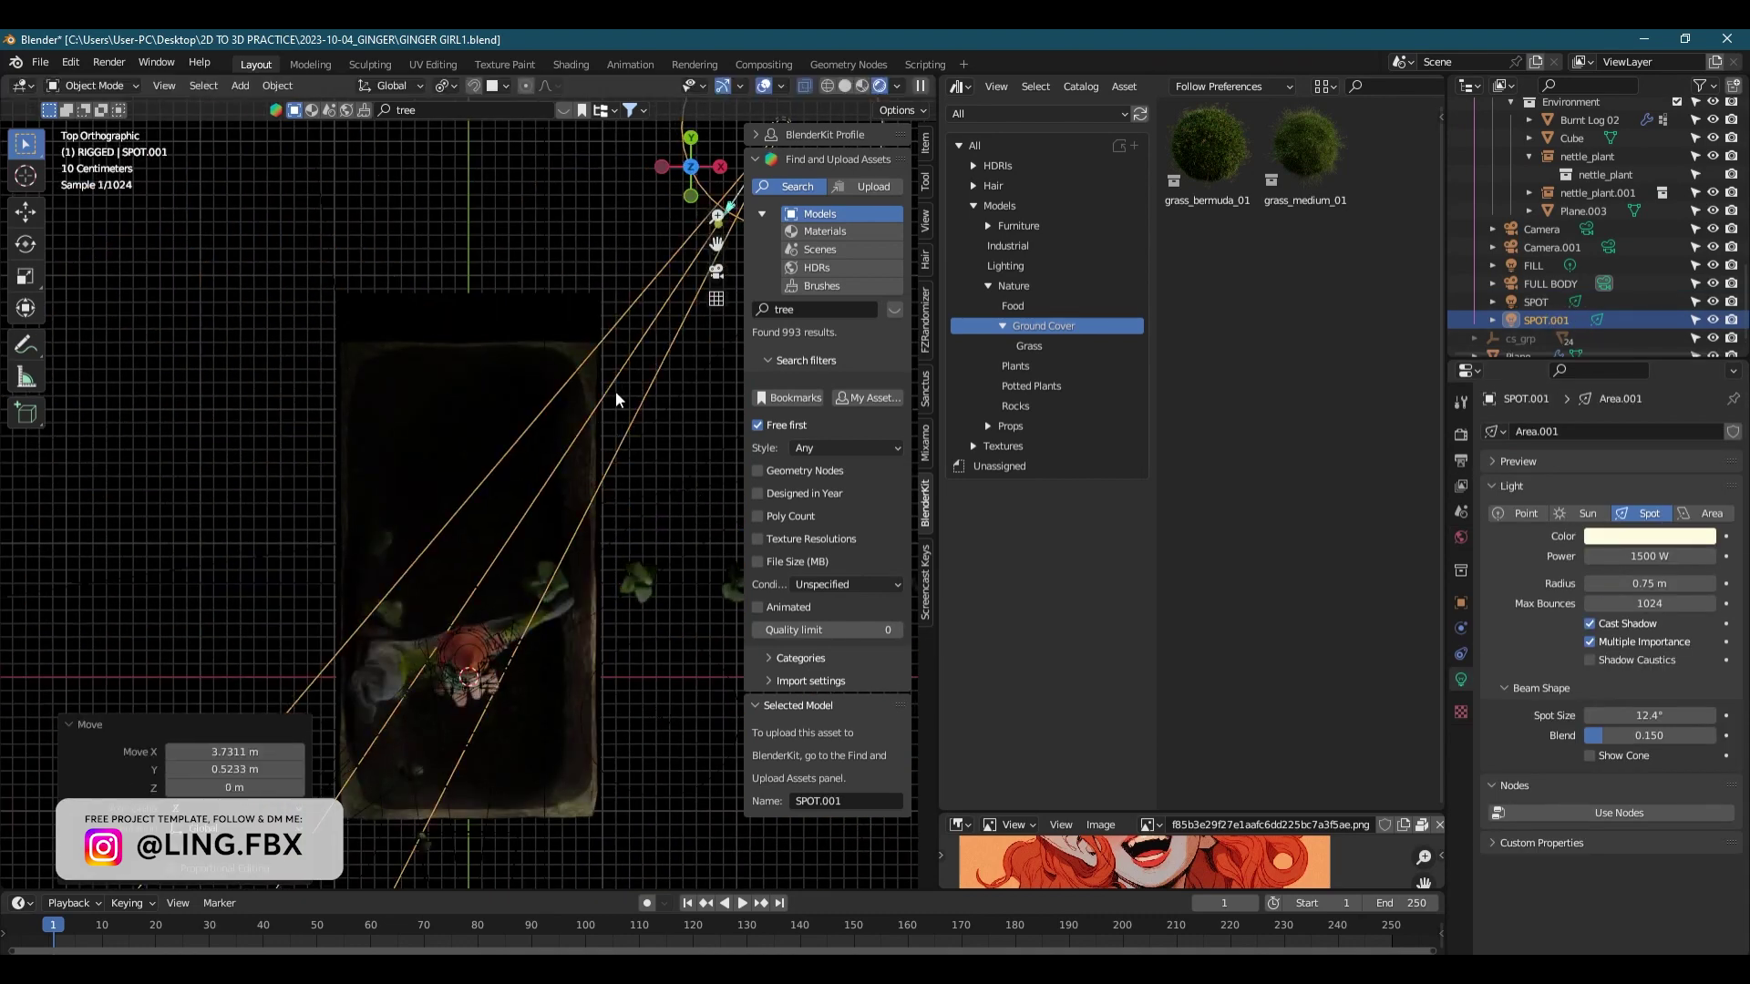
key(KP_0)
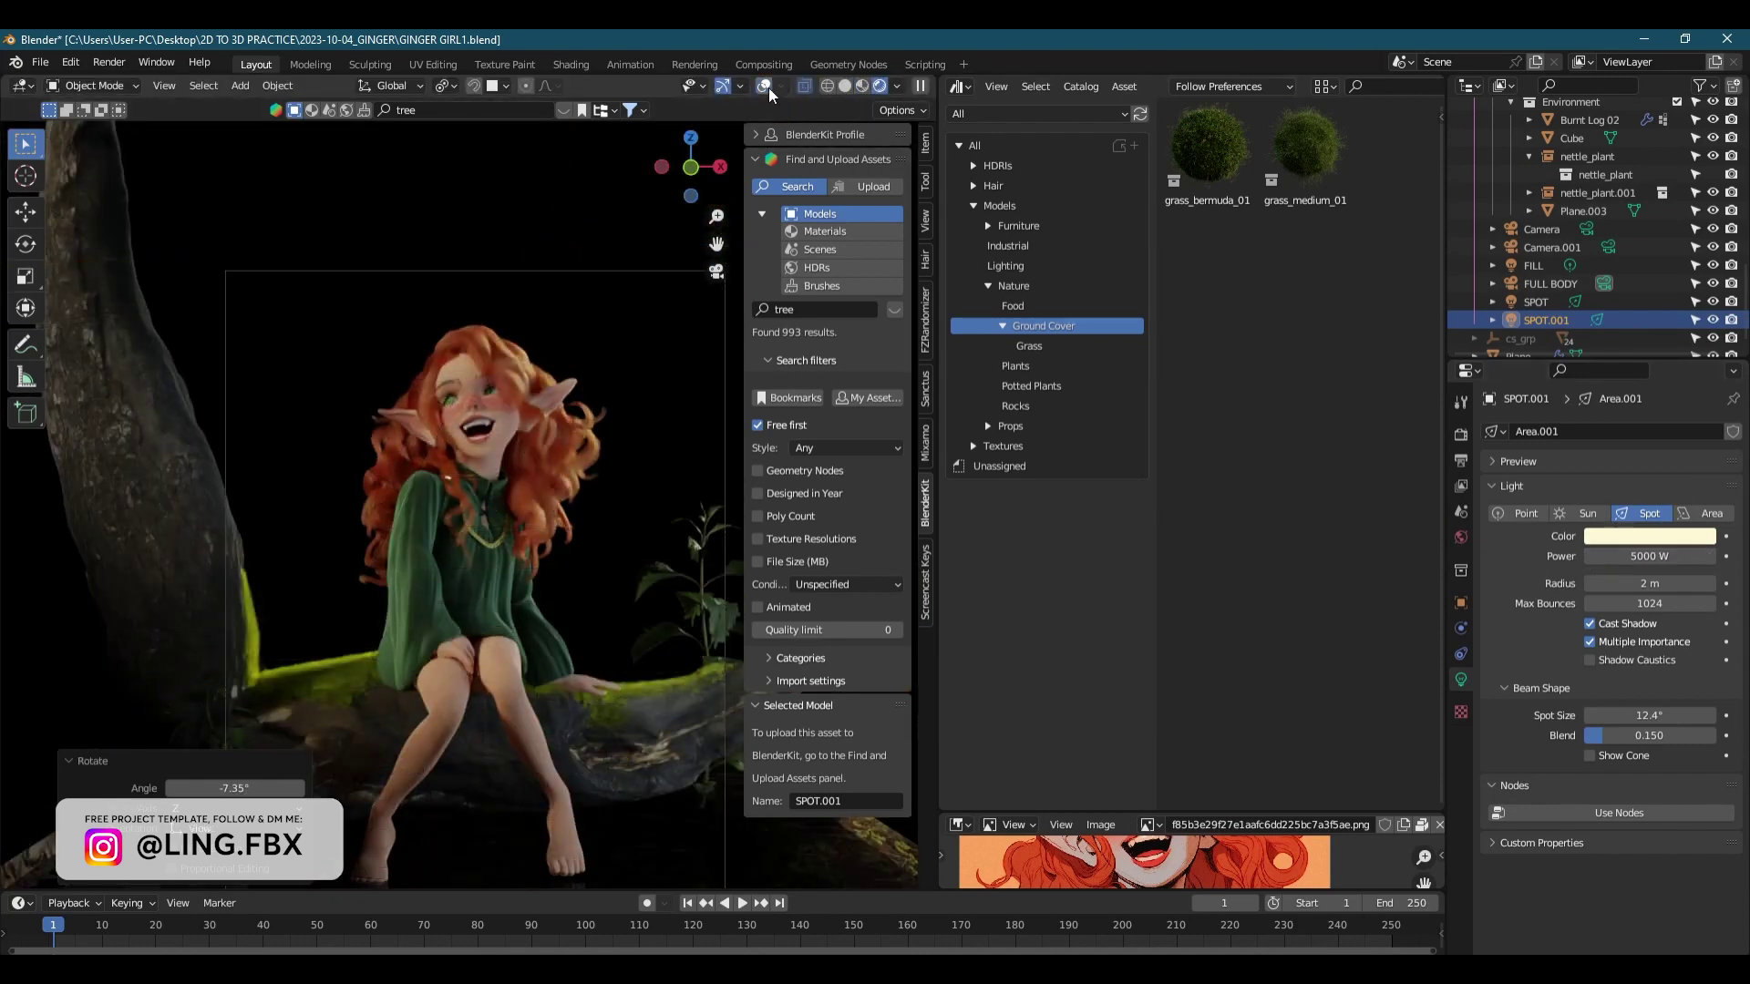
- Open the World settings and browse the Morning-afternoon outdoor nature HDRIs
scroll(474, 502, down, 2)
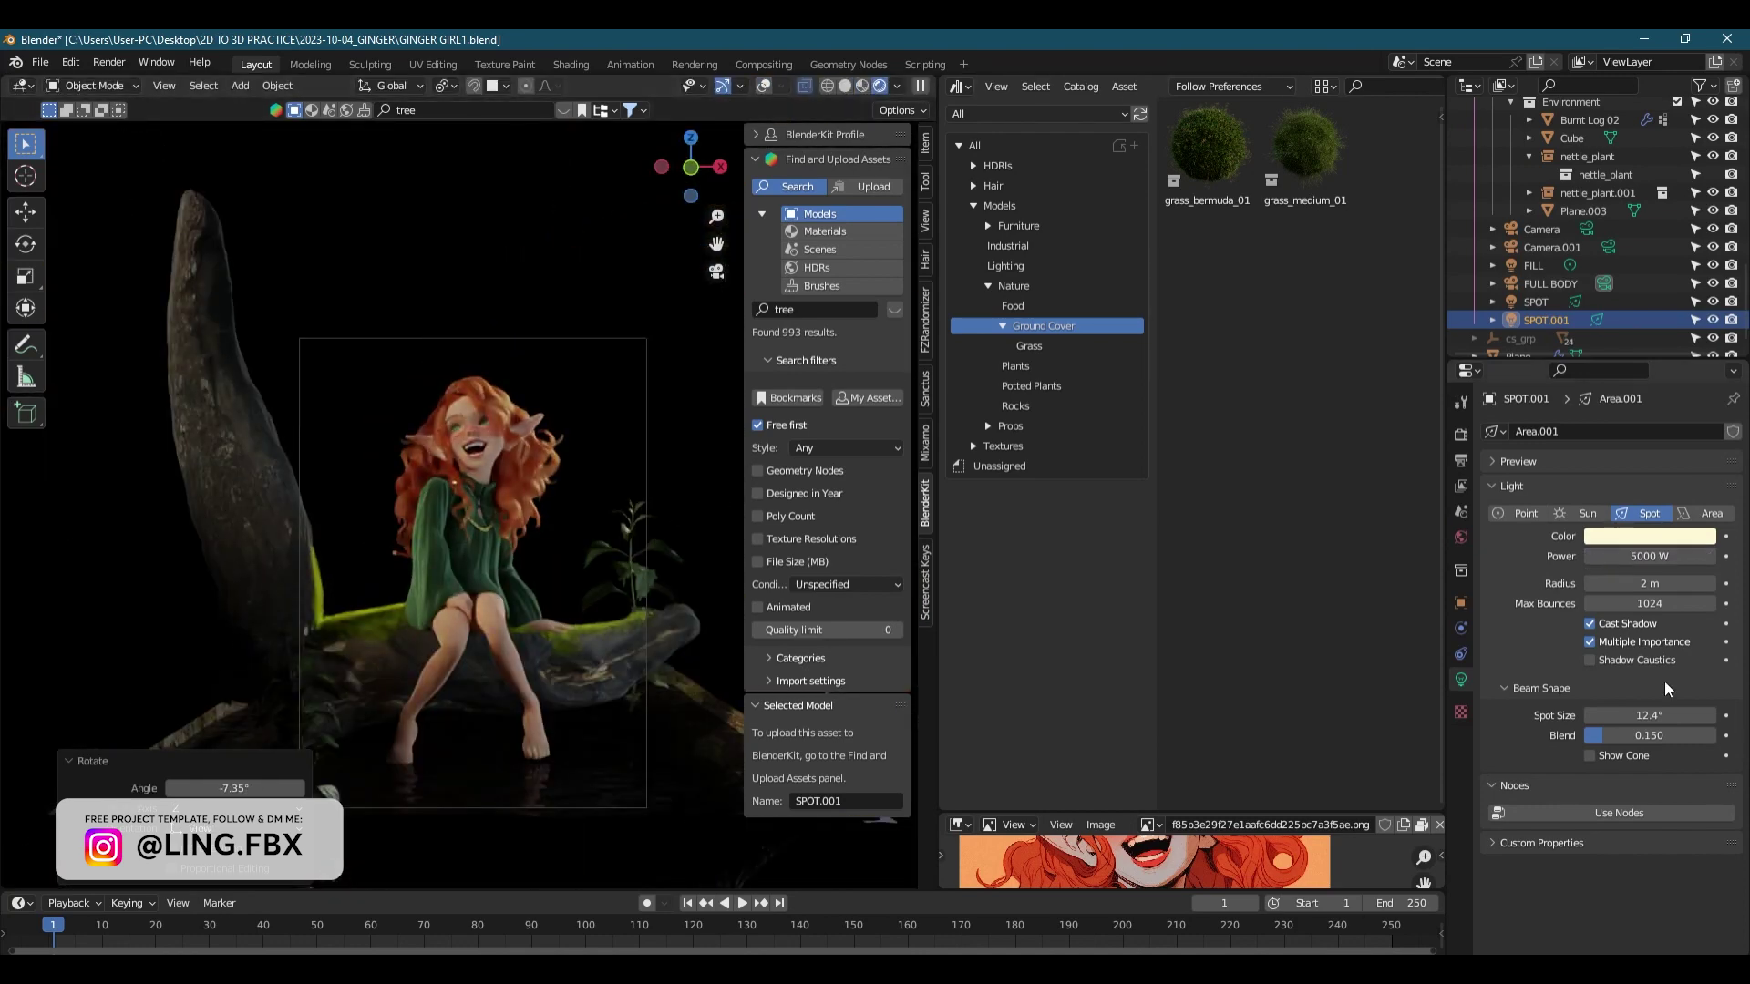
click(1461, 536)
click(974, 165)
click(1028, 285)
click(1057, 265)
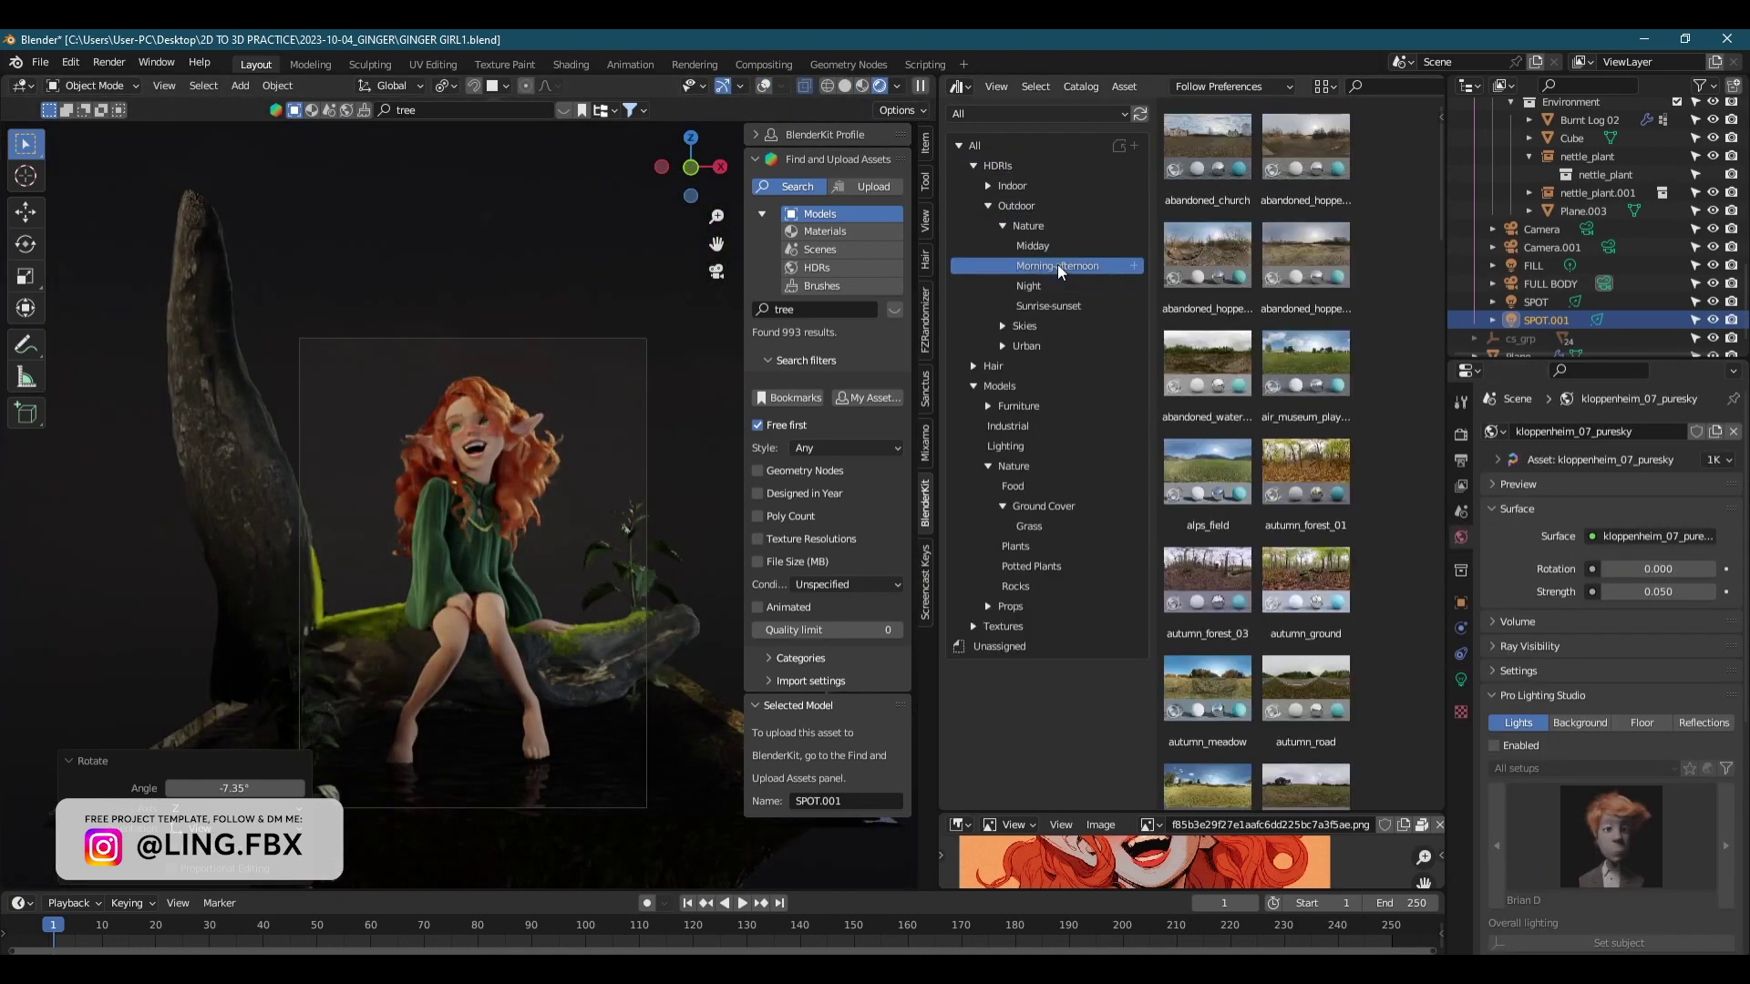
scroll(447, 567, up, 5)
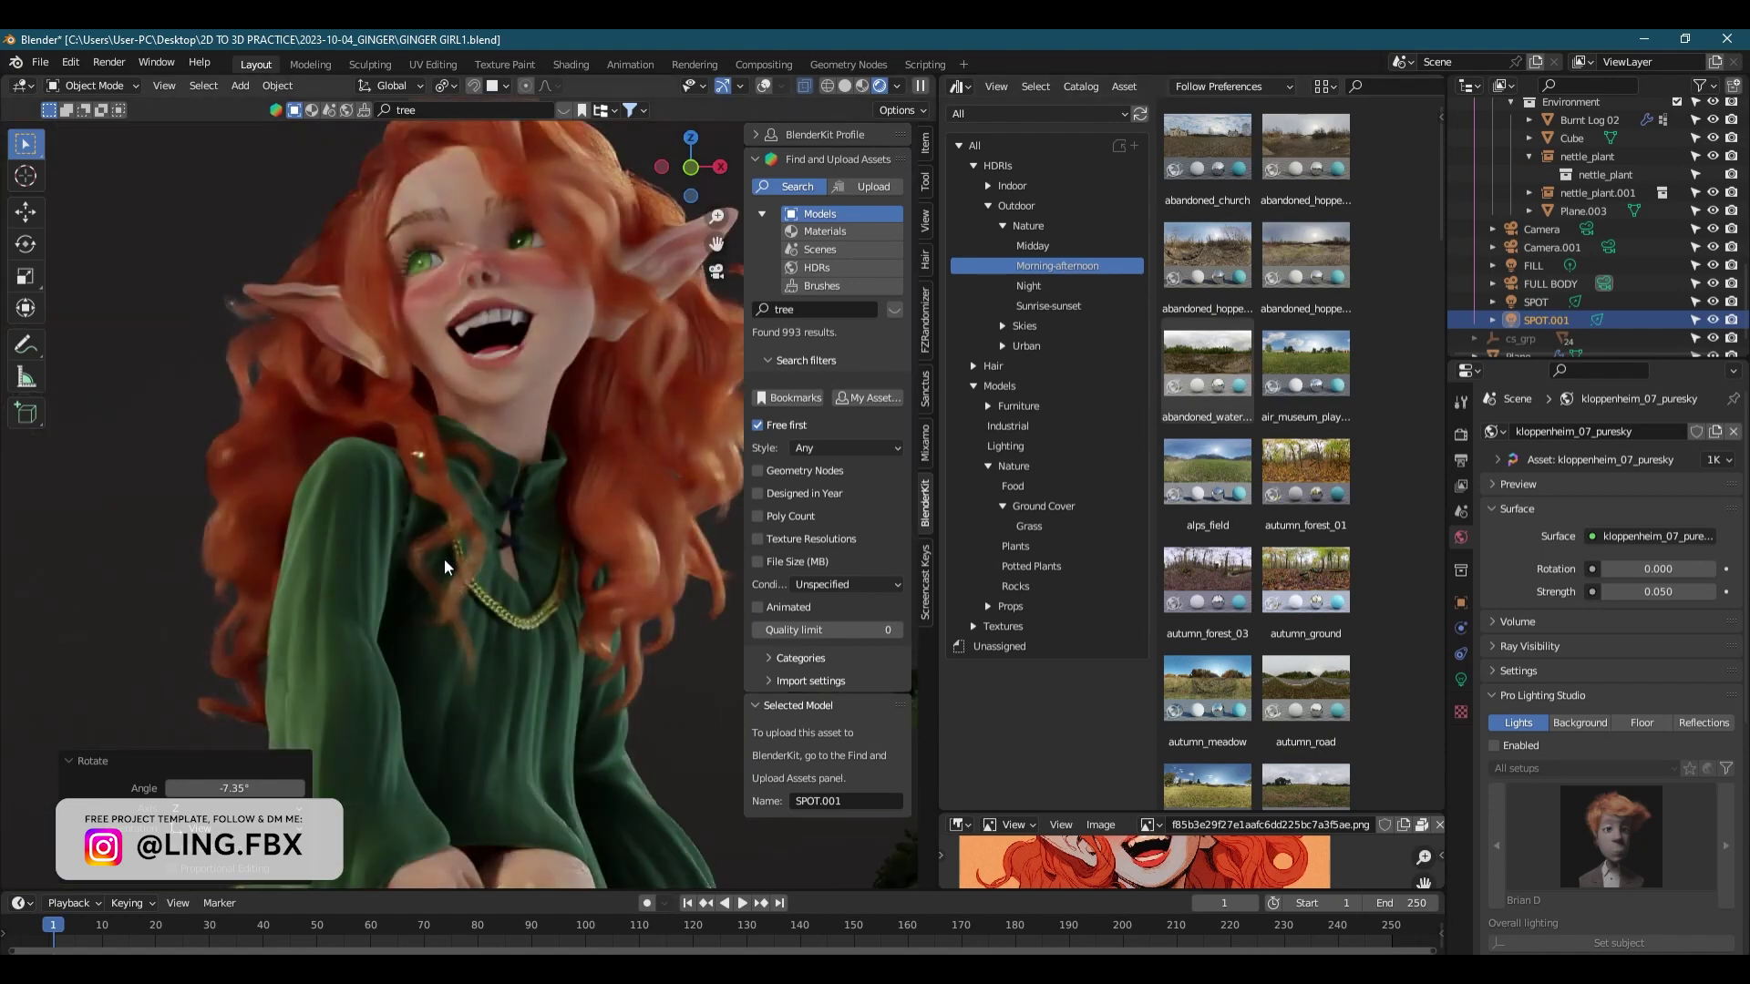
scroll(547, 683, down, 2)
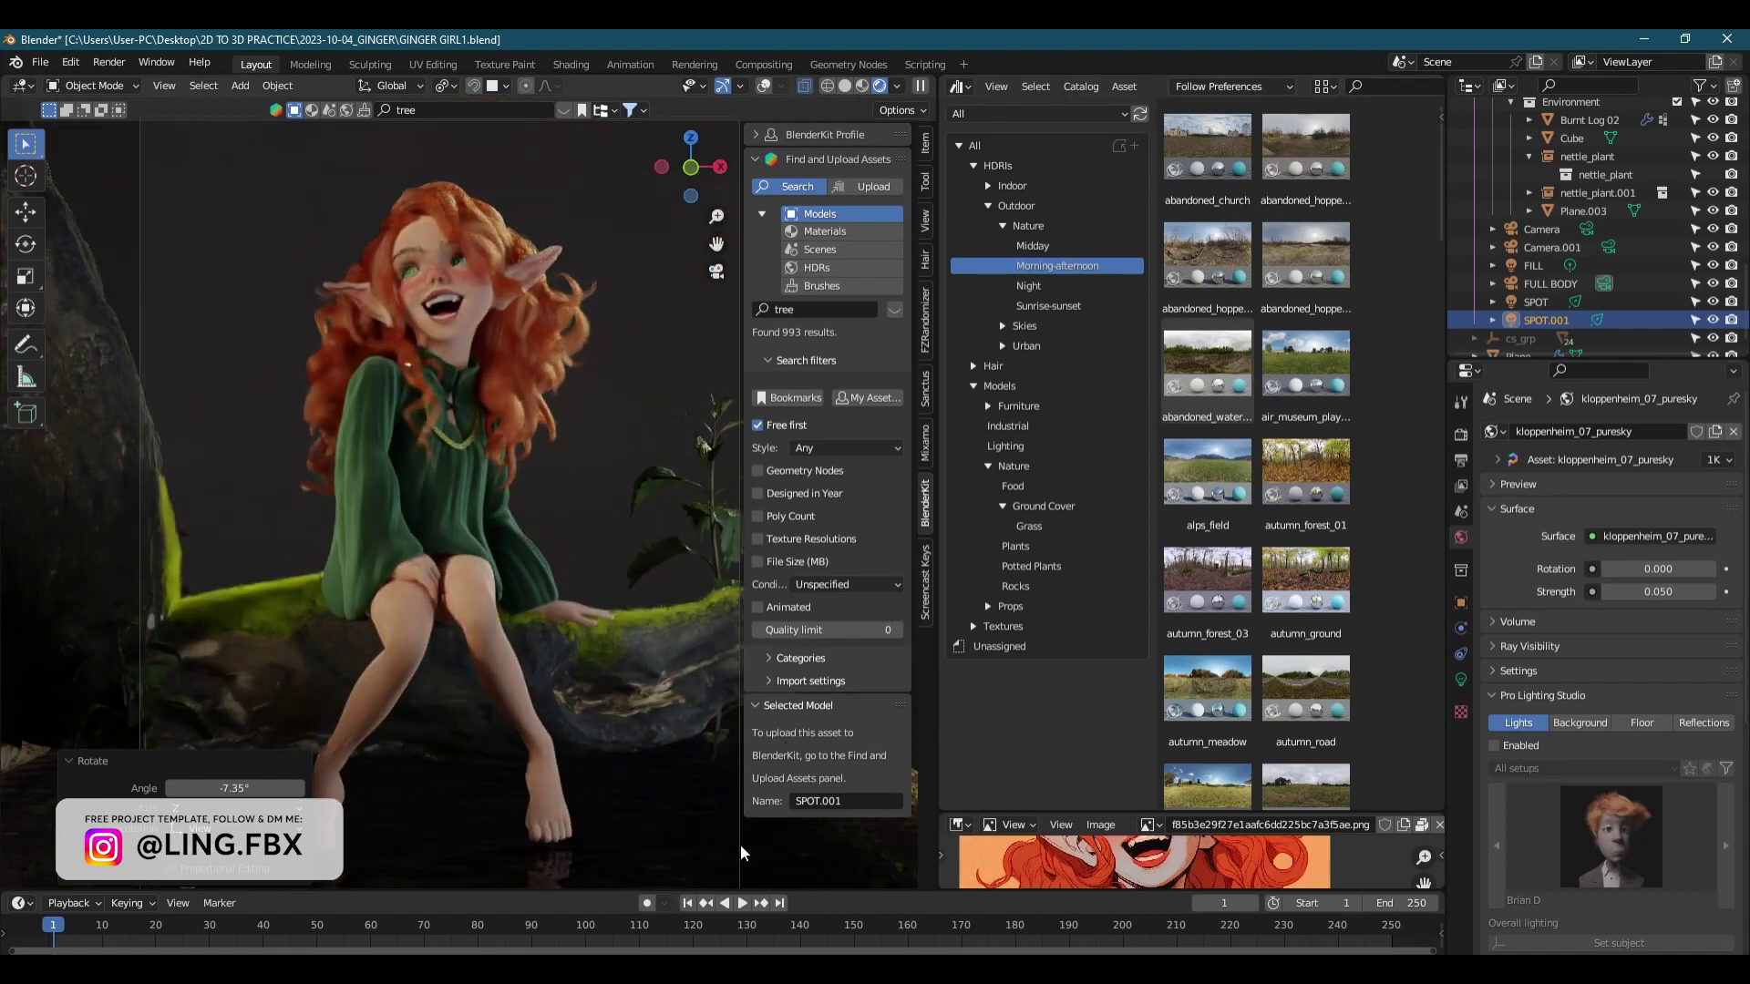
- Inspect the FULL BODY camera lens, select SPOT.001, and circle-select grass faces near the legs
click(1604, 283)
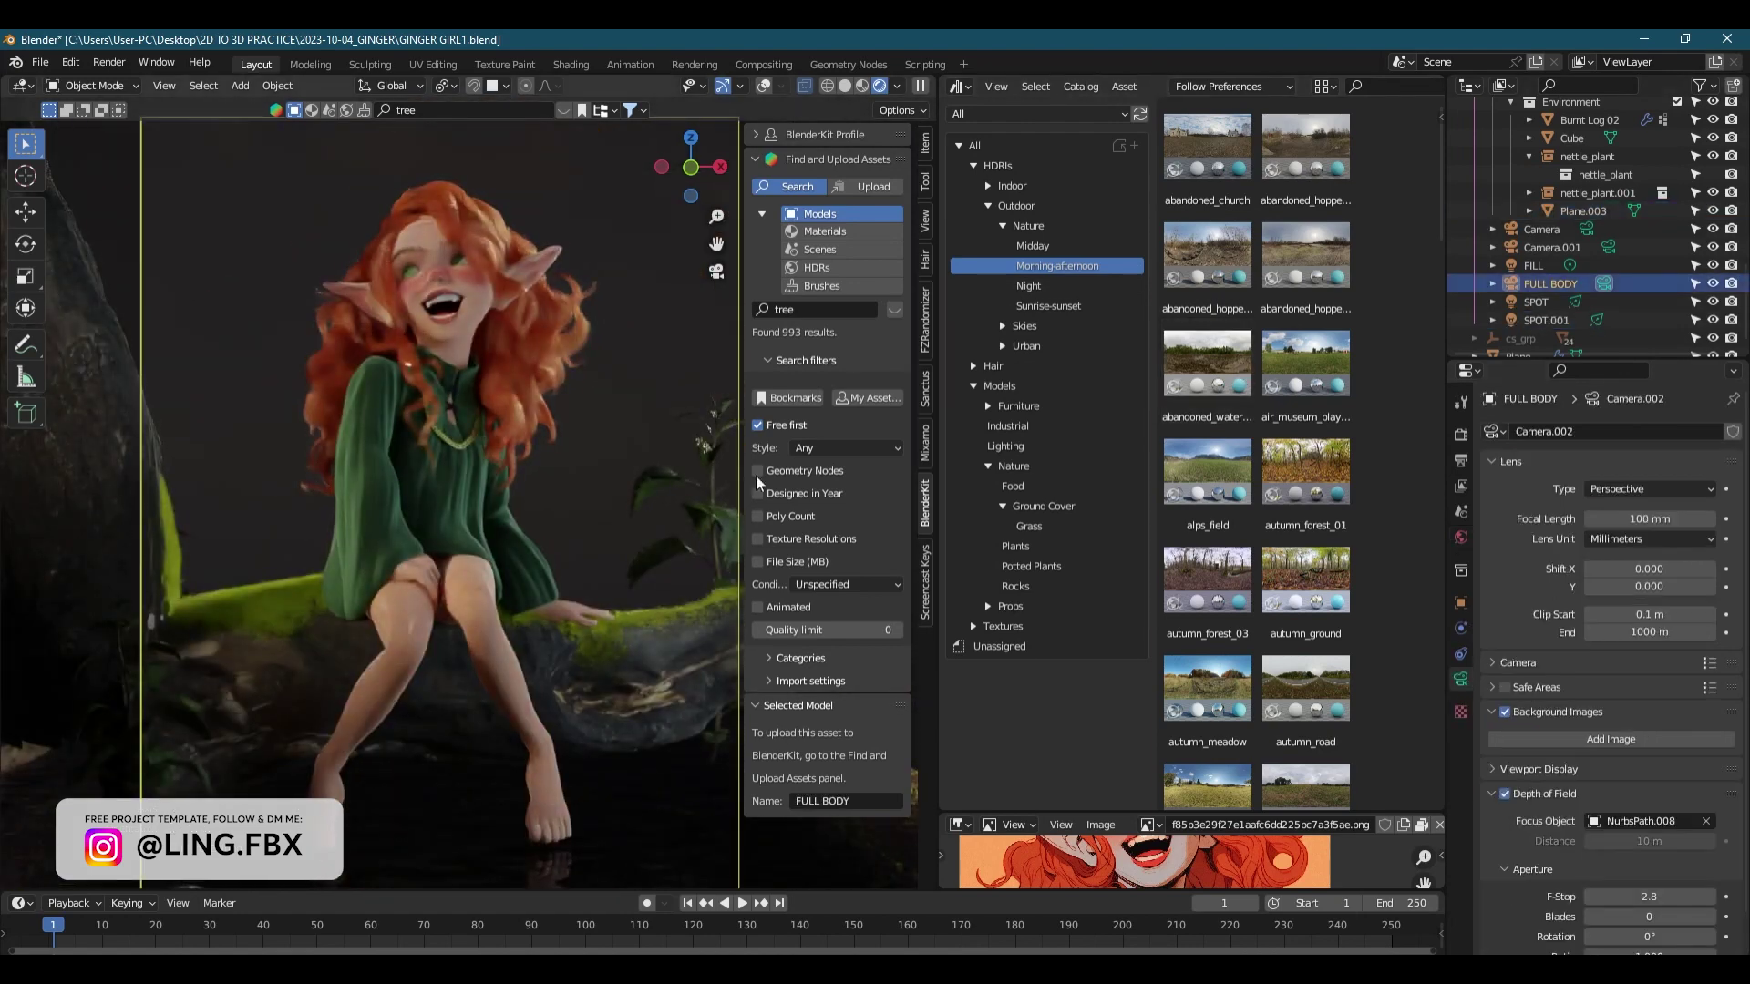
scroll(720, 526, down, 4)
click(685, 223)
scroll(674, 421, up, 4)
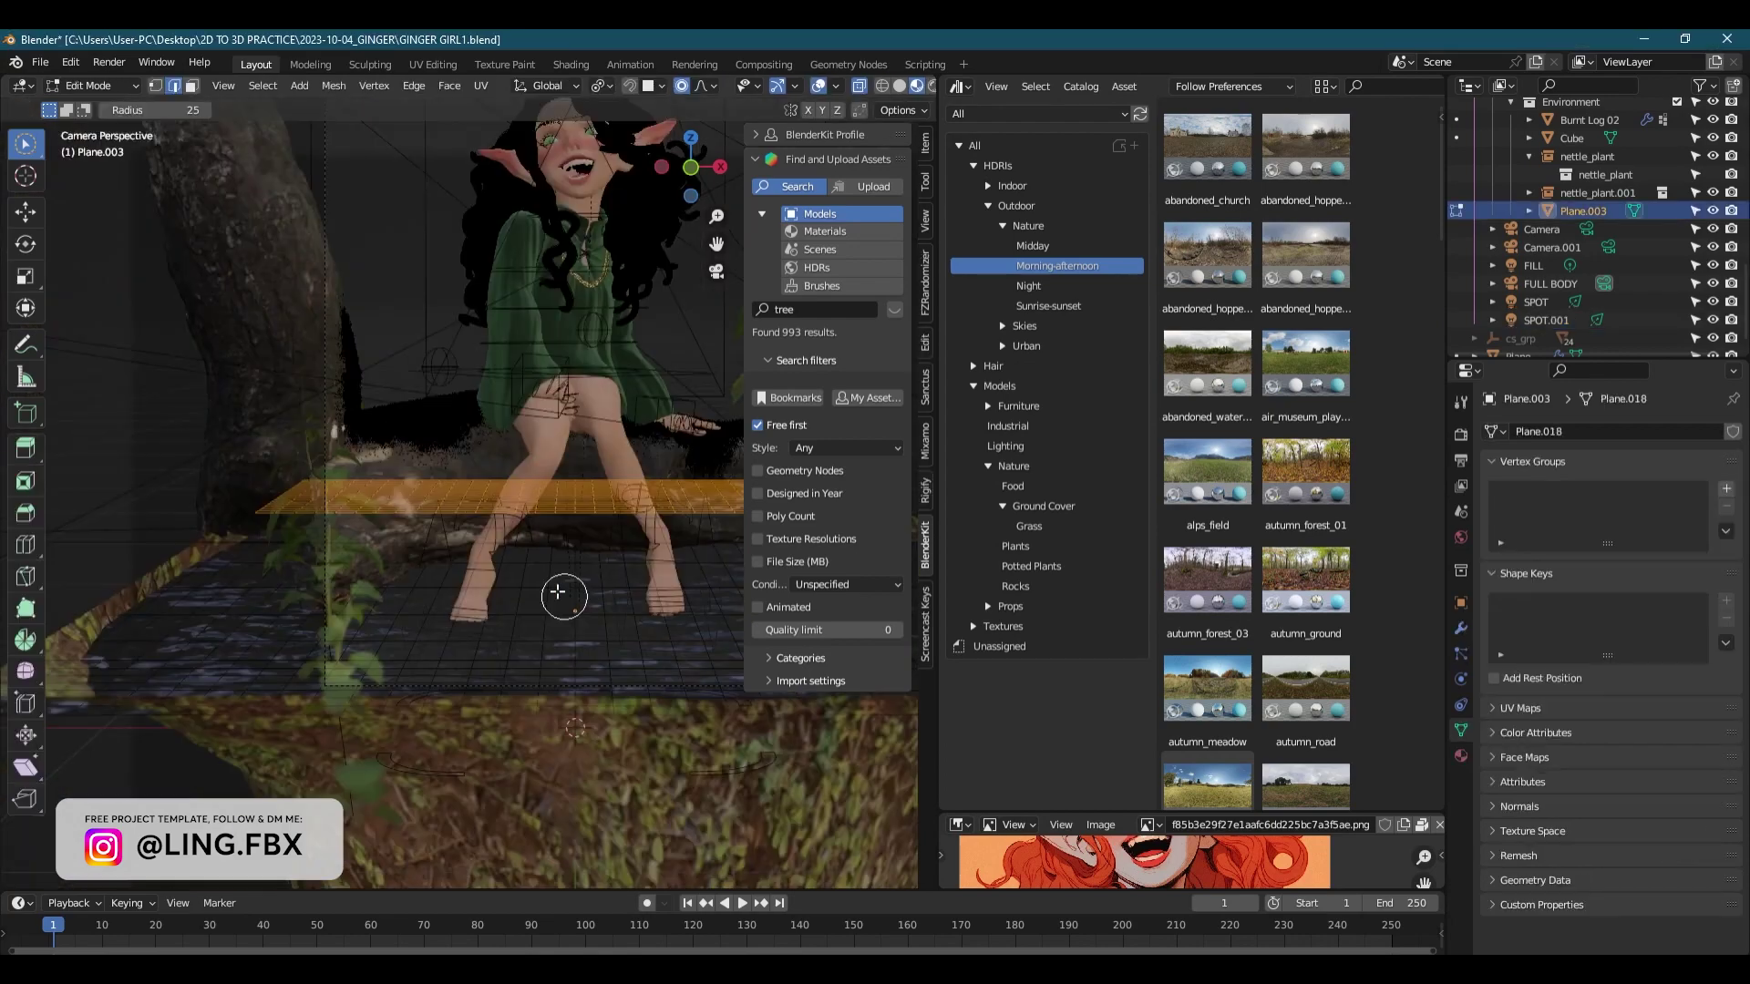
scroll(559, 593, up, 5)
drag(429, 547, 355, 599)
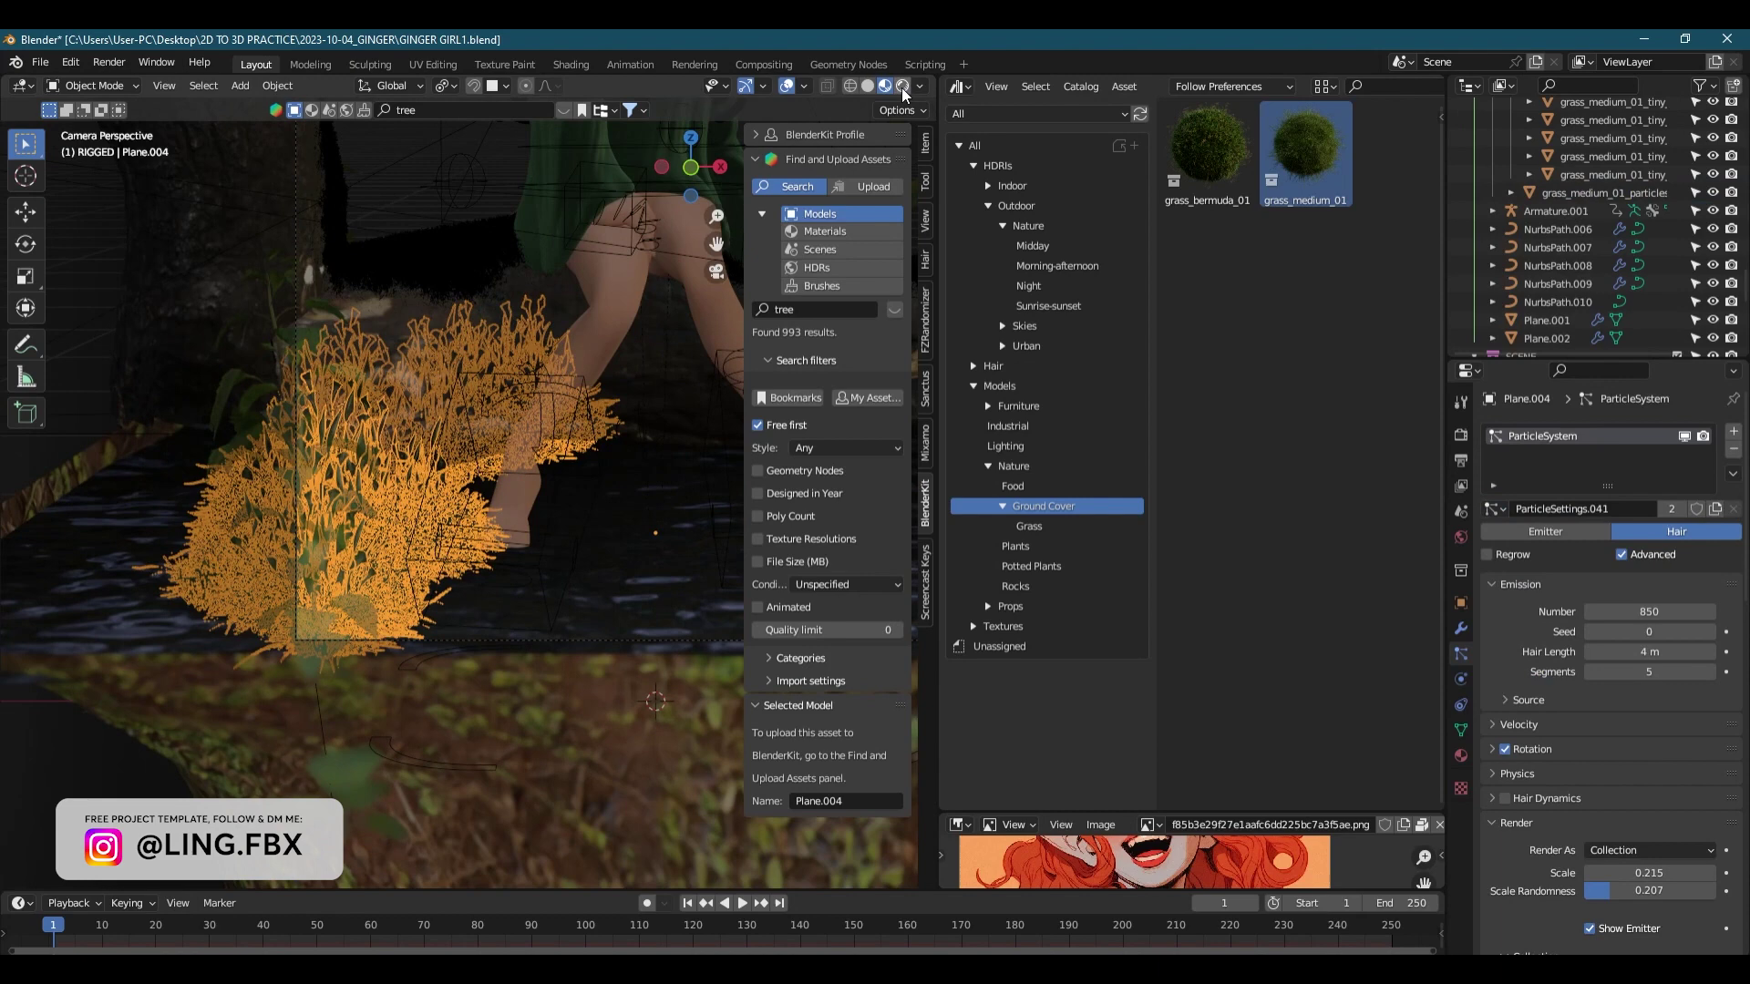
- Set the grass particle emission count to 100, then enter 50
scroll(1622, 638, down, 5)
scroll(1622, 638, up, 8)
click(1623, 612)
text(100)
key(Return)
click(1637, 611)
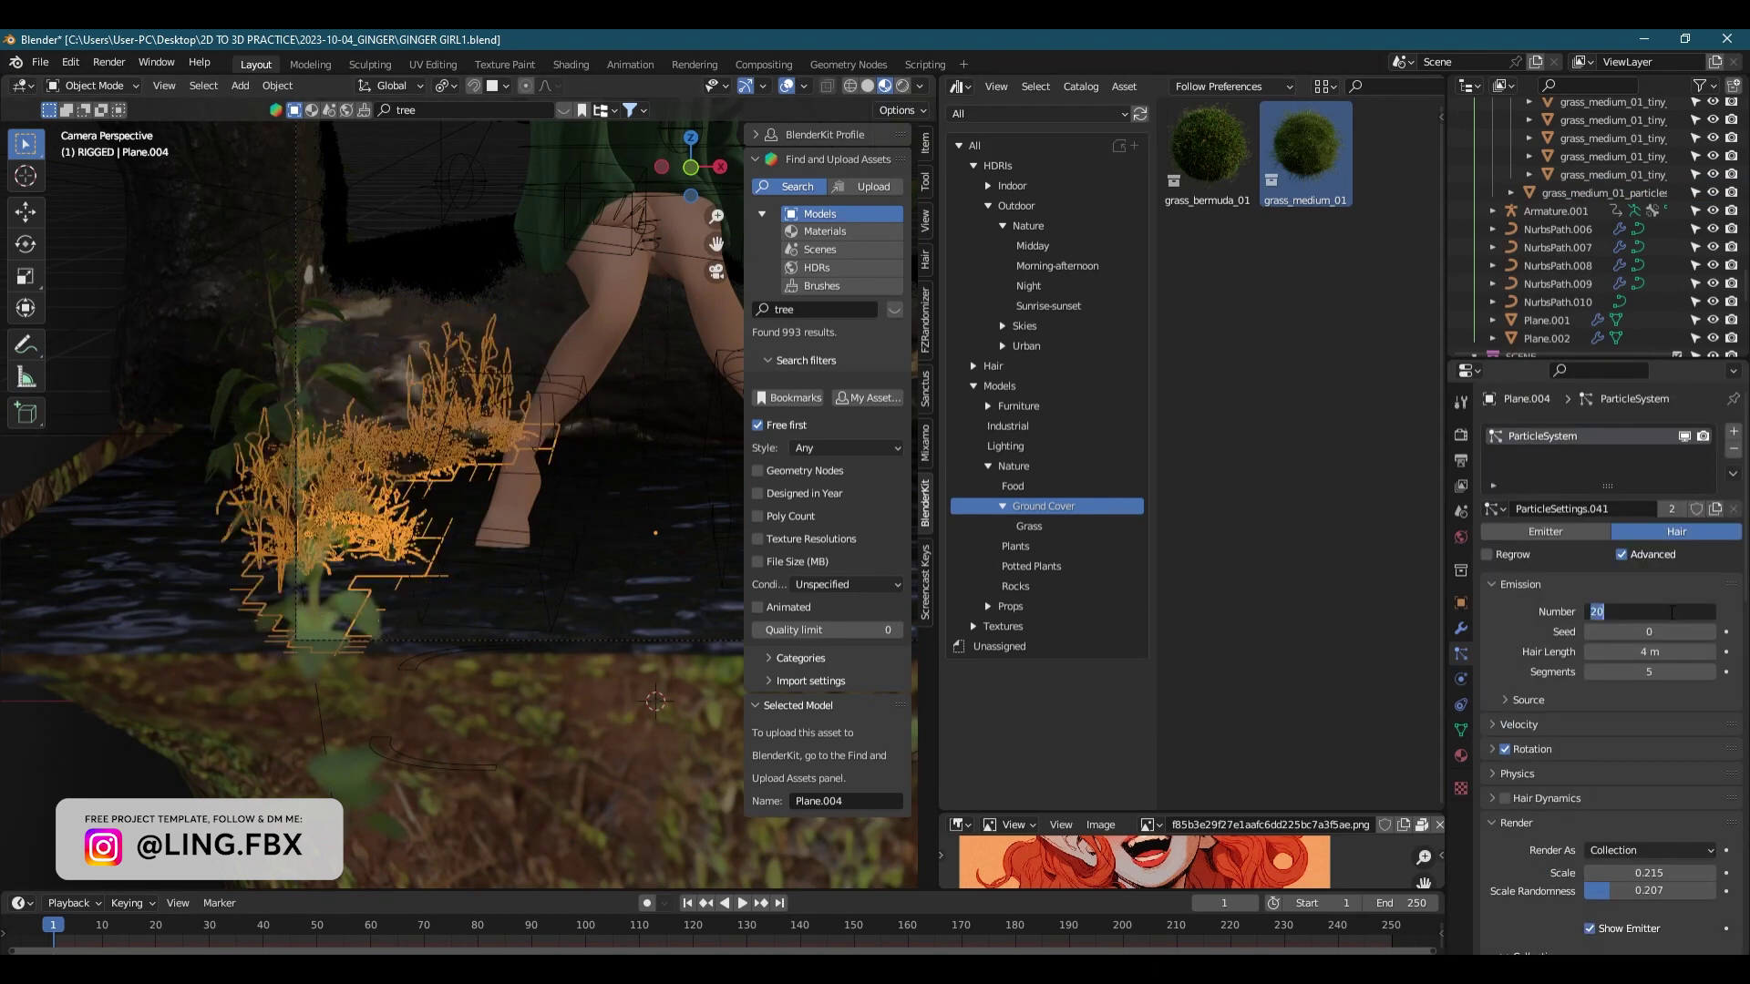
text(50)
key(Return)
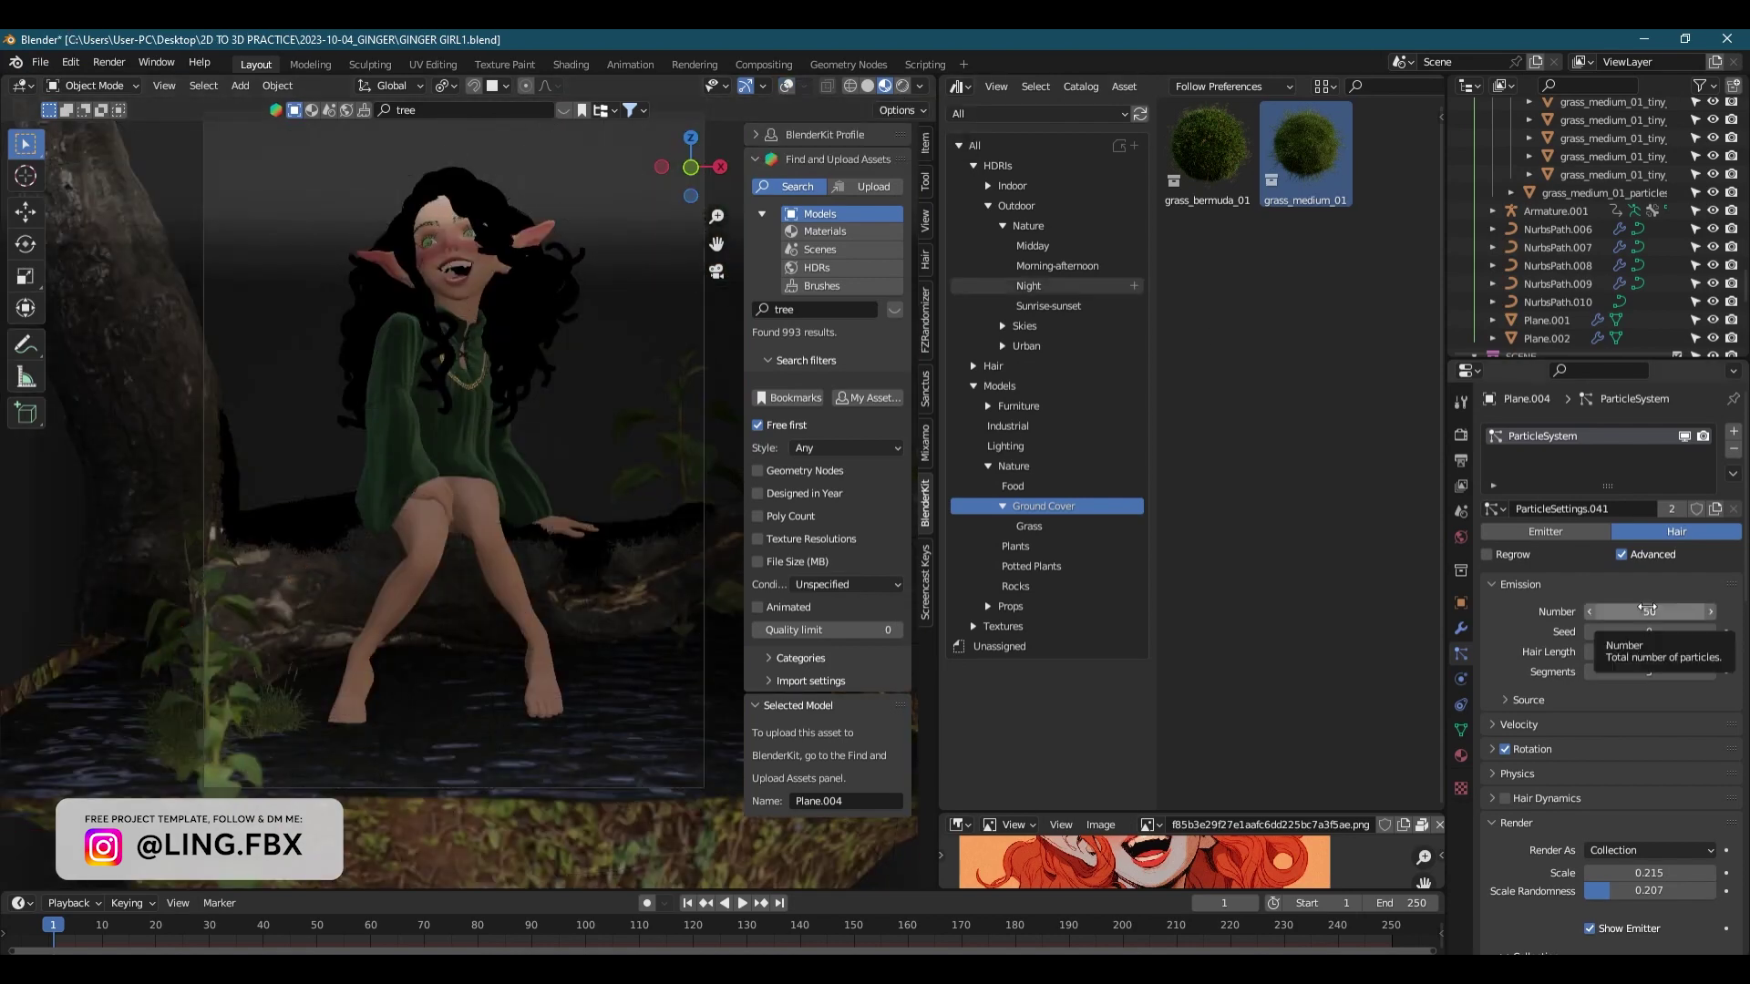
- Place the grass plane, adjust its faces in Edit Mode, and select the nettle plant
click(418, 657)
key(Tab)
key(c)
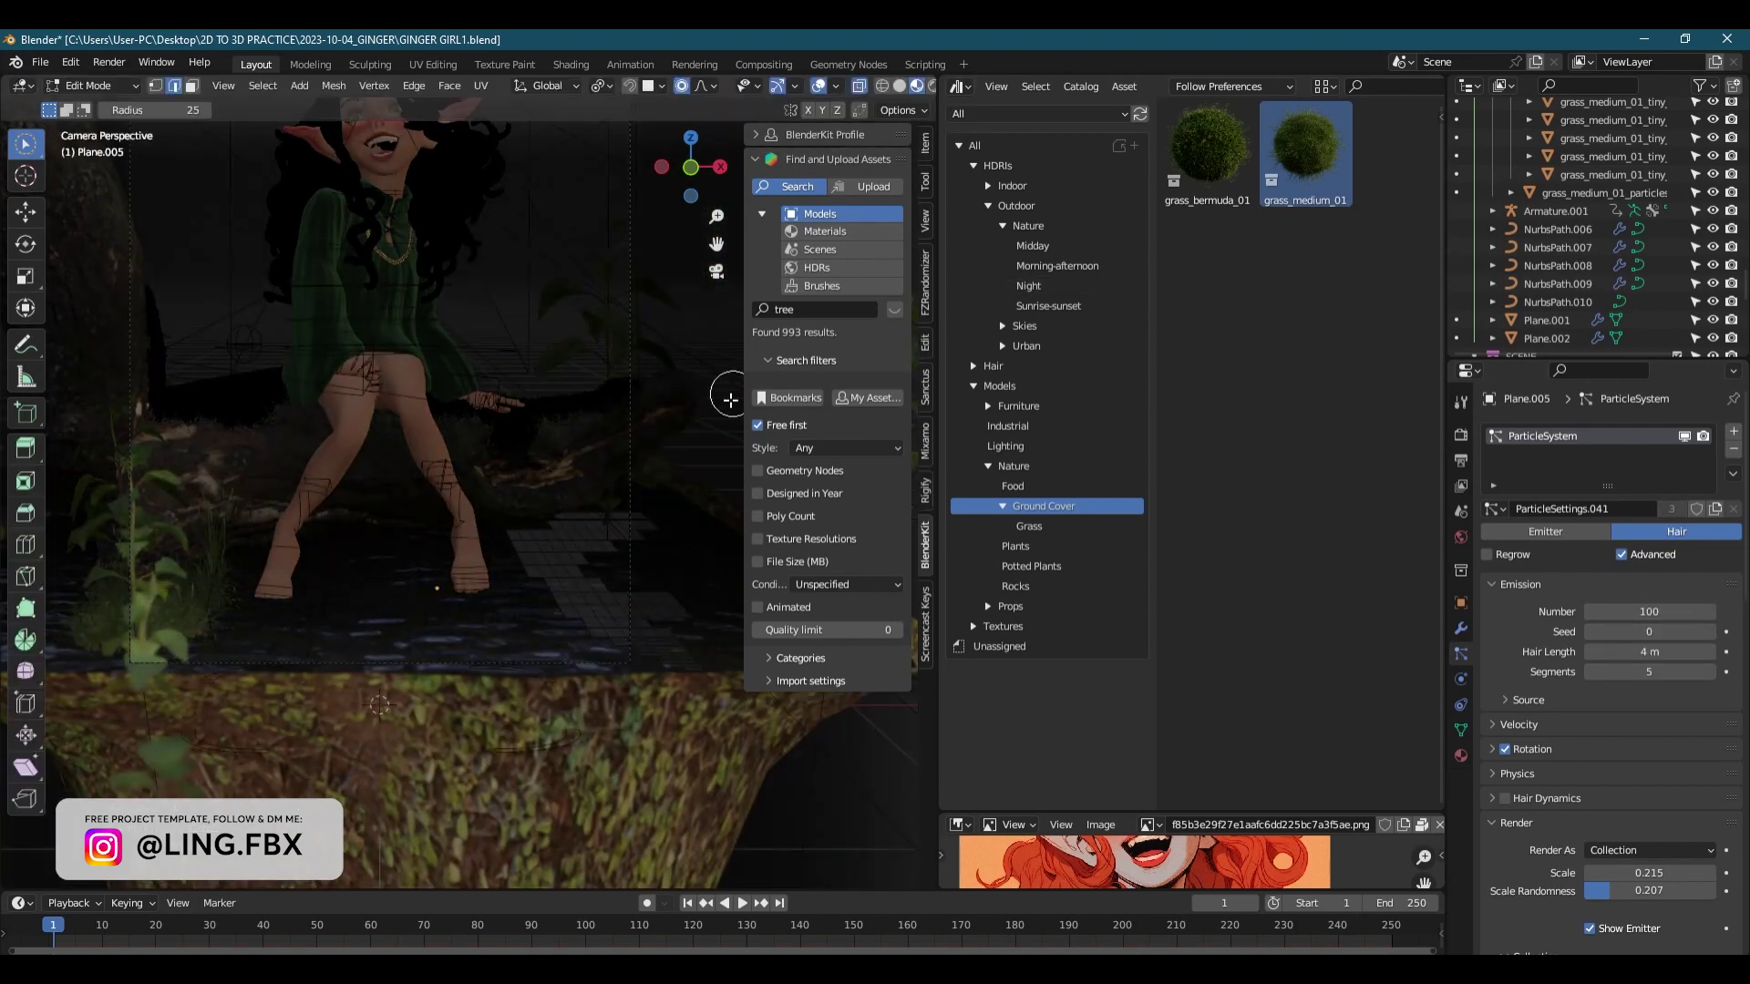
key(Tab)
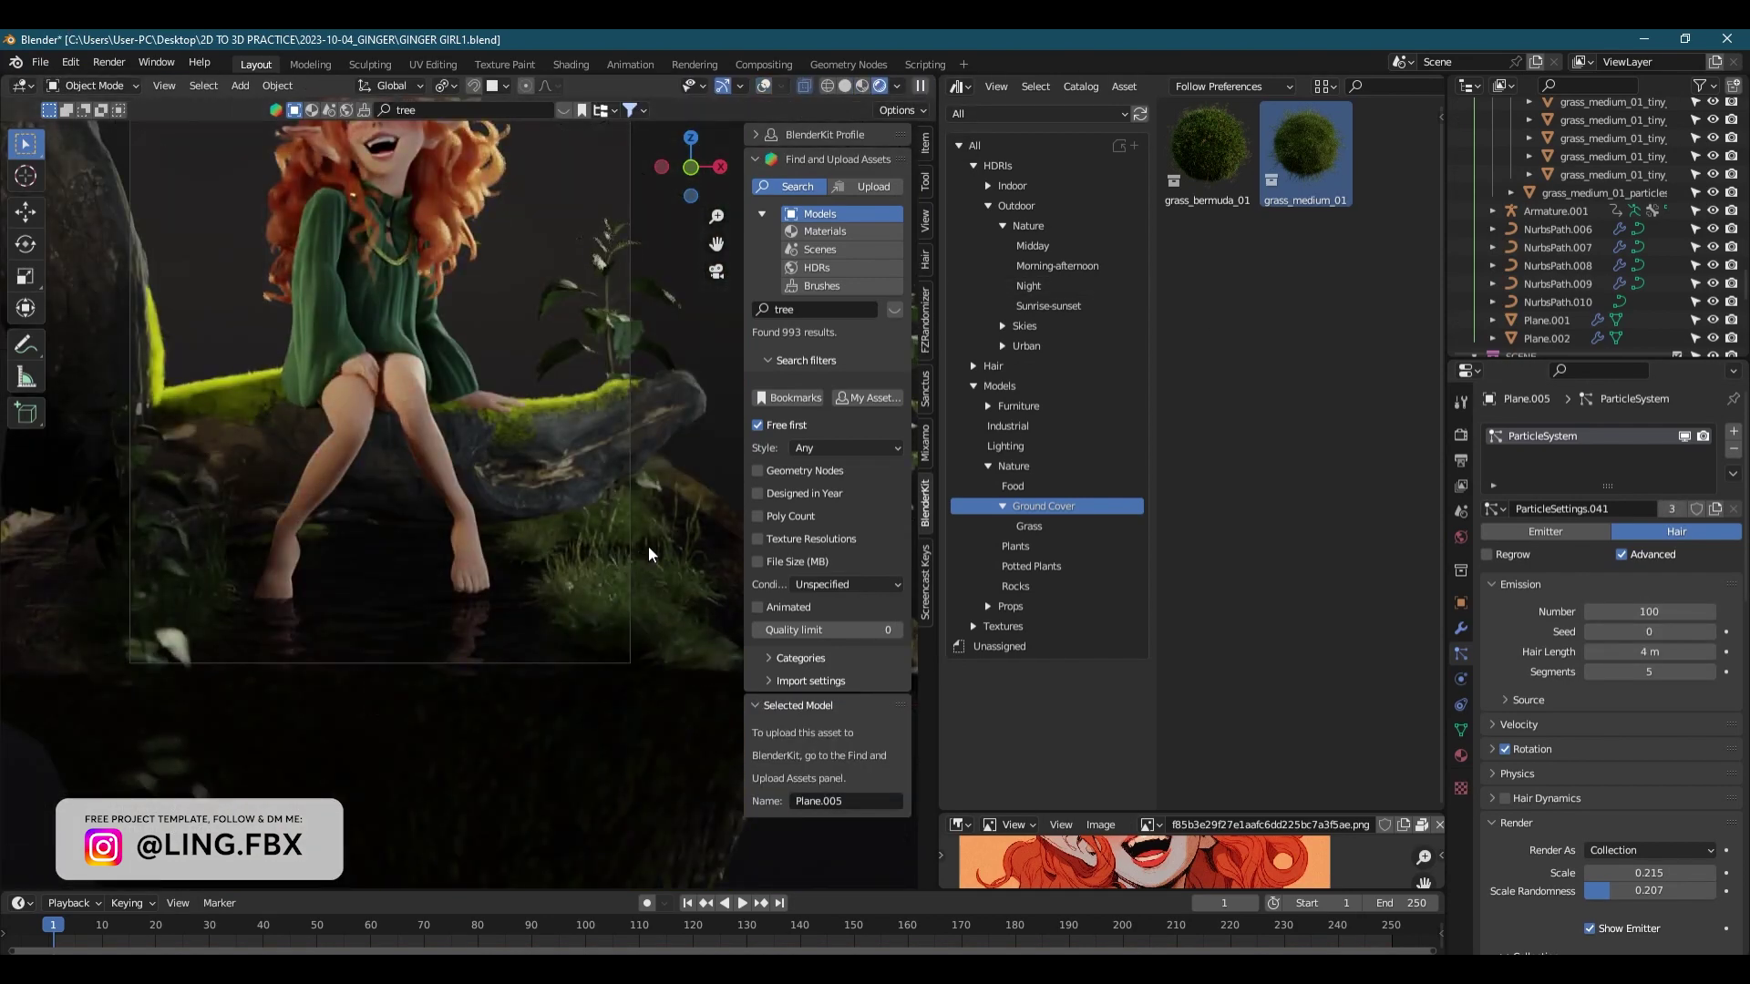
shift+scroll(583, 547, up, 4)
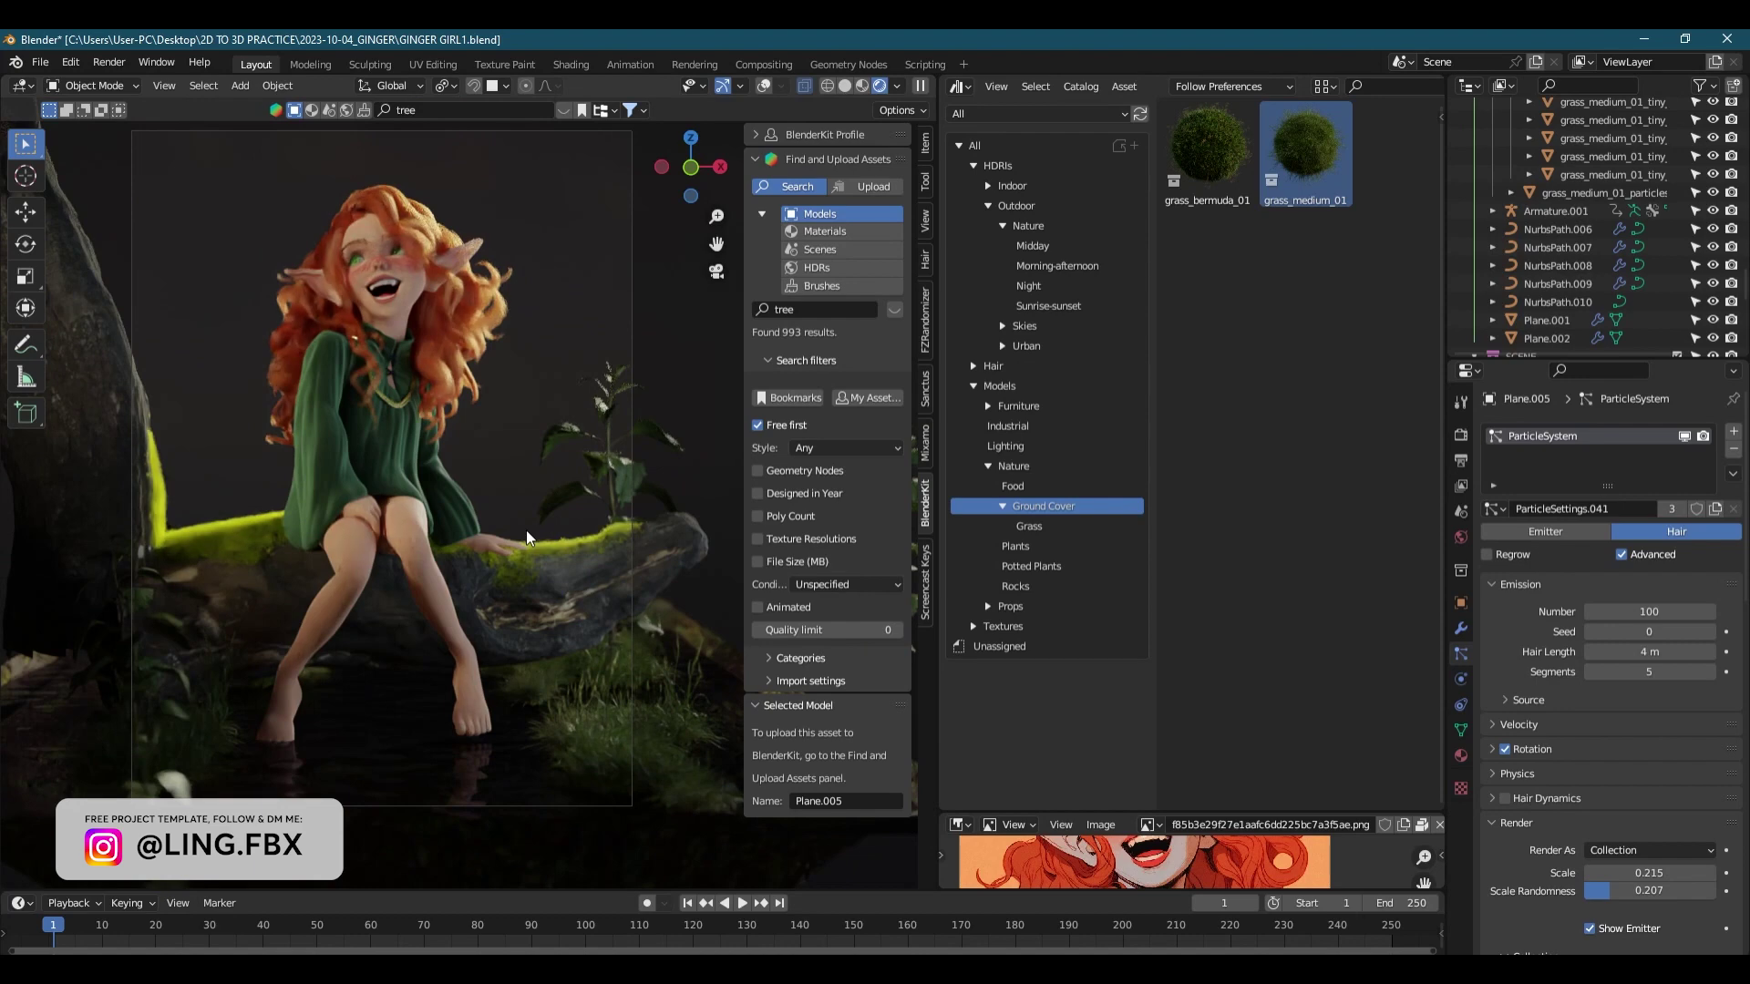
click(637, 483)
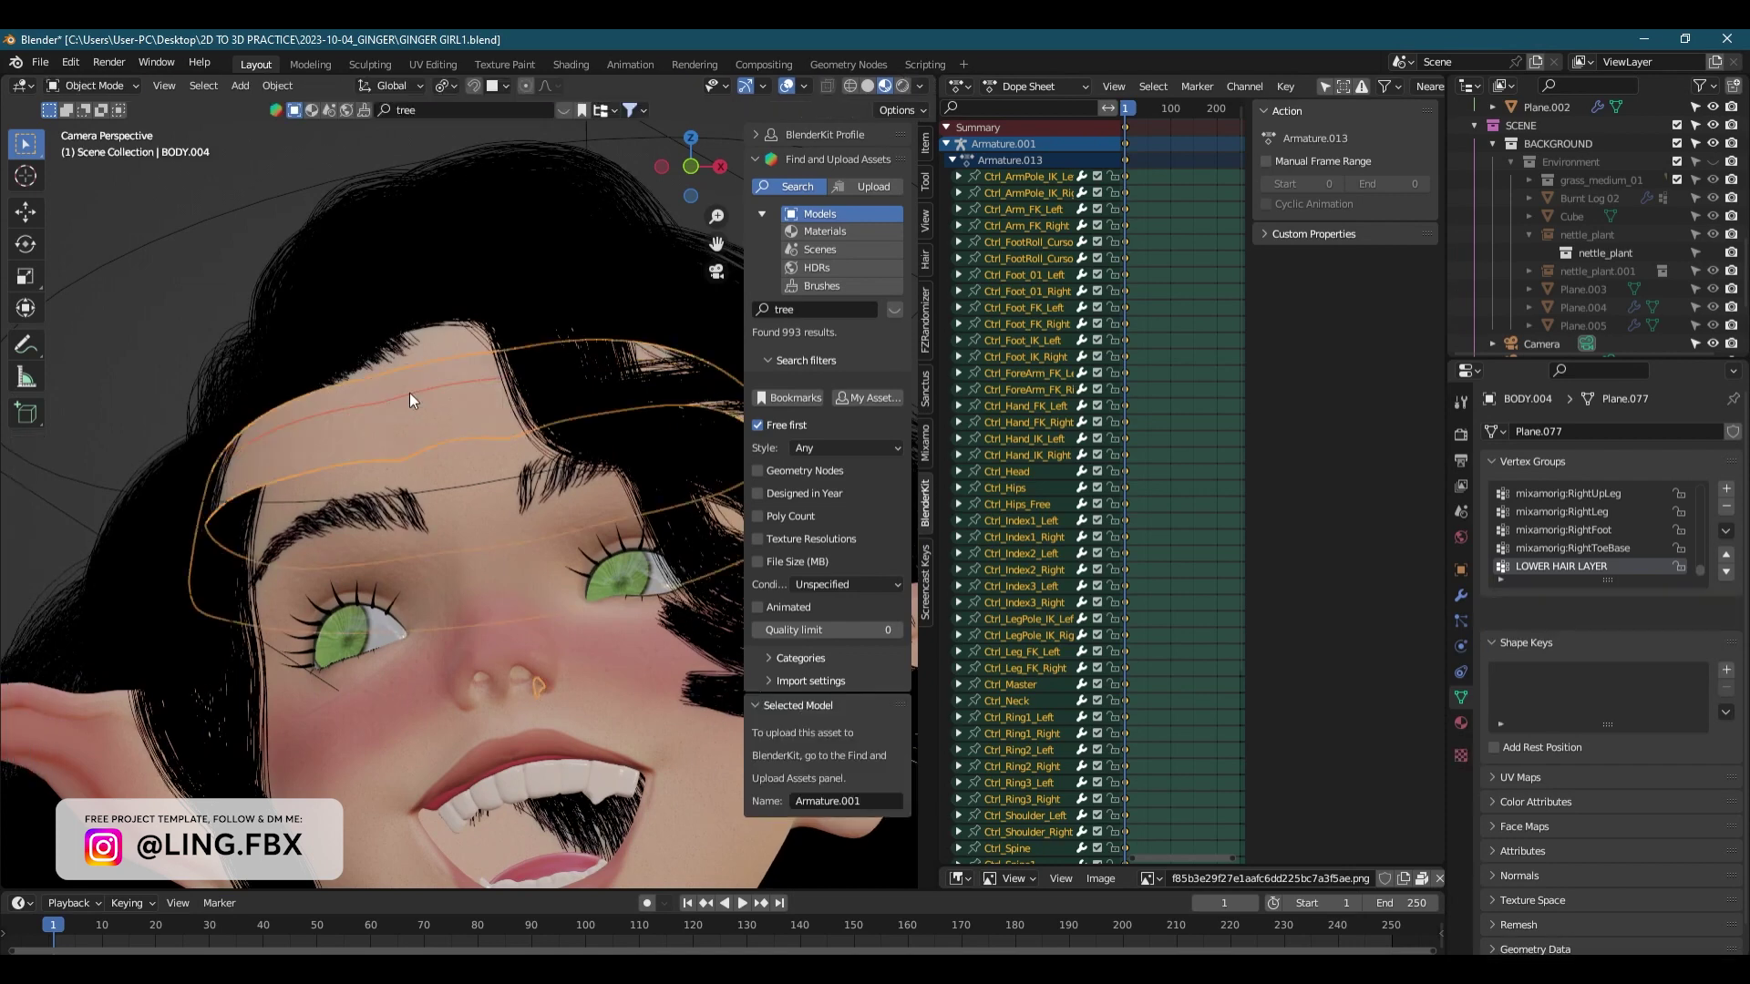
- Select the curve on the head and duplicate a section of it
click(408, 391)
click(1461, 597)
right_click(465, 391)
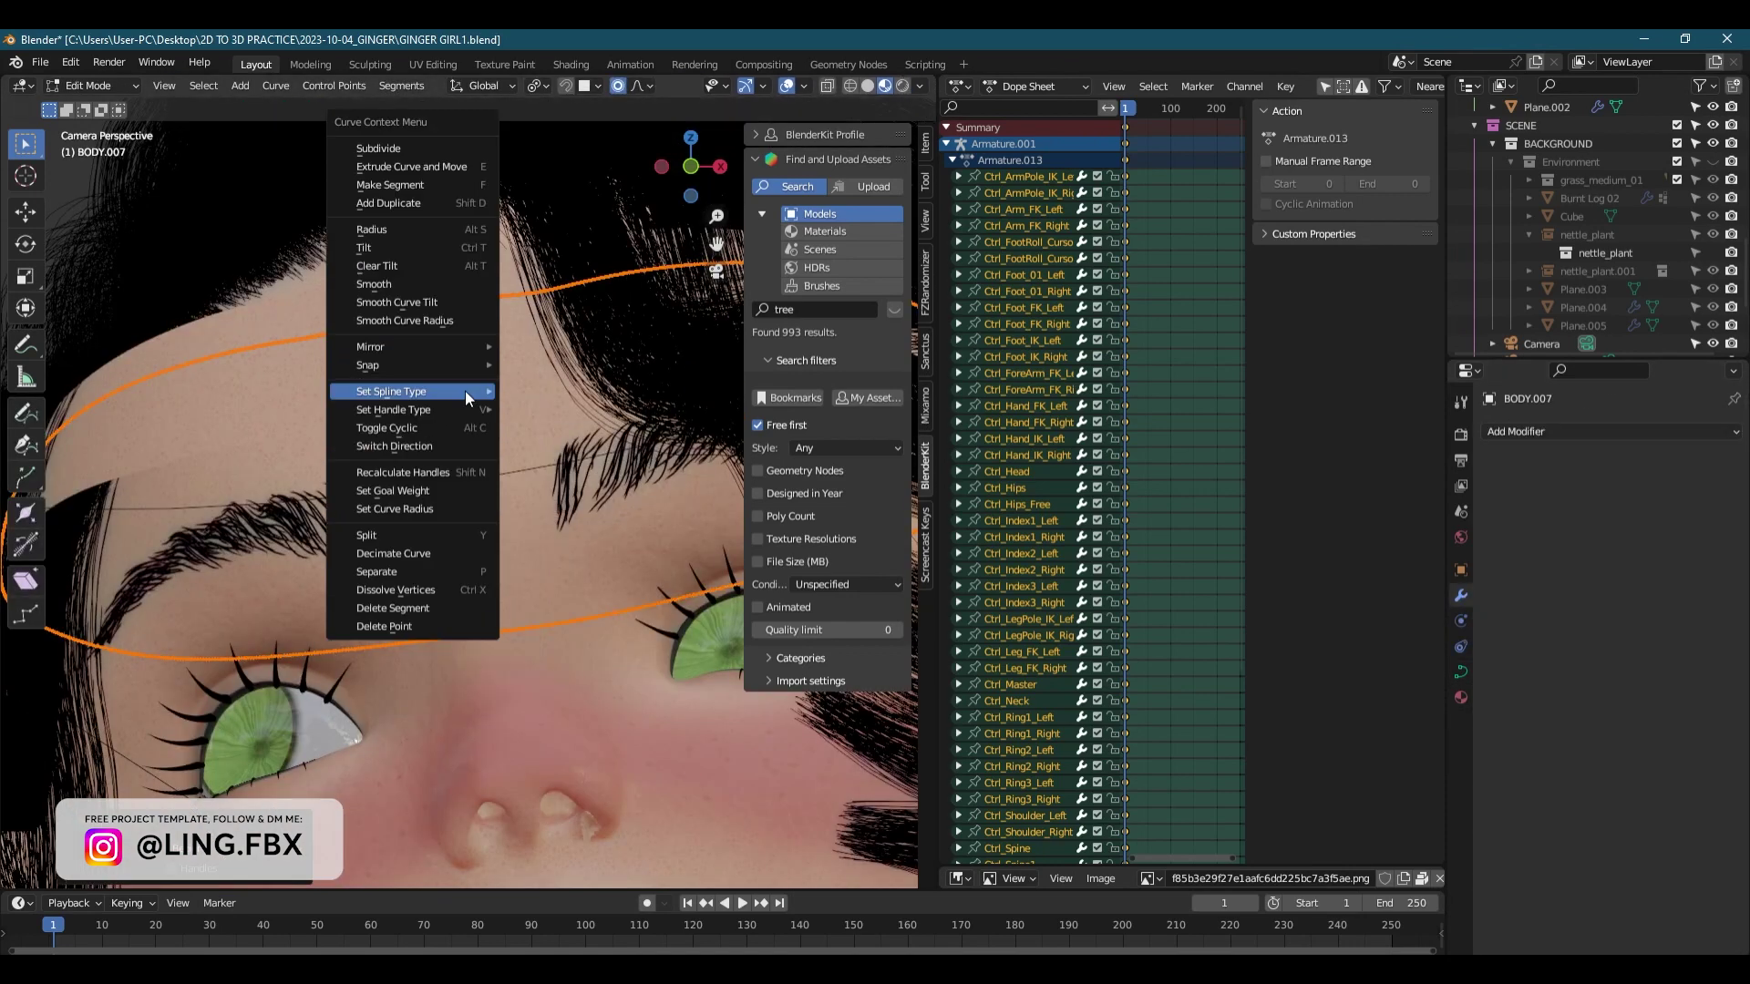
click(396, 211)
- Delete the unneeded segments from the duplicated head curve to trim the band
scroll(499, 453, down, 8)
scroll(499, 453, up, 8)
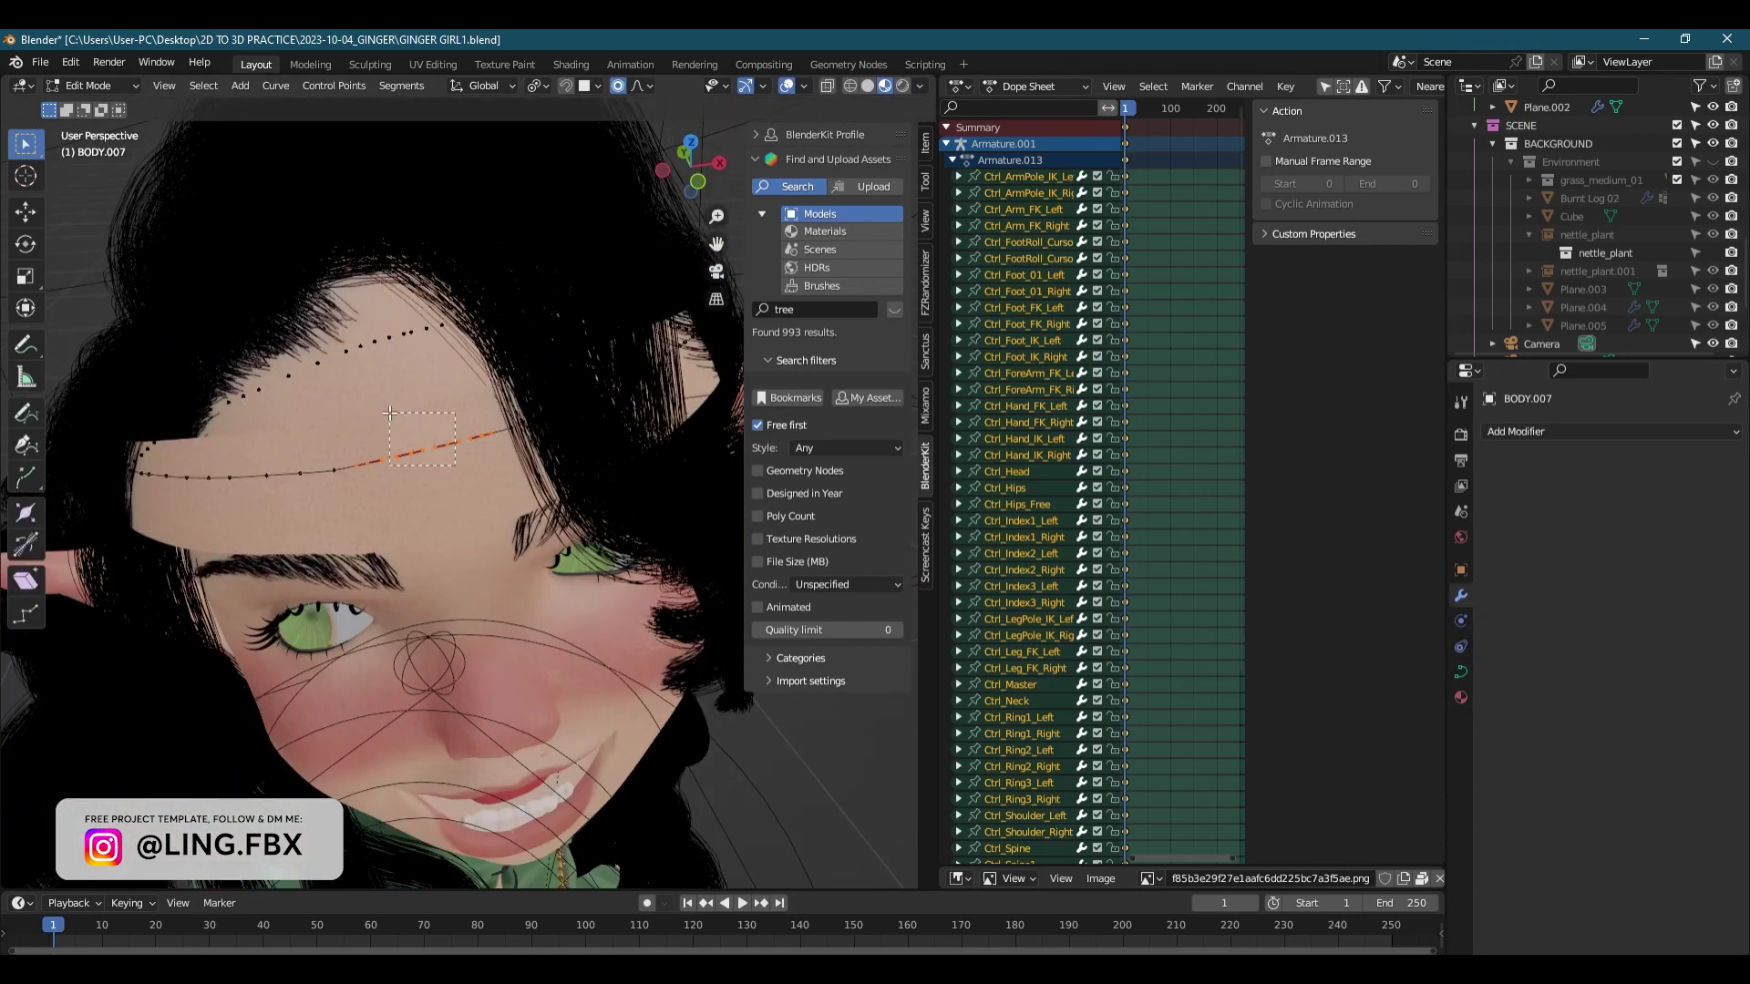
click(390, 413)
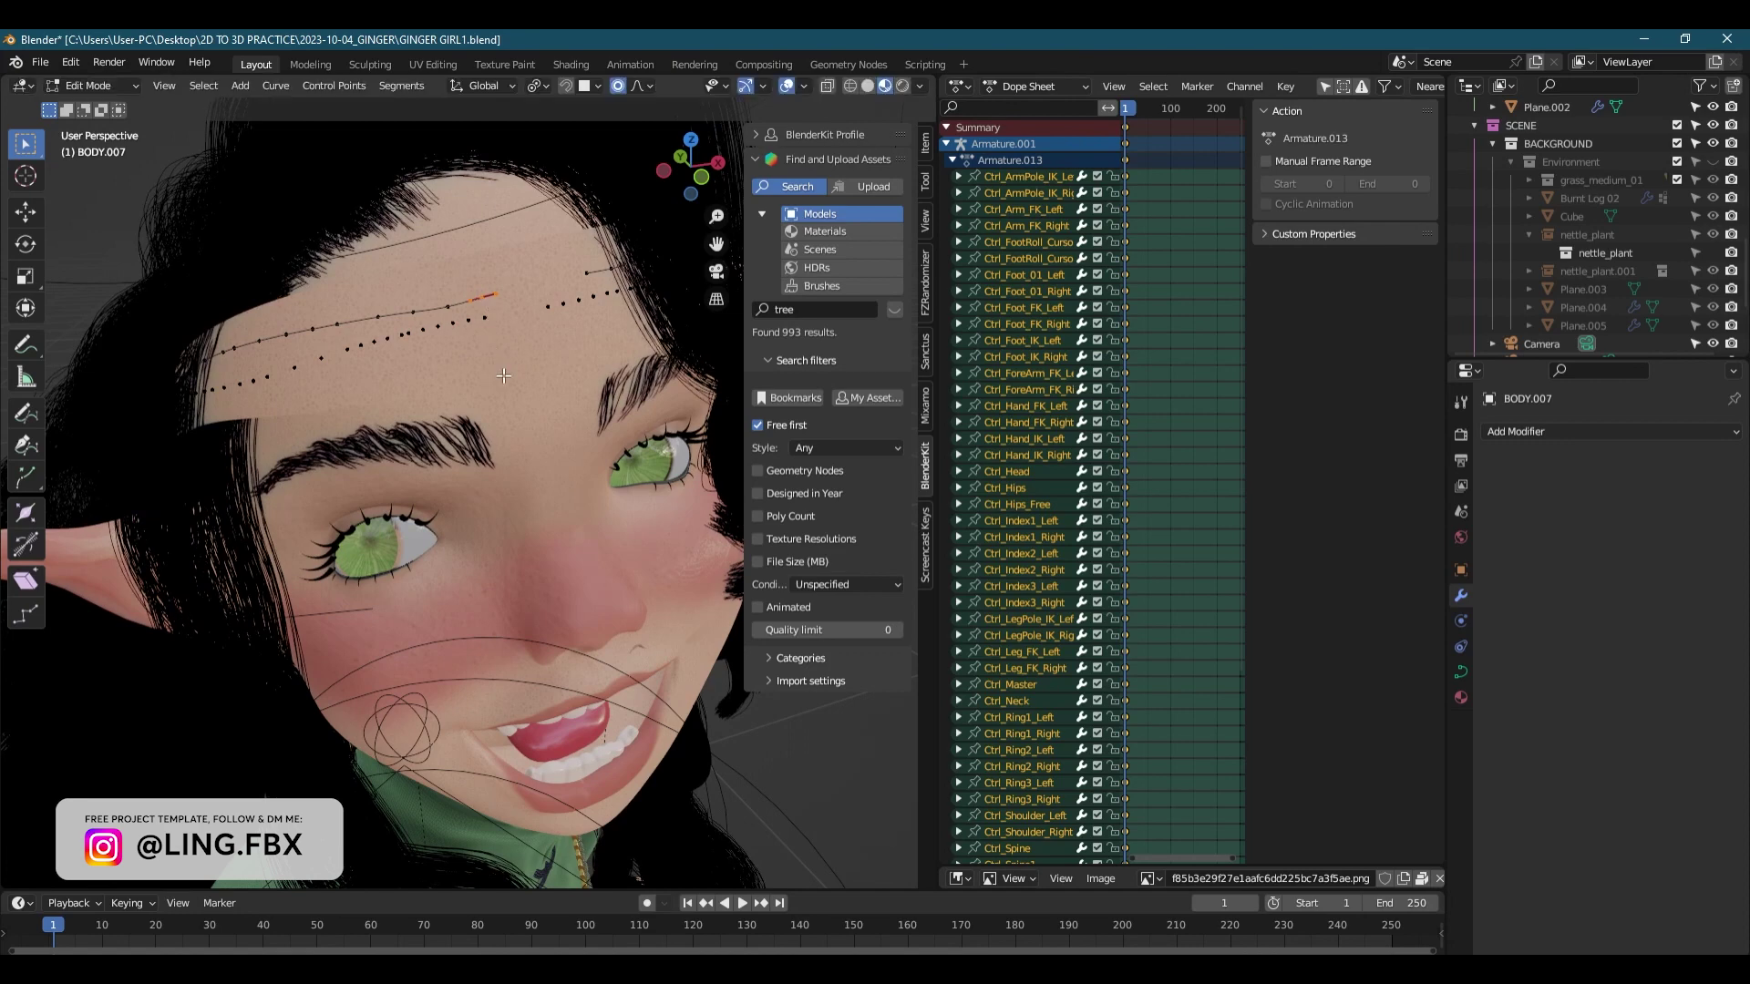
click(498, 294)
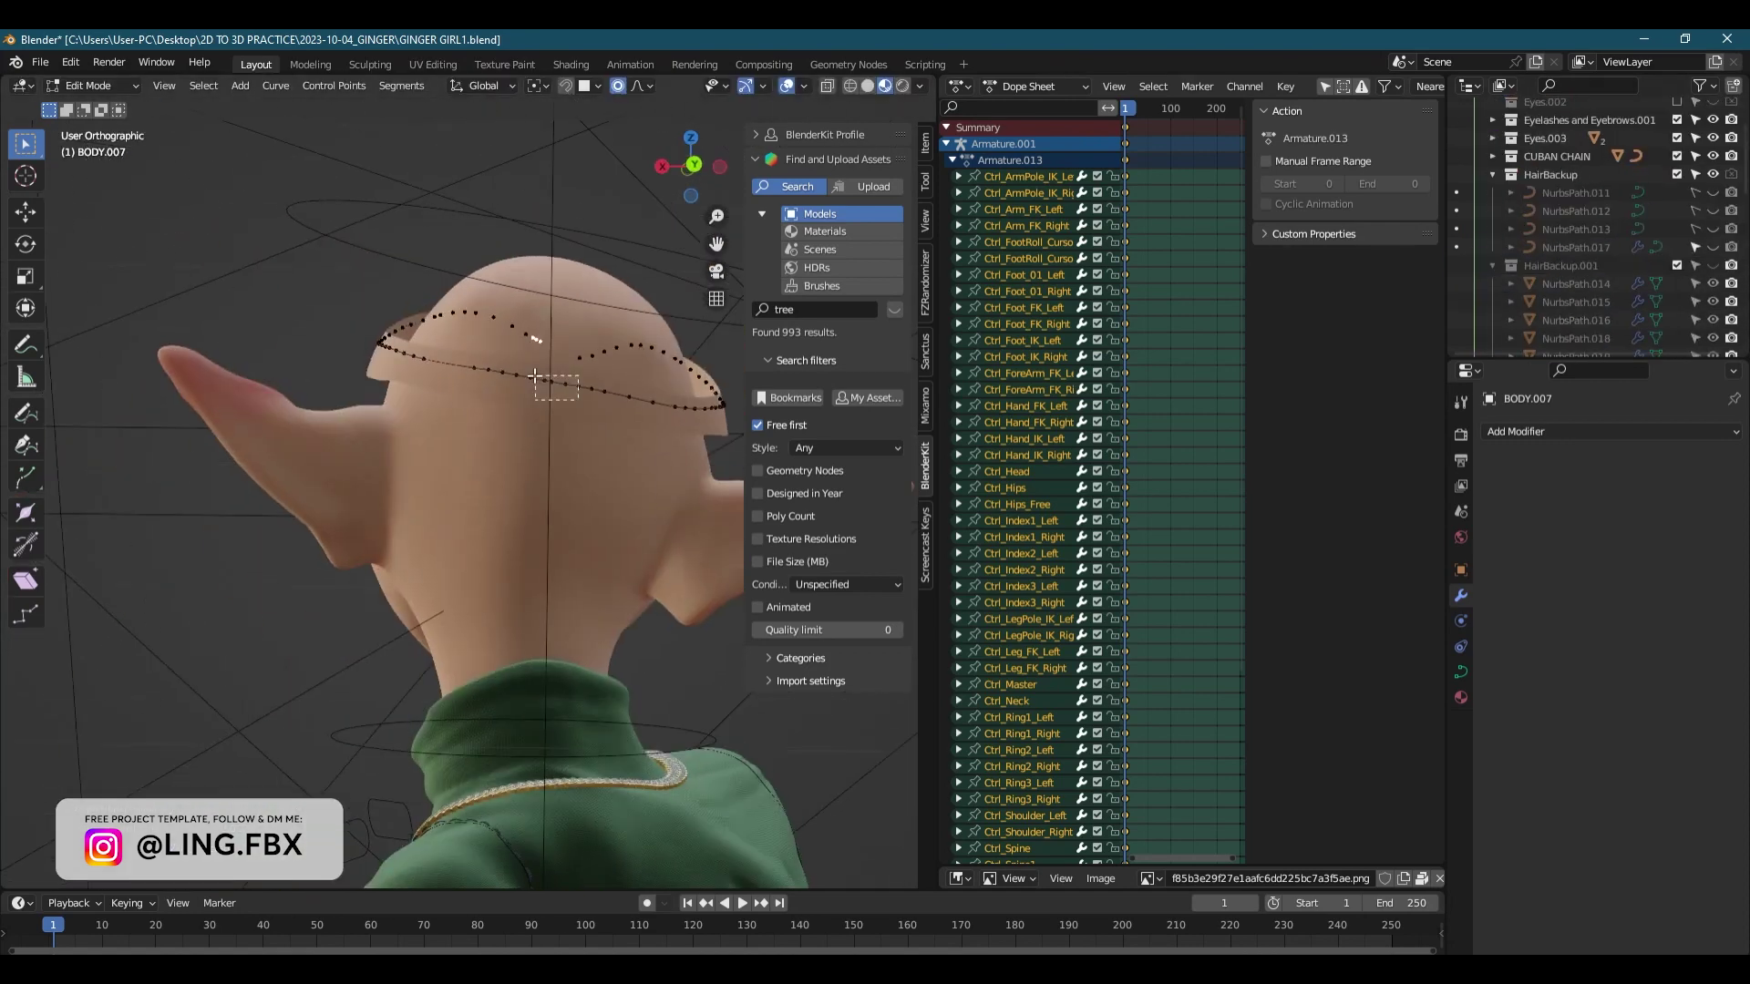
click(451, 358)
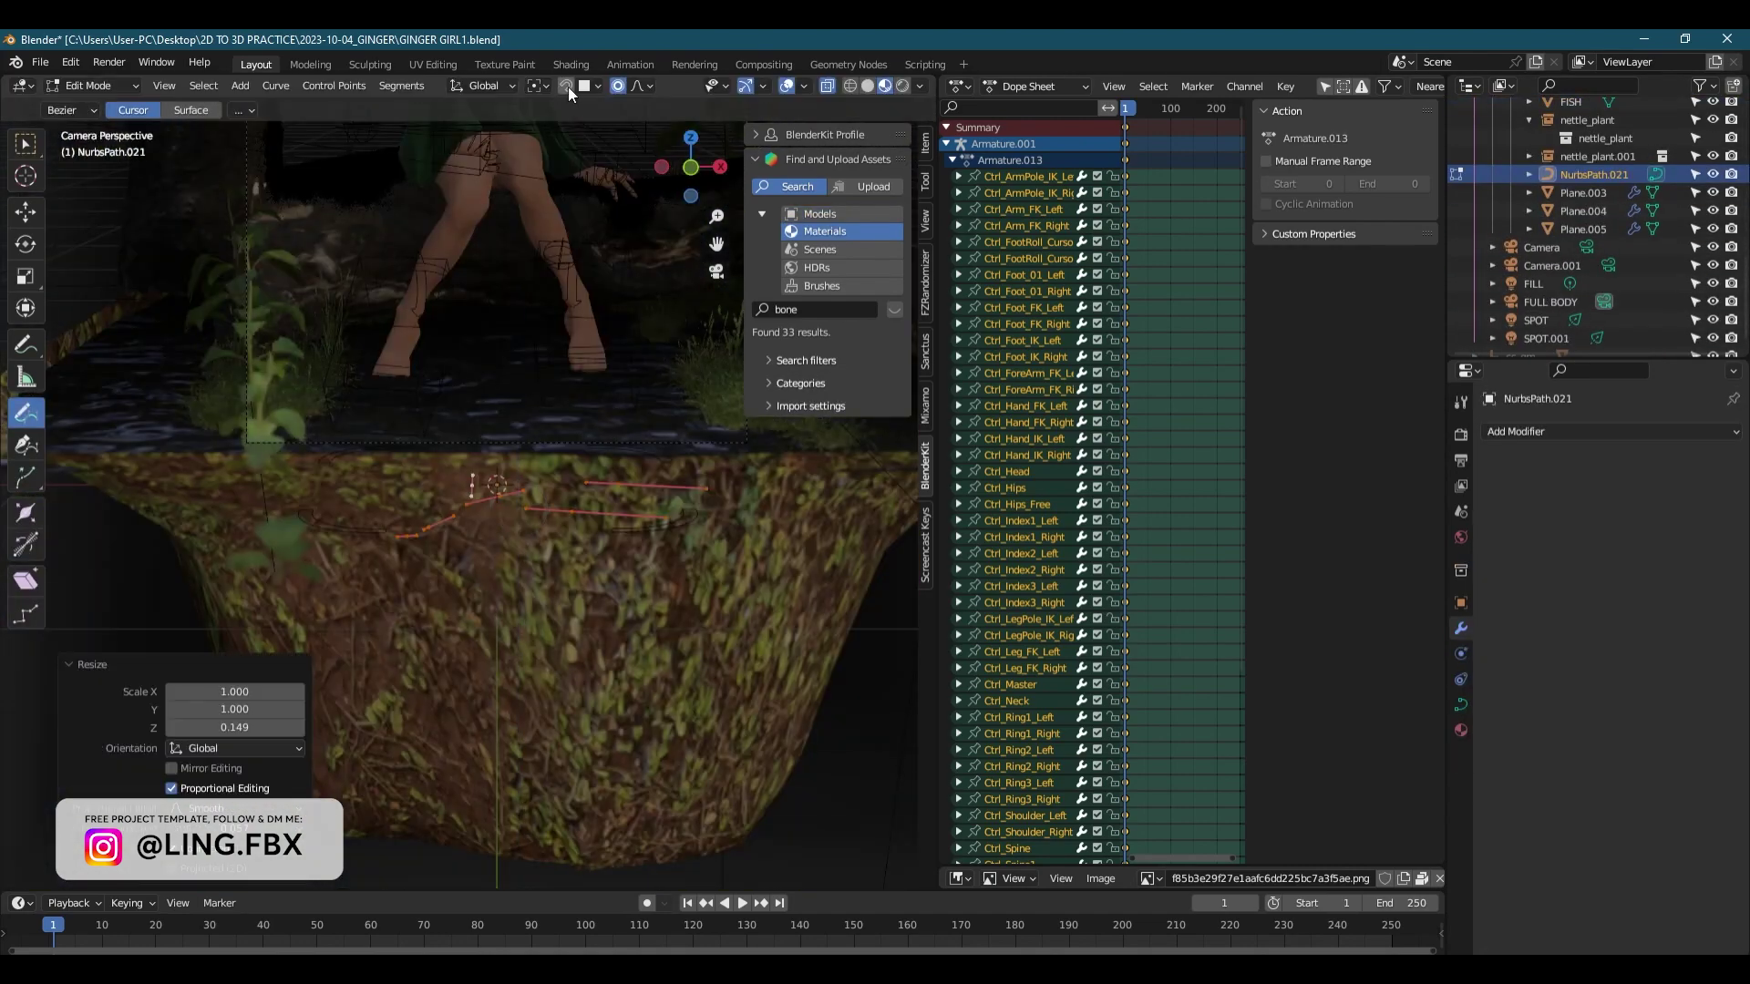
- Fit the fish array to FISH PATH and add a Curve modifier deforming along Y
click(1650, 512)
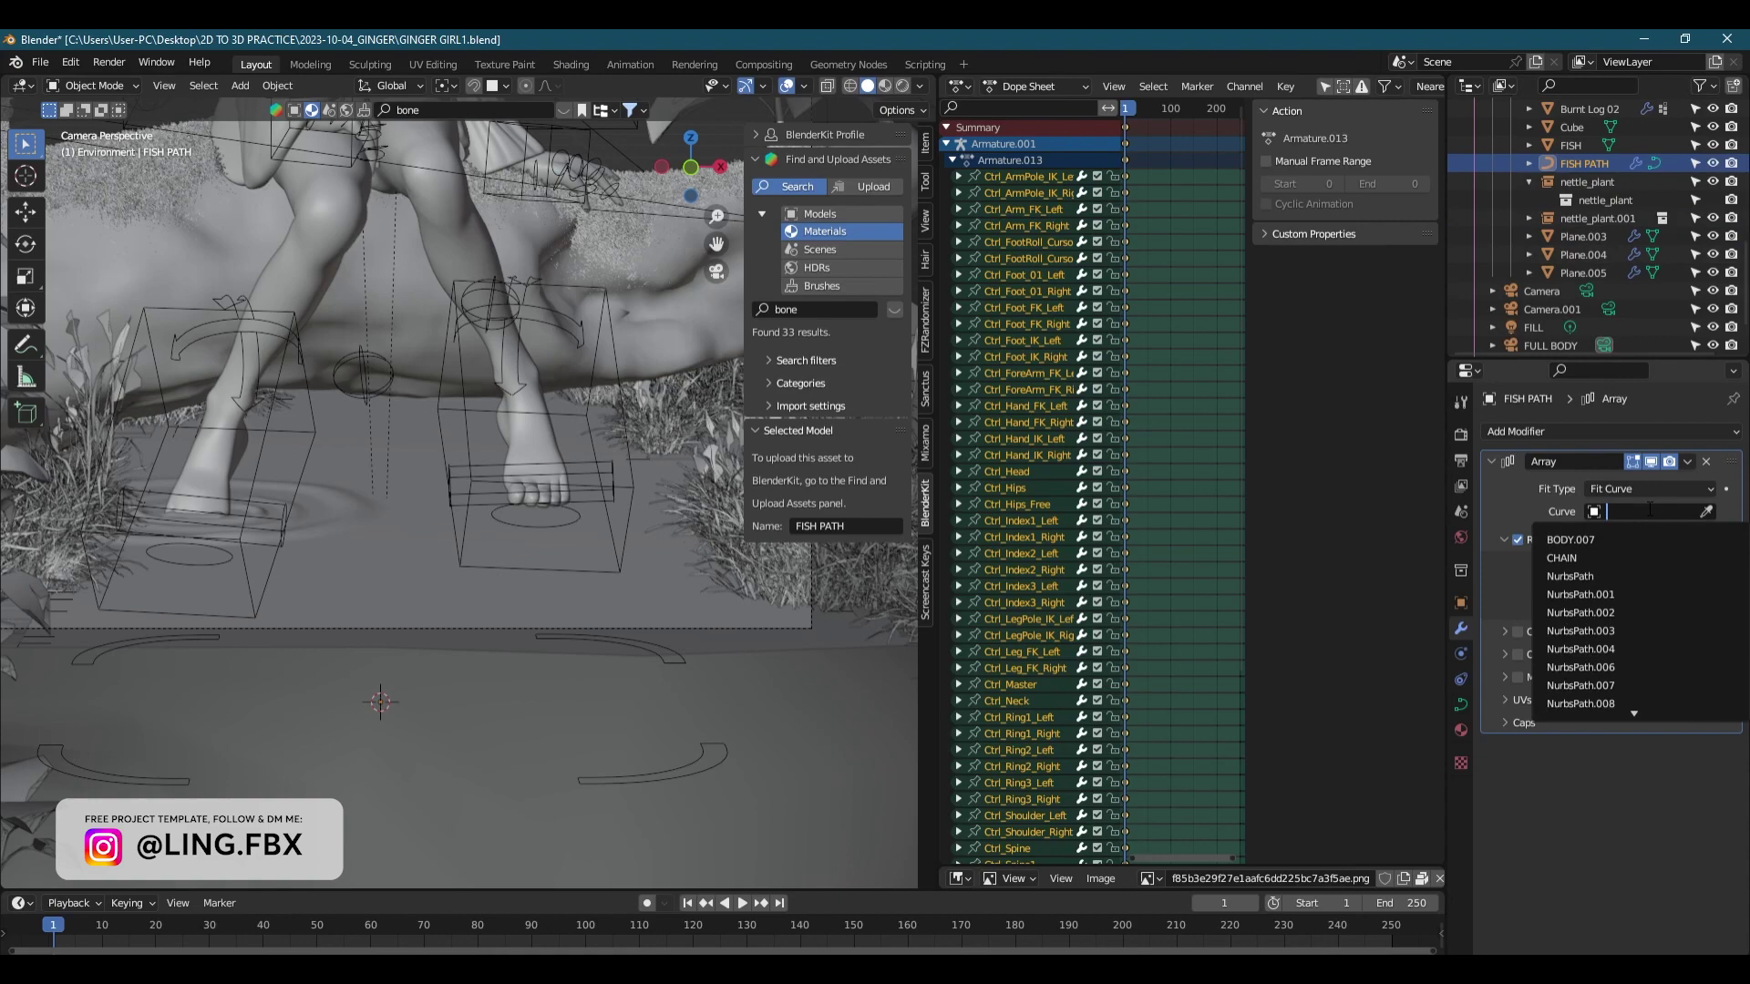
click(1595, 551)
click(1549, 431)
click(1517, 629)
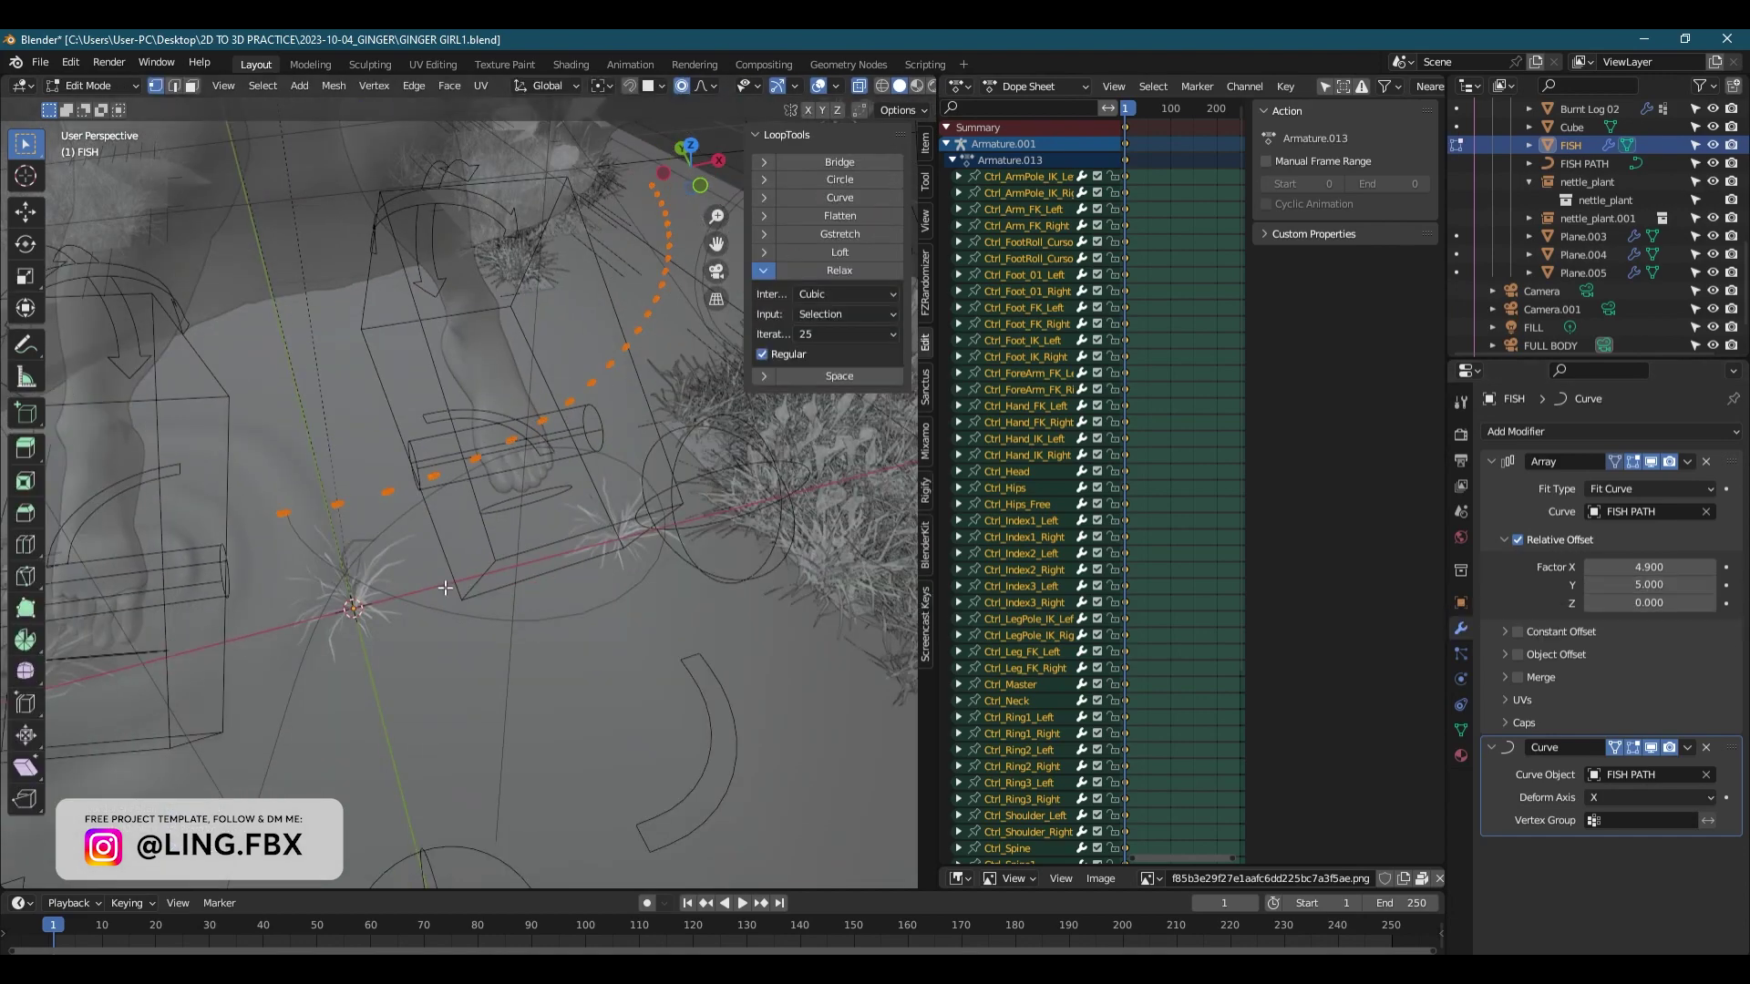
click(1649, 797)
click(1624, 820)
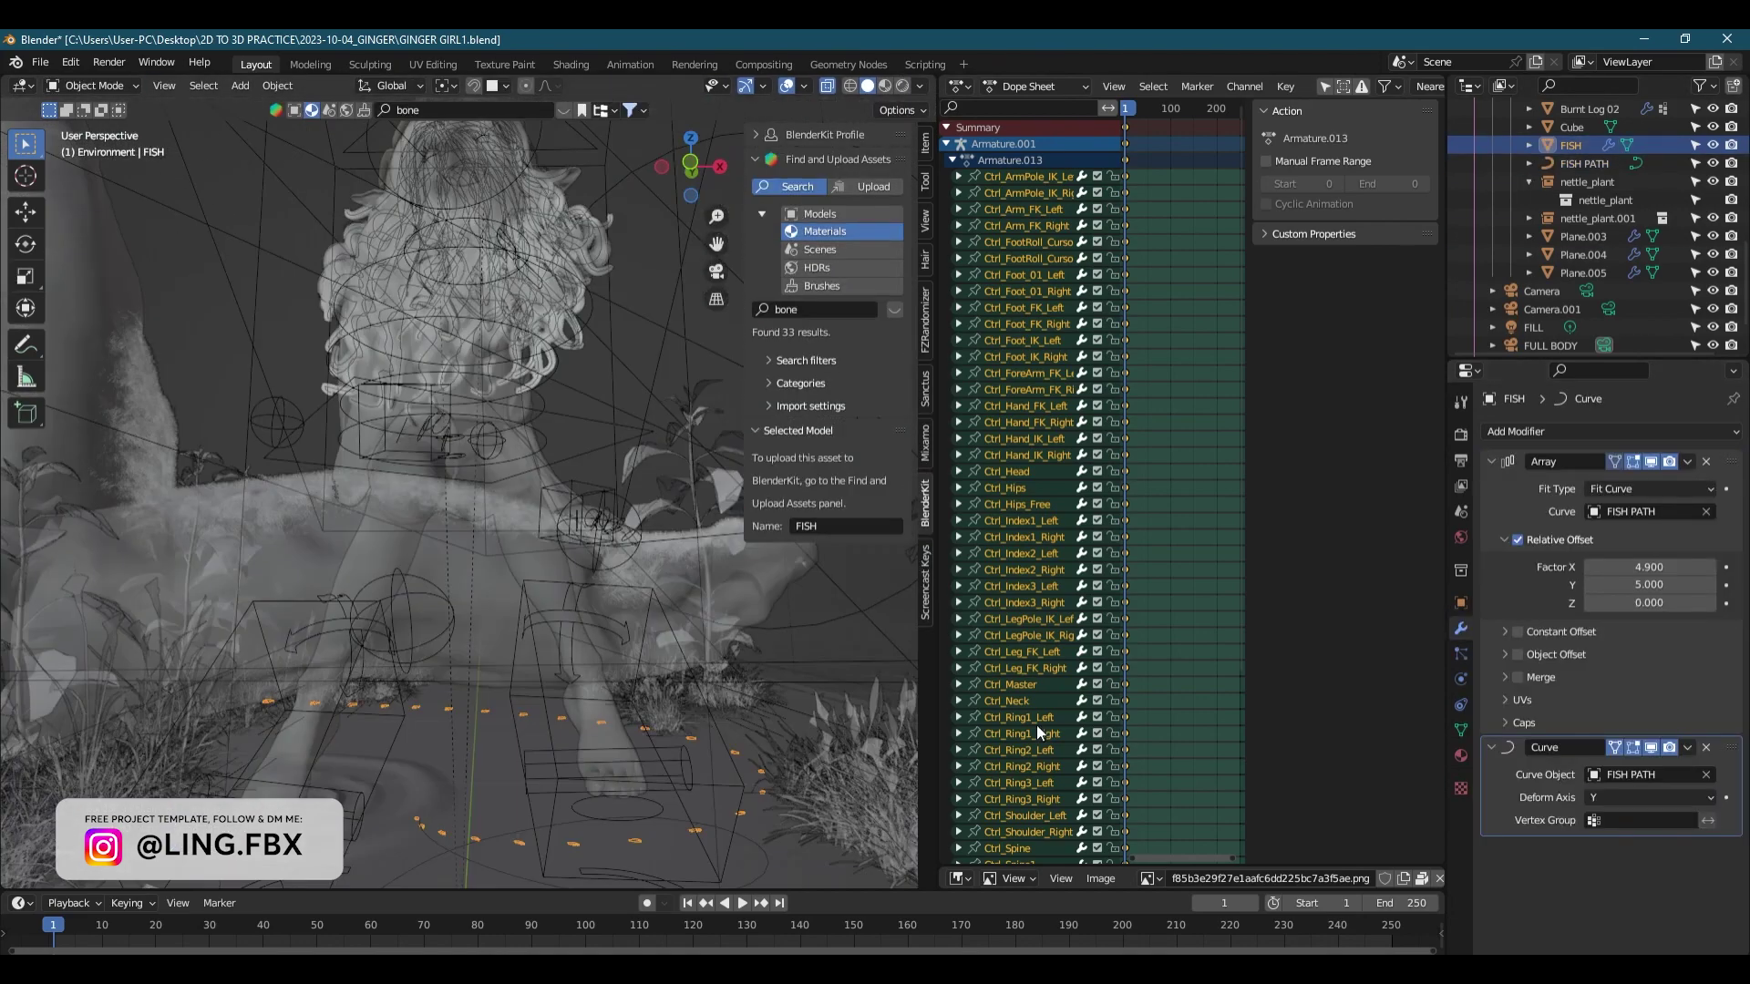
click(1606, 682)
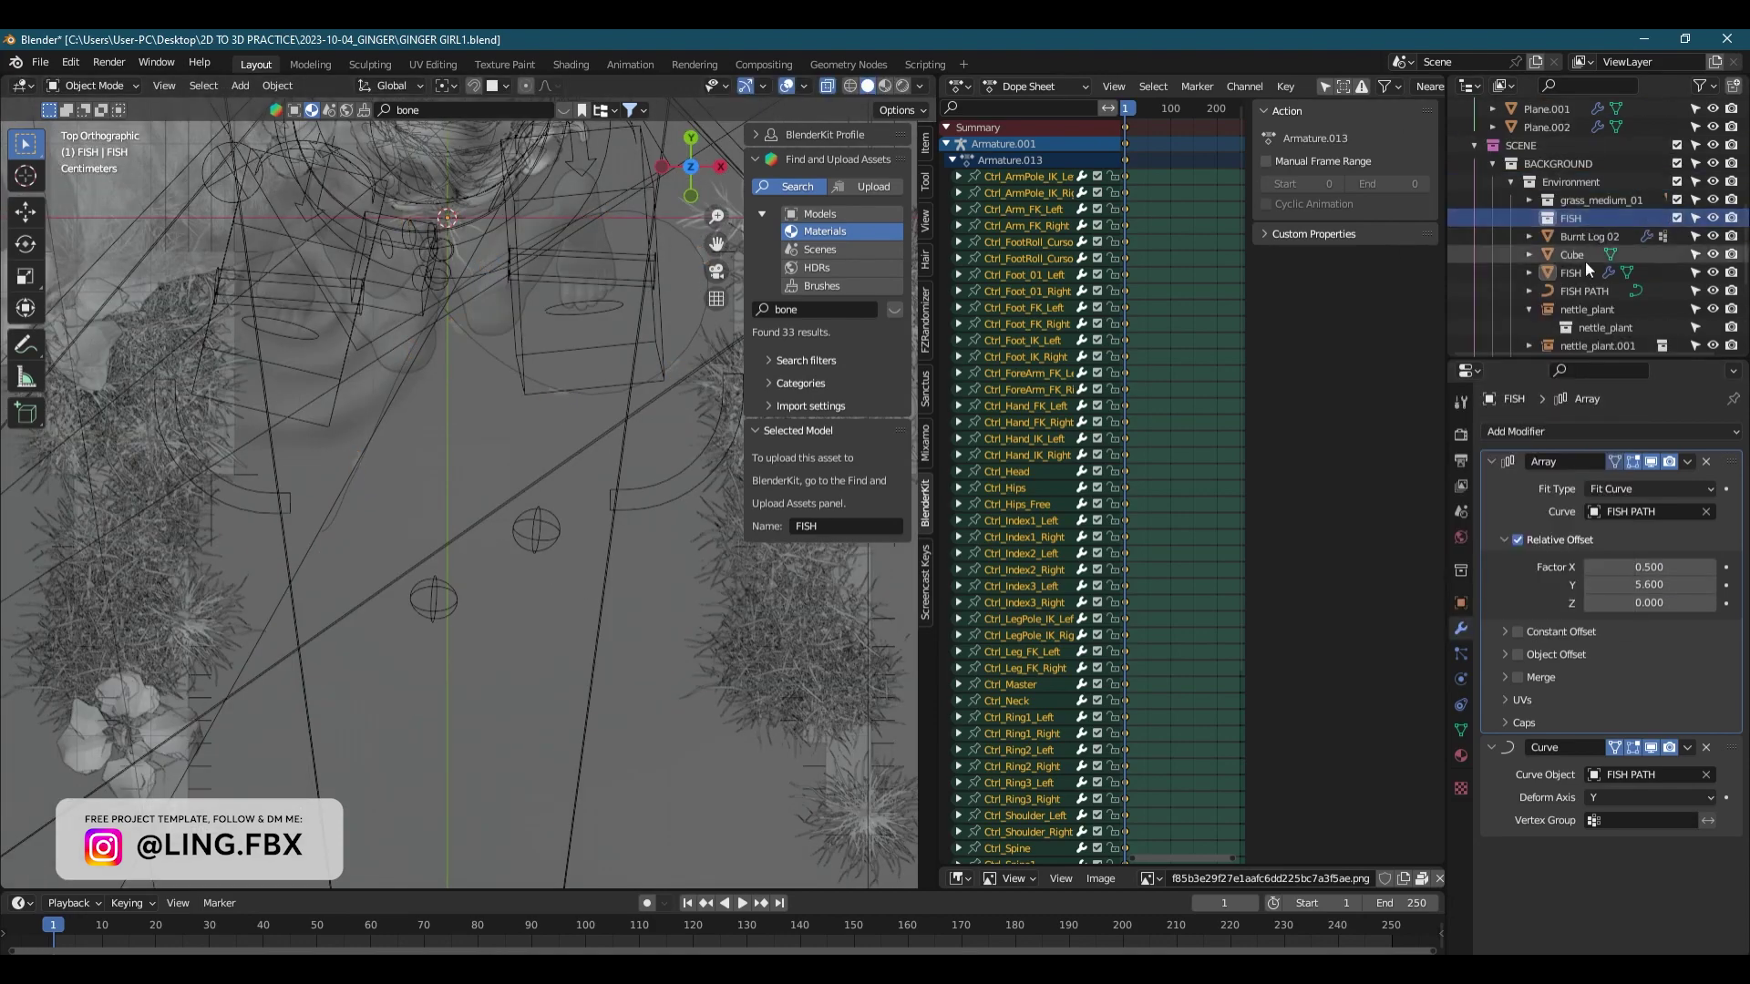
- Duplicate the fish into a second collection and move the copy vertically
right_click(1576, 292)
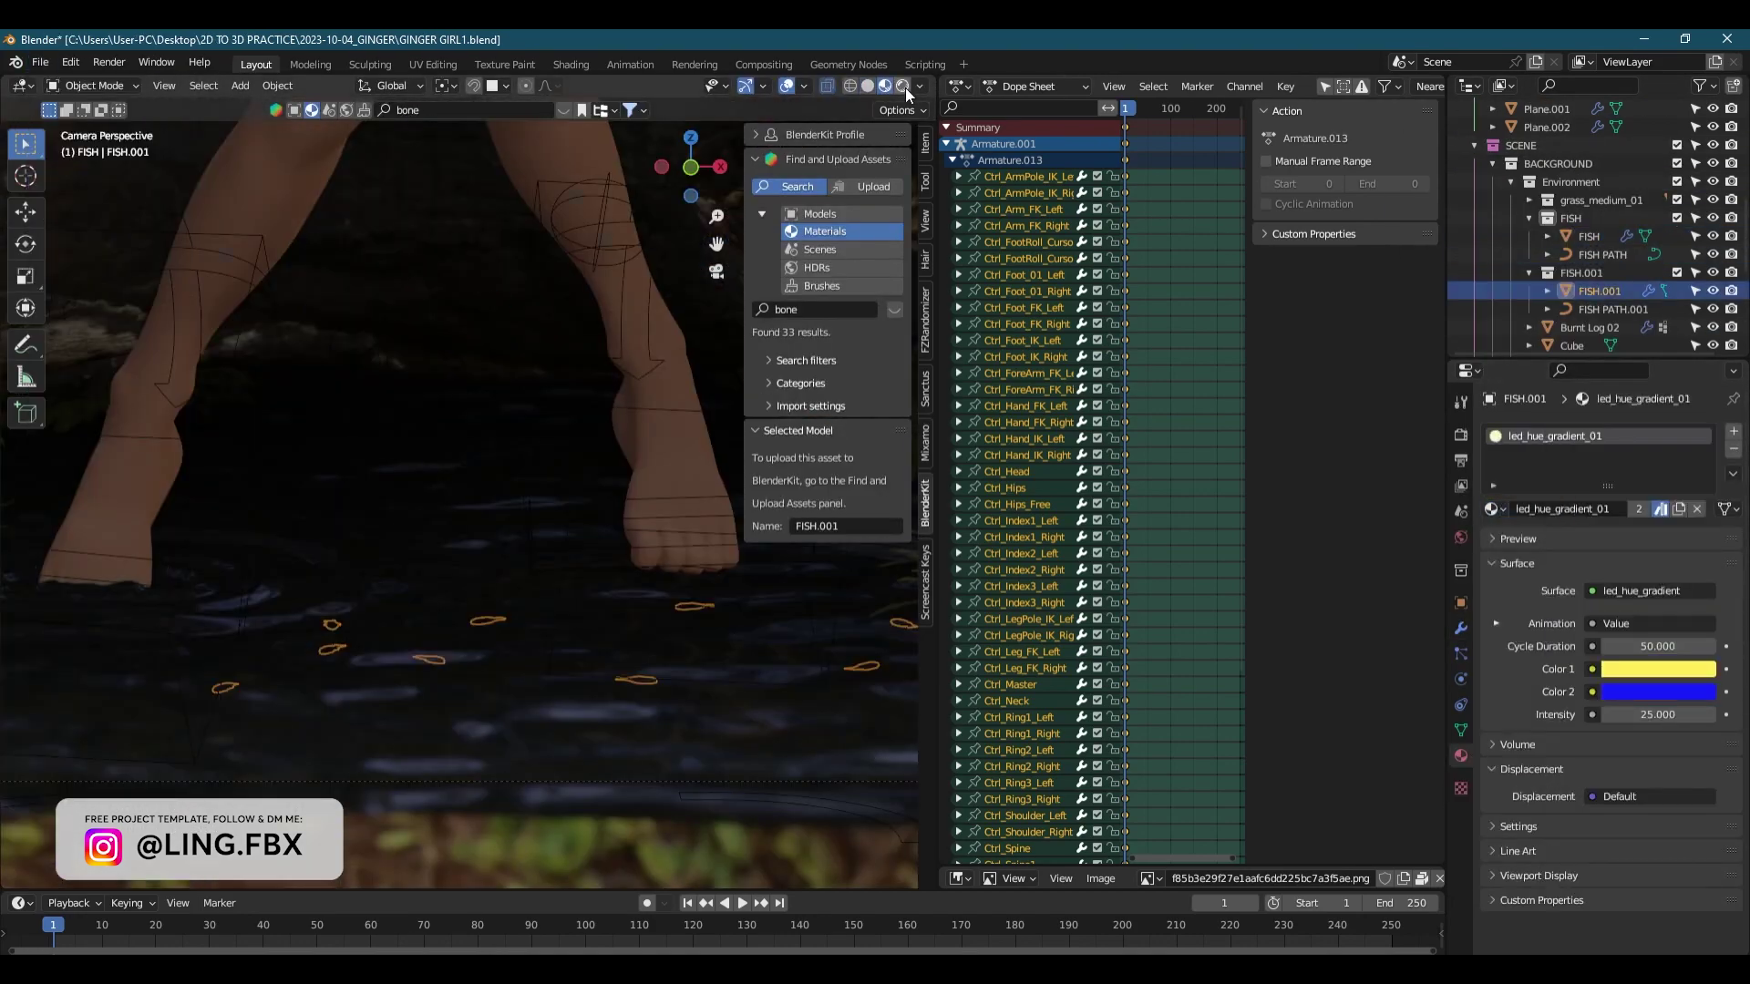
click(903, 86)
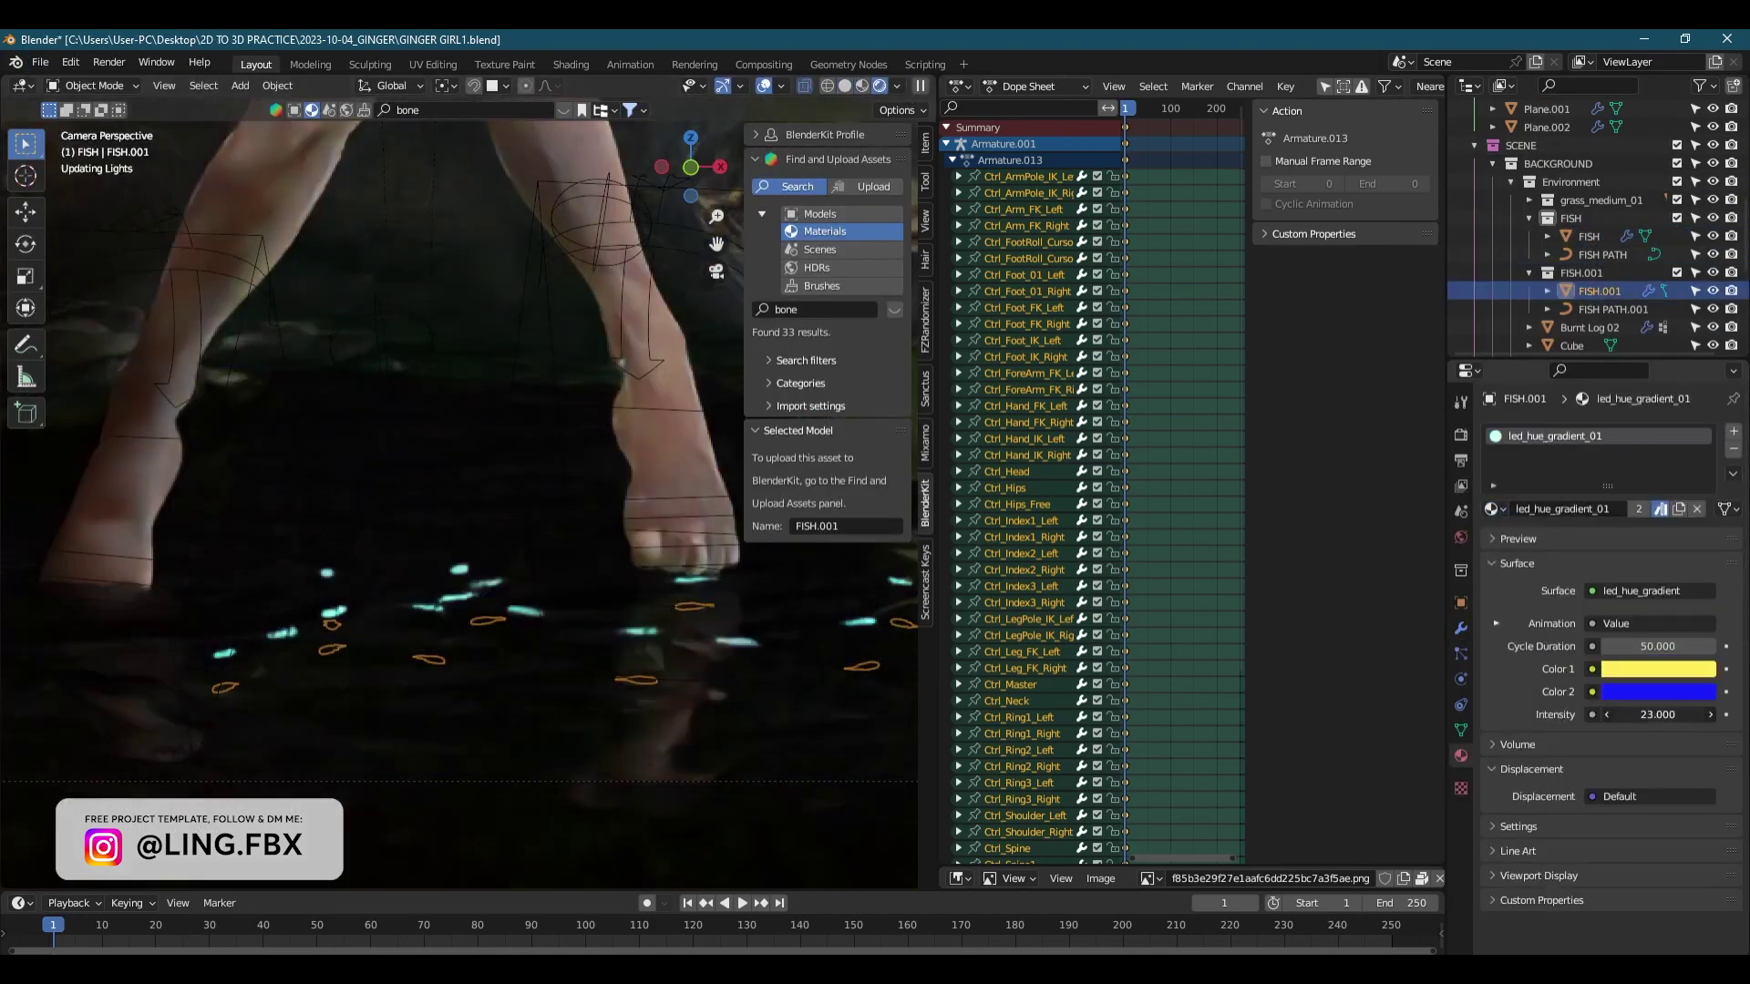
key(g)
key(z)
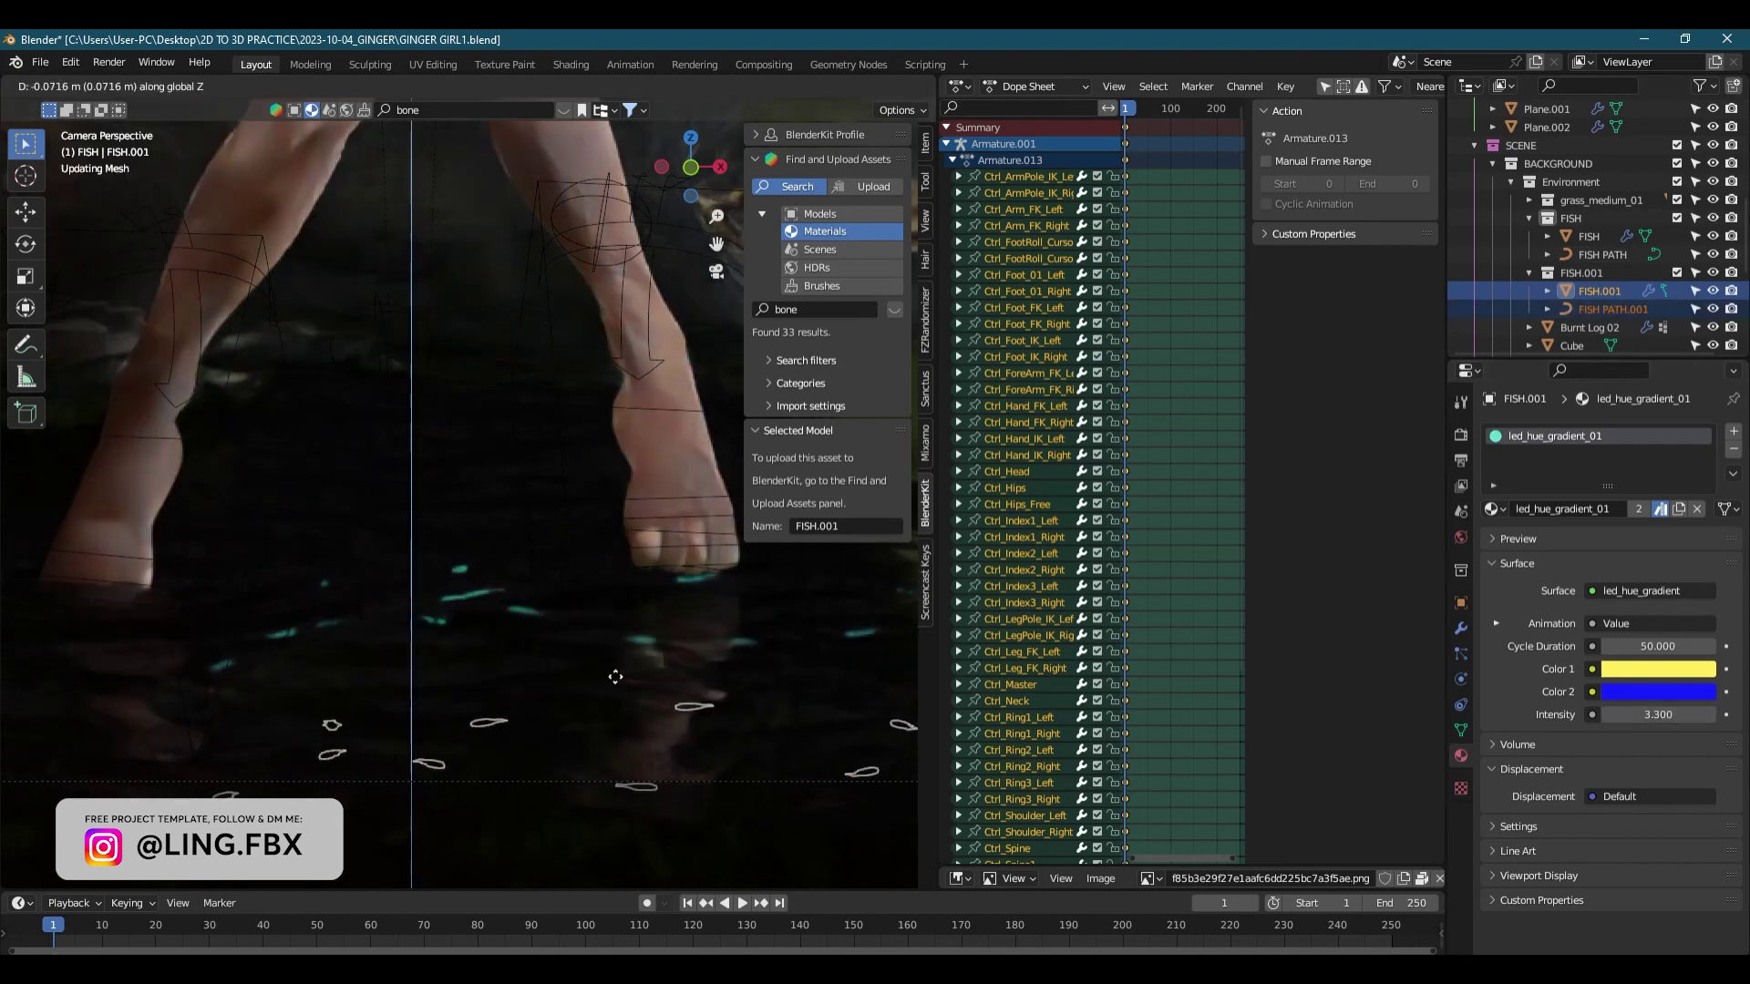
click(616, 676)
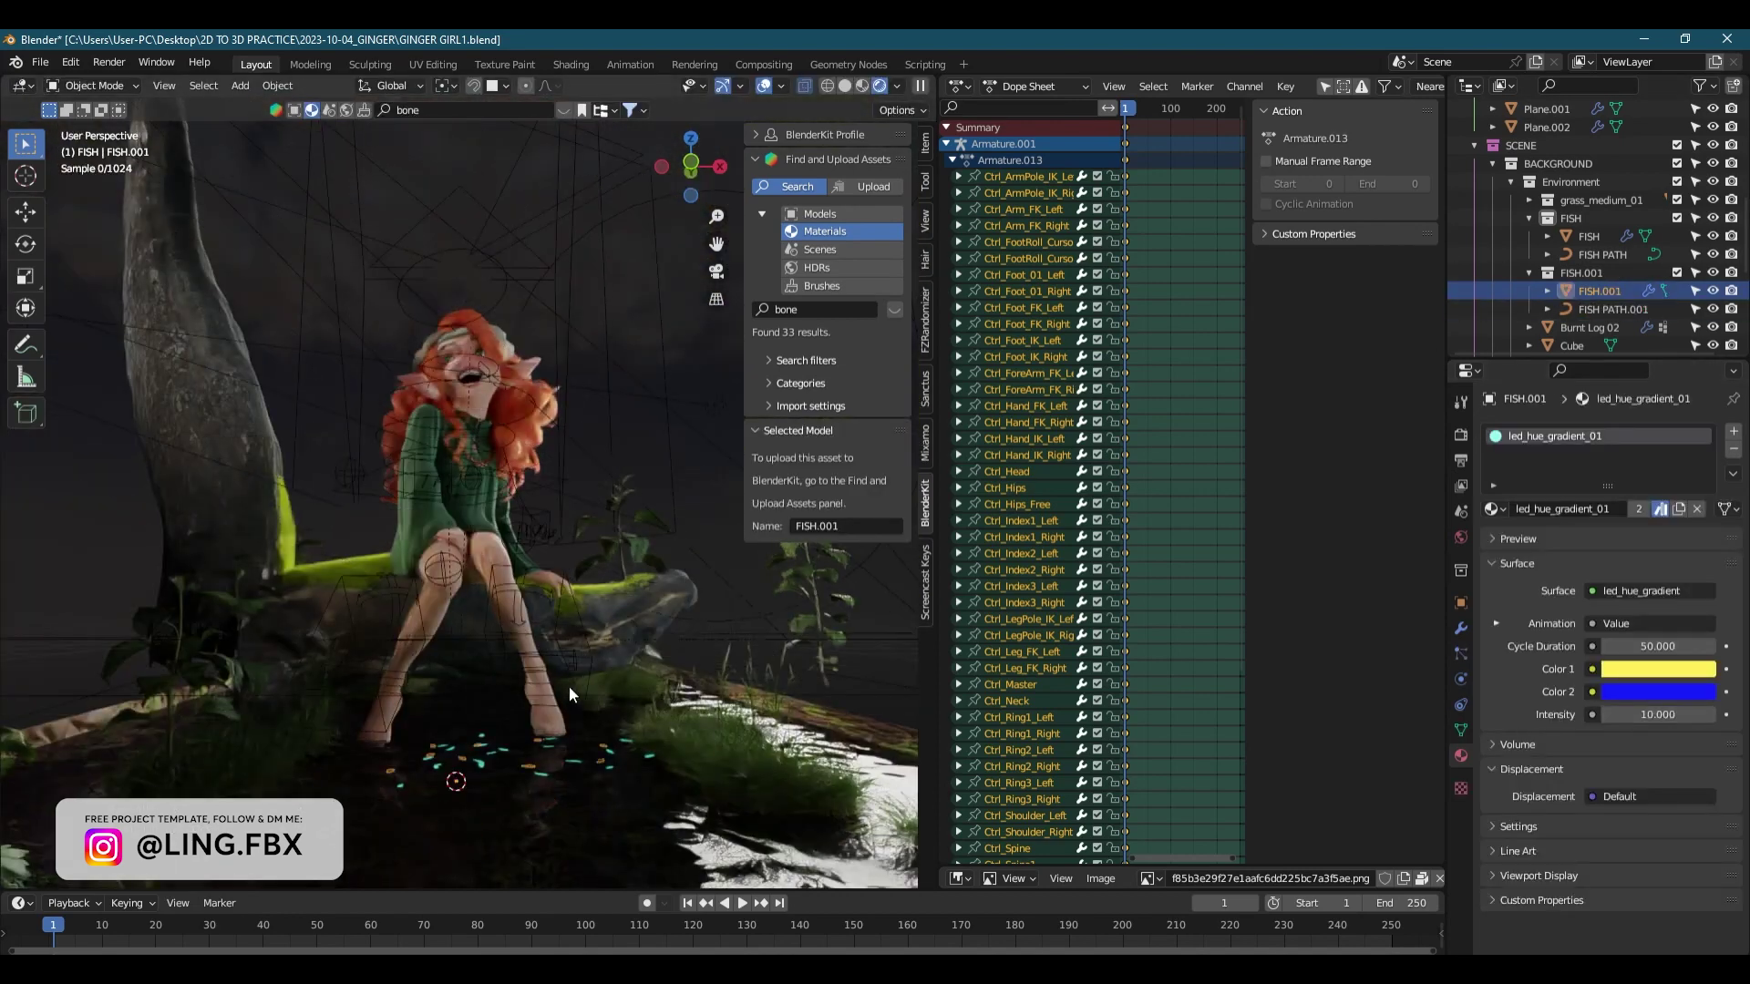
- Set the fish emission intensity to 10
double_click(1660, 716)
text(10)
key(Return)
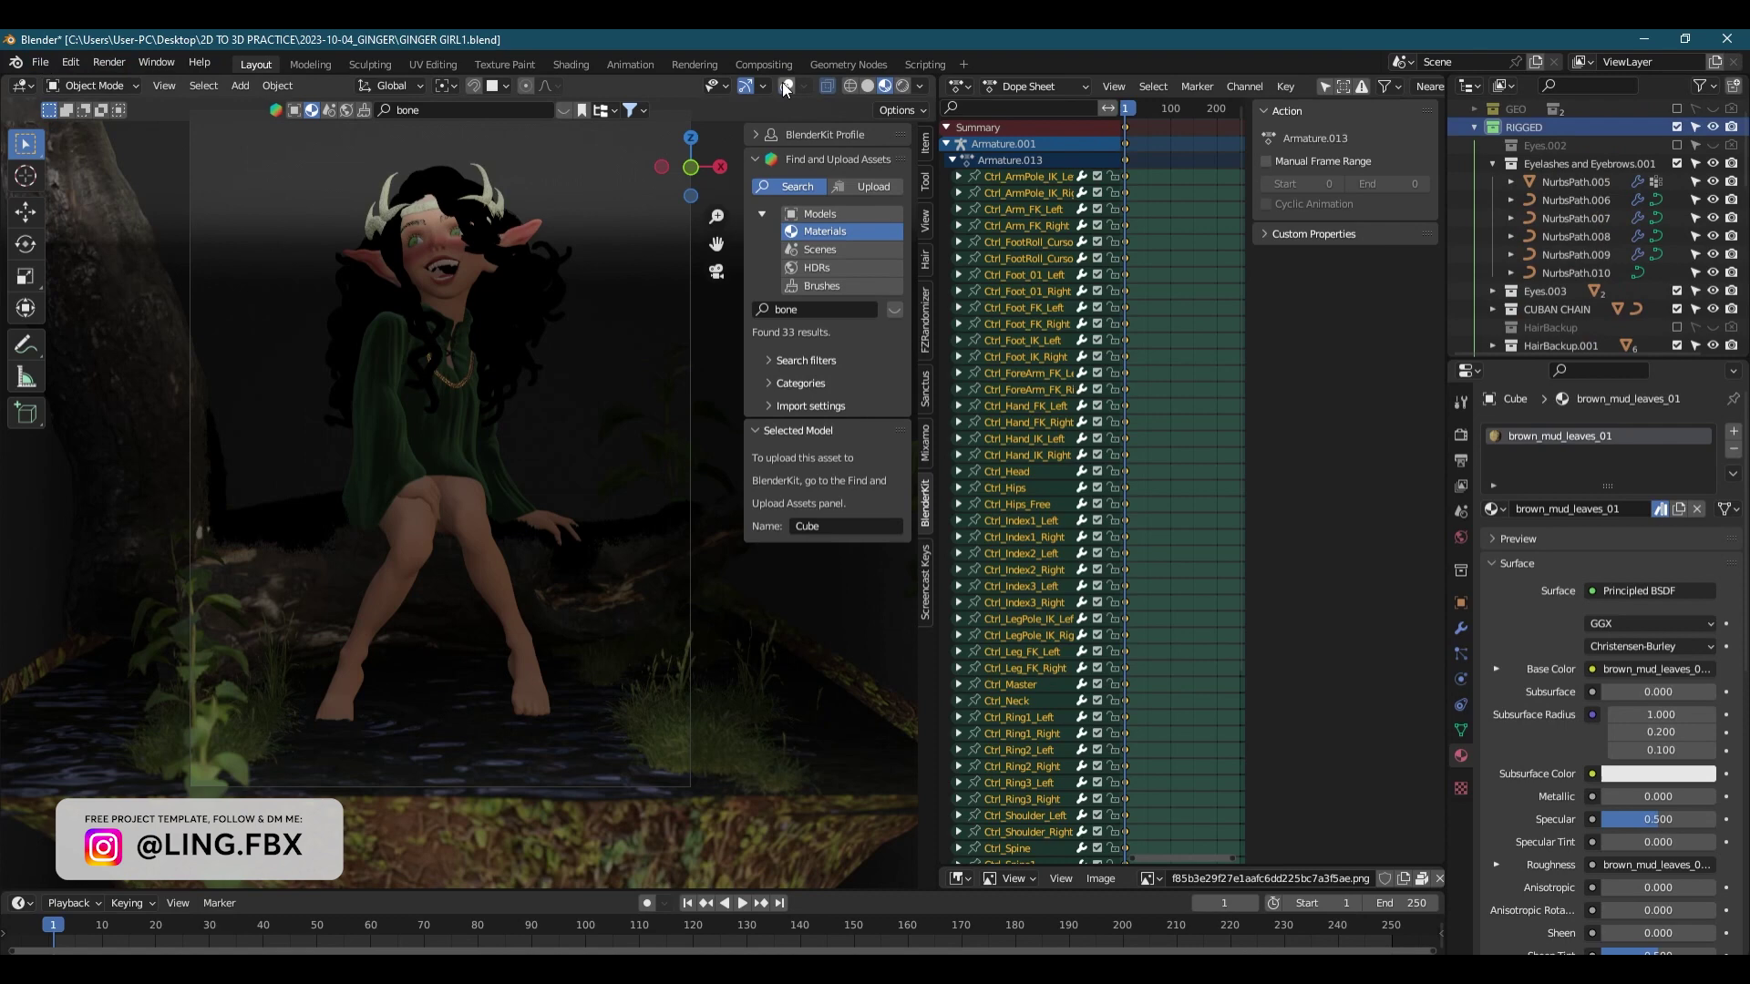
- Select boot_LP001, frame it, and orbit around it to check its fit on the foot
click(787, 86)
click(415, 816)
key(KP_Decimal)
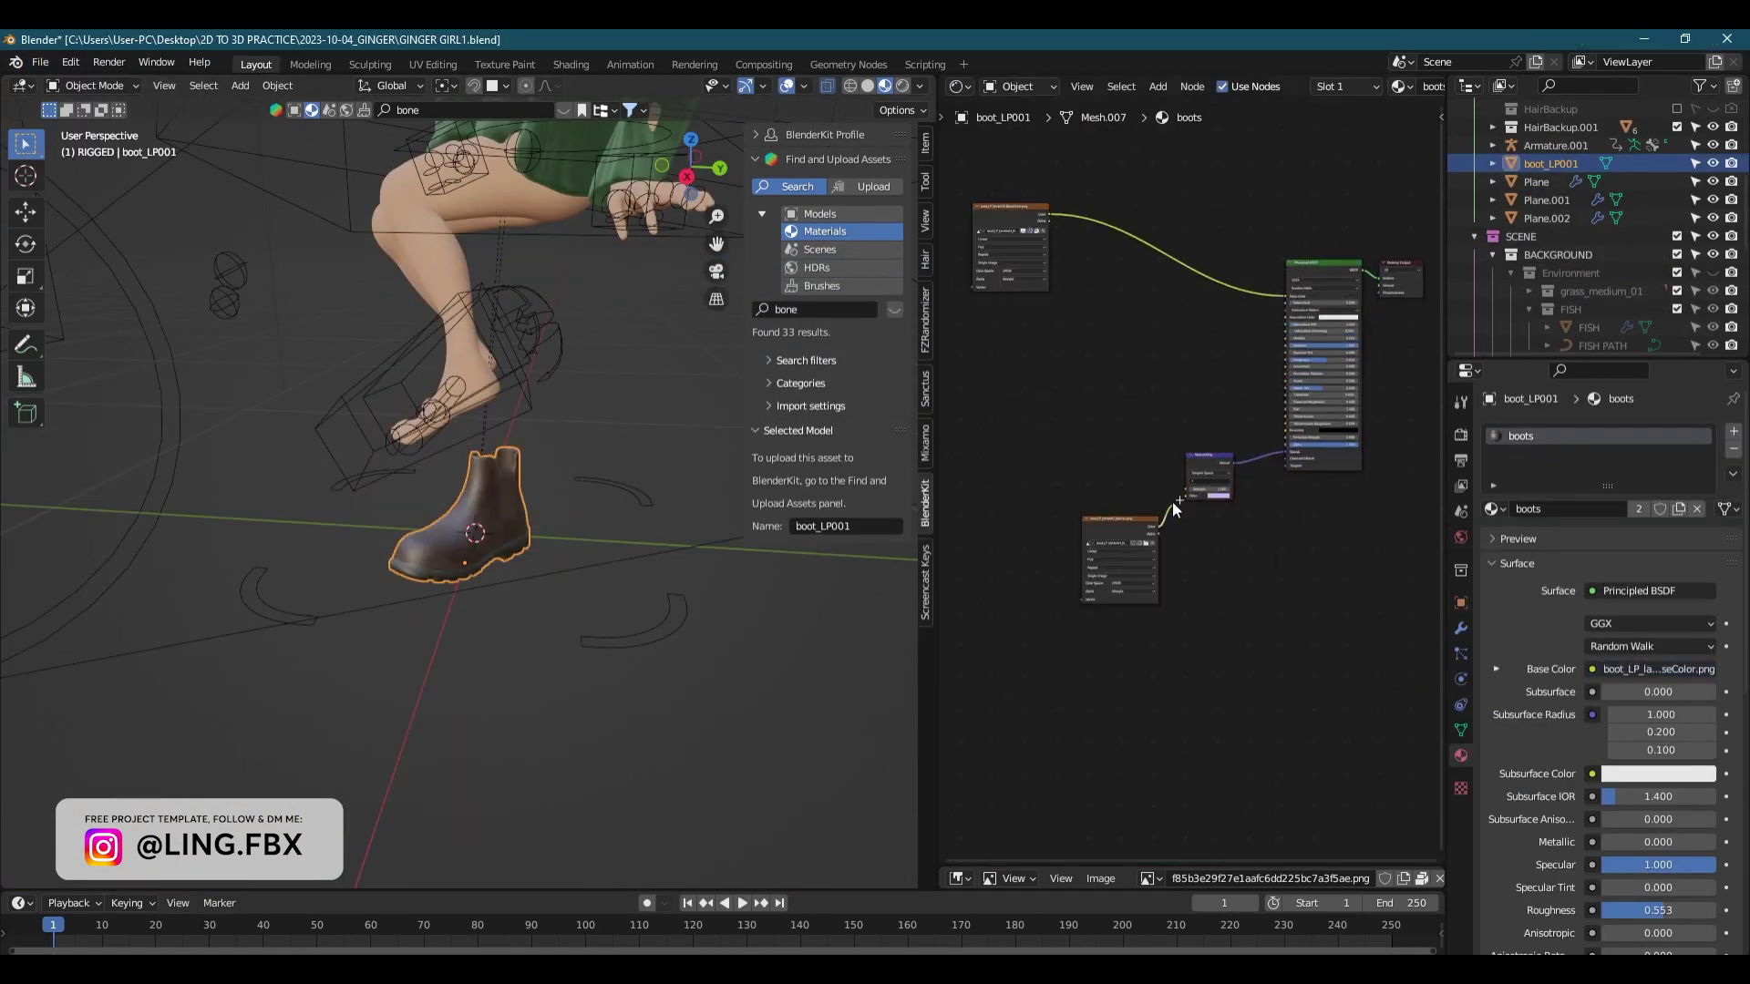
scroll(1528, 325, up, 3)
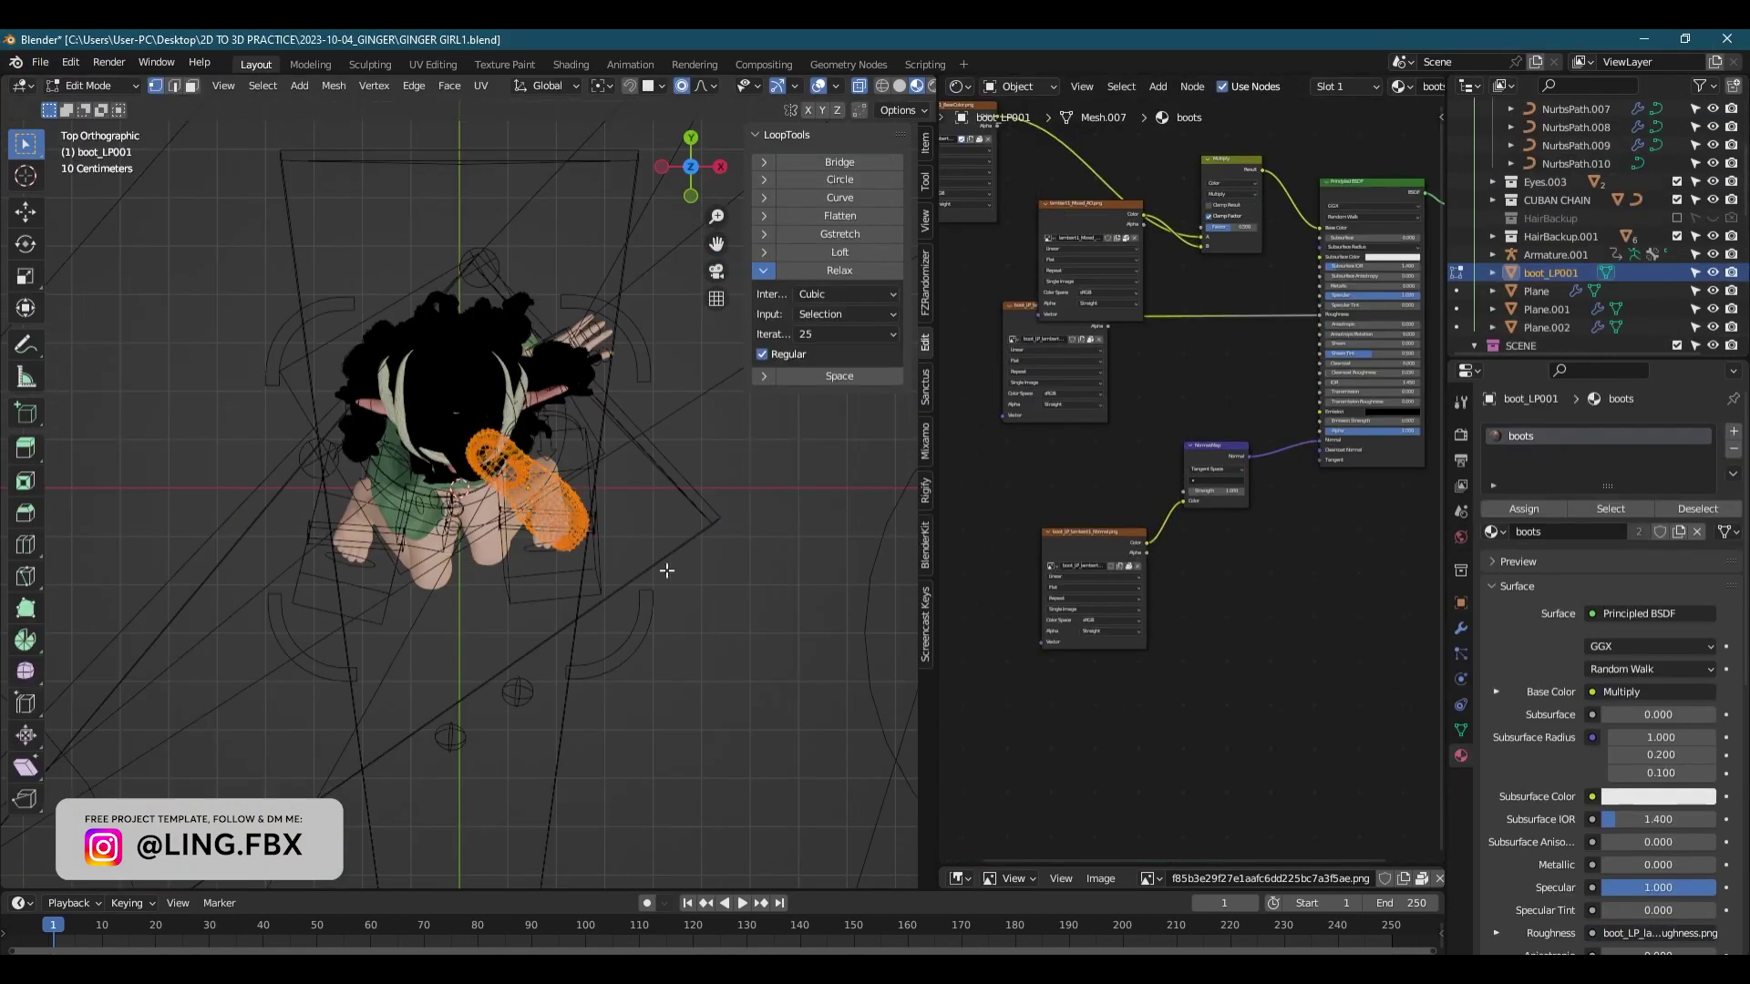
key(KP_3)
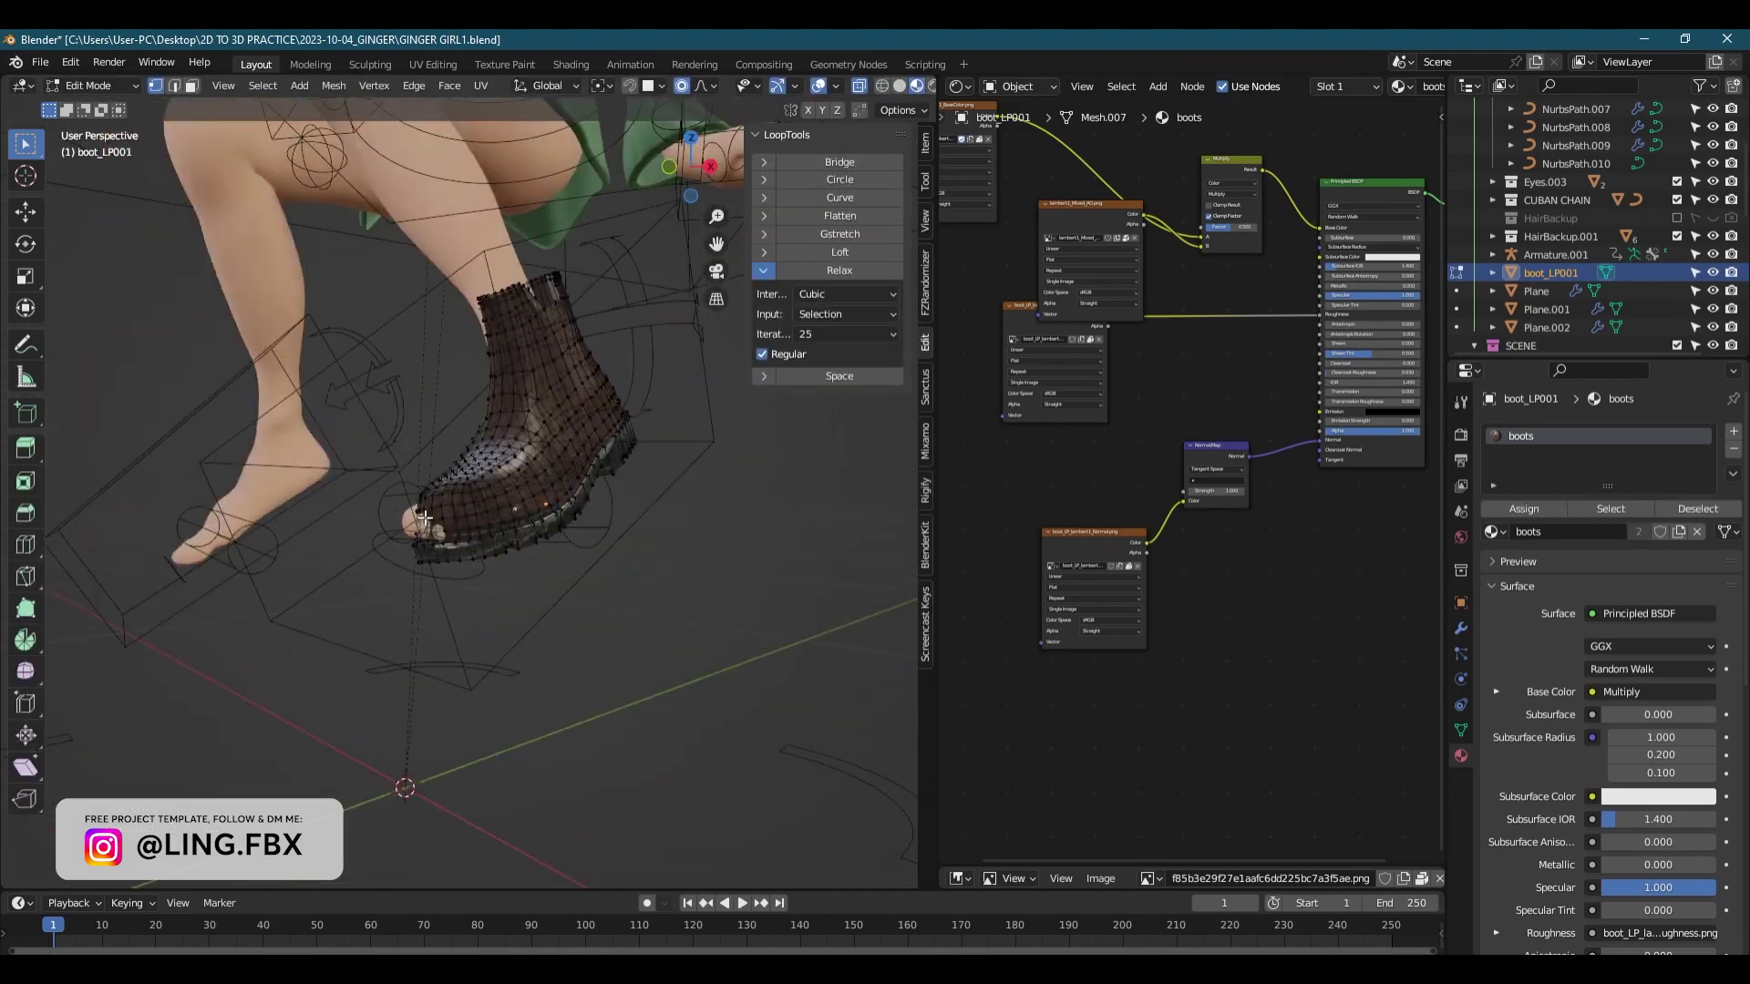
middle_drag(391, 510, 459, 534)
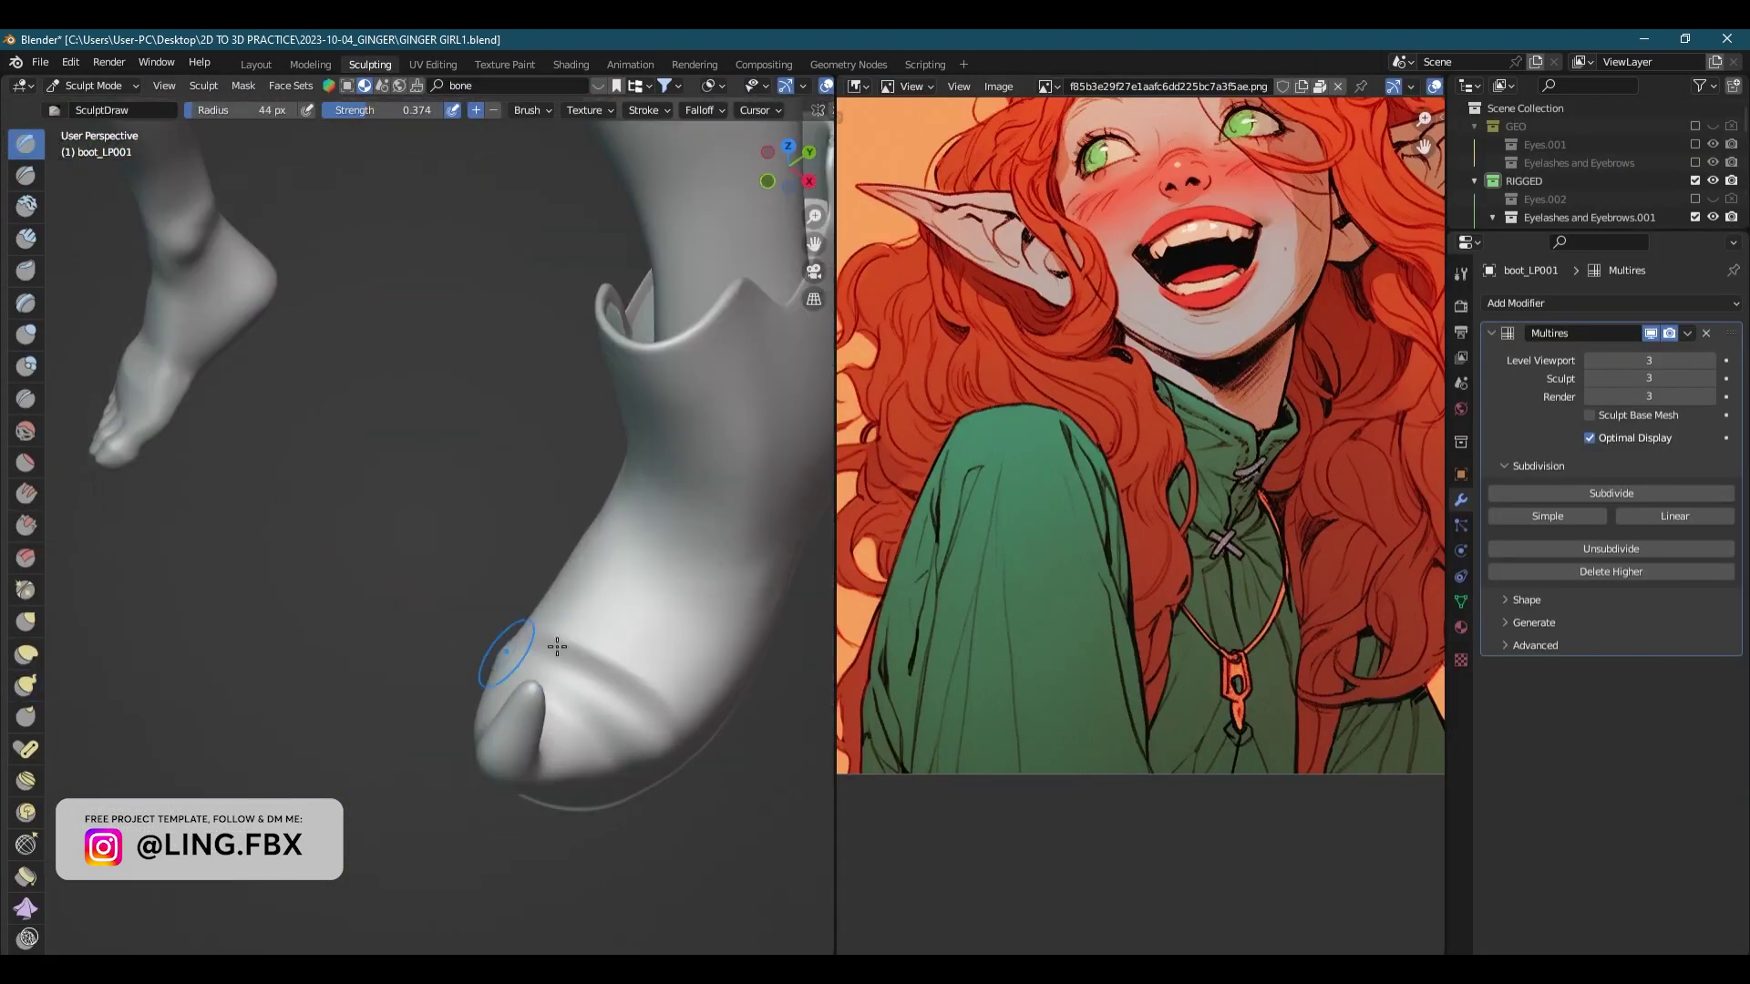
middle_drag(556, 646, 674, 489)
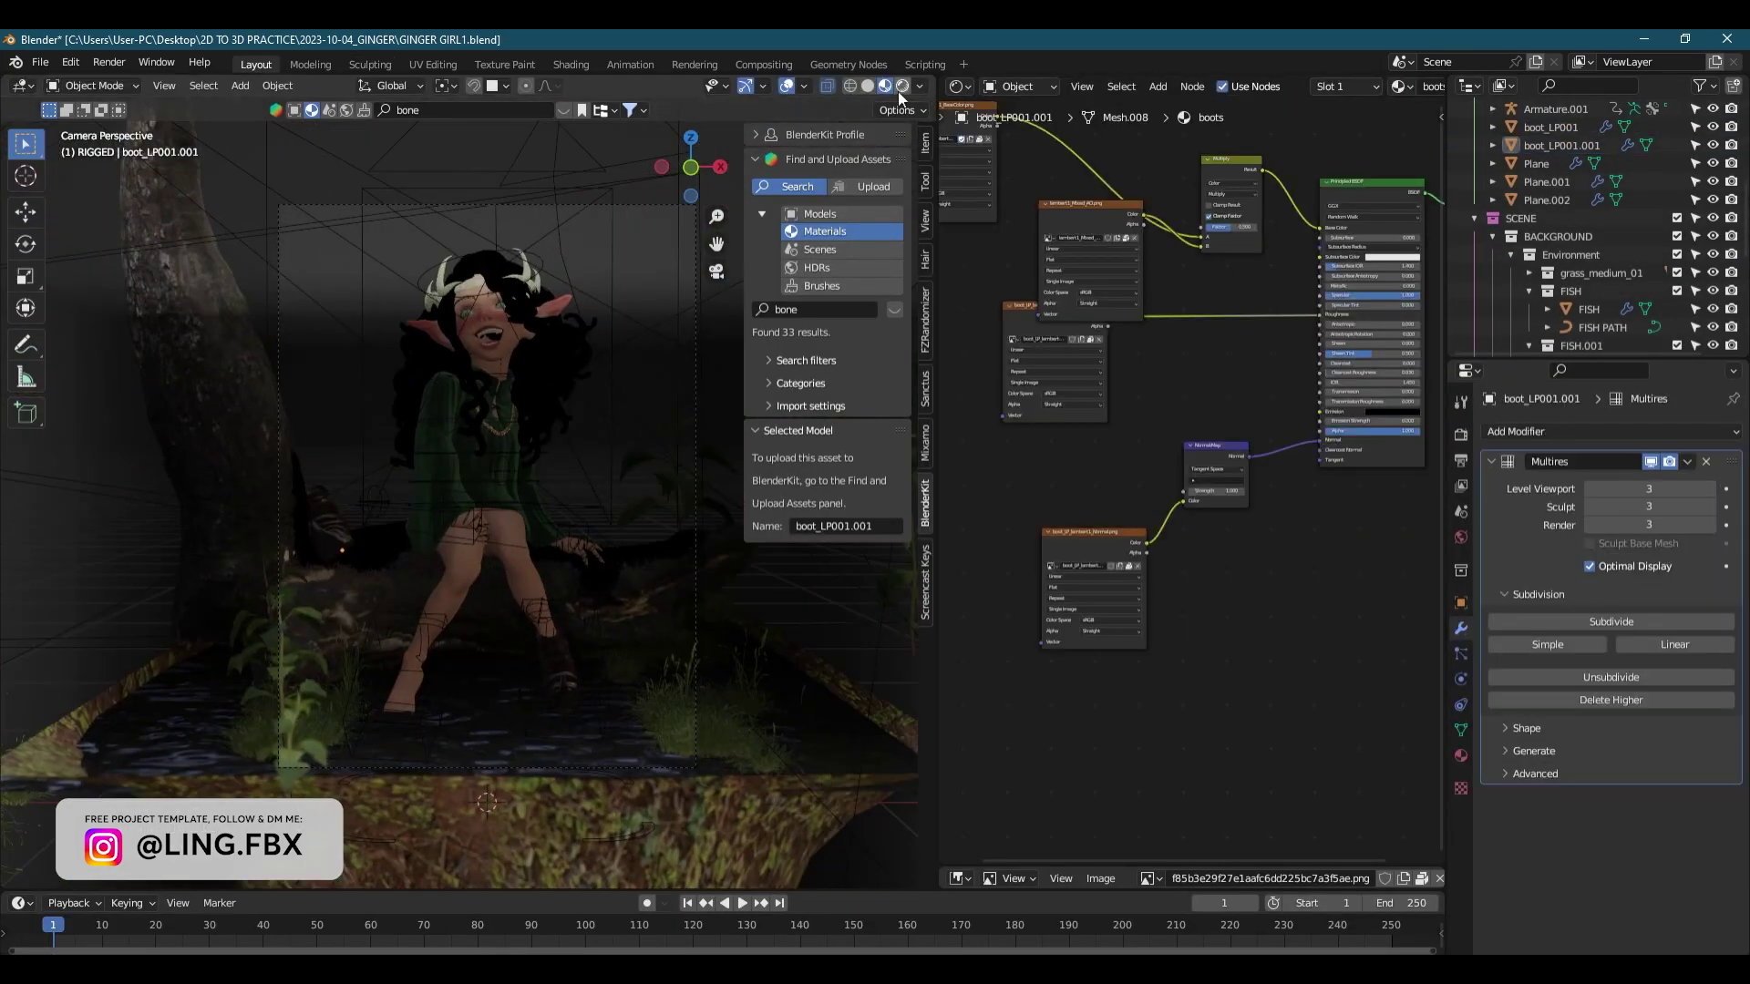
- Apply the leather_02 material to the thigh band and preview it rendered through the camera
click(902, 85)
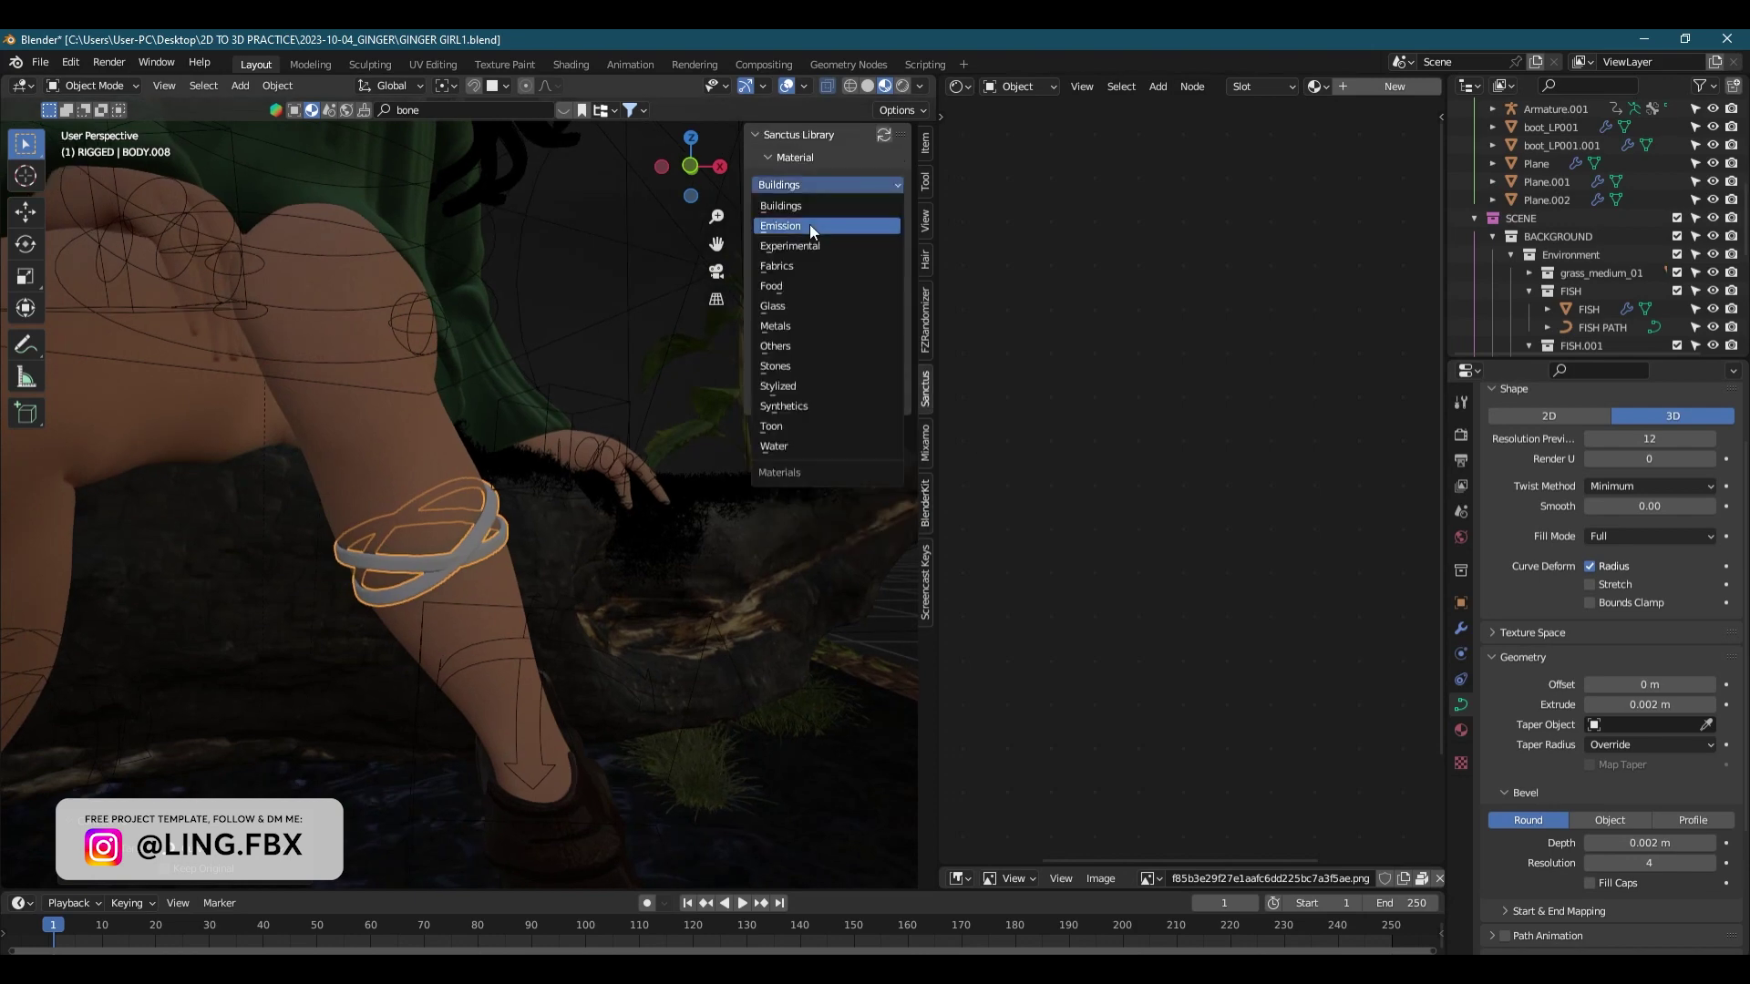
click(810, 225)
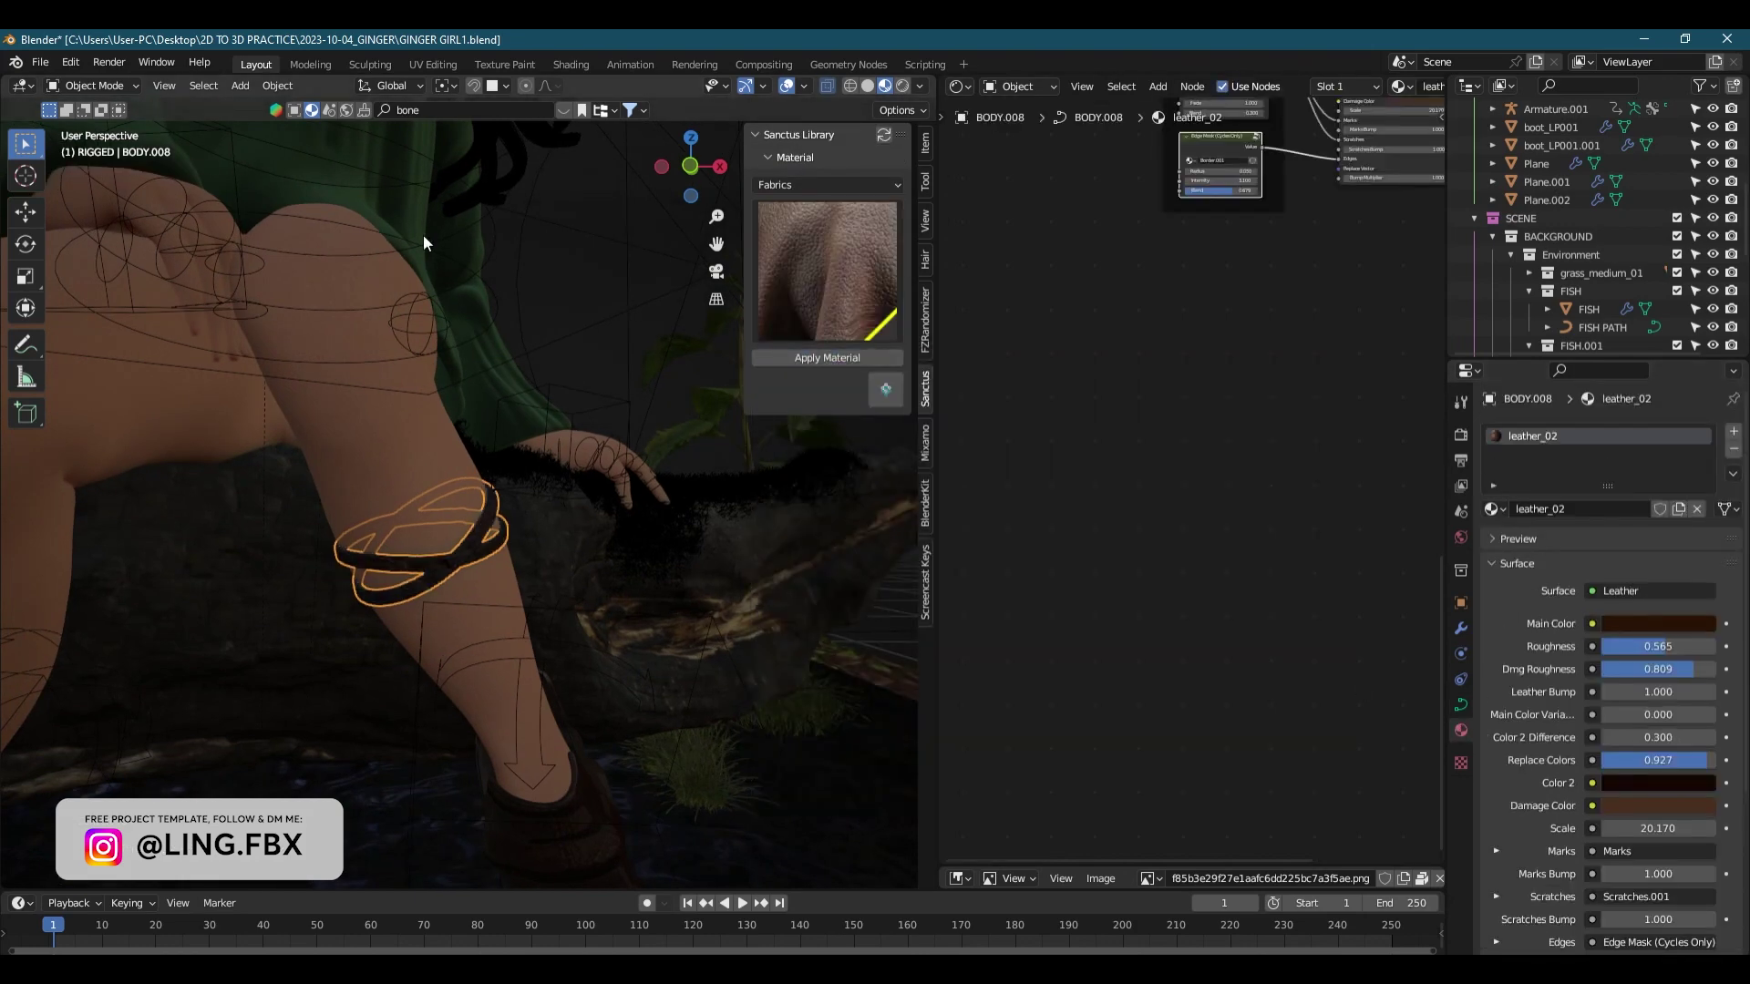
key(KP_0)
click(902, 86)
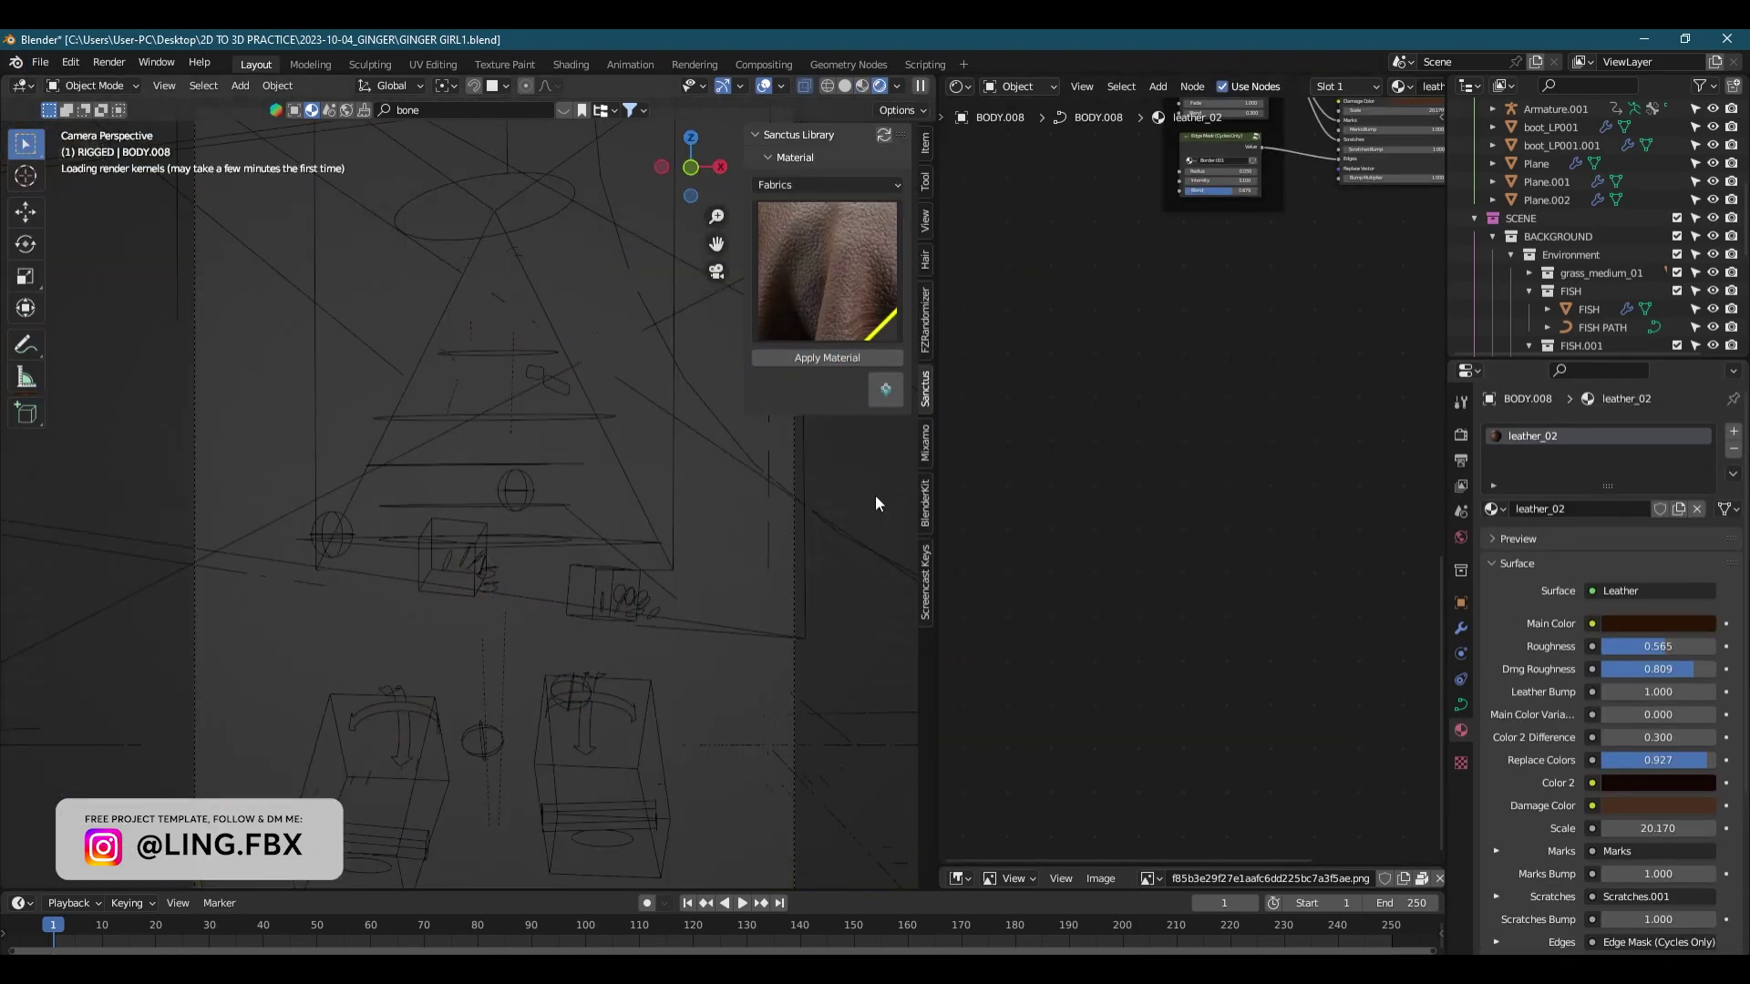